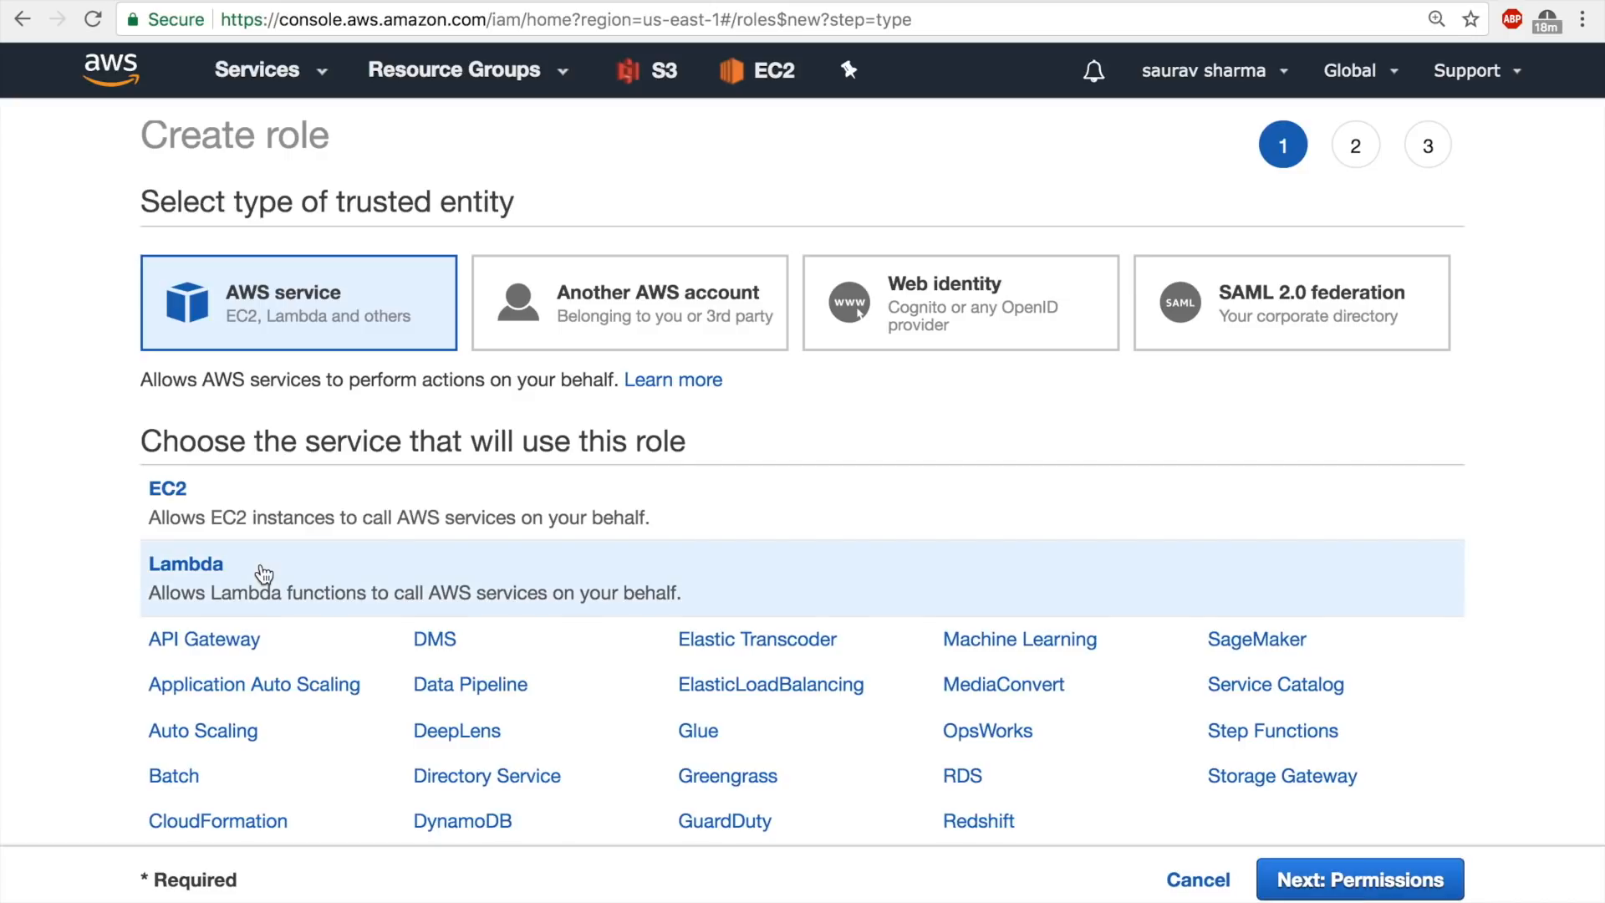
# Continue to permissions with Lambda as the role's service, then find and select the AmazonS3FullAccess policy.
pyautogui.scroll(-3, 555, 599)
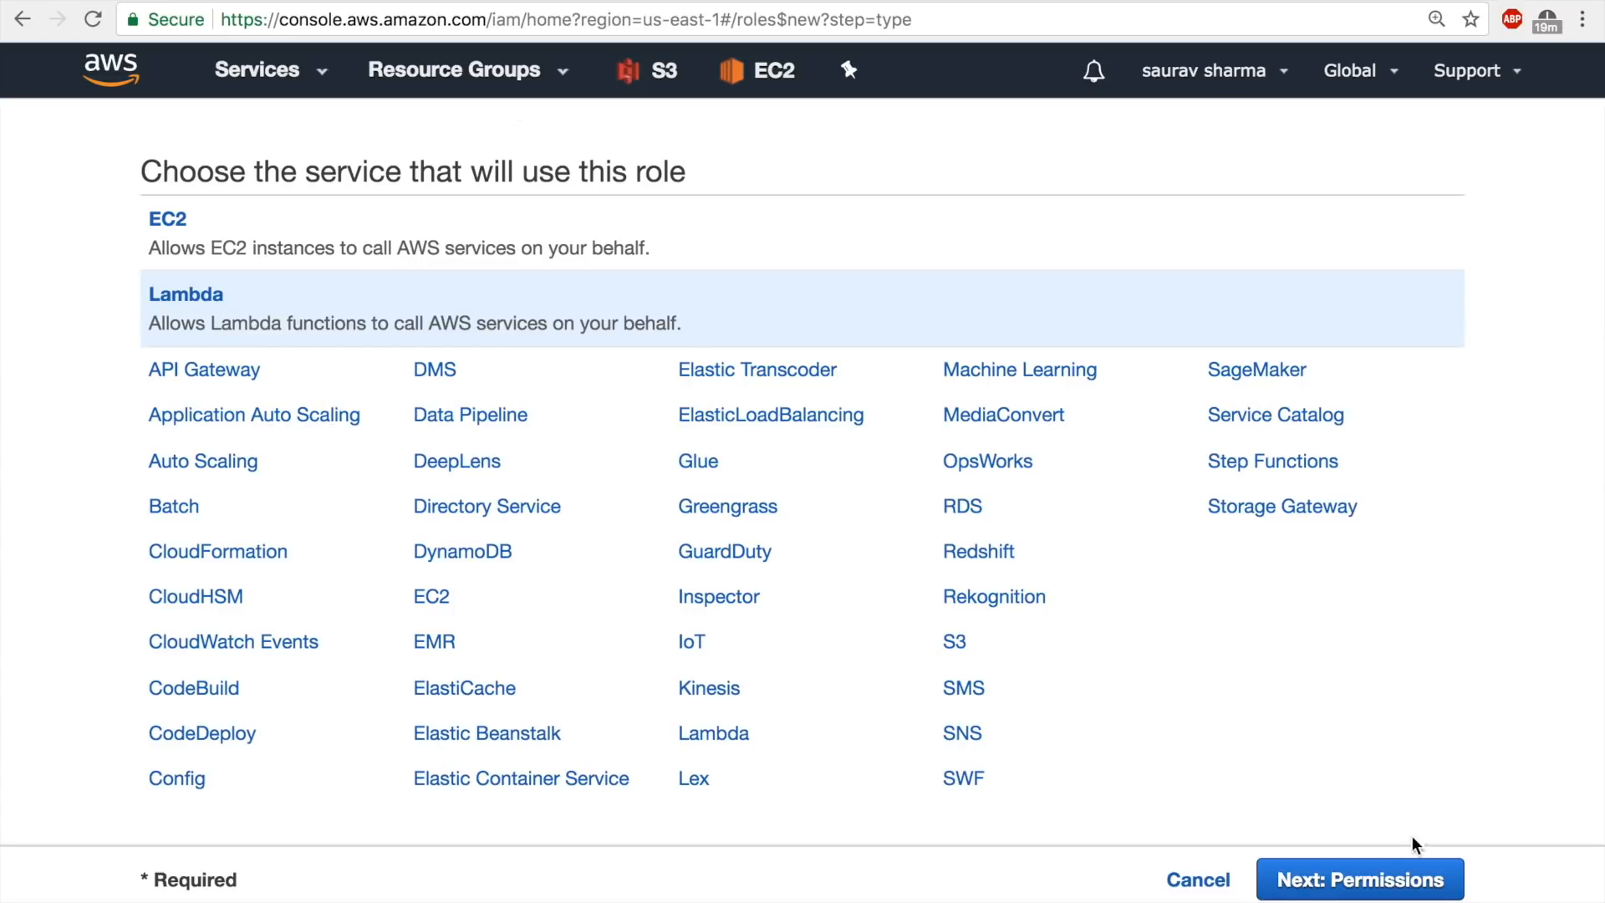
pyautogui.click(1384, 889)
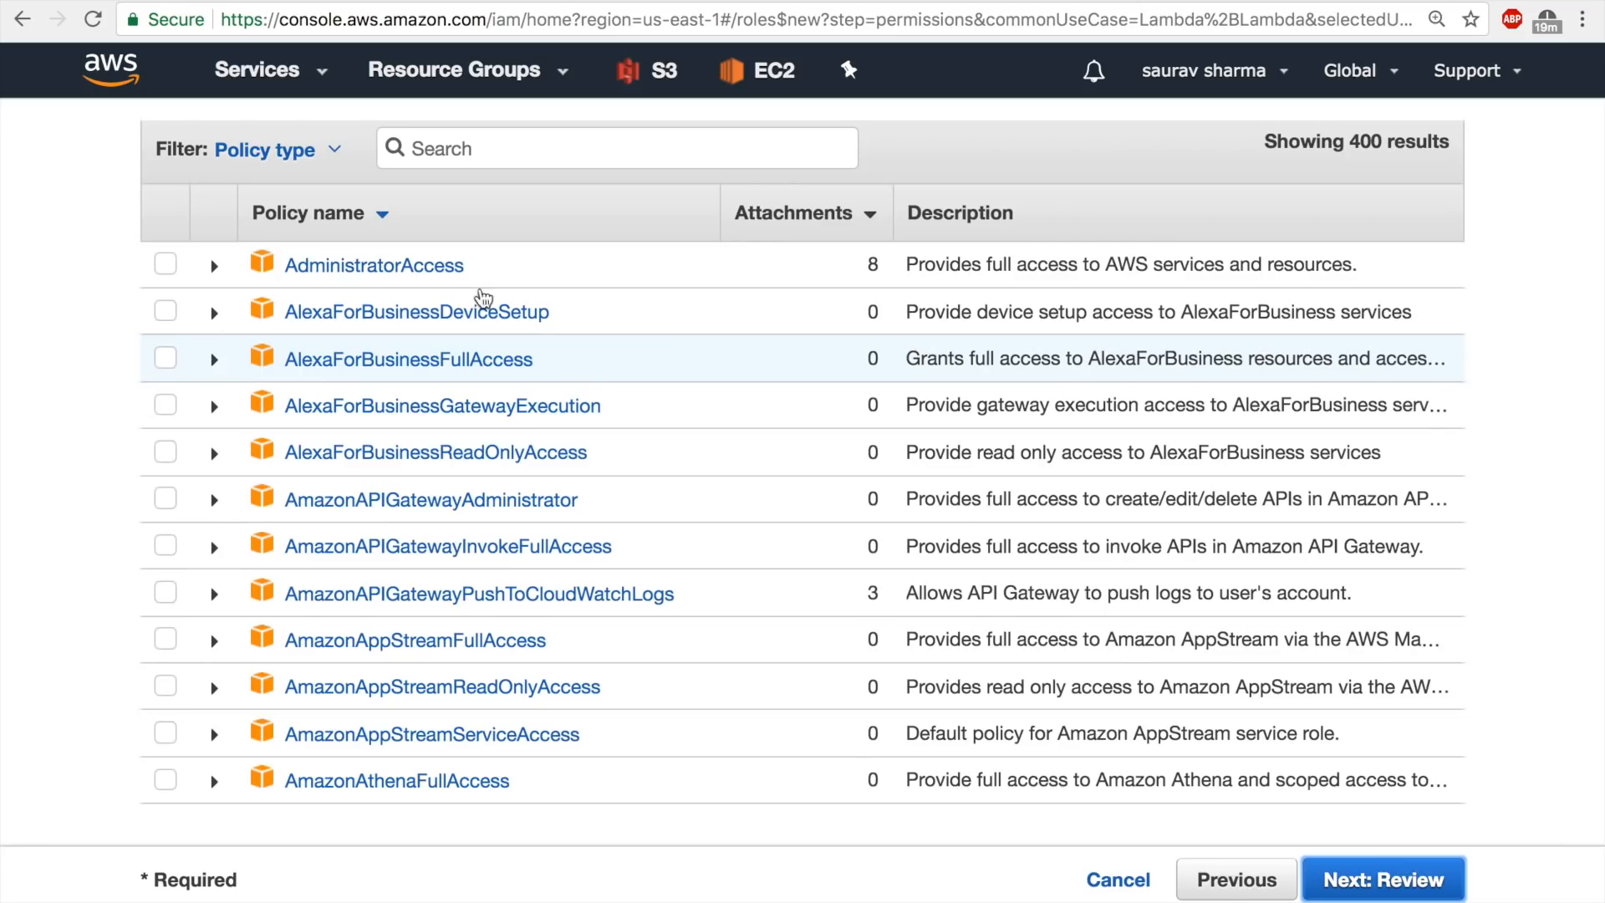
pyautogui.click(488, 151)
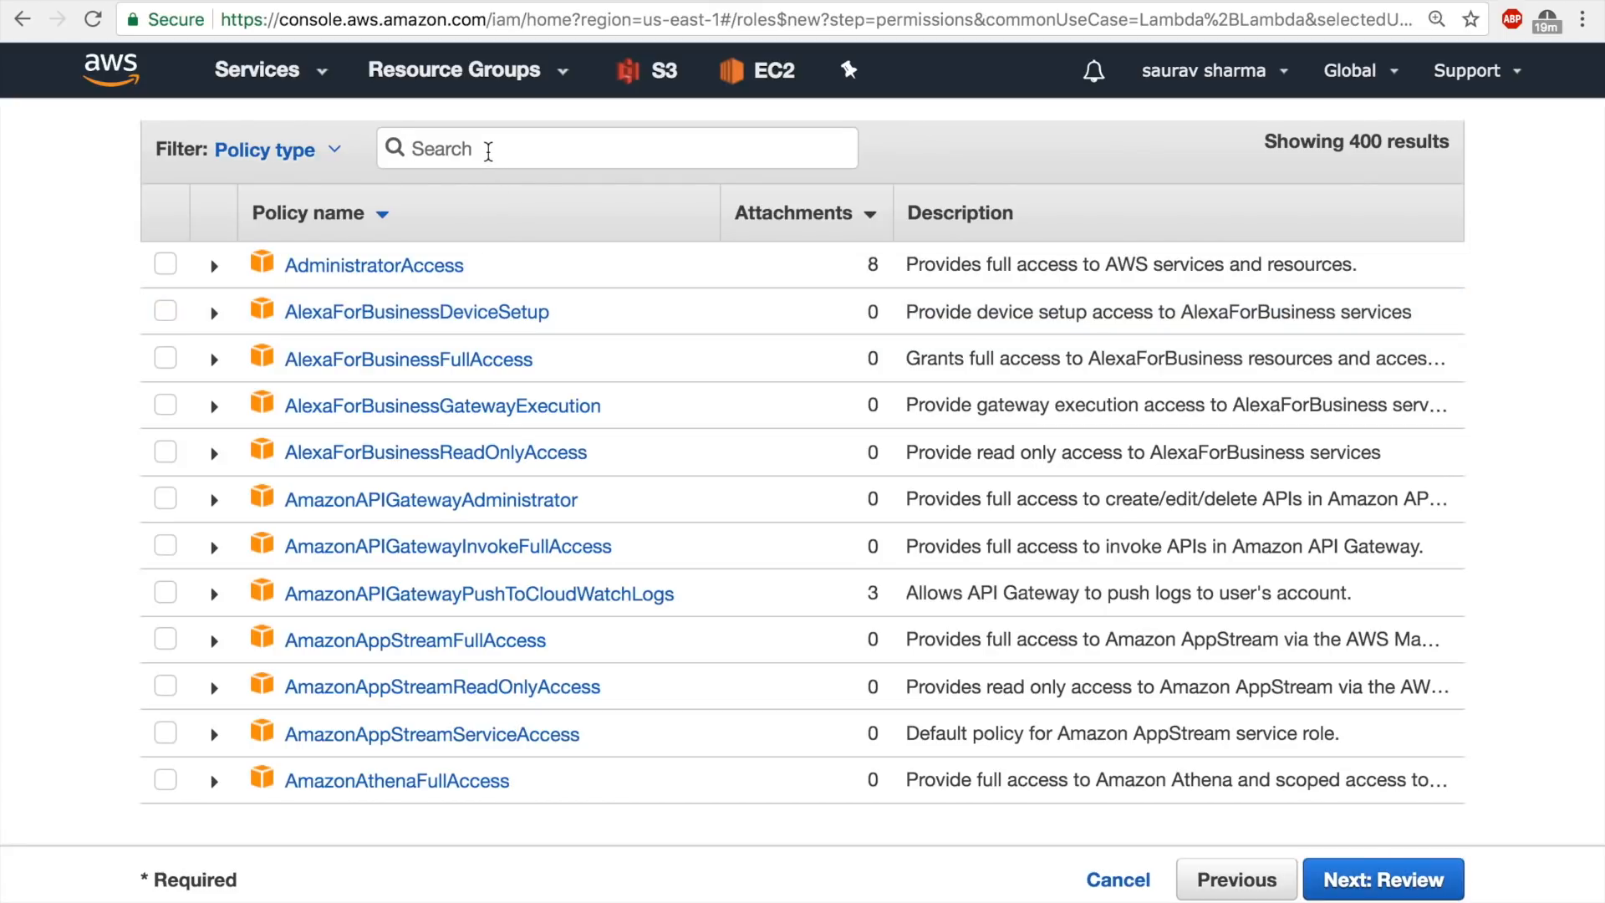
pyautogui.write('s3')
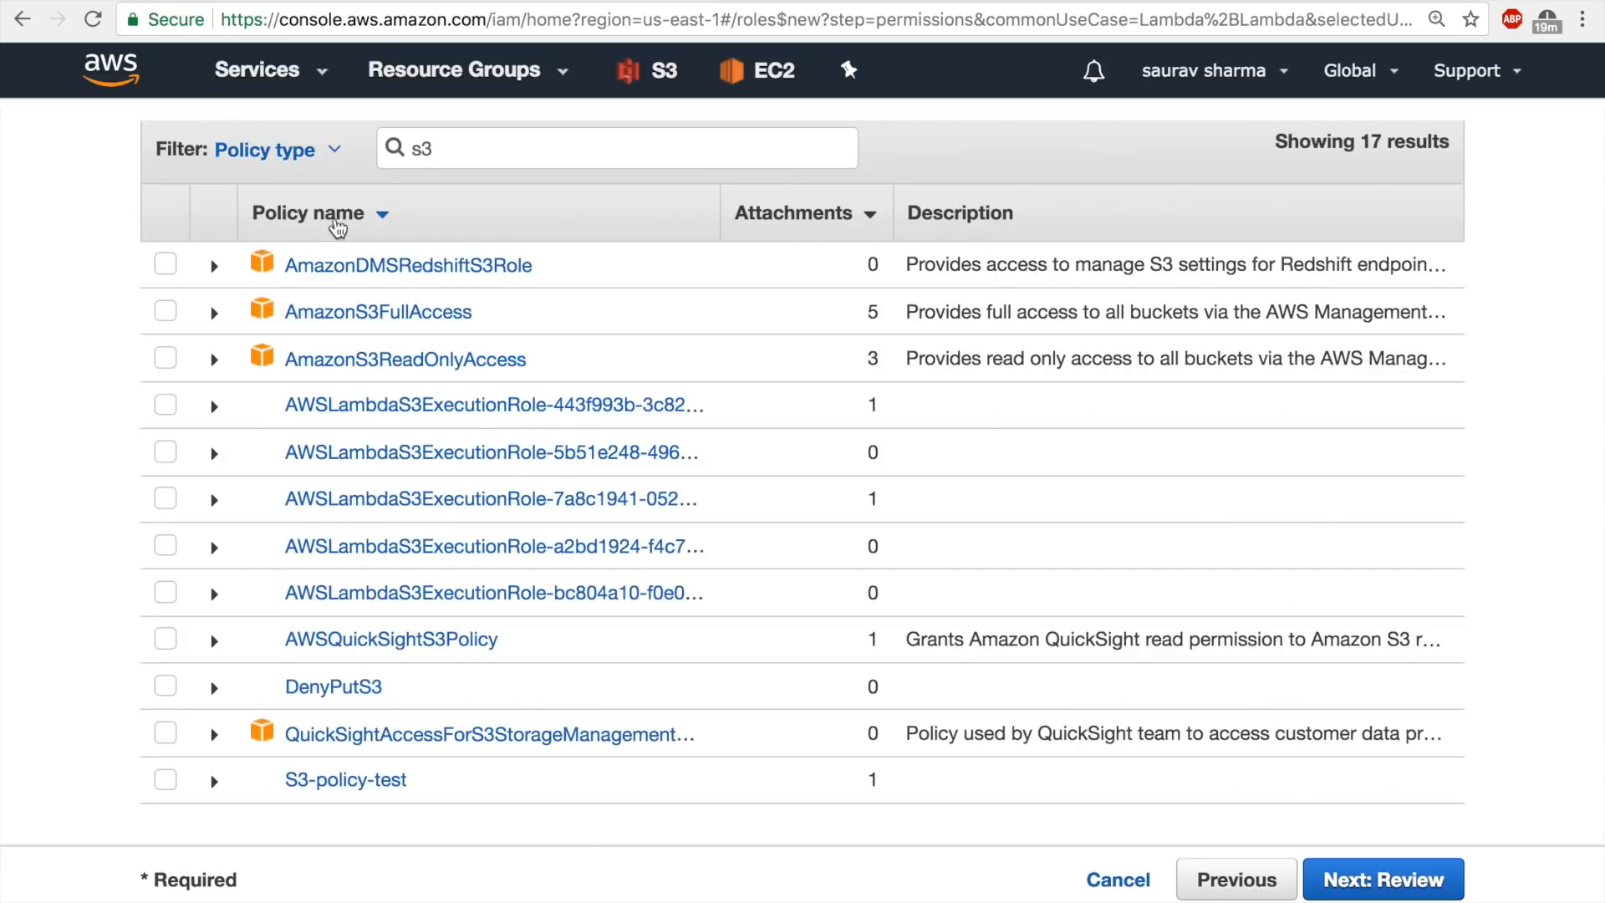
pyautogui.click(165, 311)
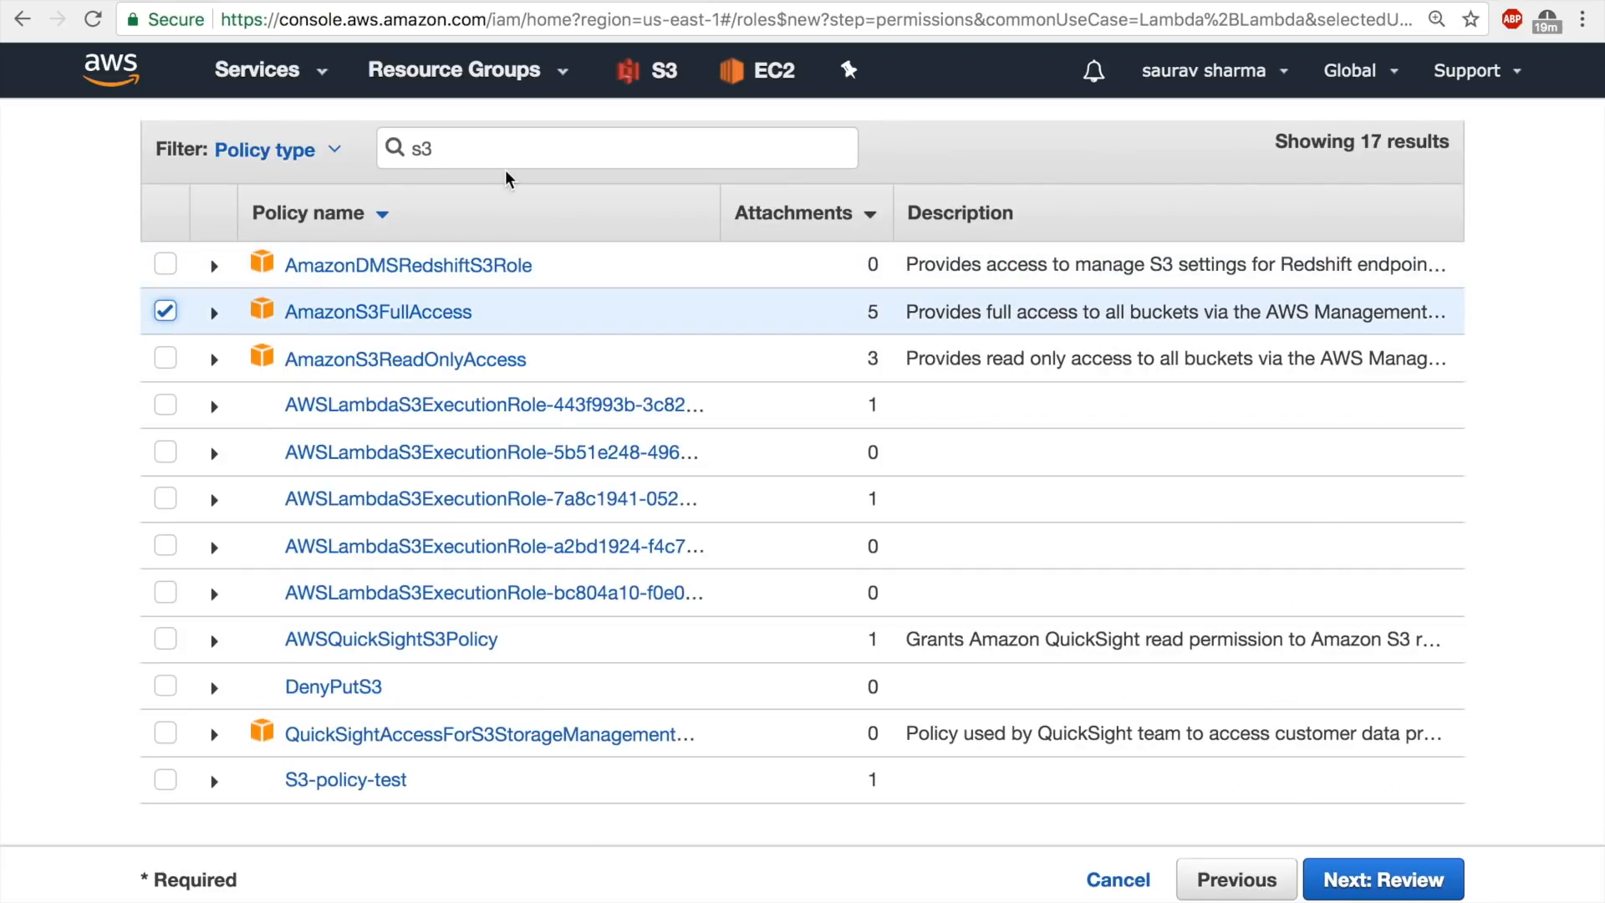
# Filter the policies by "cloudwatchfu" and add CloudWatchFullAccess to the role's selected policies.
pyautogui.moveTo(494, 151); pyautogui.dragTo(248, 144)
pyautogui.scroll(2, 208, 126)
pyautogui.write('cl')
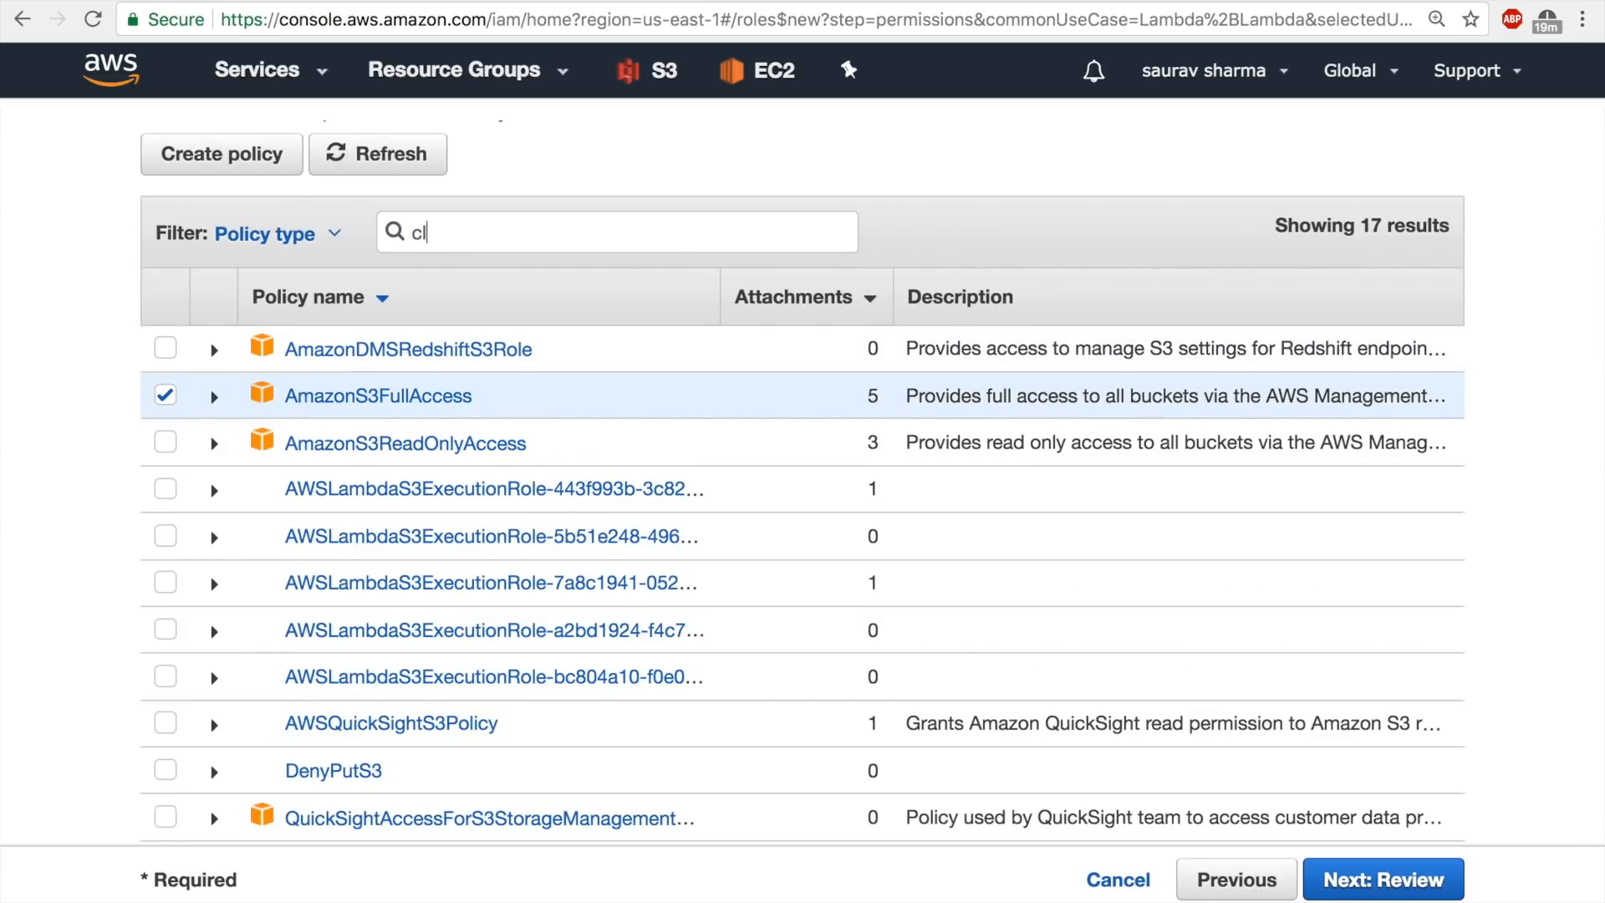
pyautogui.write('oudwa')
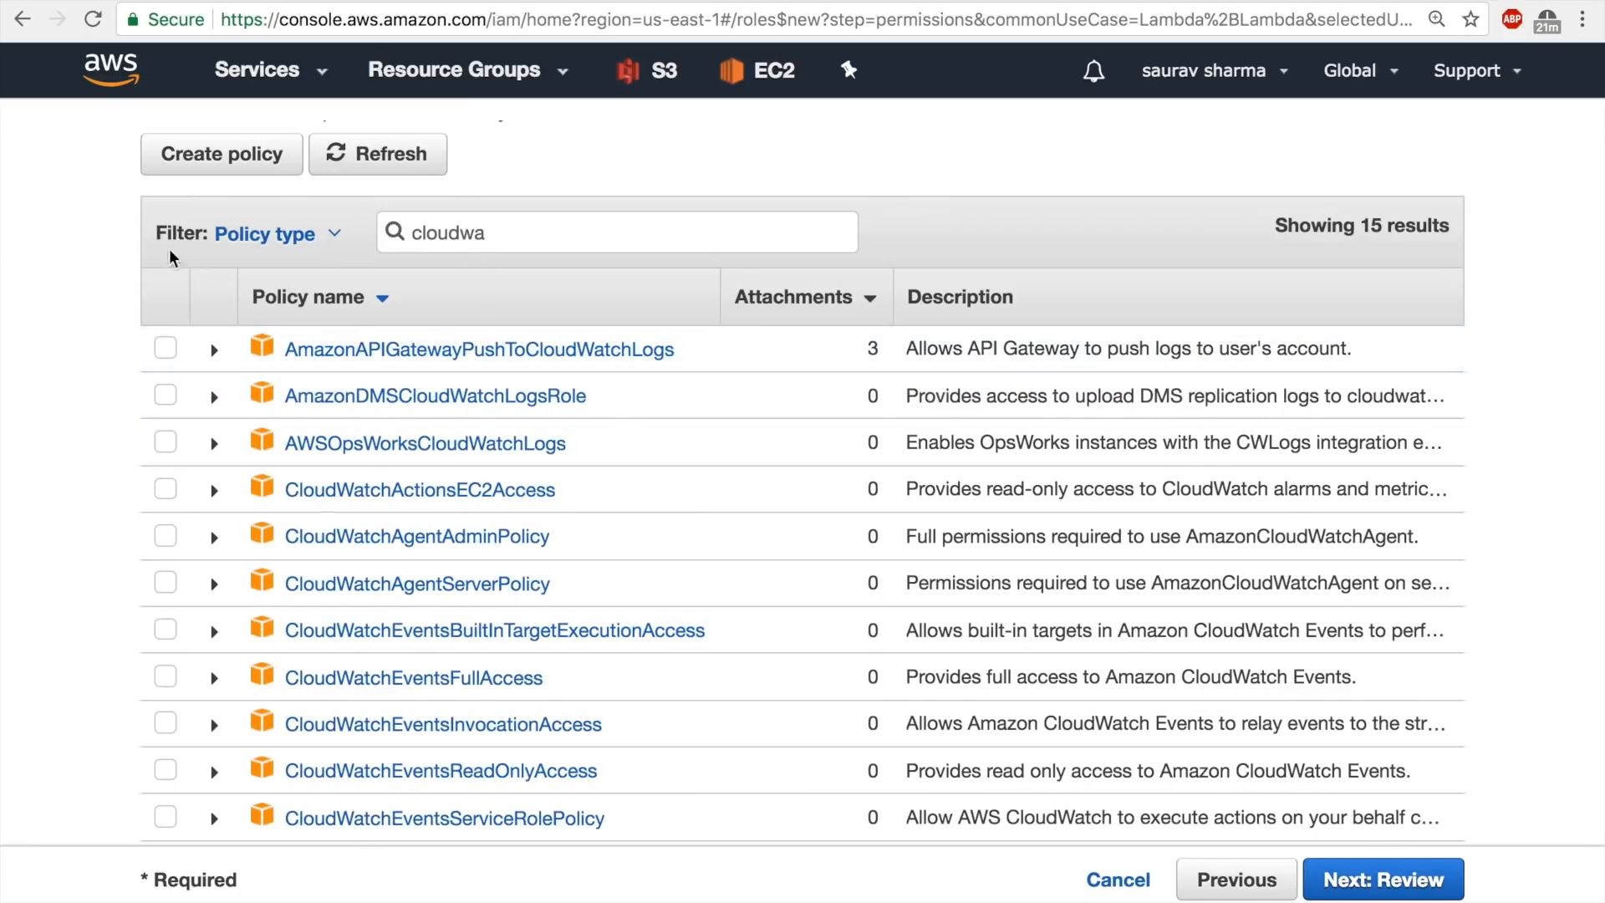
pyautogui.write('tc')
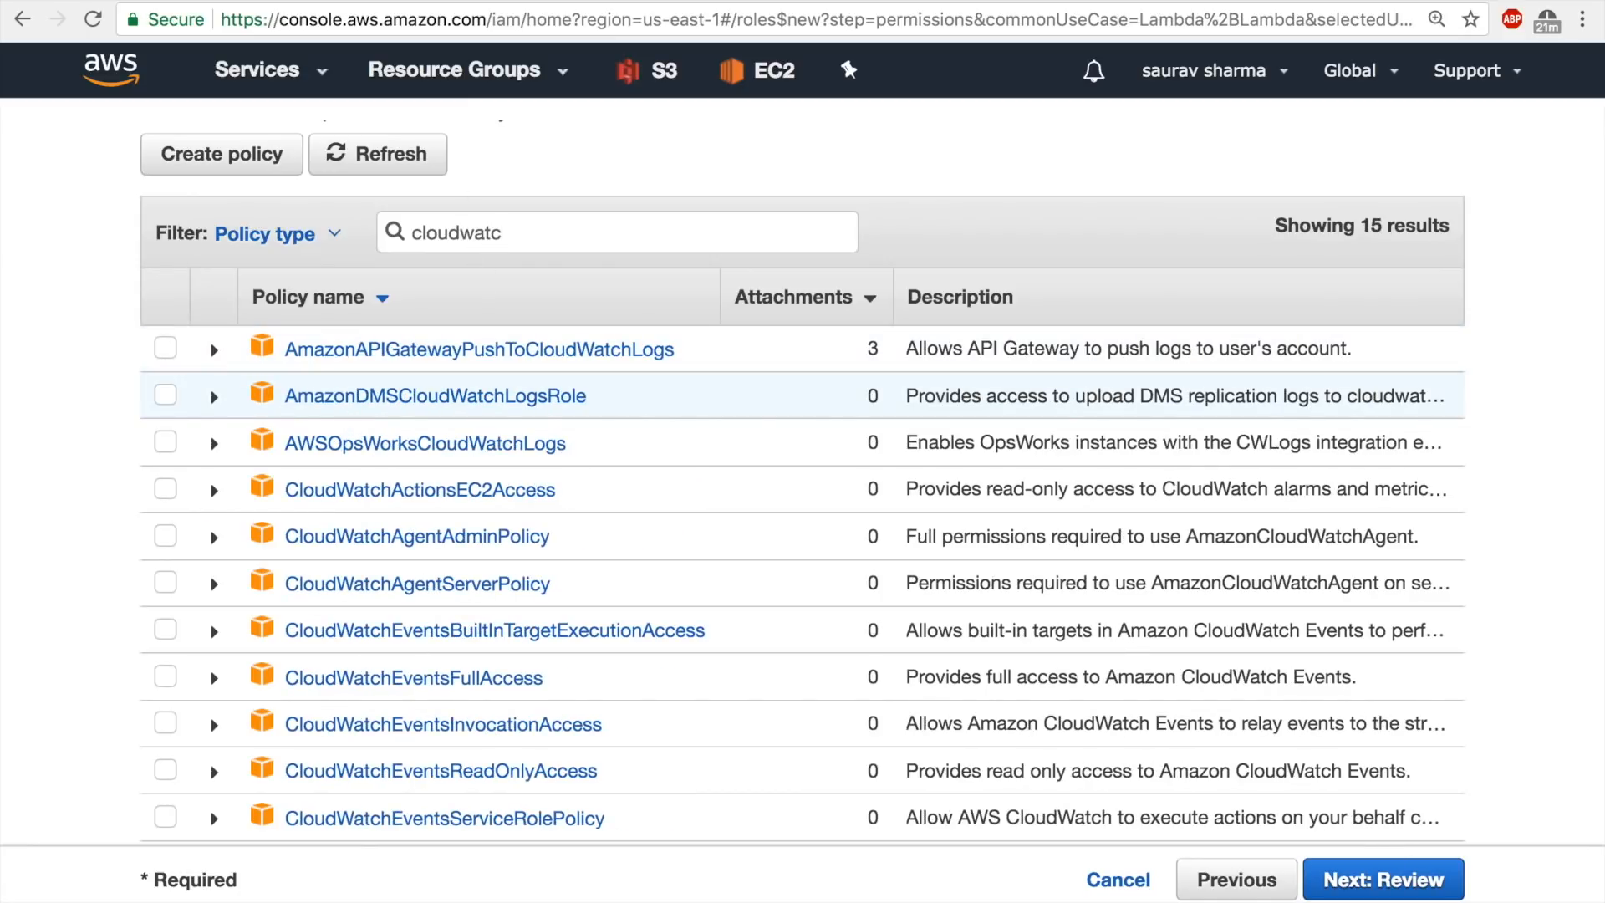
pyautogui.write('hfu')
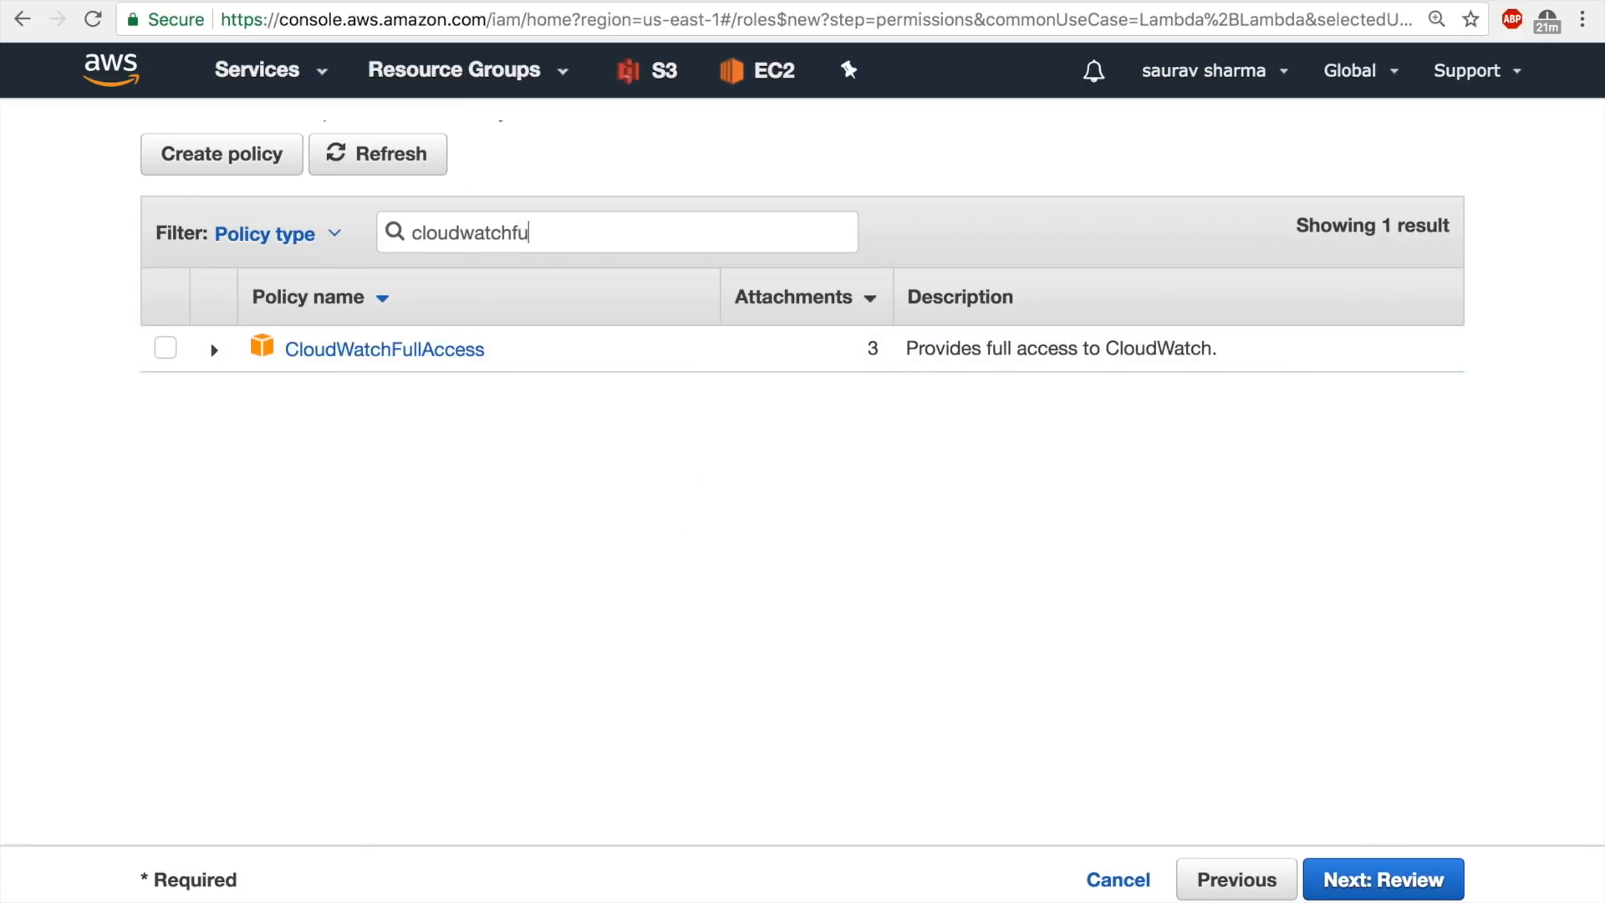
pyautogui.click(166, 349)
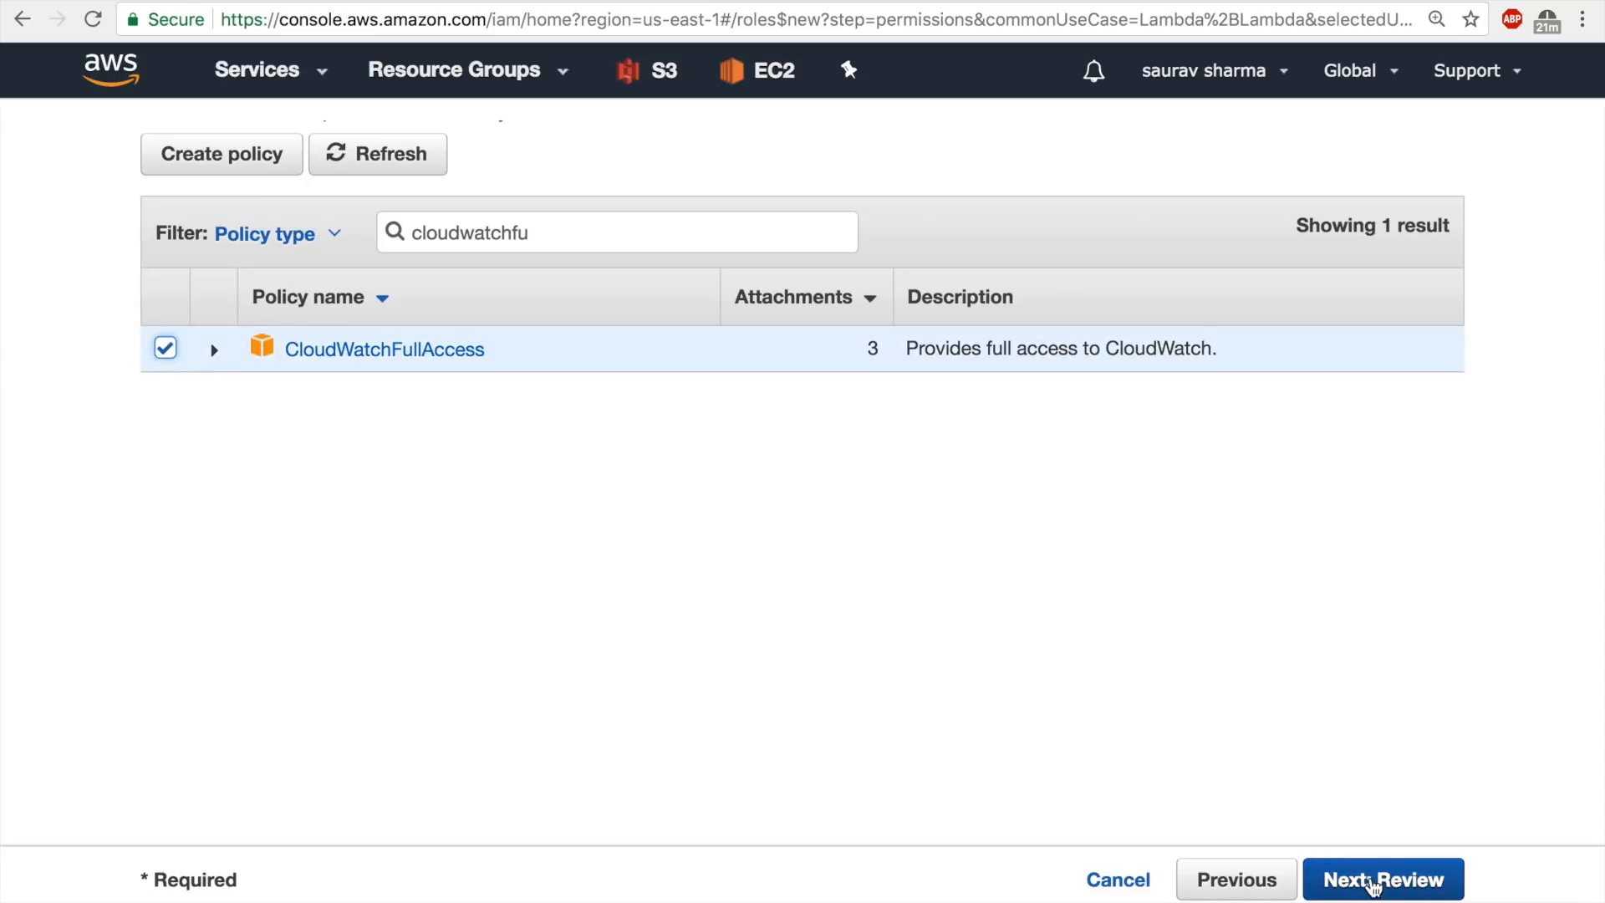
# Filter the policies by "rekog", add AmazonRekognitionFullAccess to the role, and proceed to the review stage.
pyautogui.moveTo(544, 238); pyautogui.dragTo(288, 231)
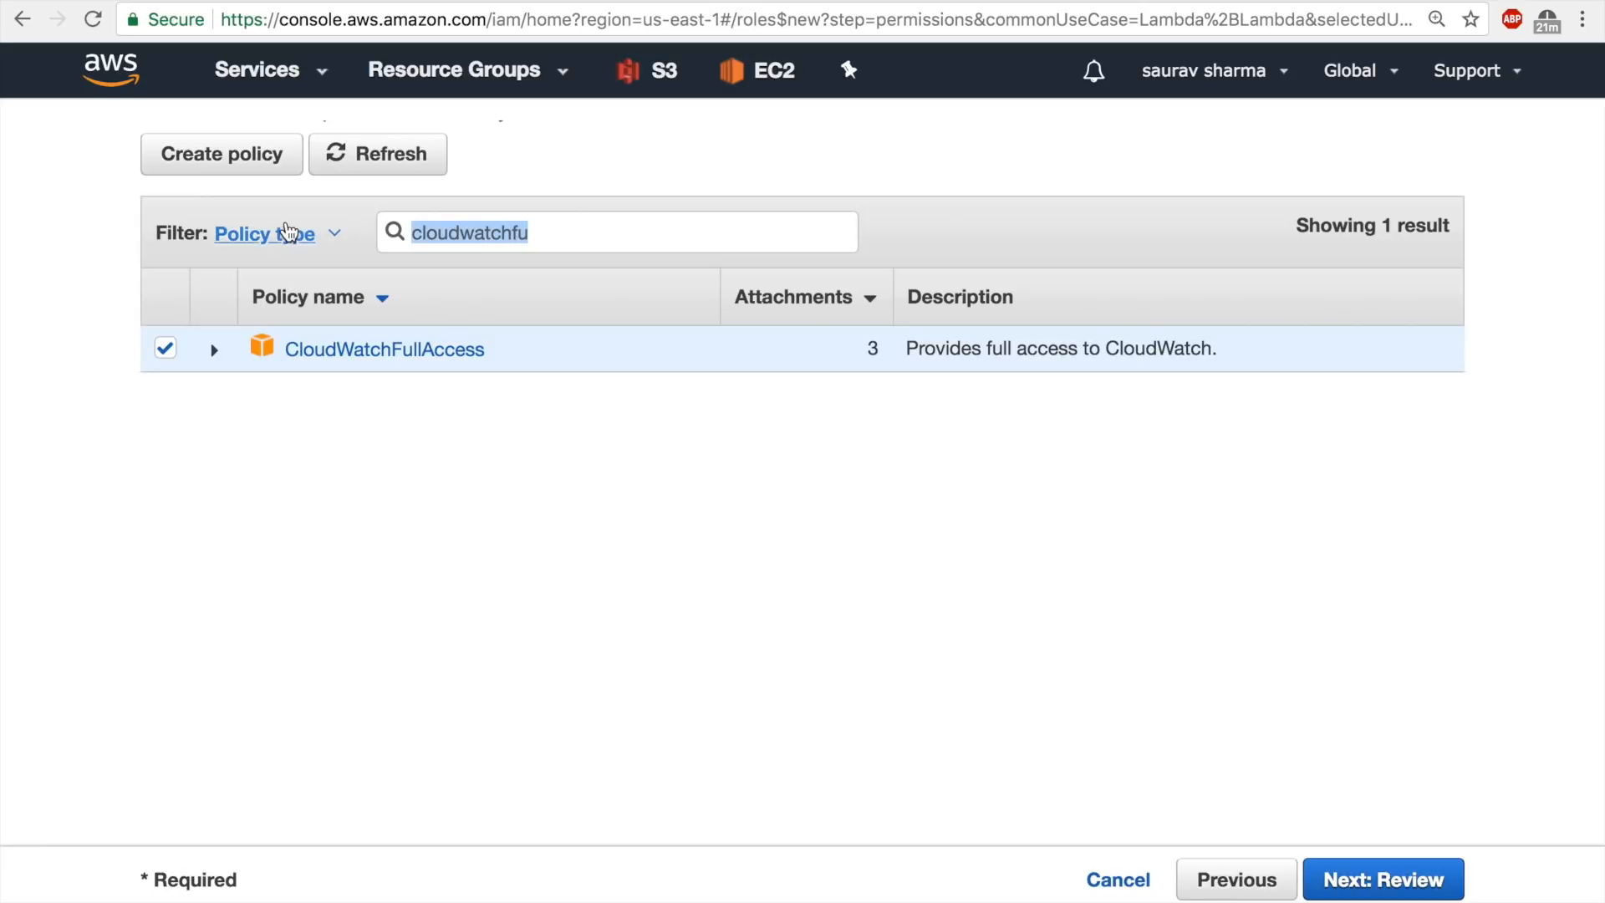
pyautogui.write('recog')
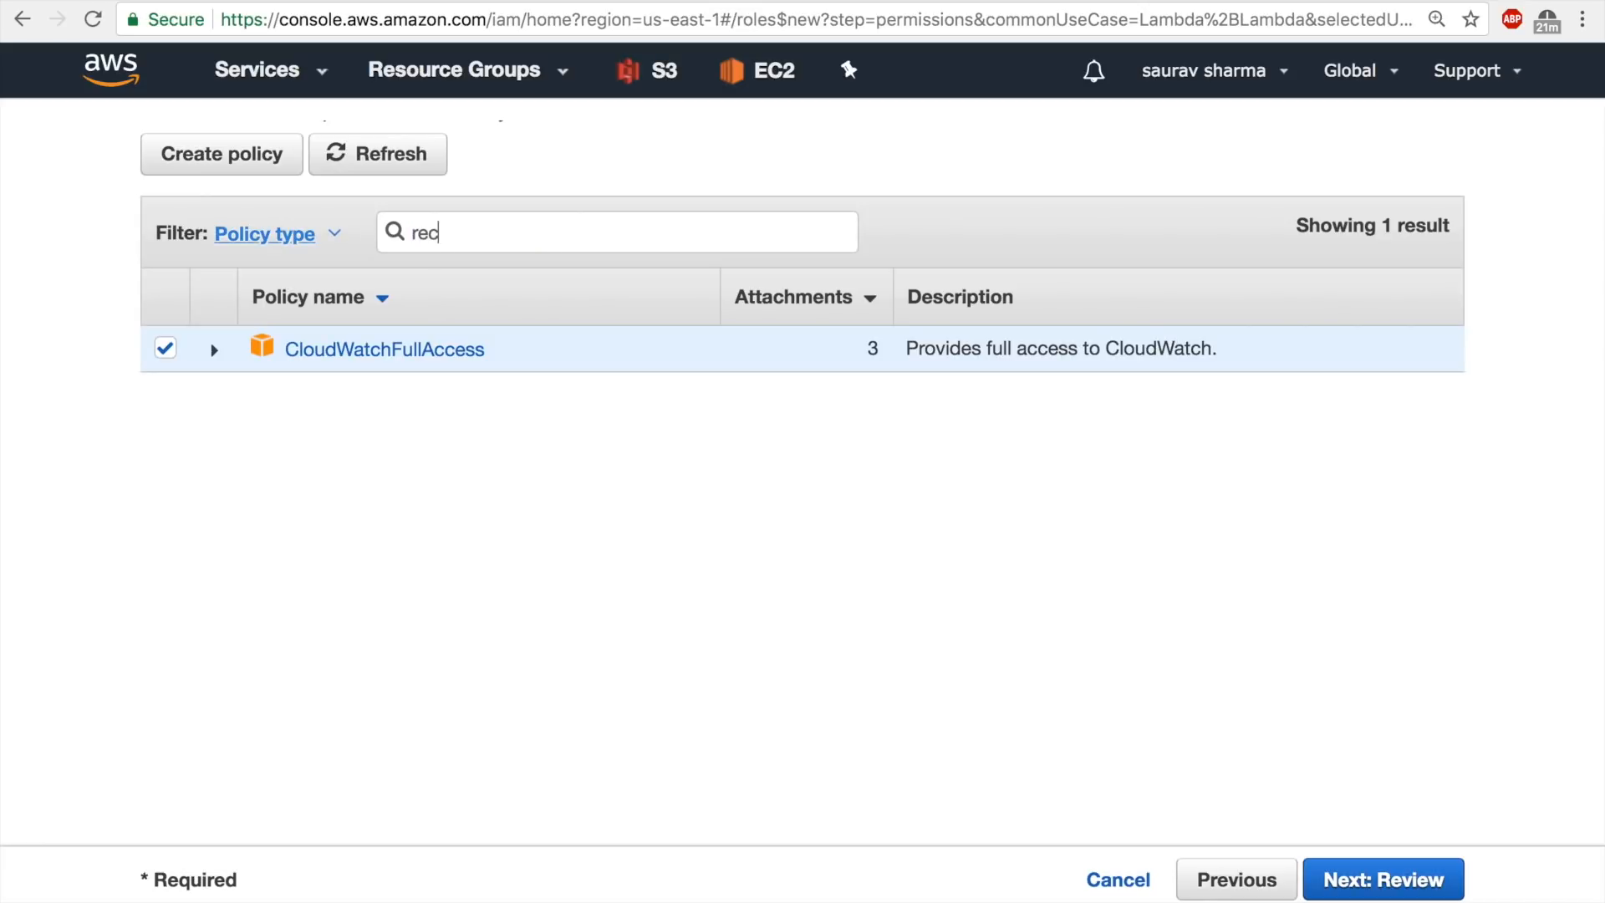
pyautogui.press('BackSpace')
pyautogui.press('BackSpace')
pyautogui.press('BackSpace')
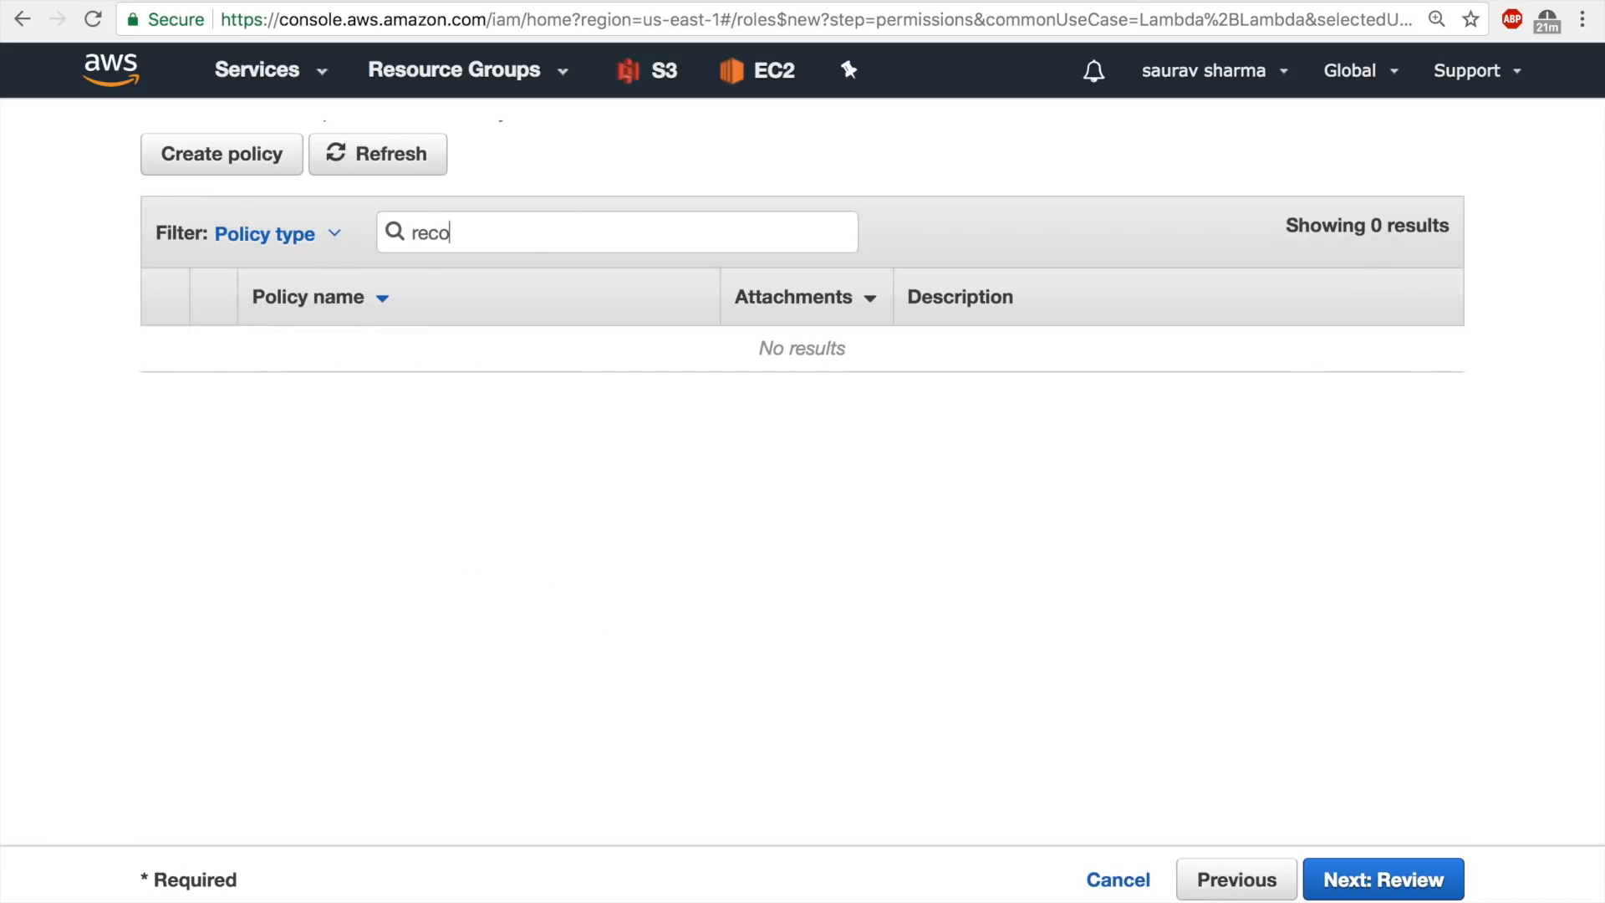
pyautogui.write('ko')
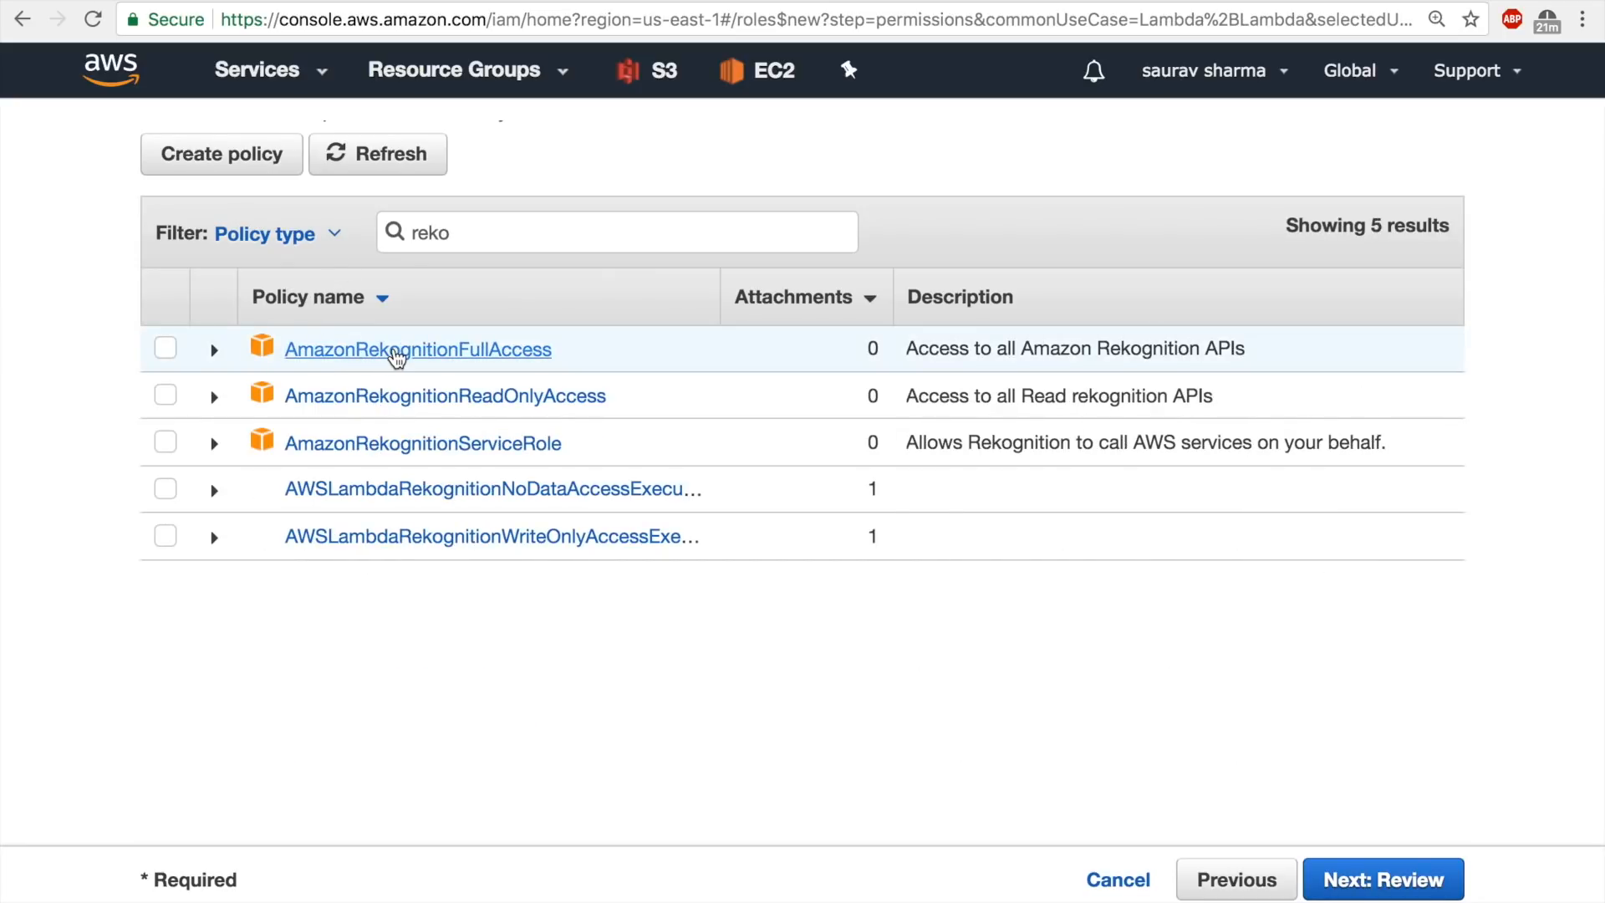
pyautogui.write('g')
pyautogui.click(167, 350)
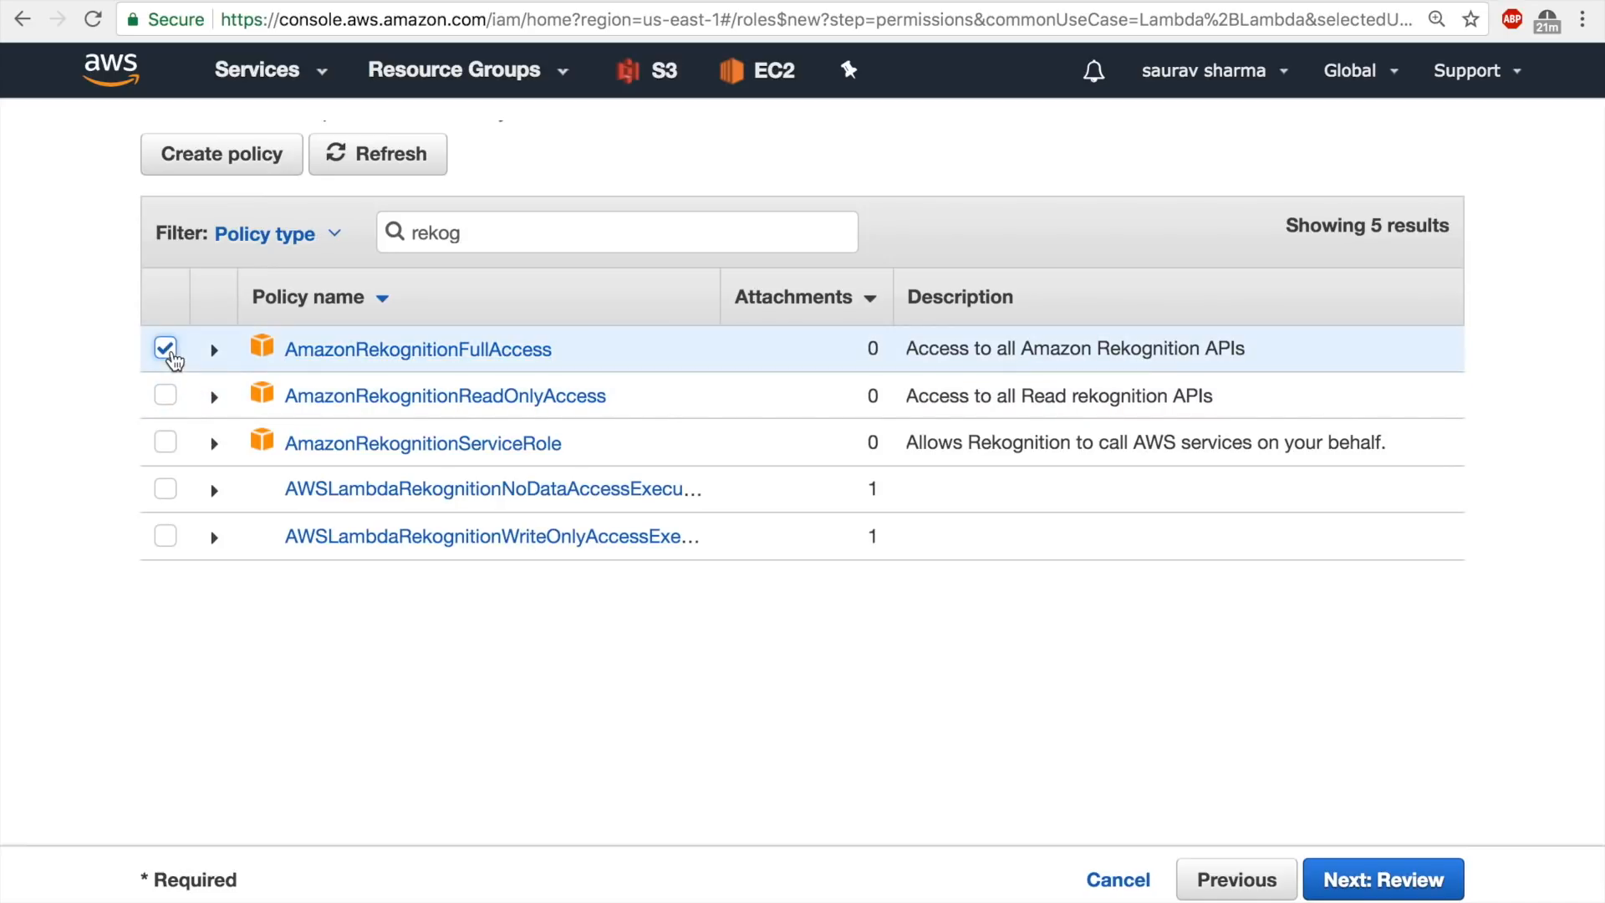
pyautogui.click(1358, 888)
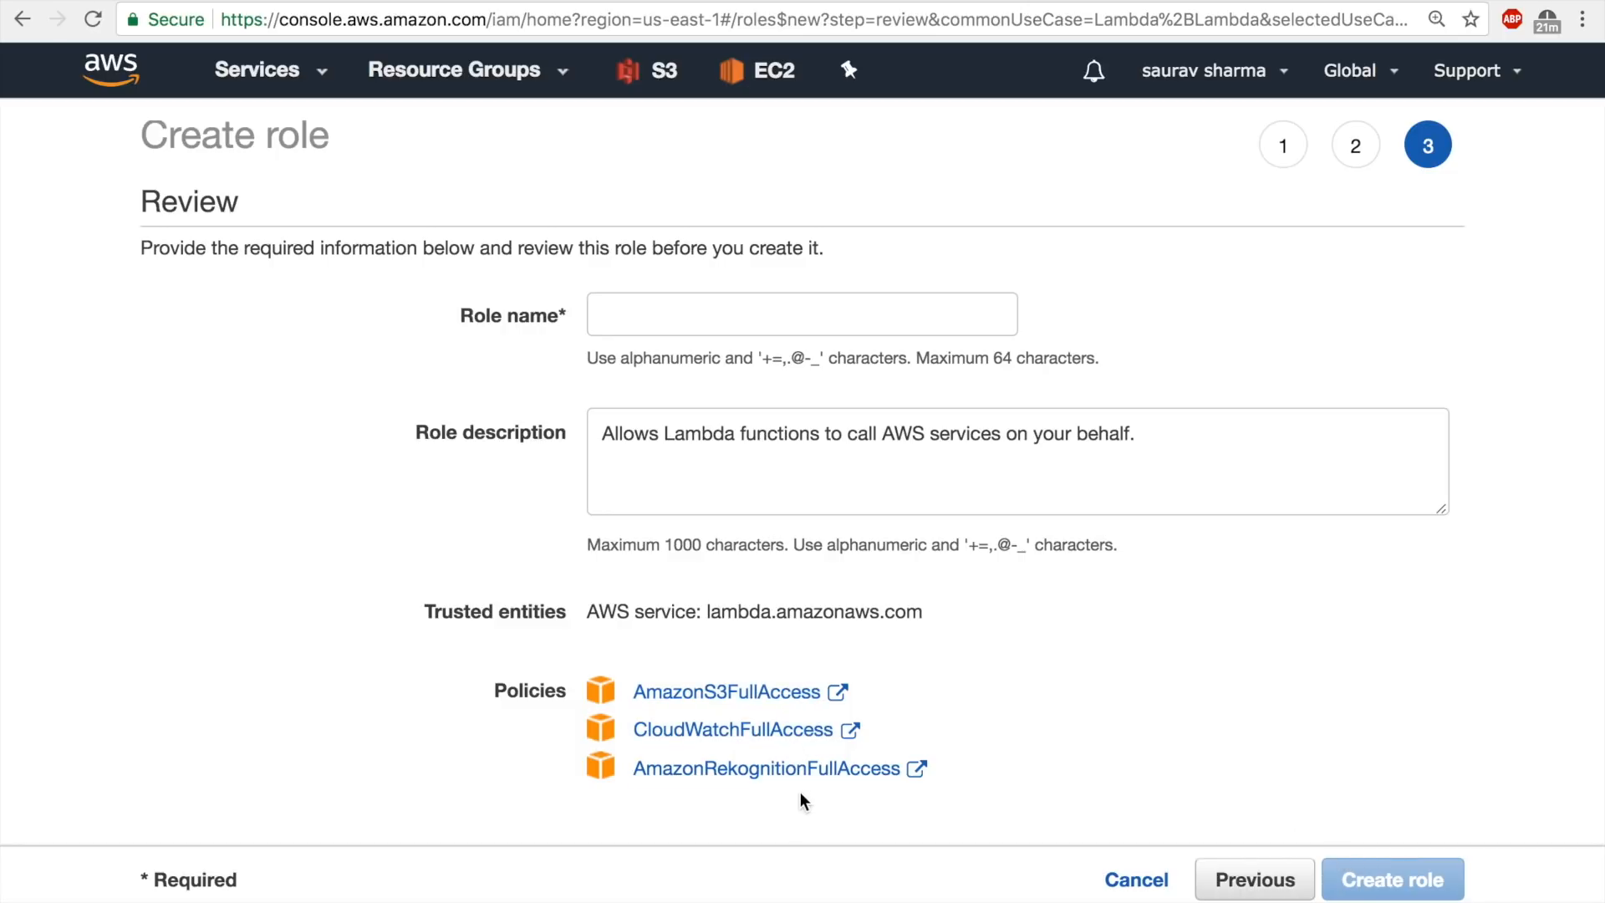
# Name the new role Recognition-S3-Cloudwatch.
pyautogui.hotkey('ctrl', 'Left')
pyautogui.click(727, 319)
pyautogui.write('Re')
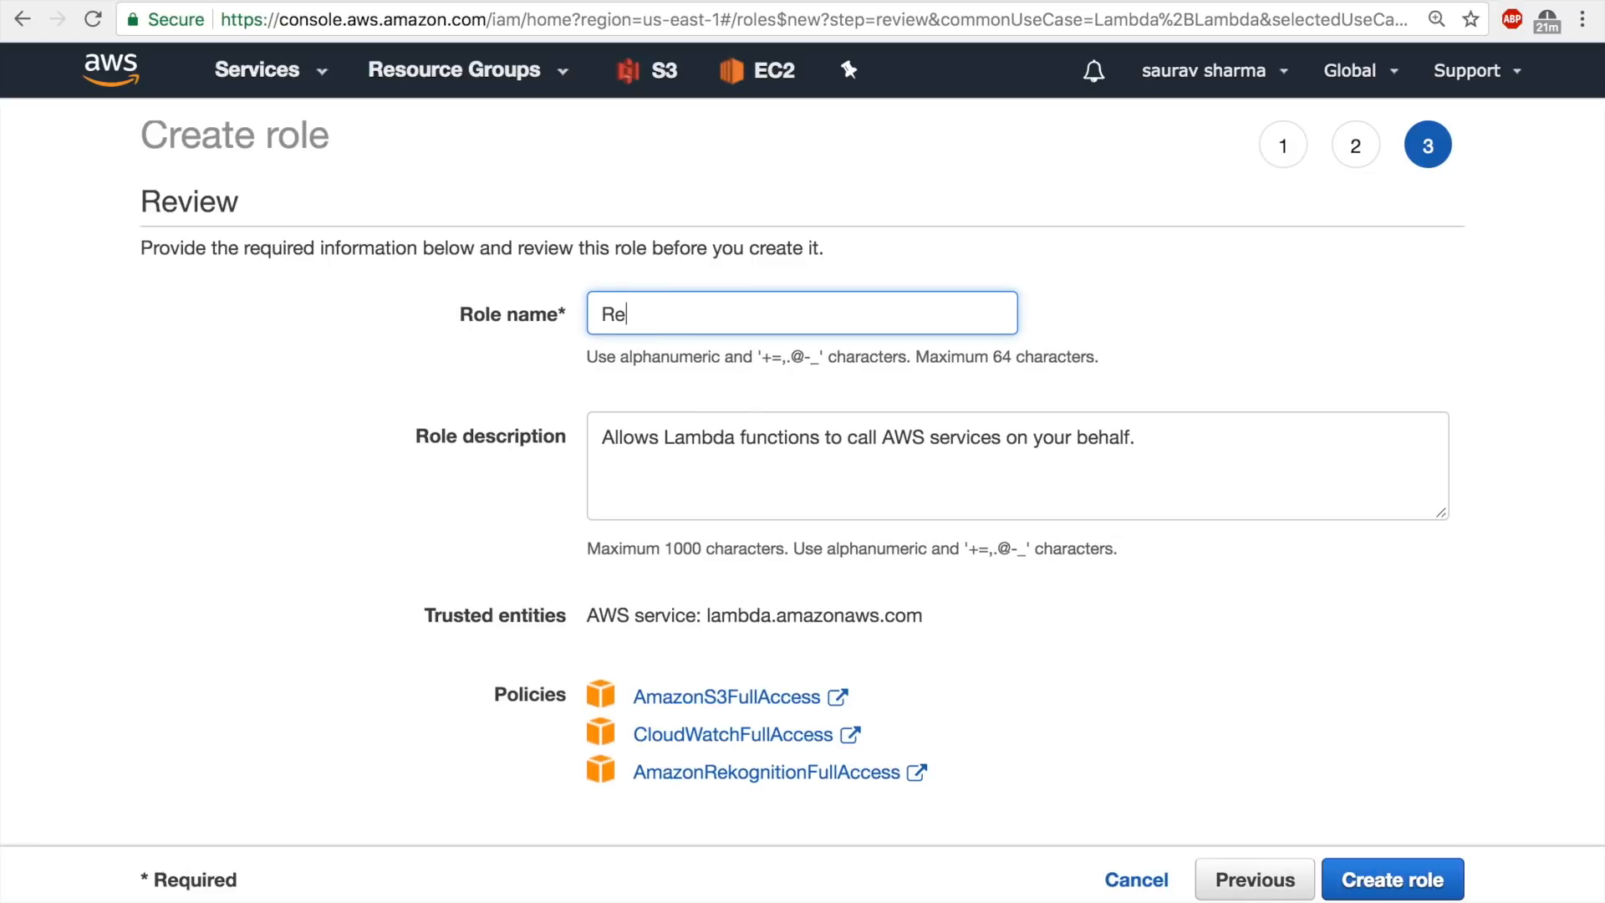
pyautogui.write('cognition-S3-Cloudwatch')
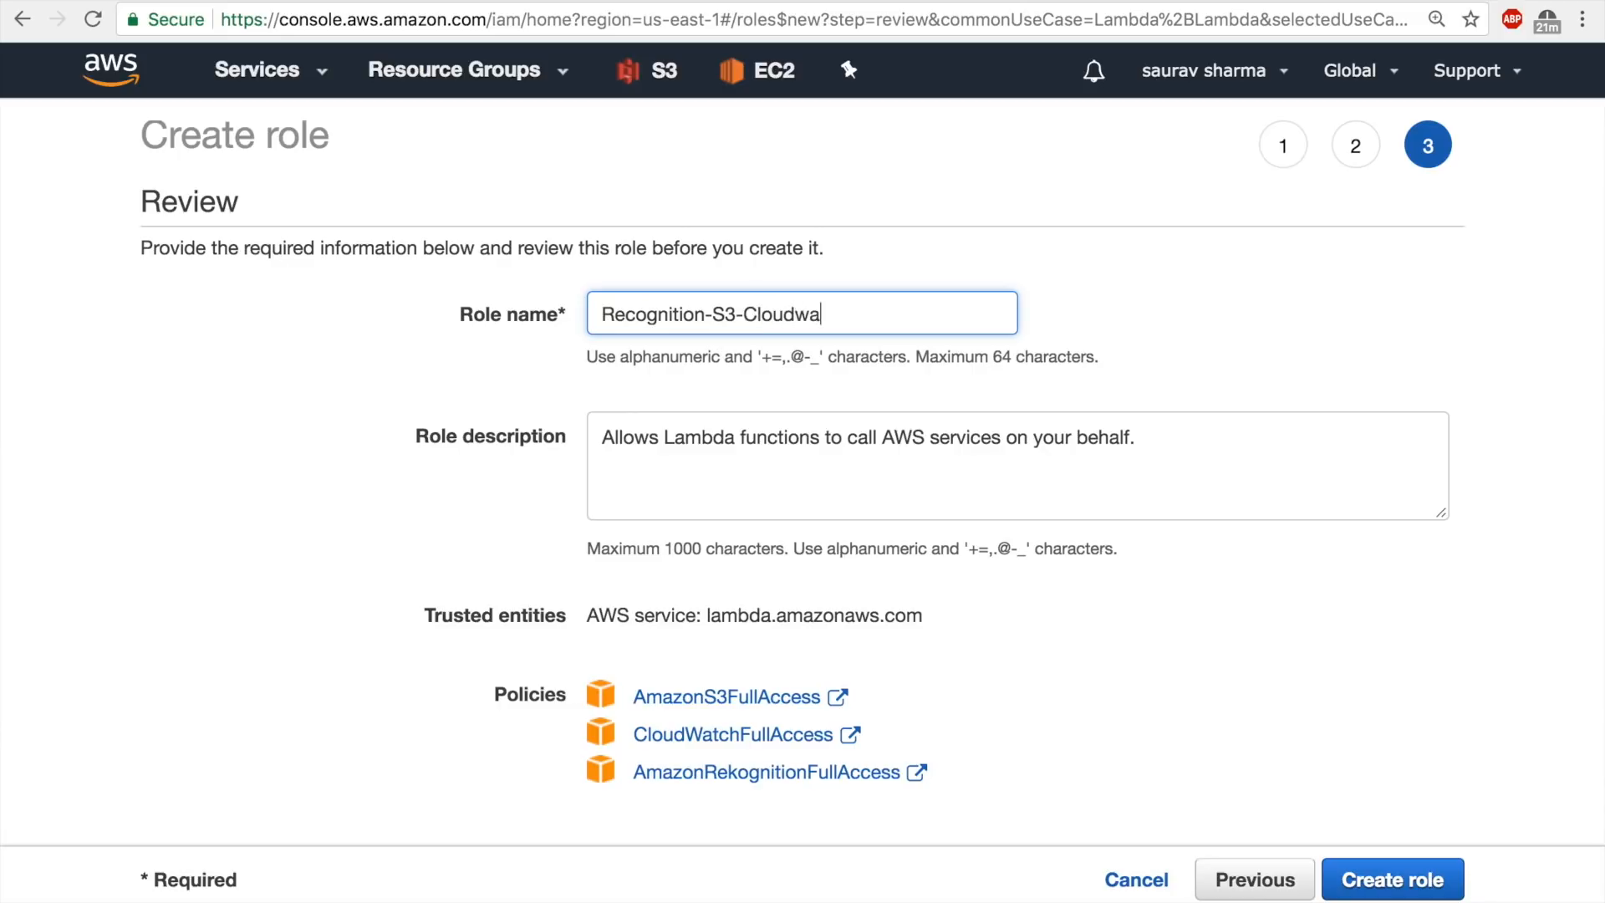
# Replace the role description with a copy of the role name, Recognition-S3-Cloudwatch, and create the role.
pyautogui.press('super+a')
pyautogui.press('super+c')
pyautogui.click(749, 456)
pyautogui.press('super+a')
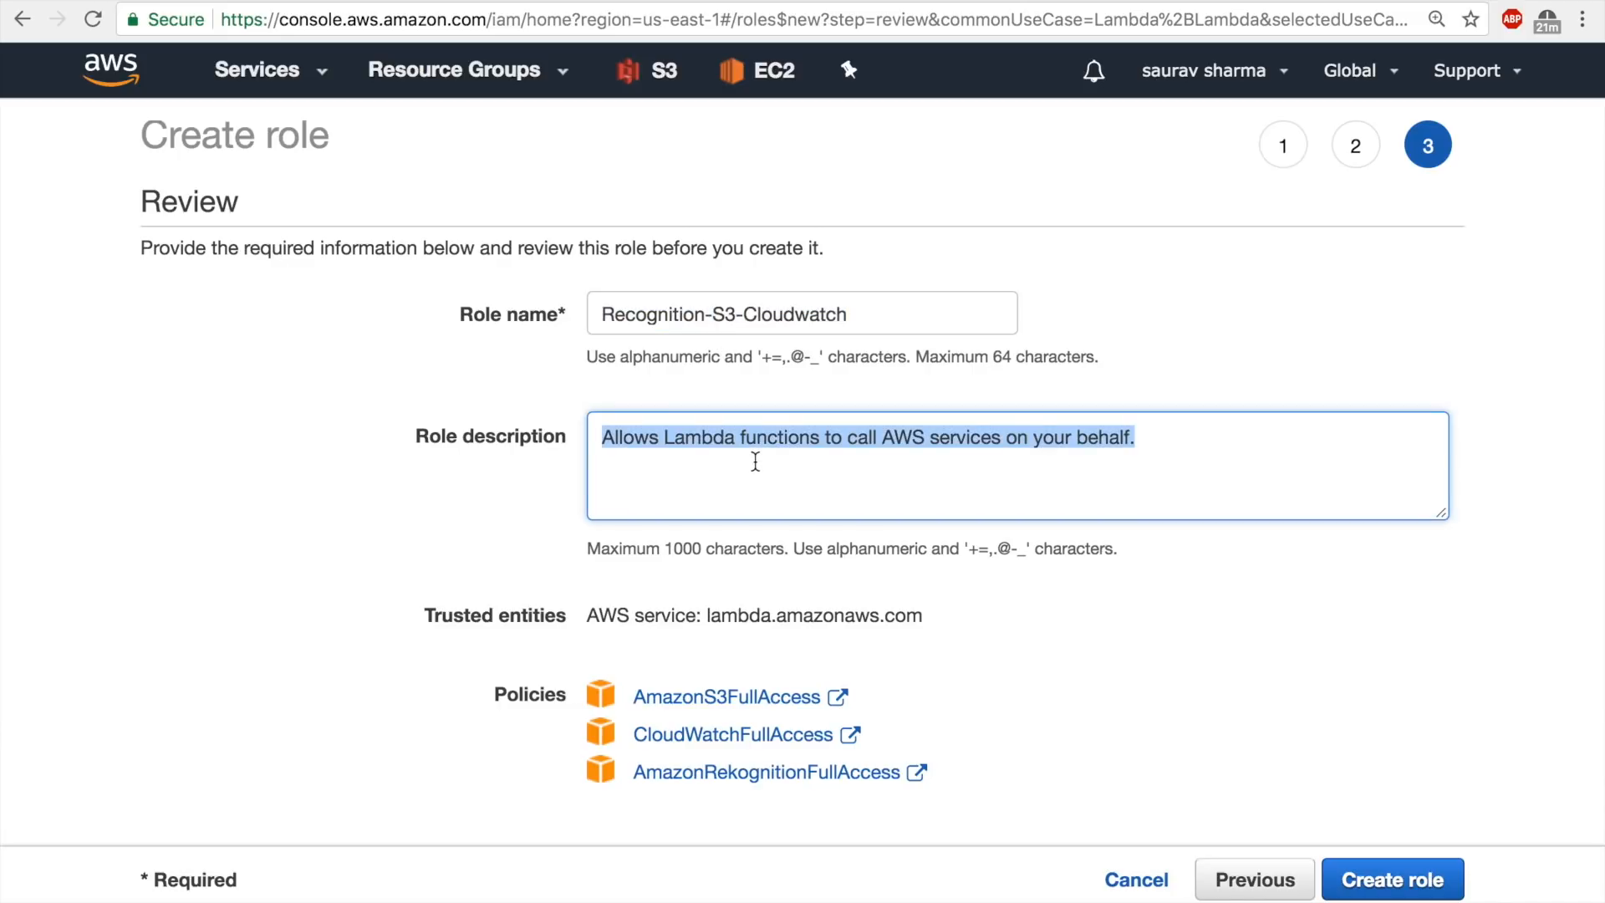
pyautogui.press('super+v')
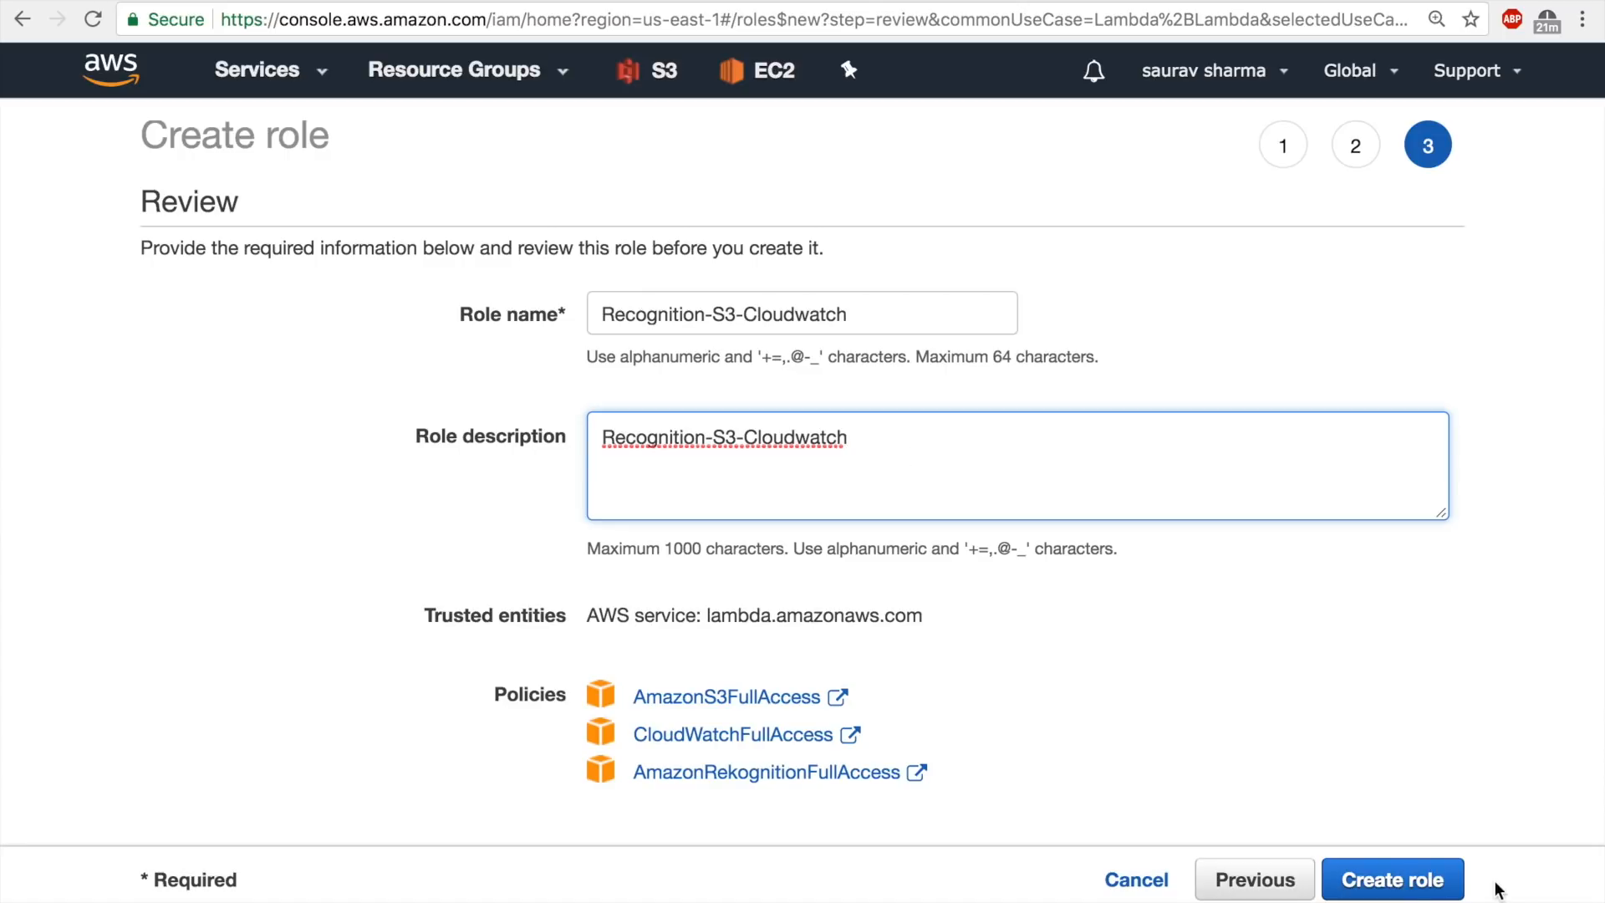
pyautogui.click(1393, 880)
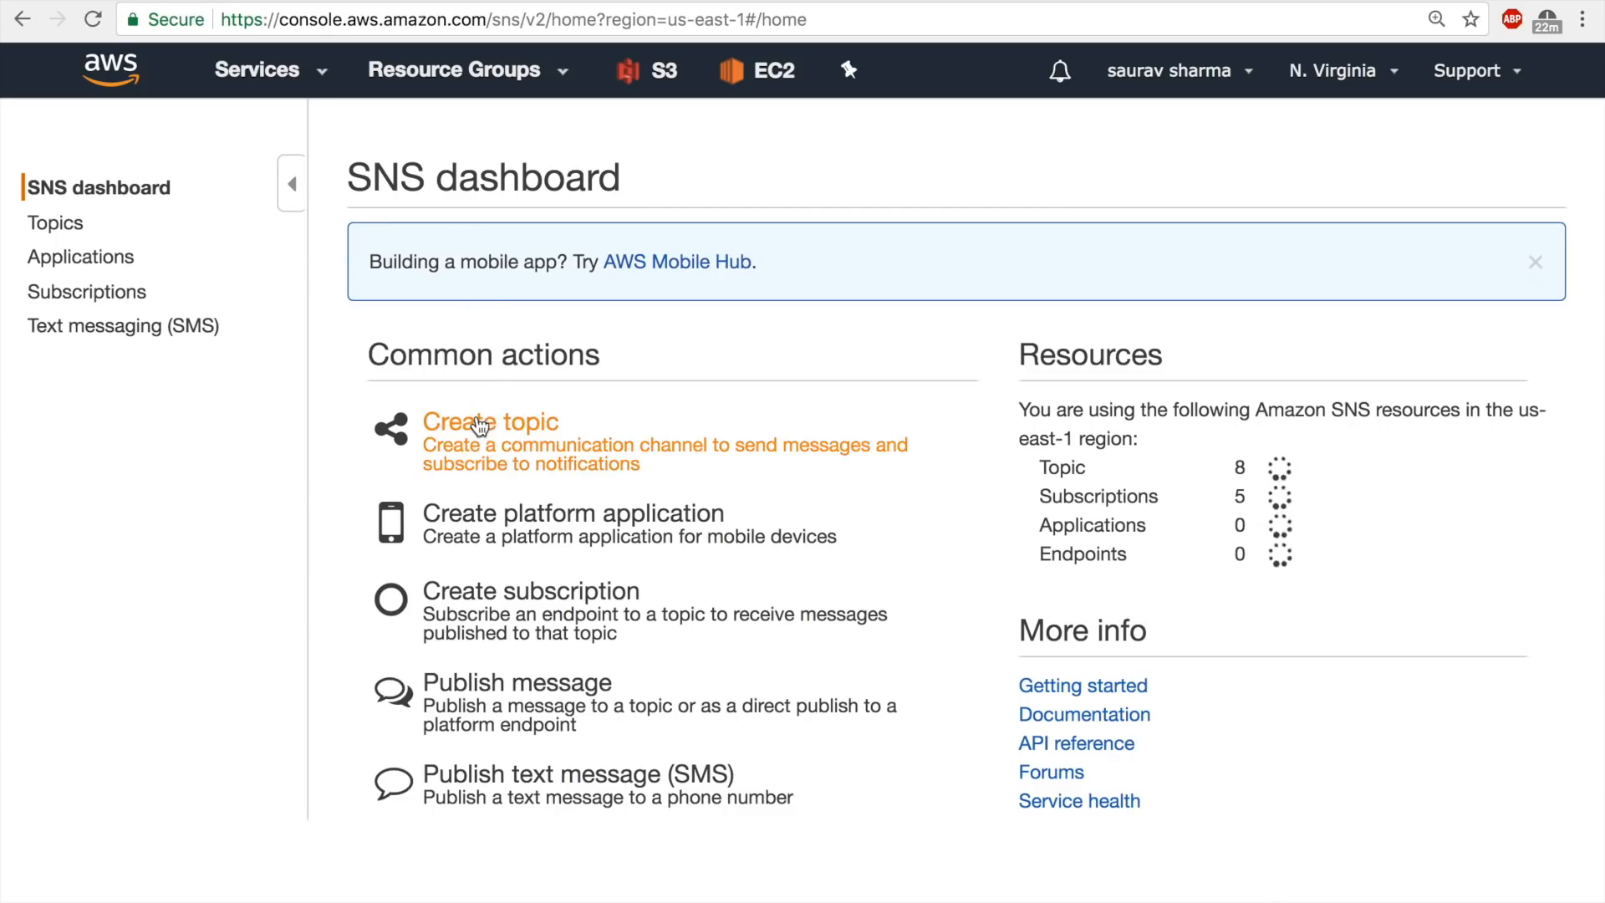
# Create an SNS topic named Image-recognition-sns with the display name Image-rec.
pyautogui.click(478, 428)
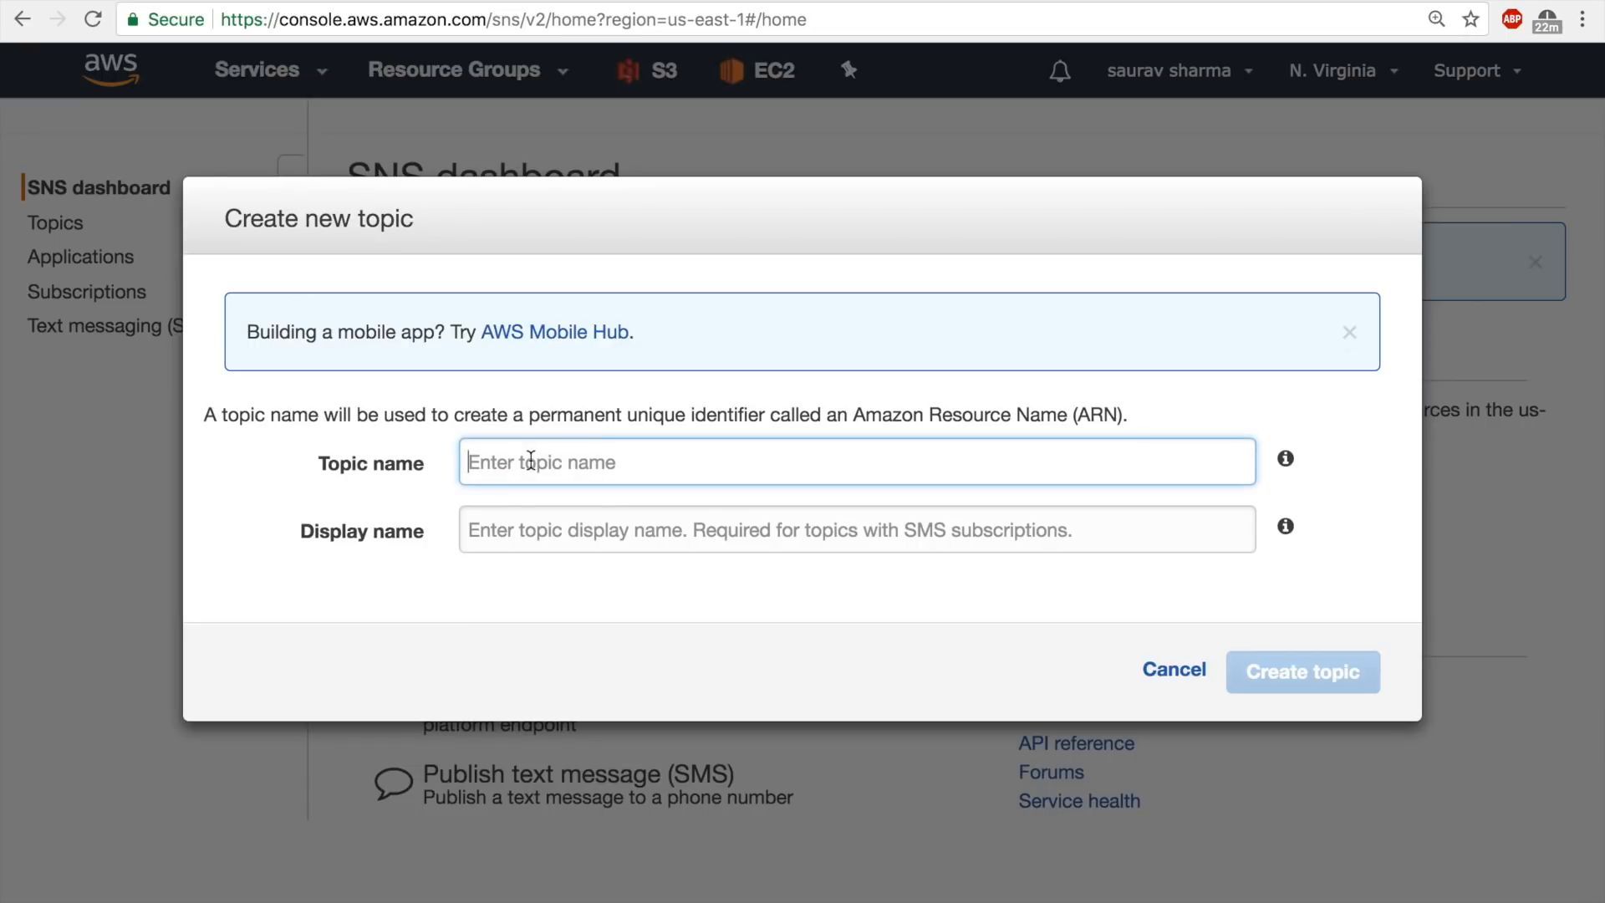
pyautogui.write('Imag')
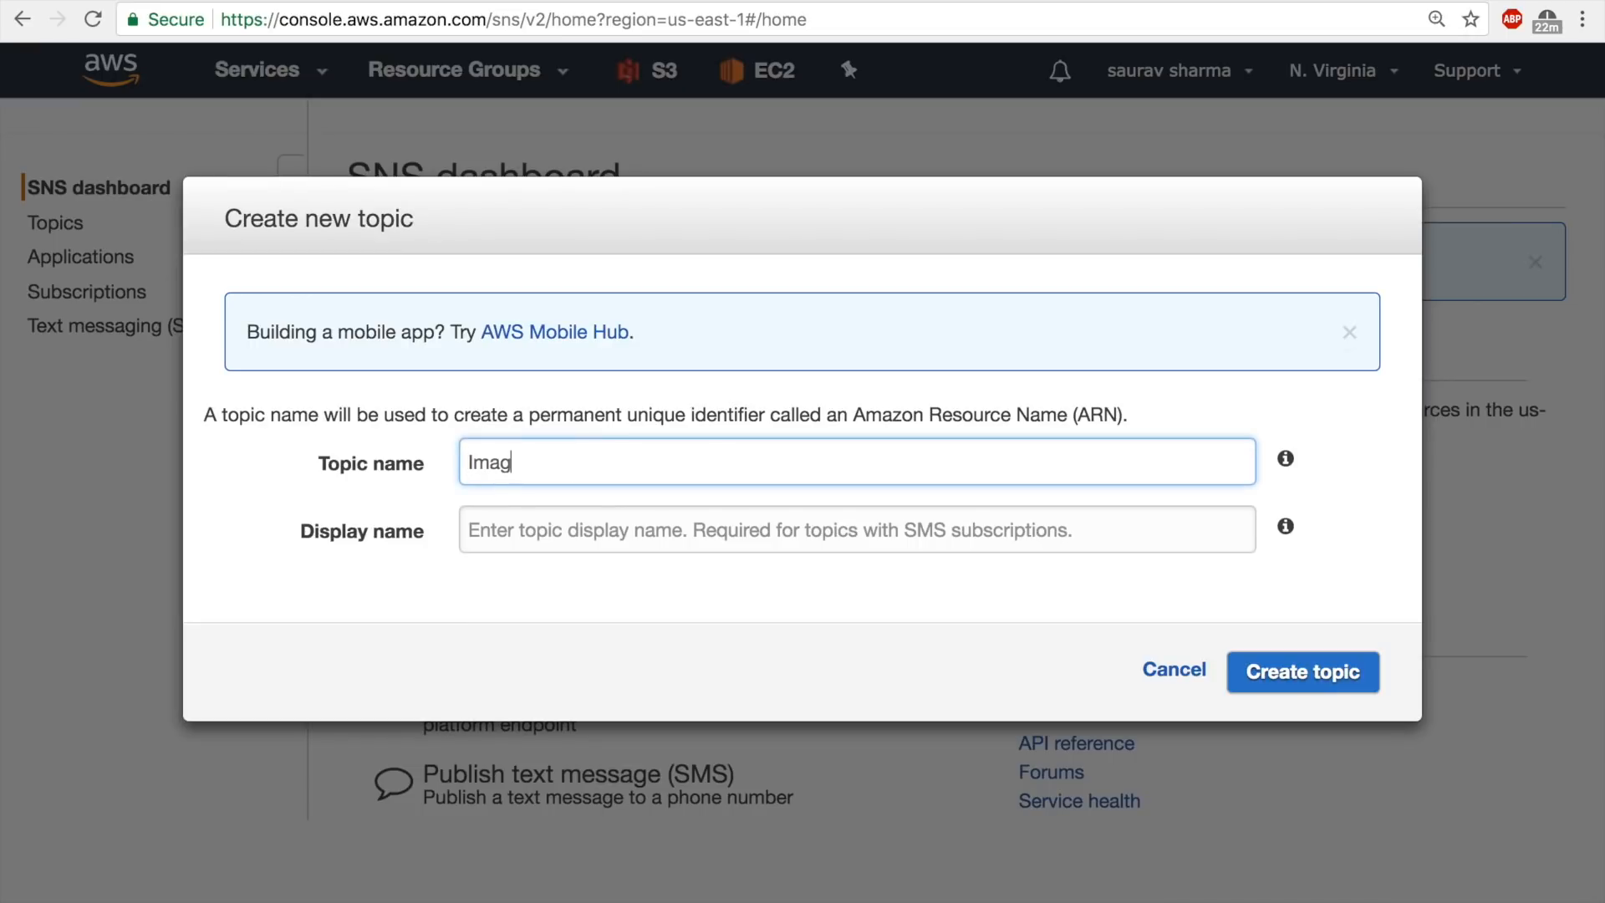
pyautogui.write('e-recognition-nsn')
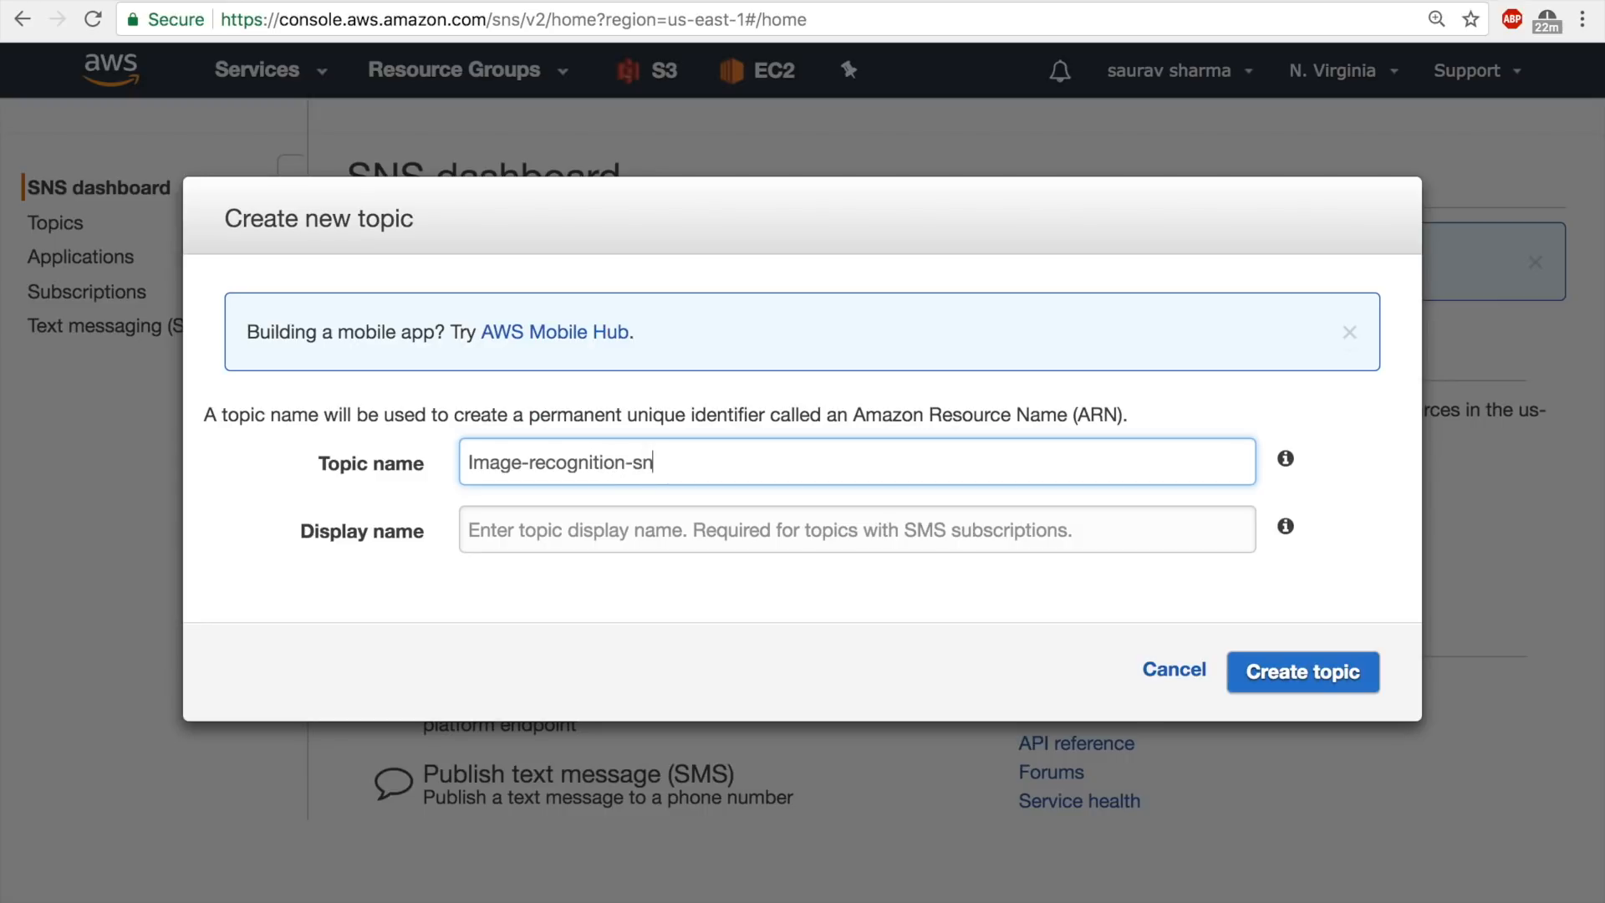
pyautogui.write('s')
pyautogui.press('Tab')
pyautogui.write('Image-rec')
pyautogui.click(1263, 676)
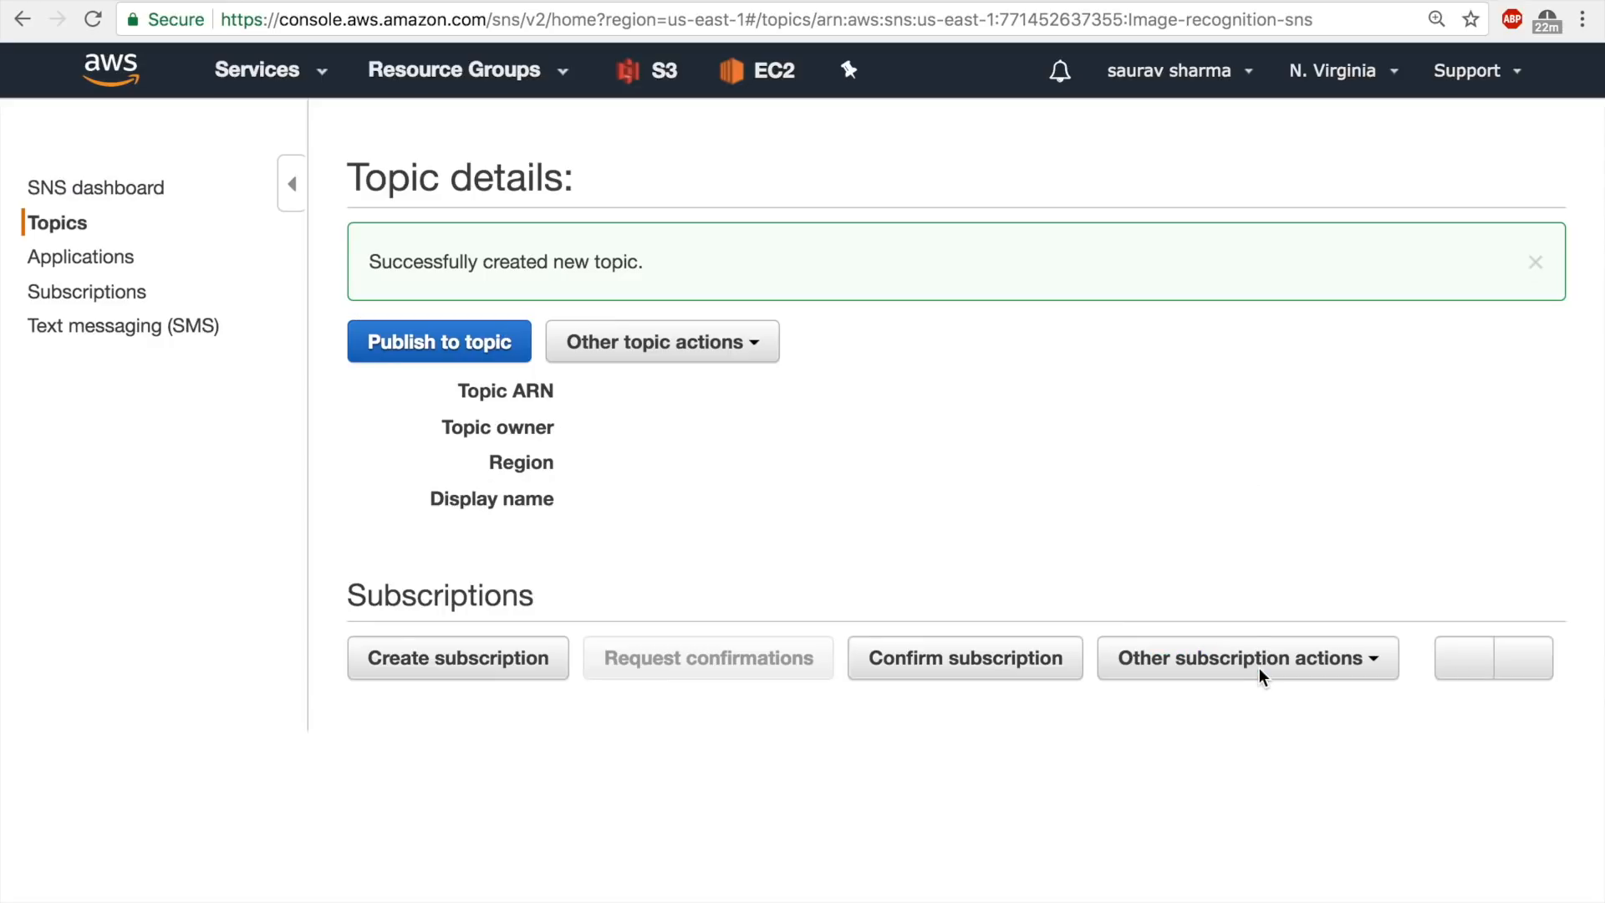
# Create a subscription to the Image-recognition-sns topic using the Email protocol, with the subscriber's e-mail address as endpoint.
pyautogui.scroll(-2, 829, 590)
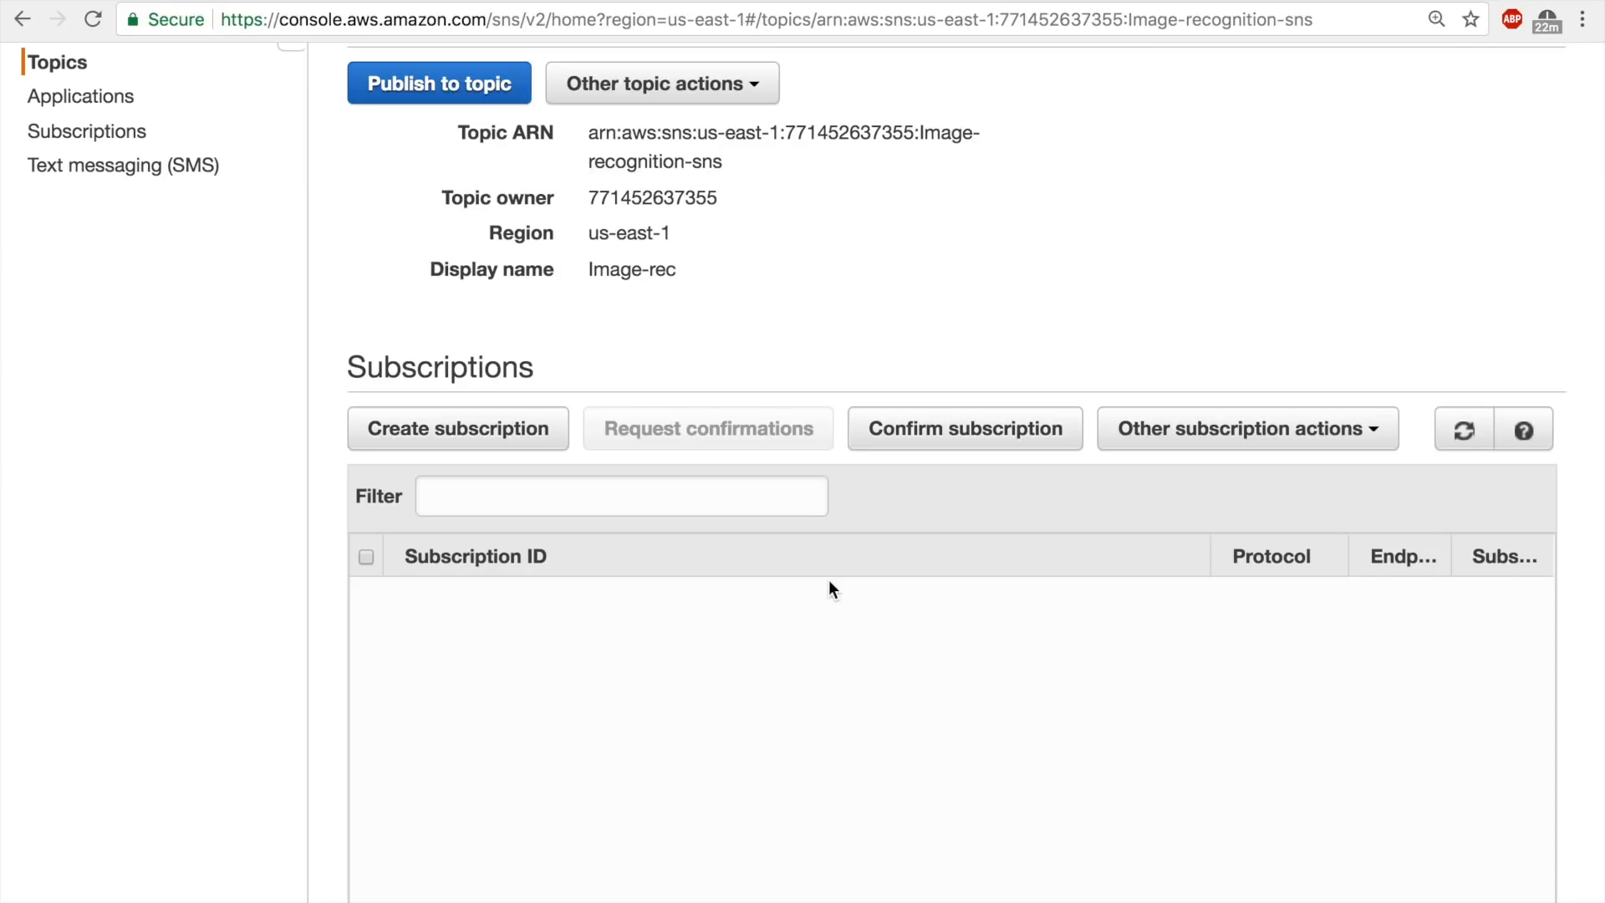
pyautogui.click(484, 433)
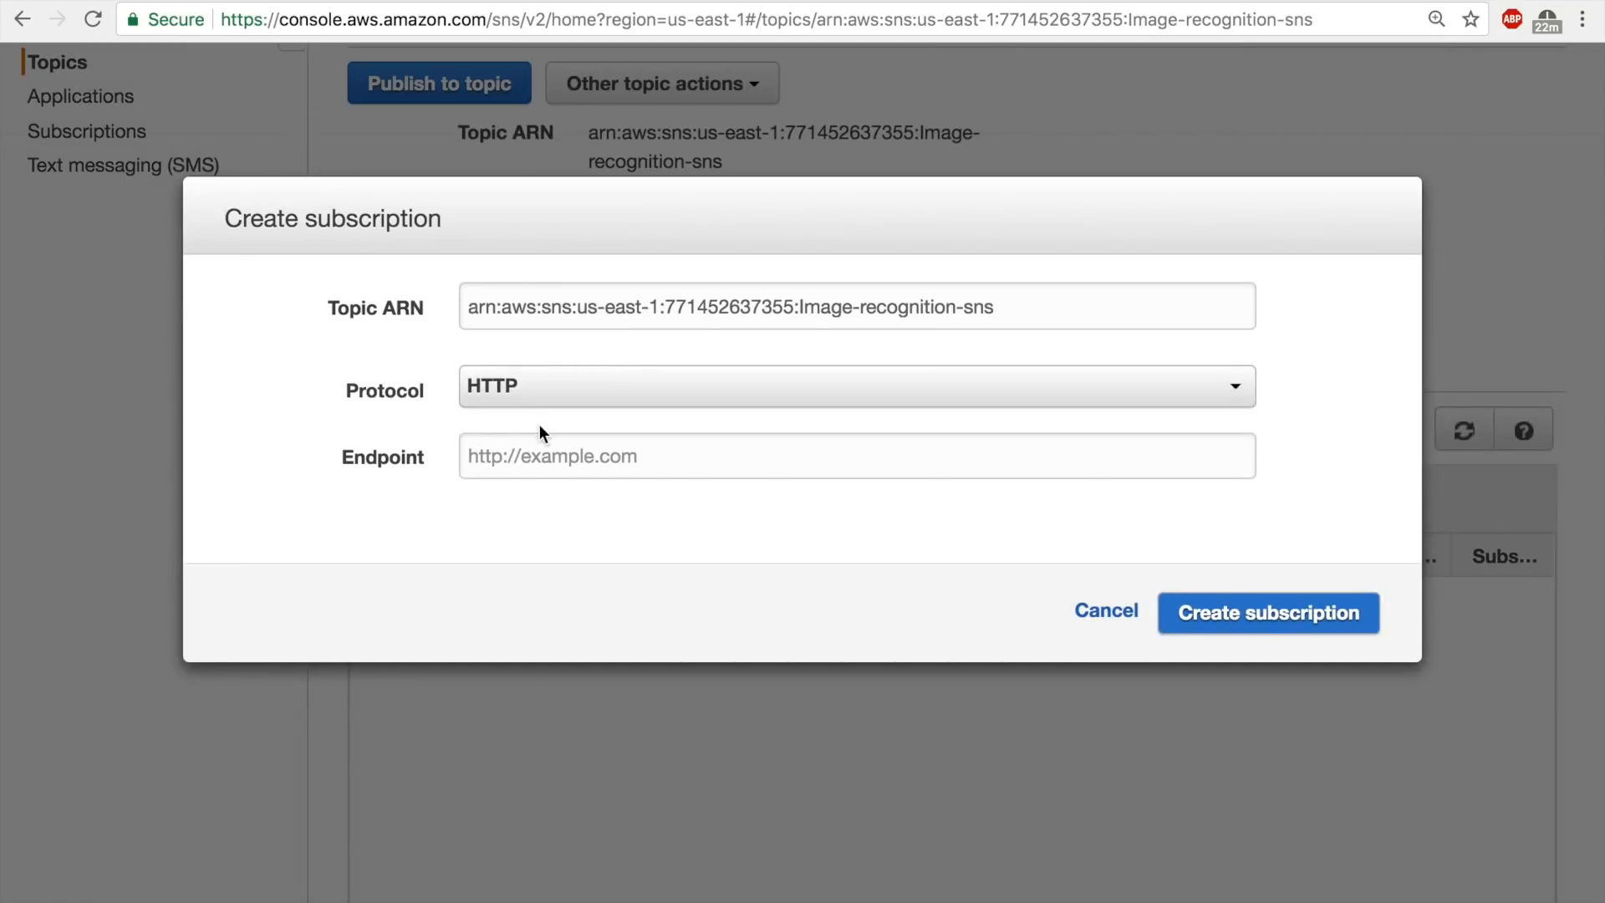
pyautogui.click(530, 459)
pyautogui.click(530, 391)
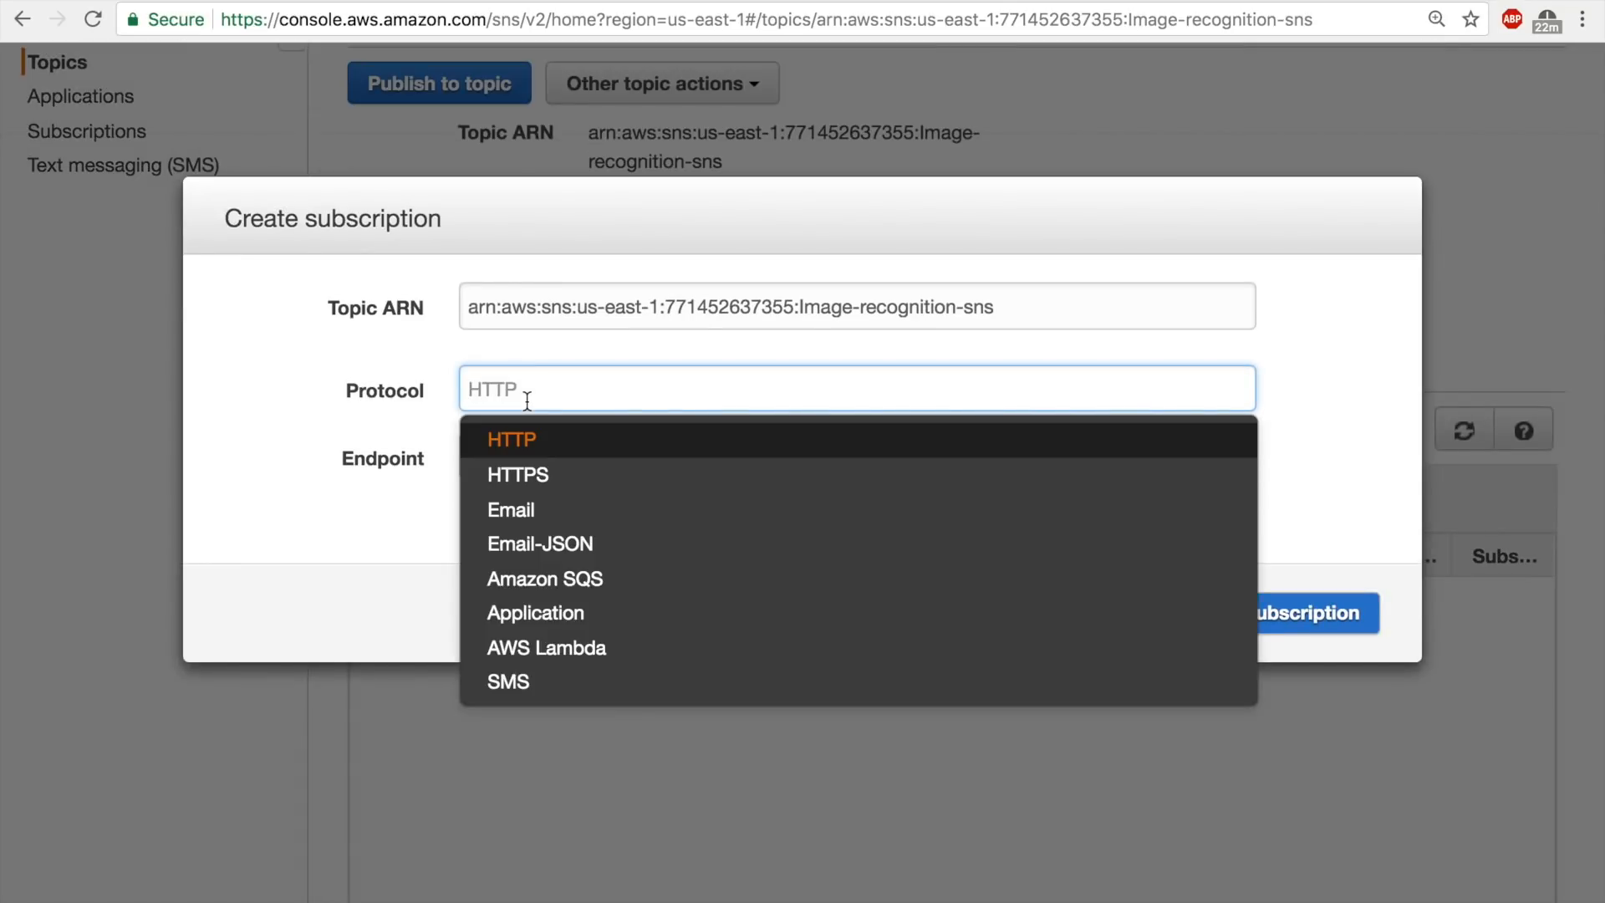
pyautogui.click(500, 510)
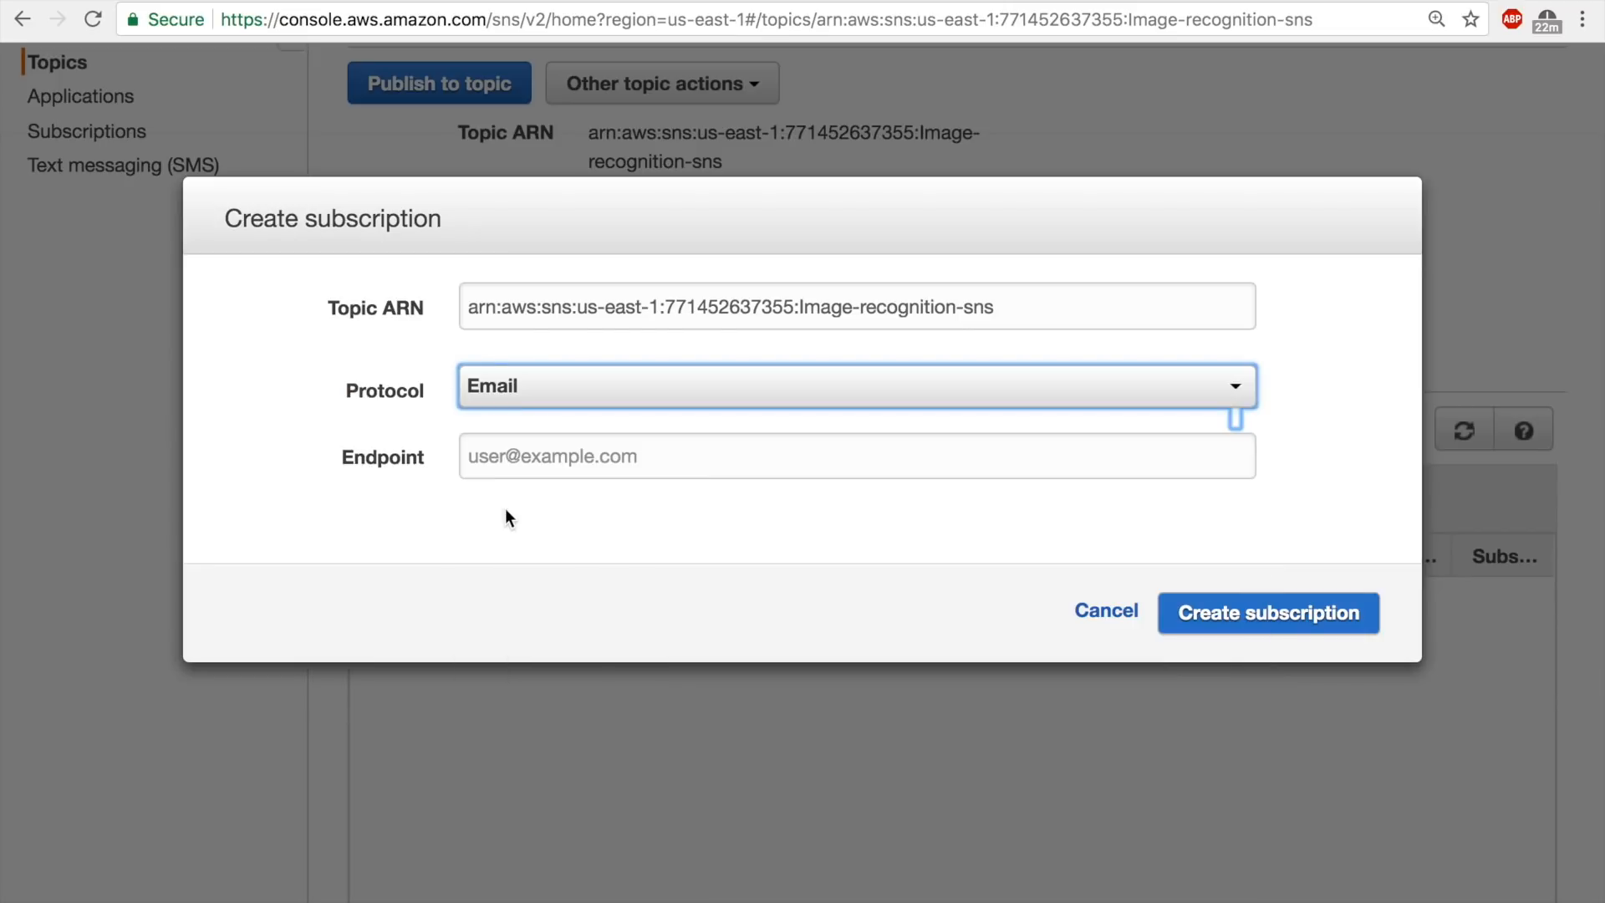
pyautogui.click(527, 465)
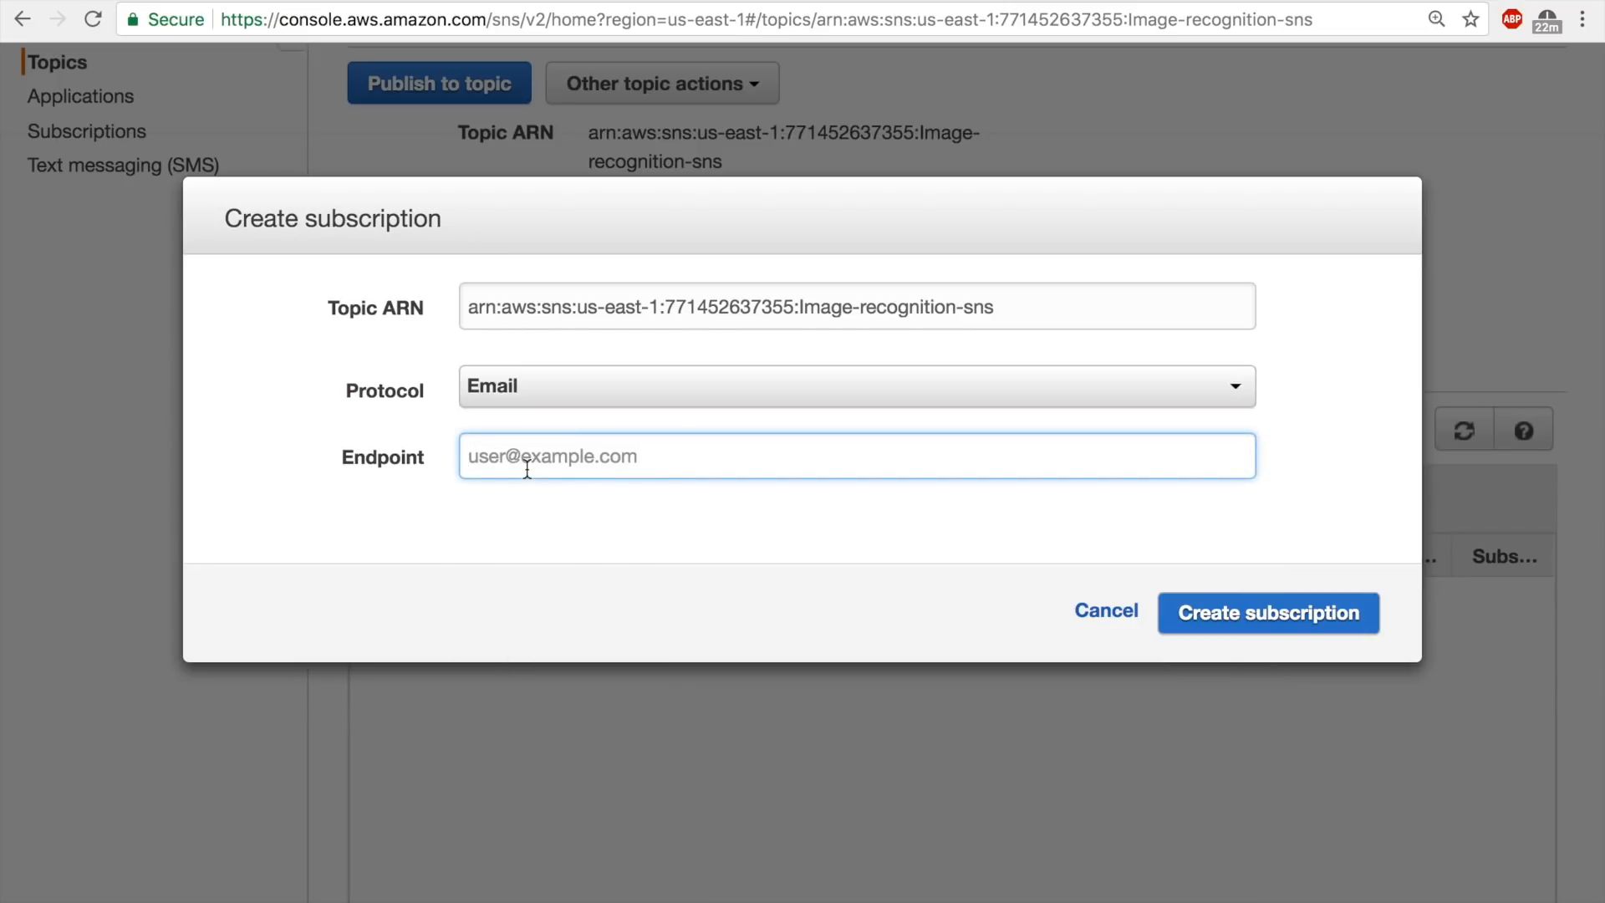
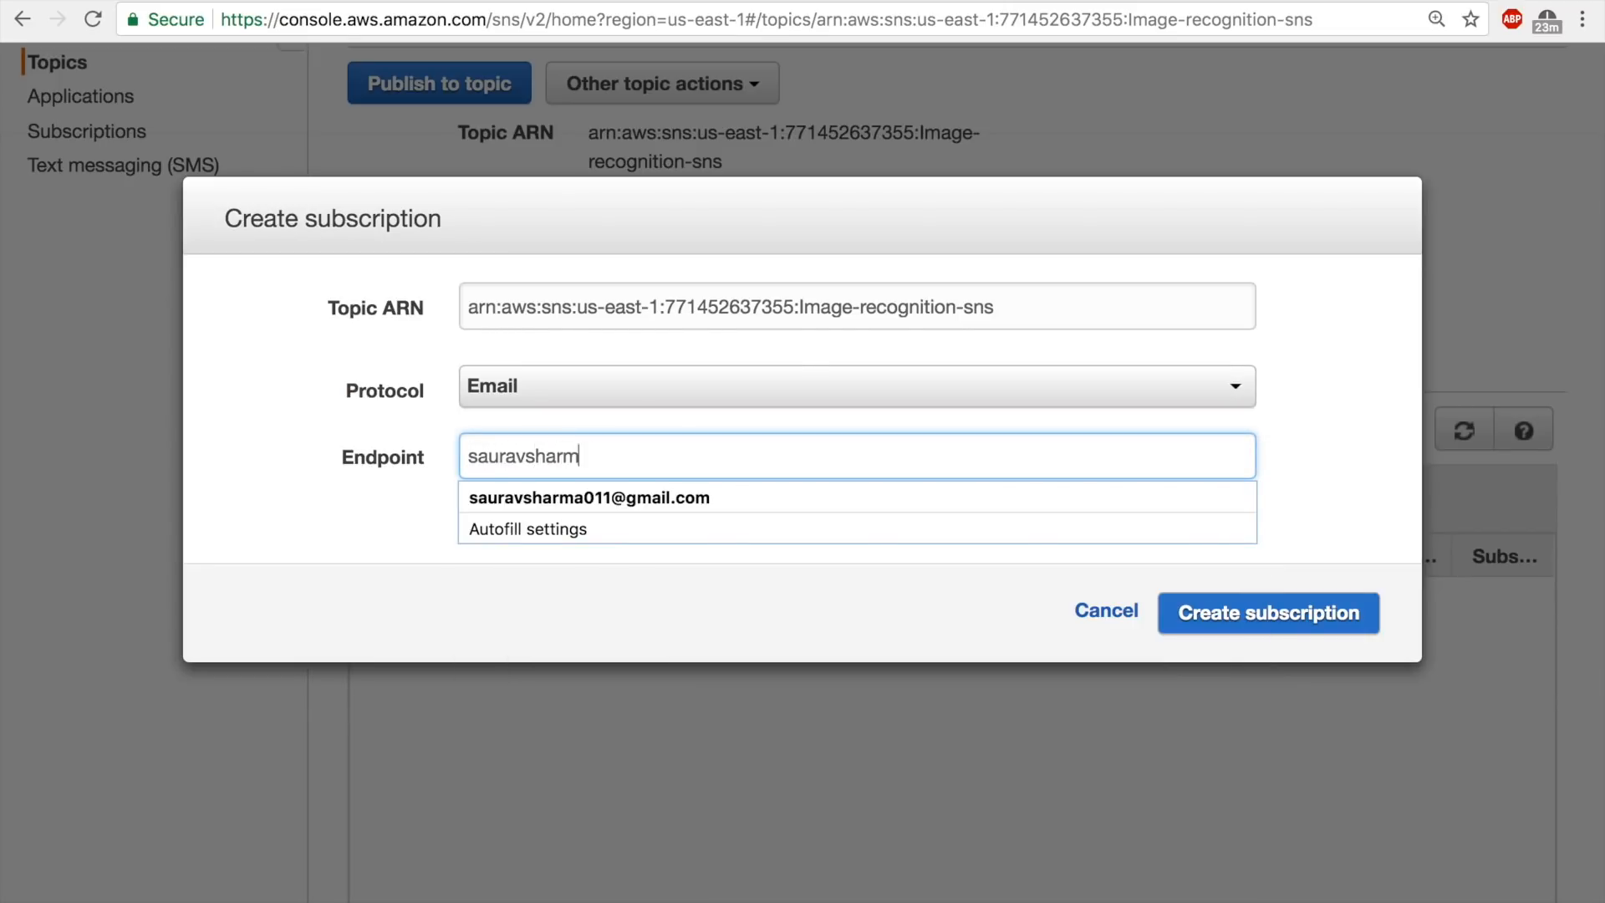
pyautogui.click(1203, 612)
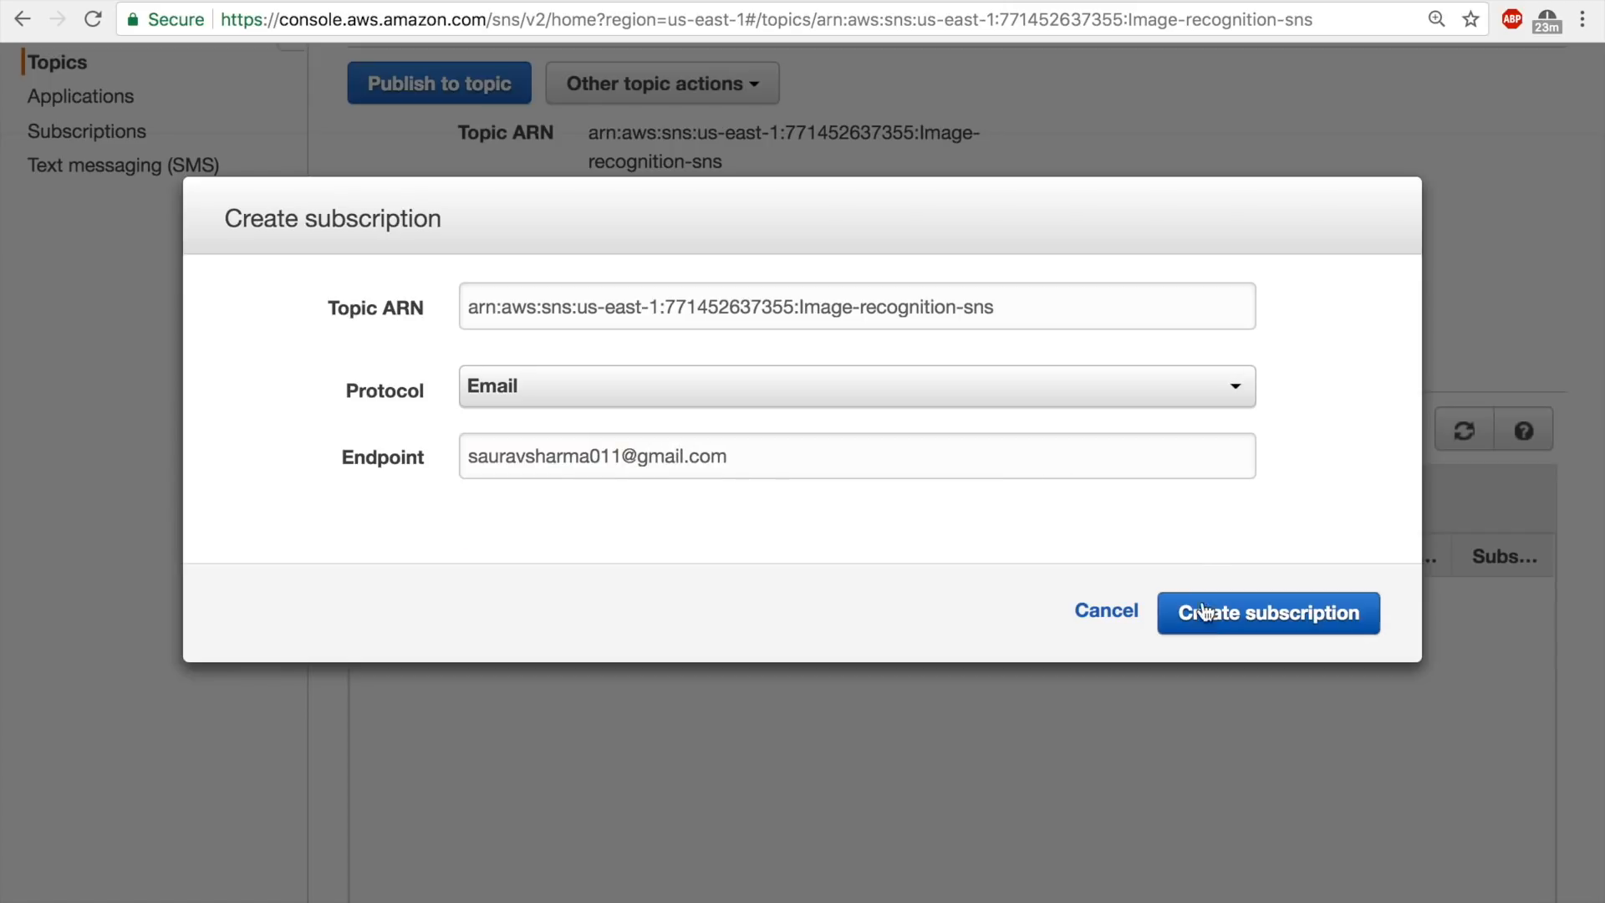
pyautogui.click(1204, 613)
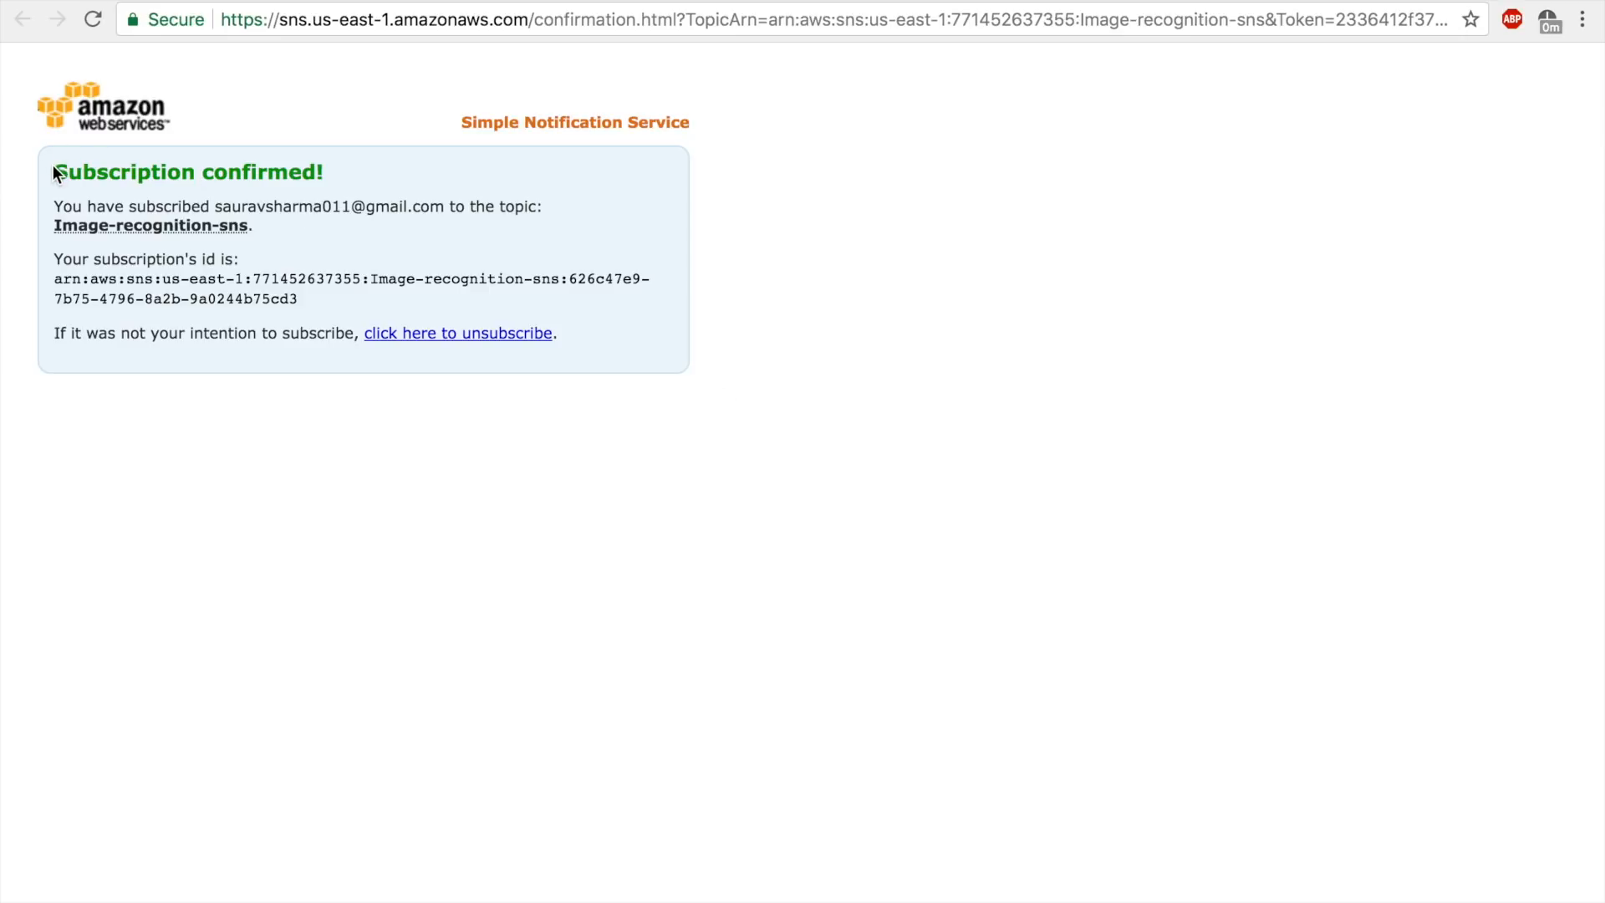
# Check the subscription confirmation page and return to the Image-recognition-sns topic details.
pyautogui.moveTo(53, 164); pyautogui.dragTo(368, 168)
pyautogui.click(368, 168)
pyautogui.click(276, 1)
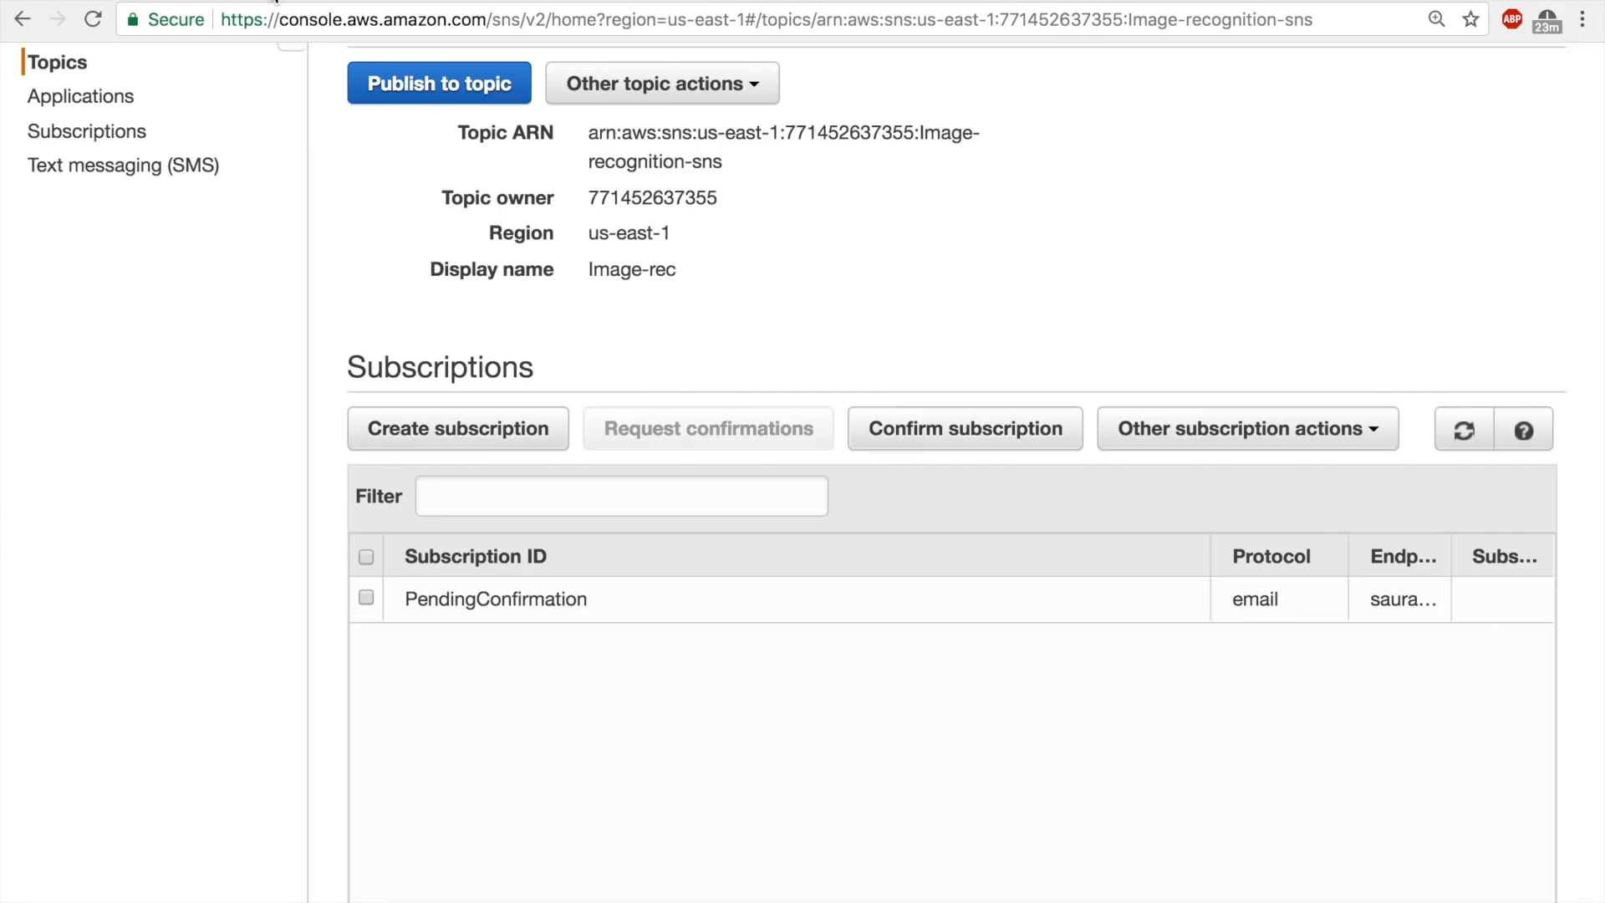
# Refresh the subscriptions list of the Image-recognition-sns topic to check the e-mail subscription's status.
pyautogui.scroll(1, 775, 268)
pyautogui.click(1468, 442)
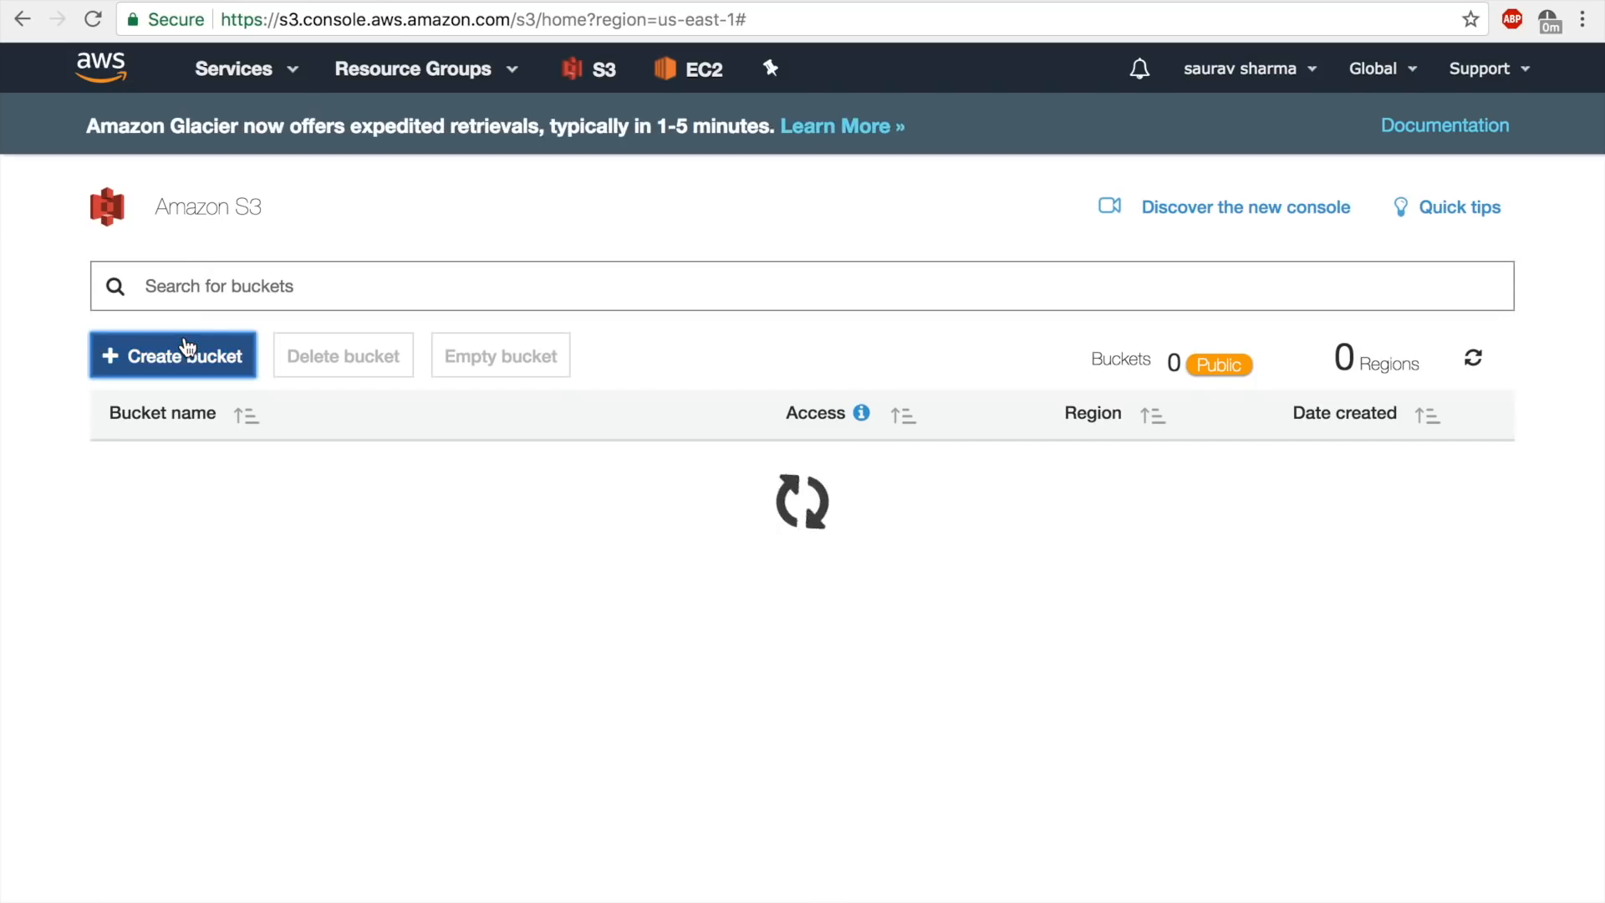
# Create an S3 bucket named image-recog-lambda in US East (N. Virginia) with the default properties and permissions.
pyautogui.click(184, 343)
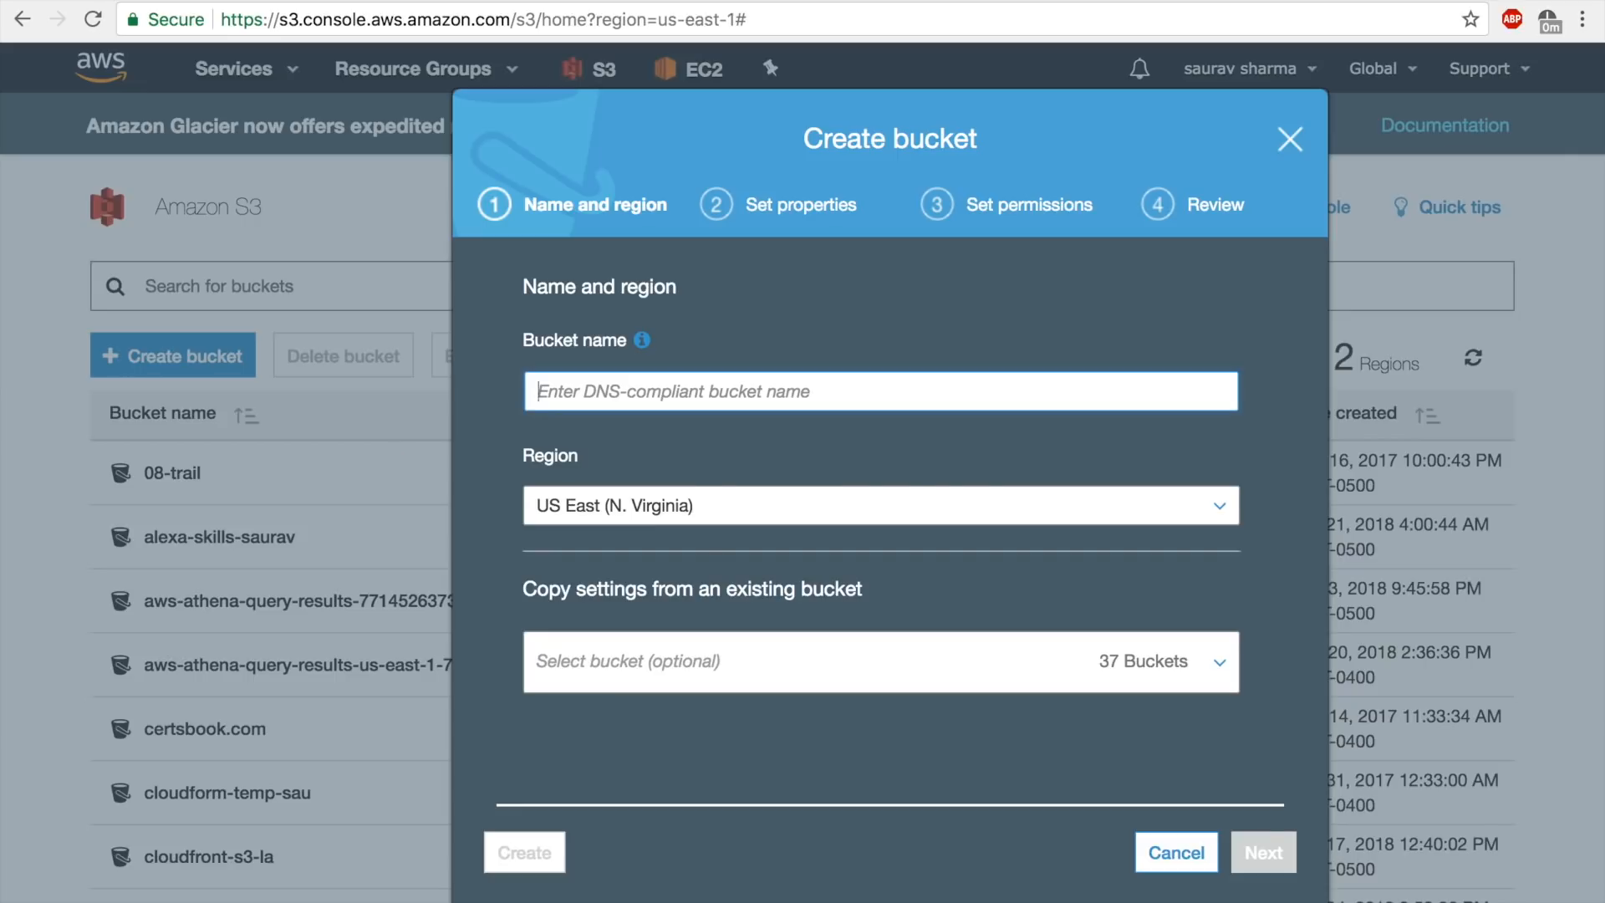
pyautogui.write('image-recog')
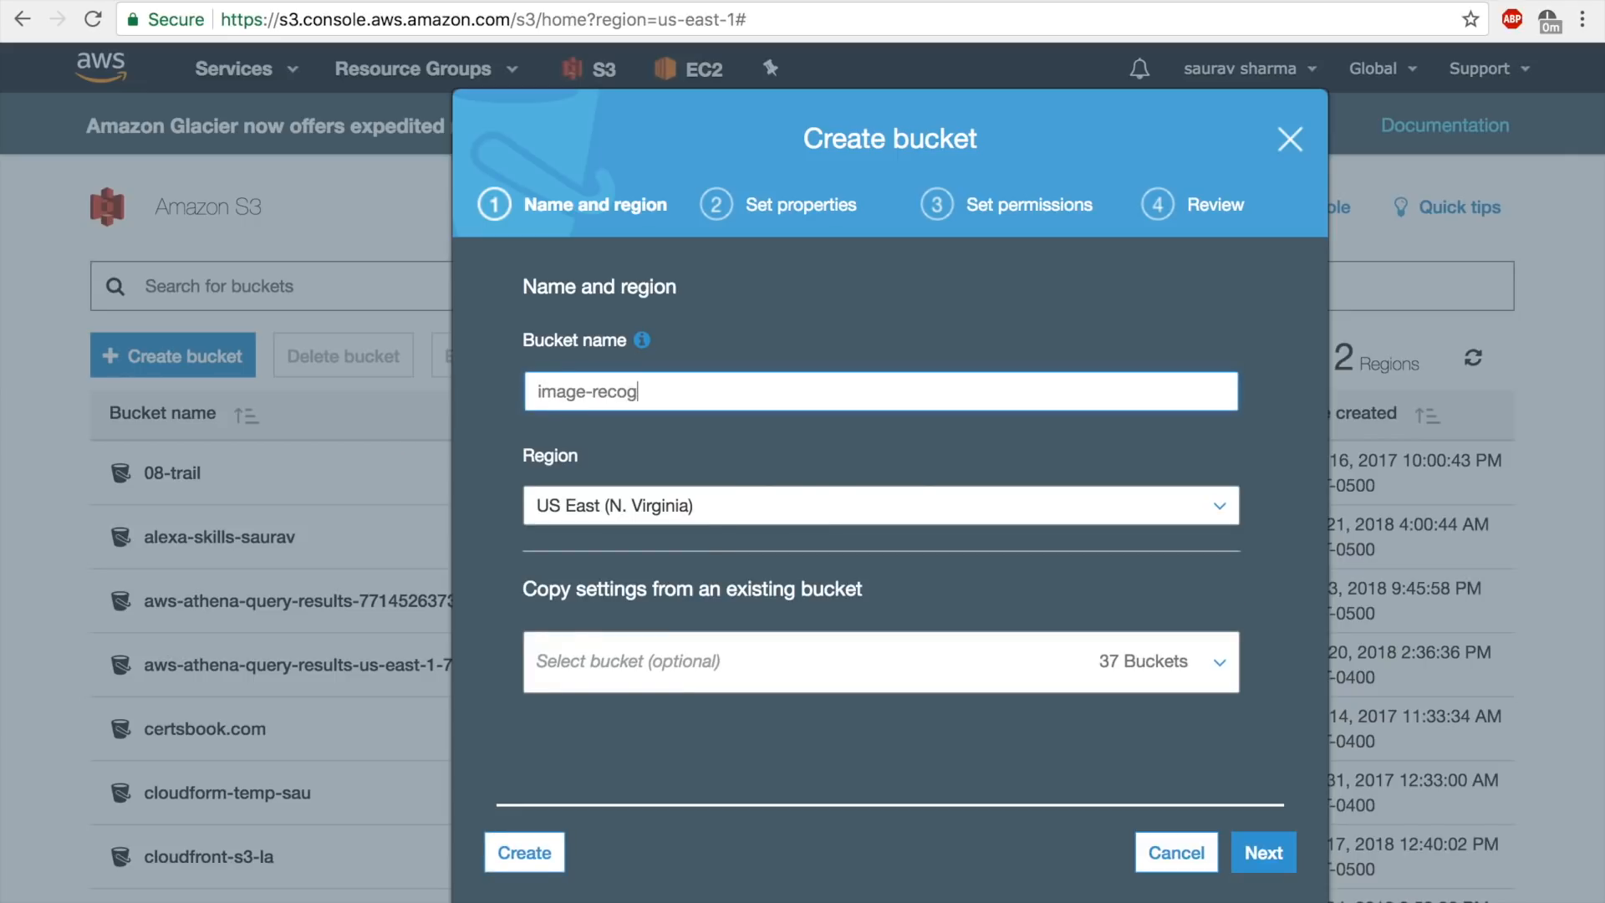
pyautogui.write('-lambda')
pyautogui.press('super+a')
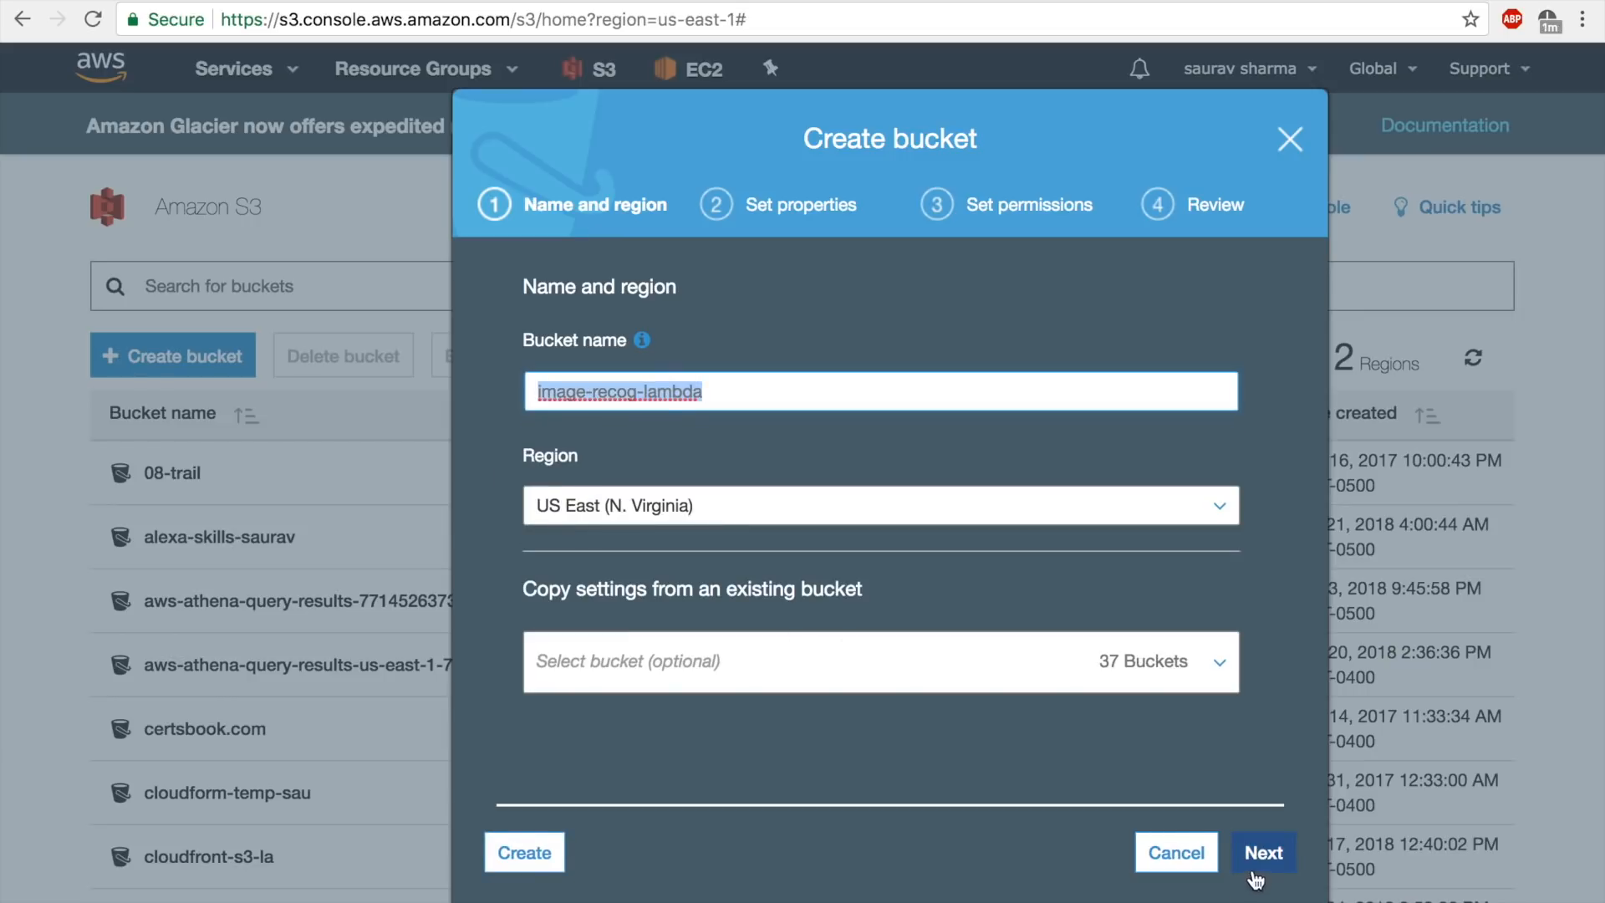
pyautogui.click(1261, 853)
pyautogui.click(1263, 854)
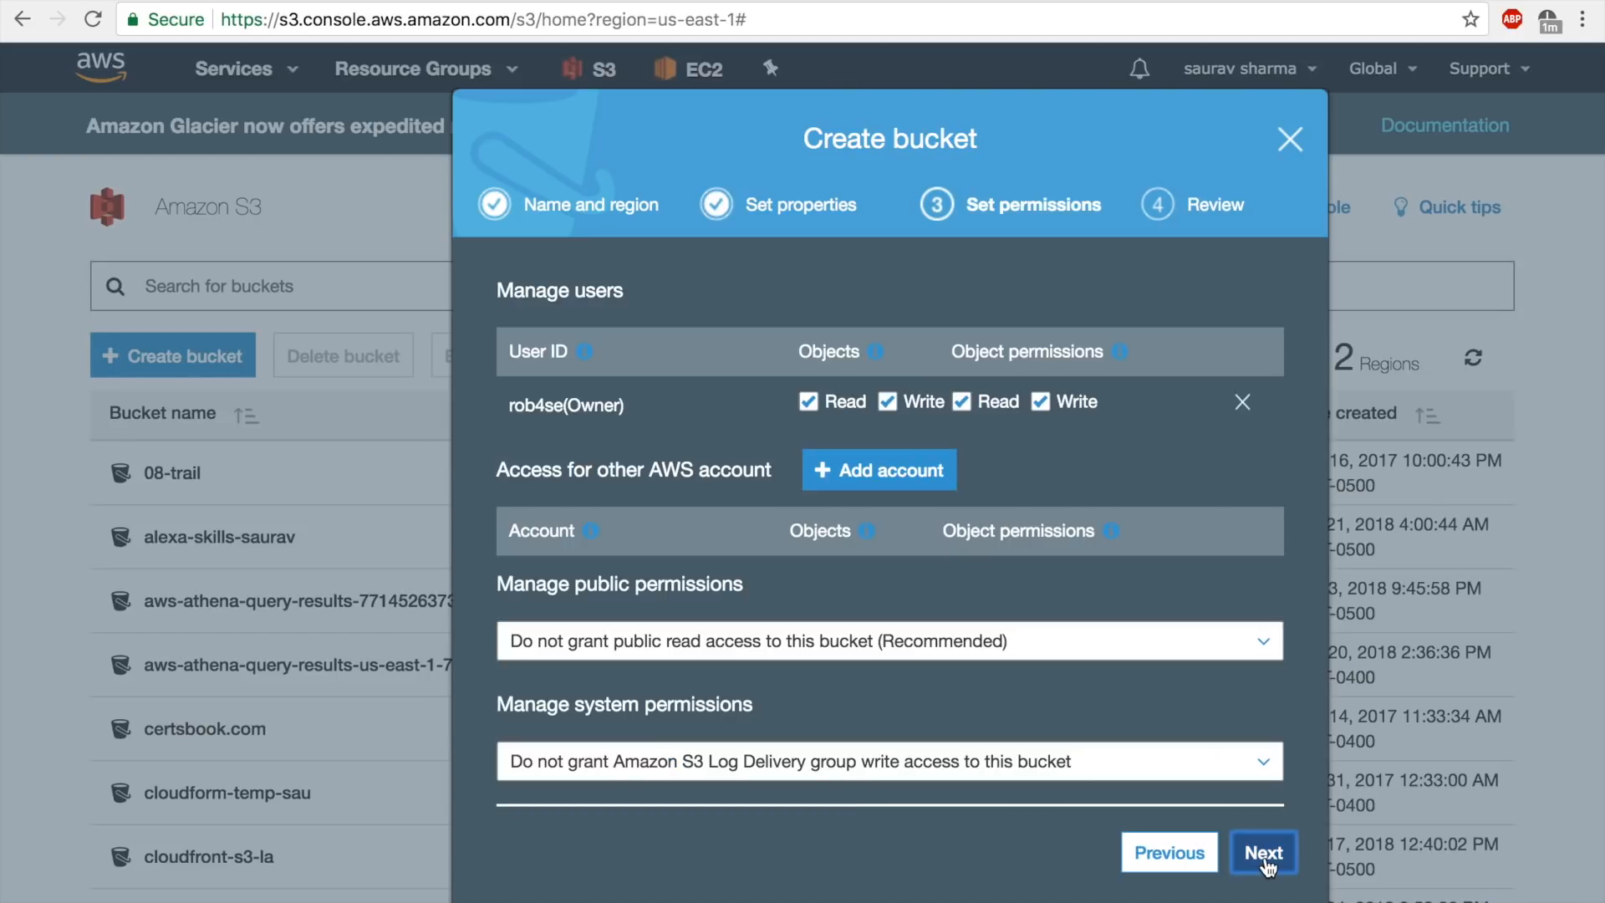
pyautogui.click(1264, 855)
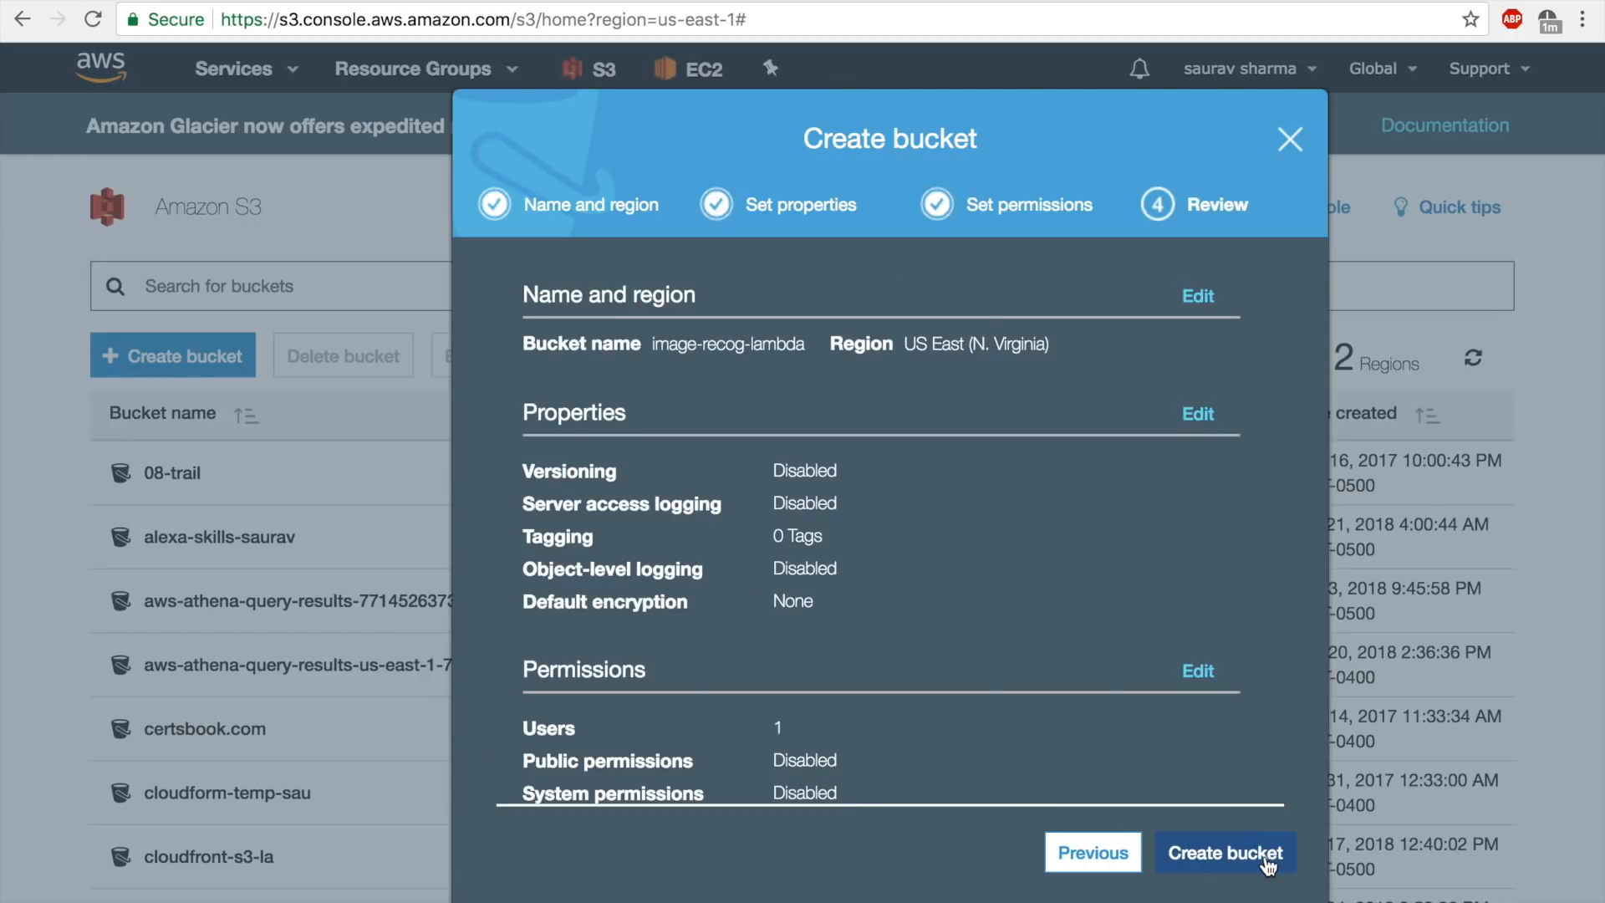
pyautogui.click(1267, 861)
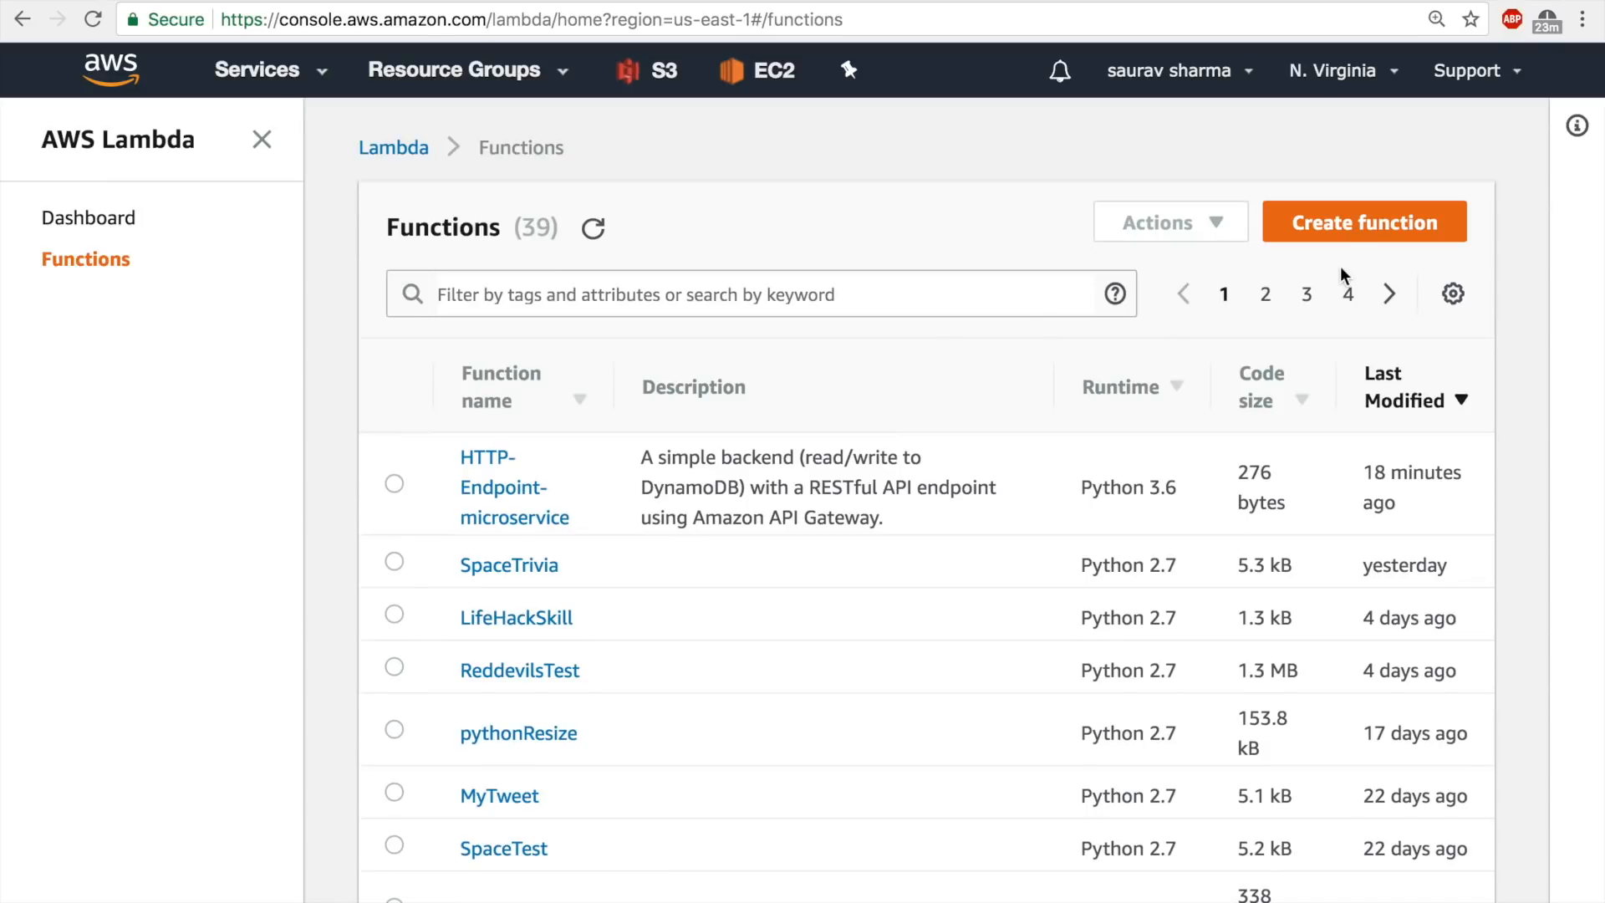
# Start a new Lambda function from the rekognition-python blueprint, filtering the blueprints by the keyword rekog.
pyautogui.click(1343, 222)
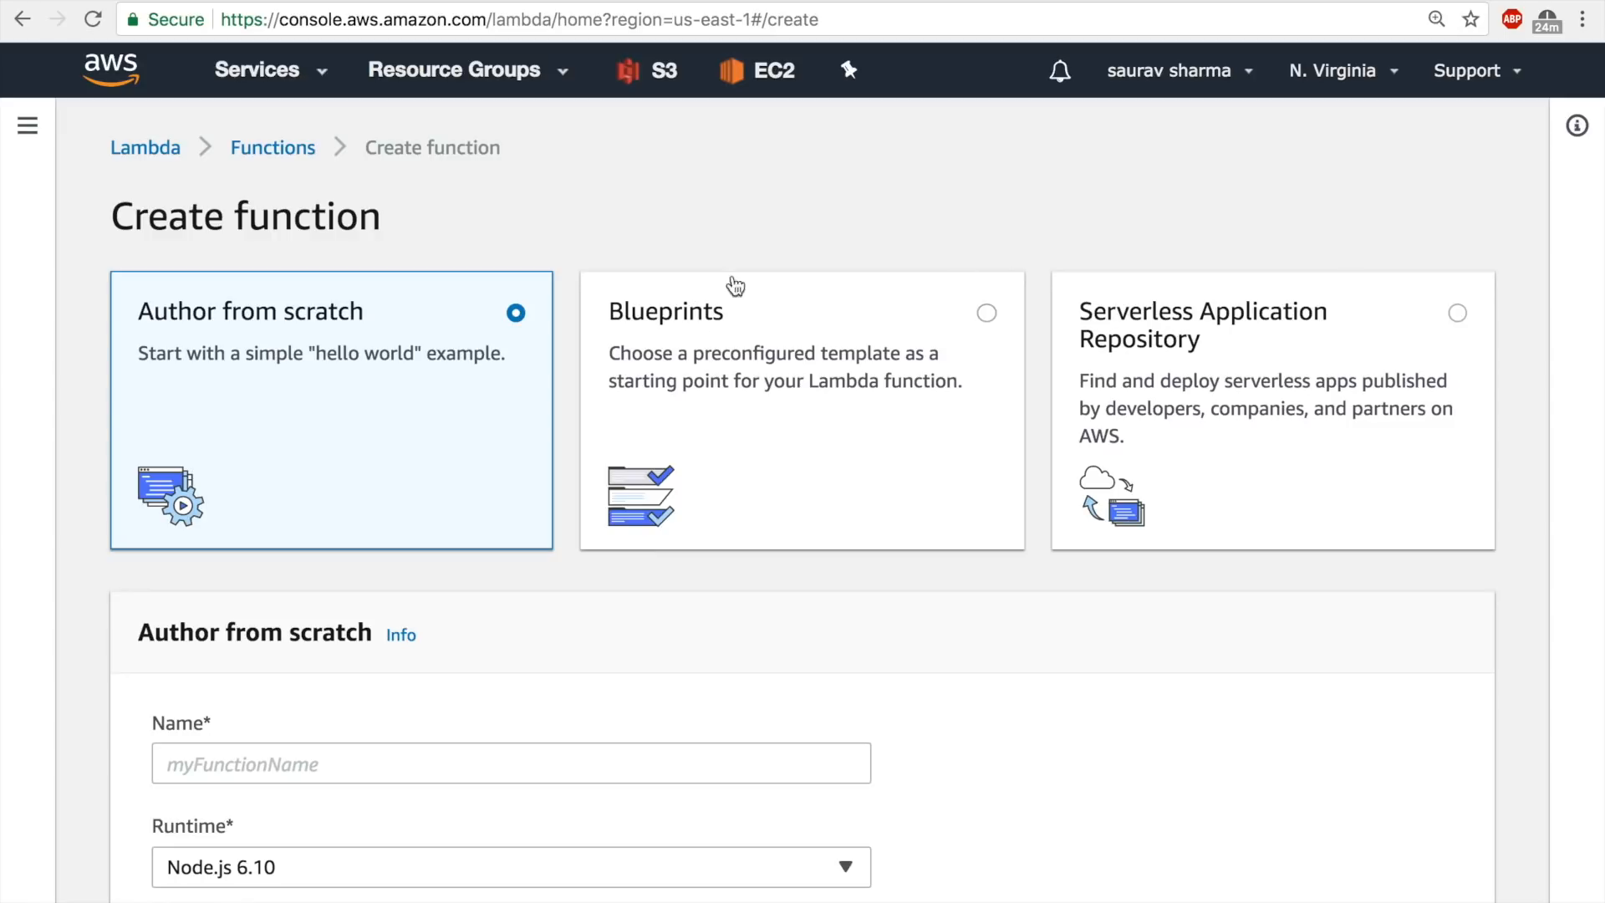
pyautogui.click(734, 343)
pyautogui.scroll(-2, 734, 343)
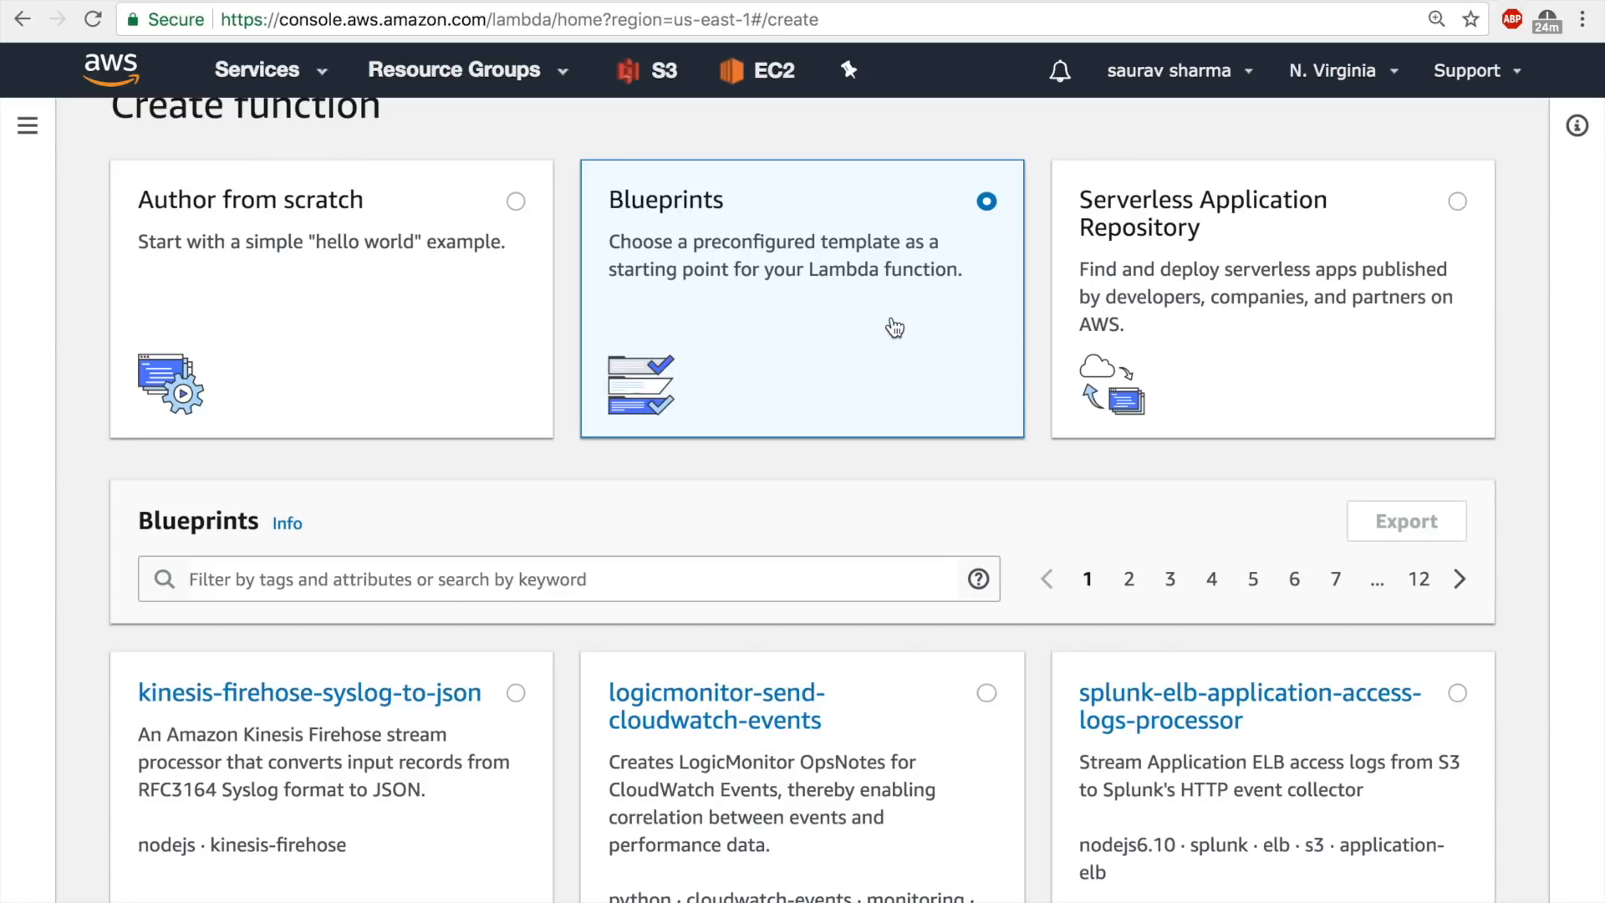
pyautogui.click(287, 586)
pyautogui.click(112, 631)
pyautogui.click(215, 595)
pyautogui.write('re')
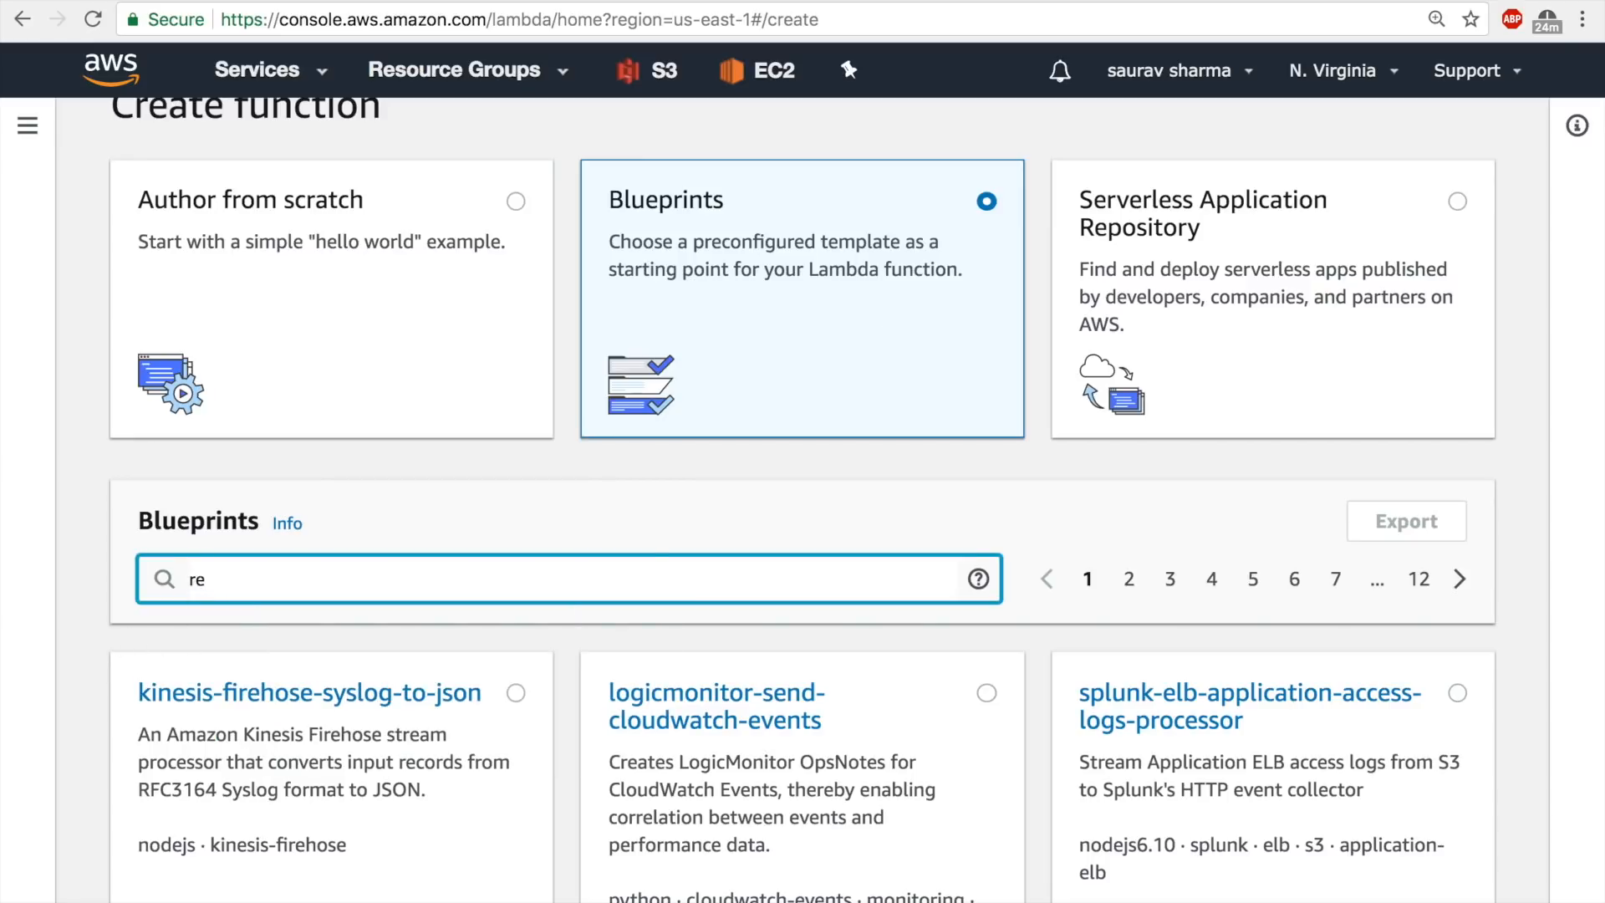
pyautogui.write('kog')
pyautogui.press('Return')
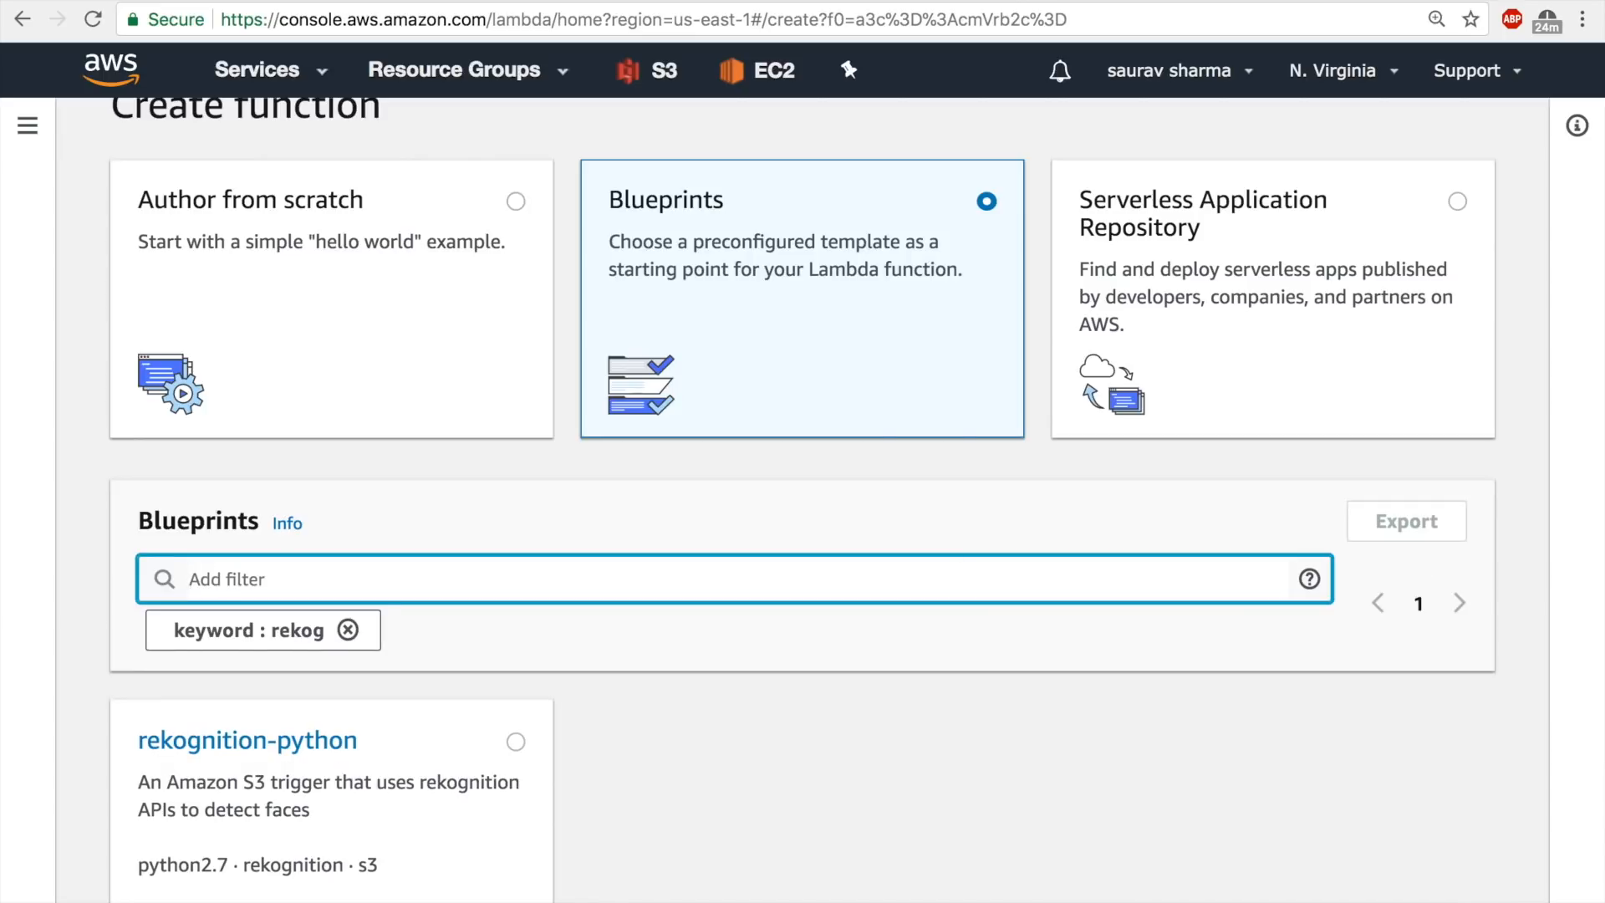
pyautogui.scroll(-2, 412, 745)
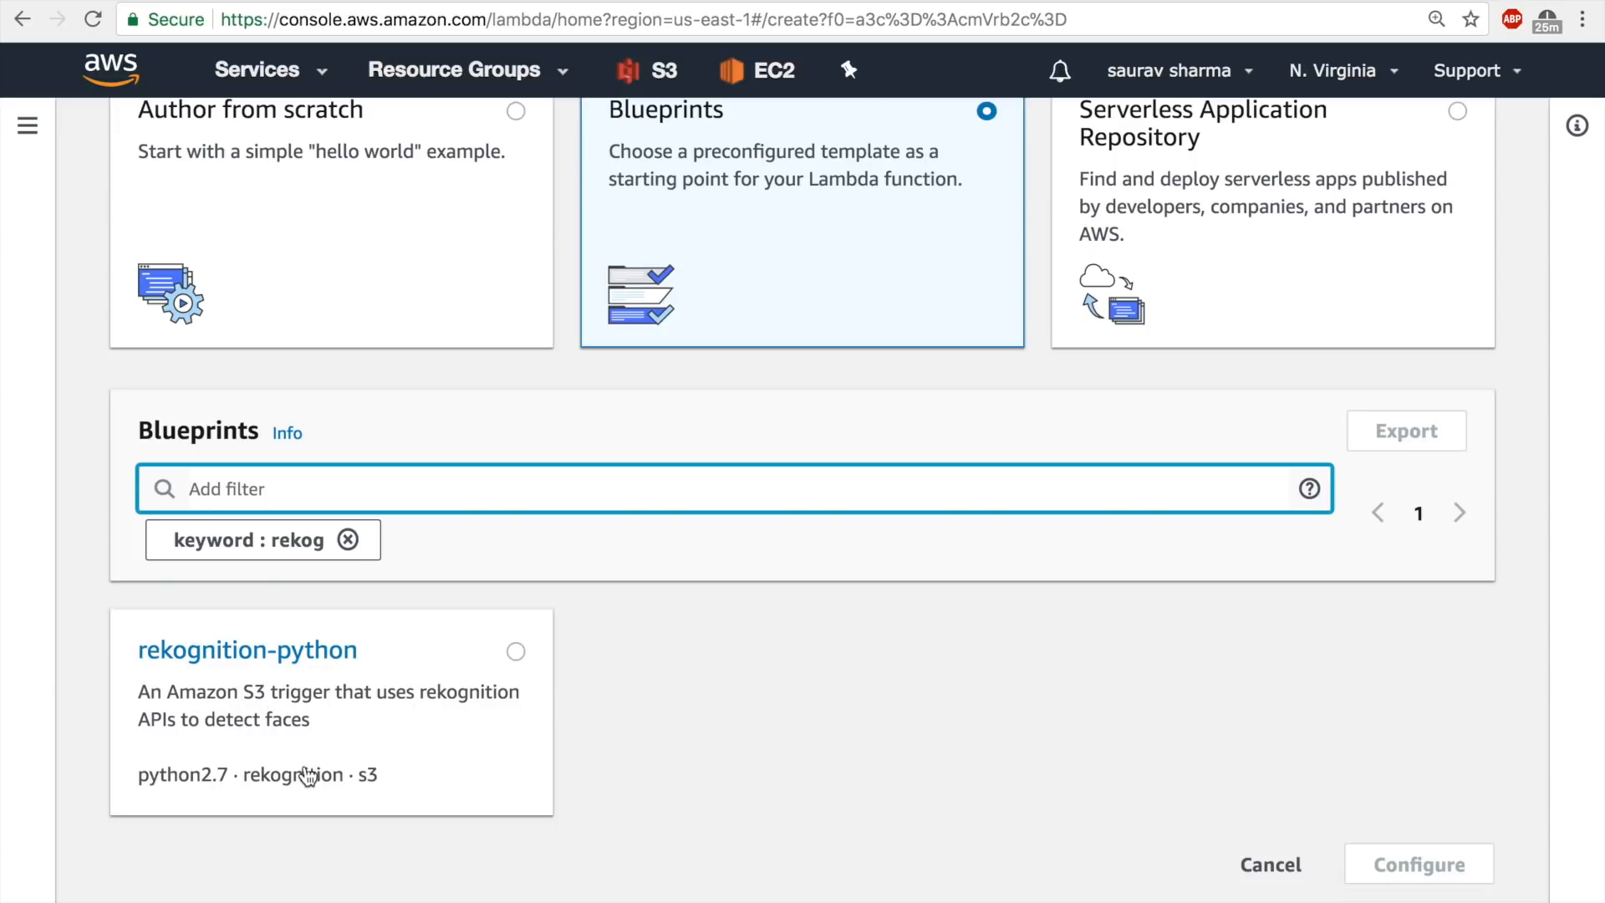
pyautogui.click(281, 652)
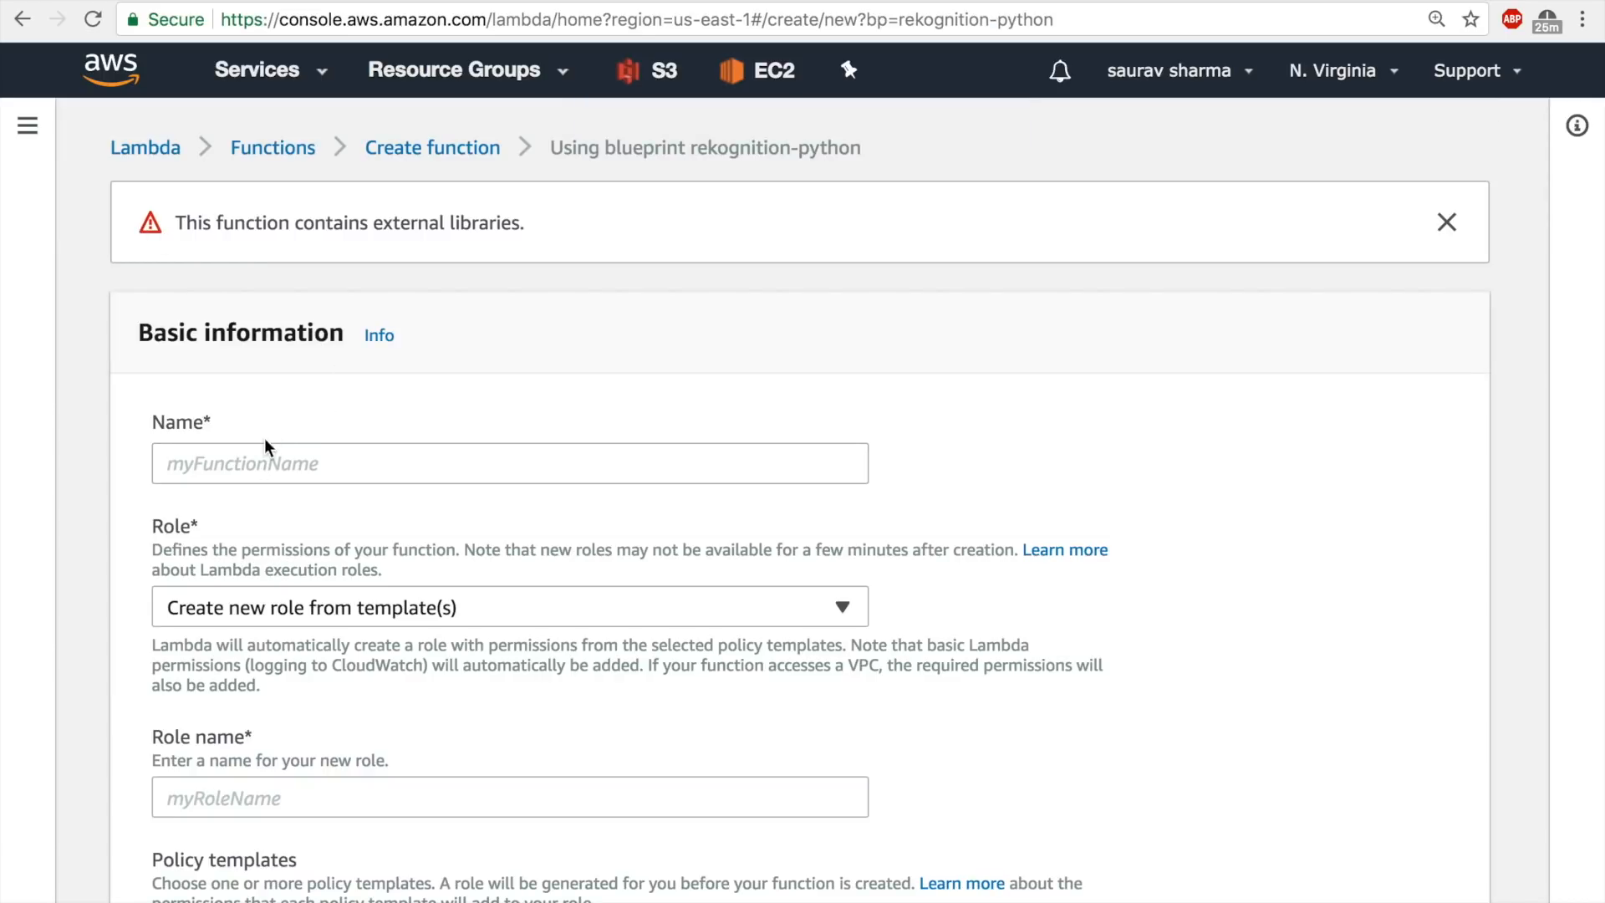
# Name the new Lambda function my-recog-lambda.
pyautogui.click(239, 470)
pyautogui.write('my-red')
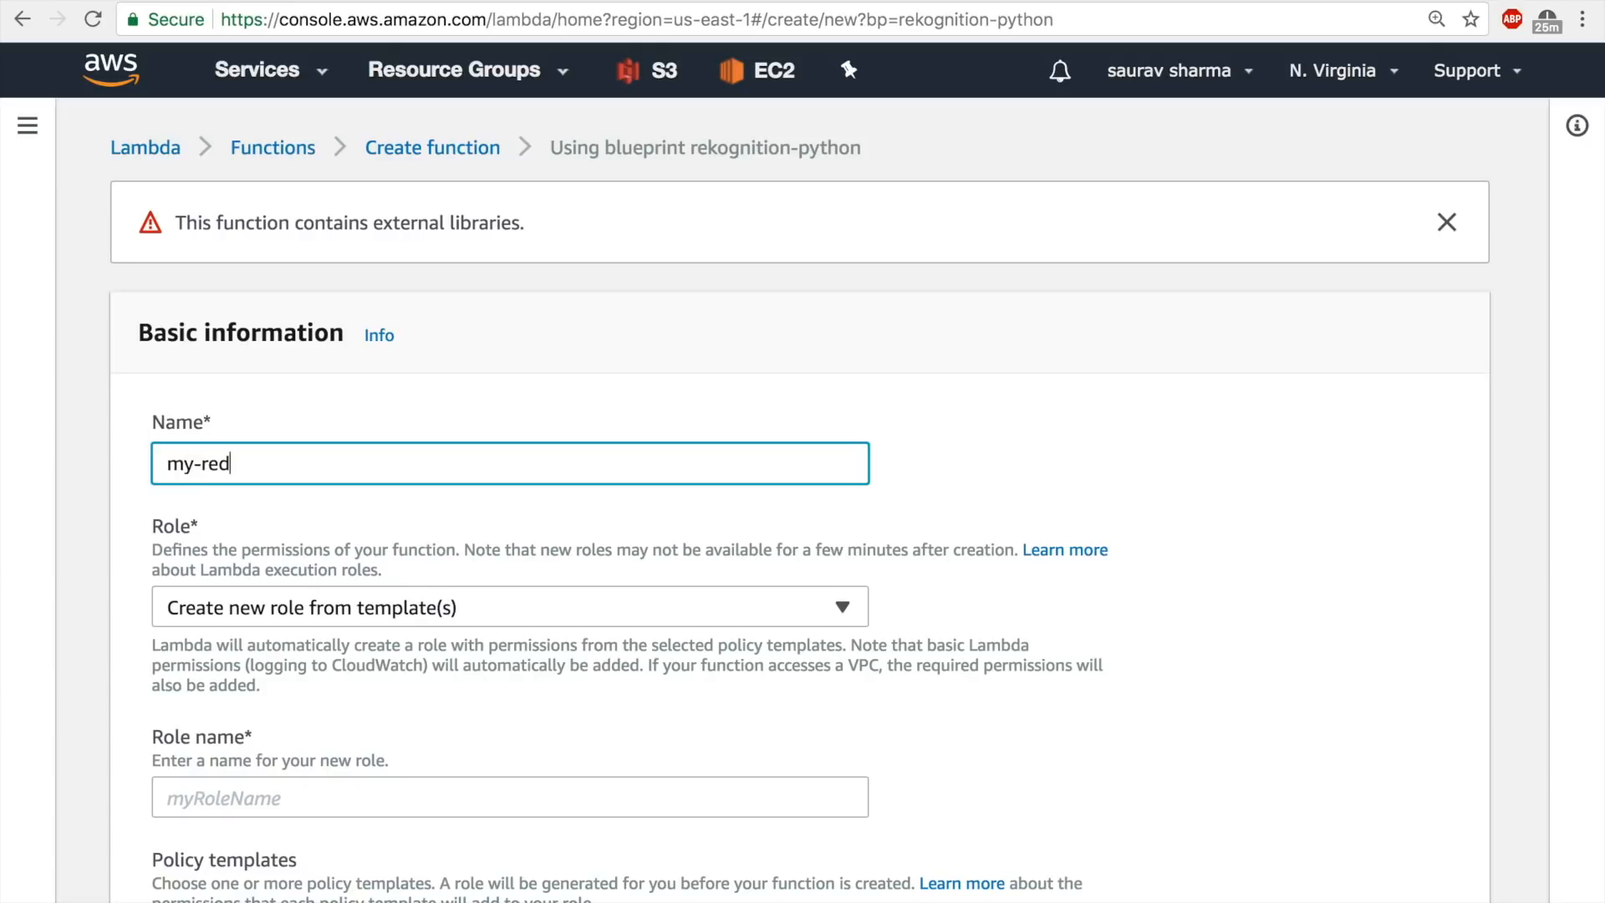
pyautogui.press('BackSpace')
pyautogui.write('cog-lambda')
# Assign the existing role Recognition-S3-Cloudwatch to the function.
pyautogui.scroll(-1, 479, 309)
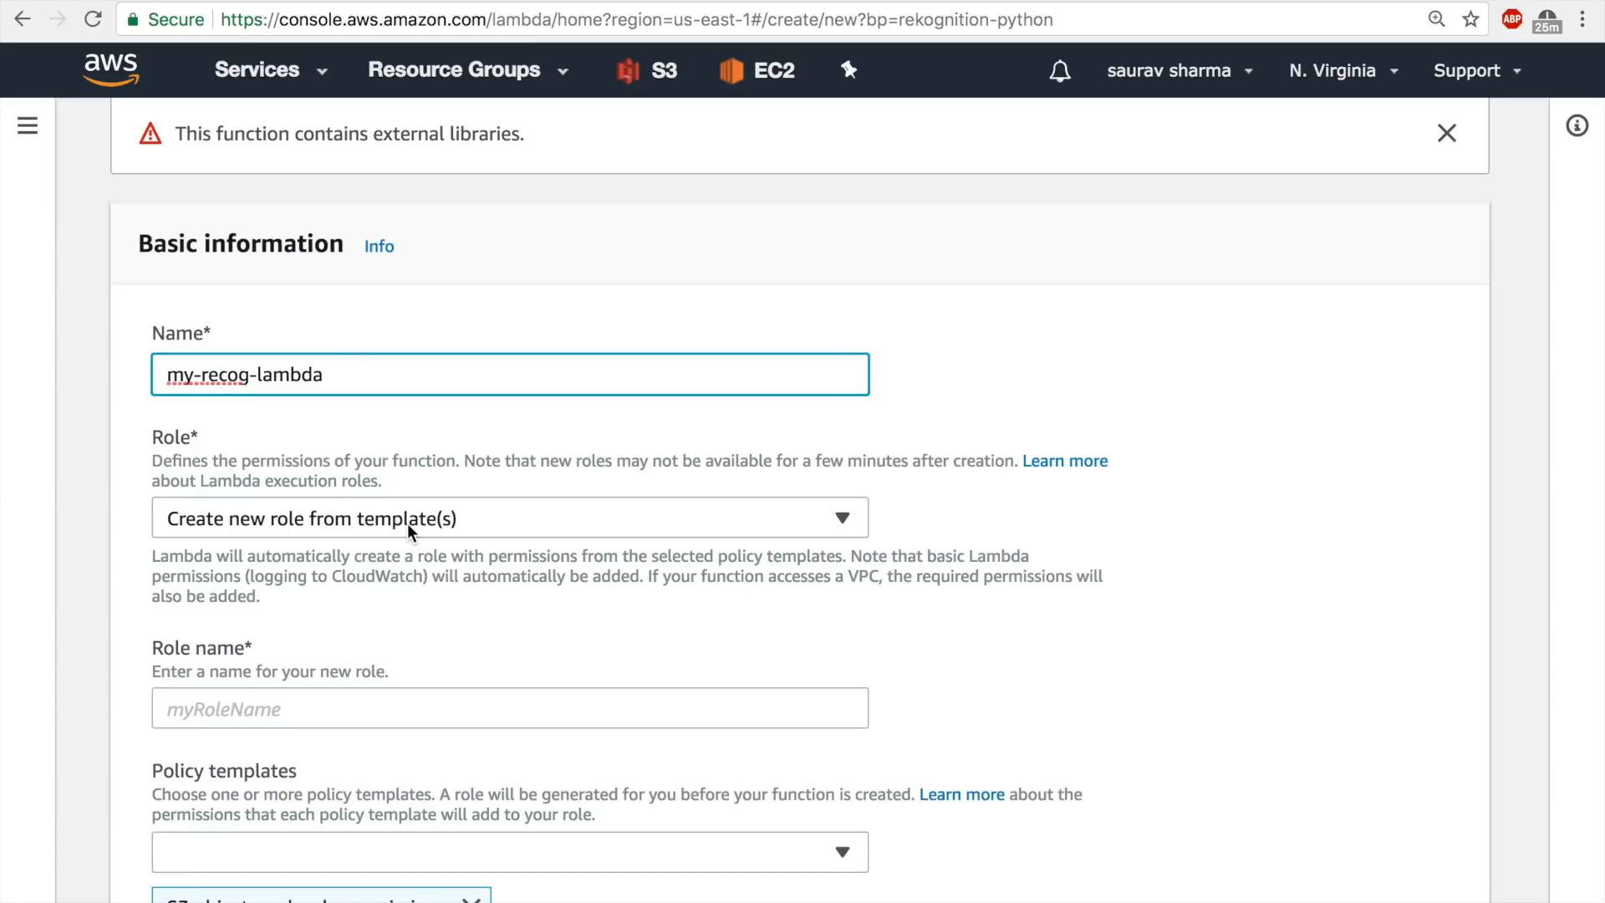
pyautogui.click(409, 524)
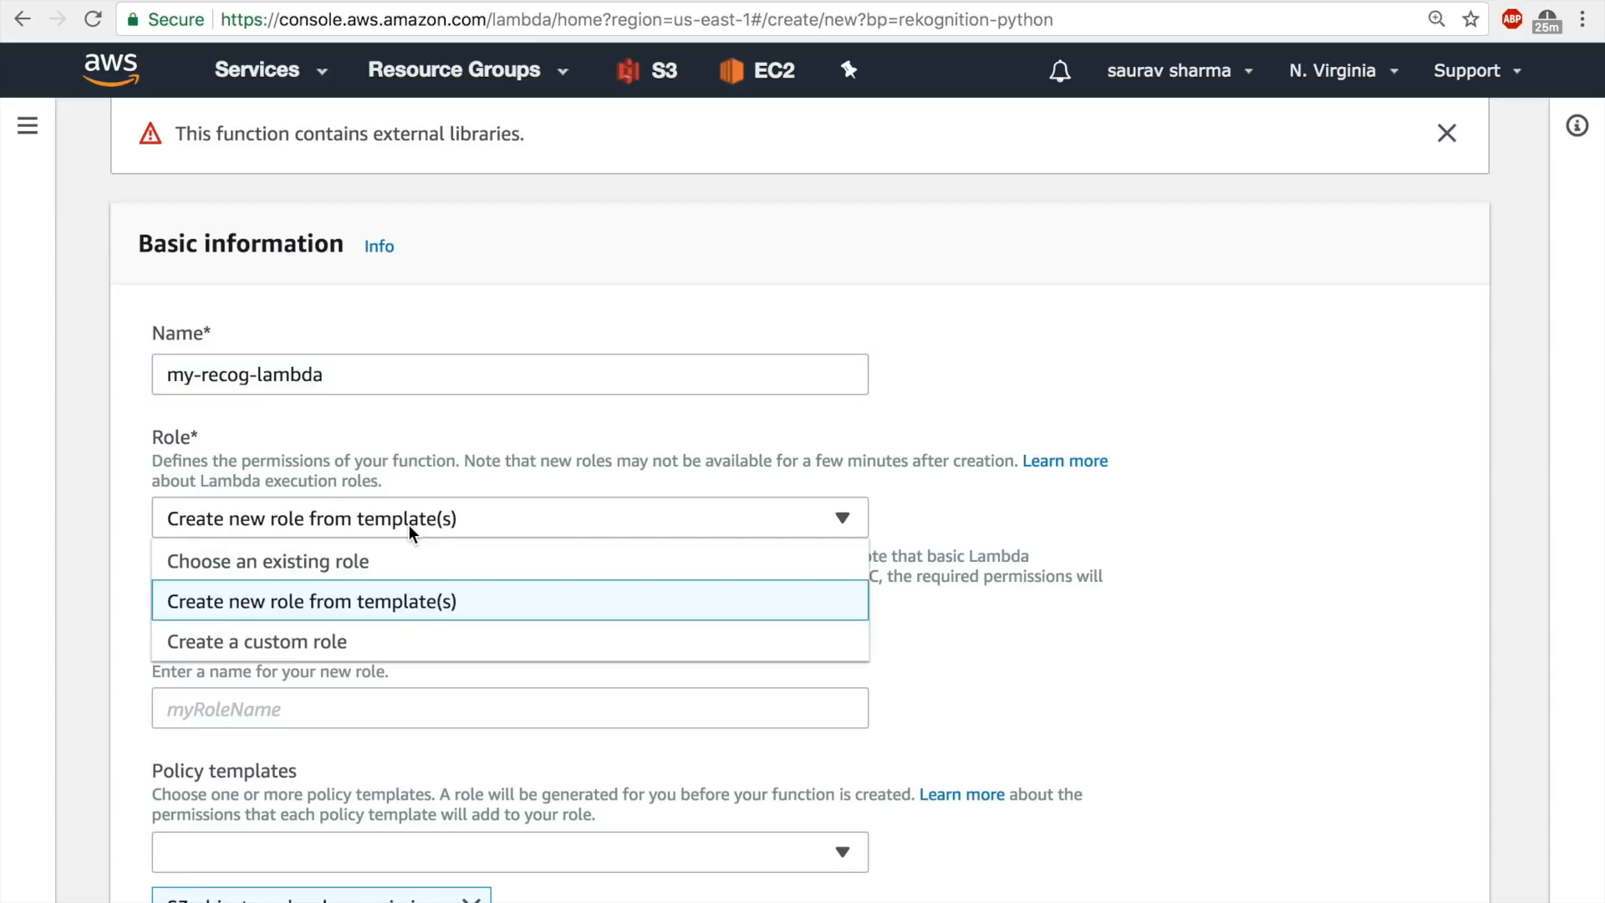
pyautogui.click(376, 568)
pyautogui.click(342, 660)
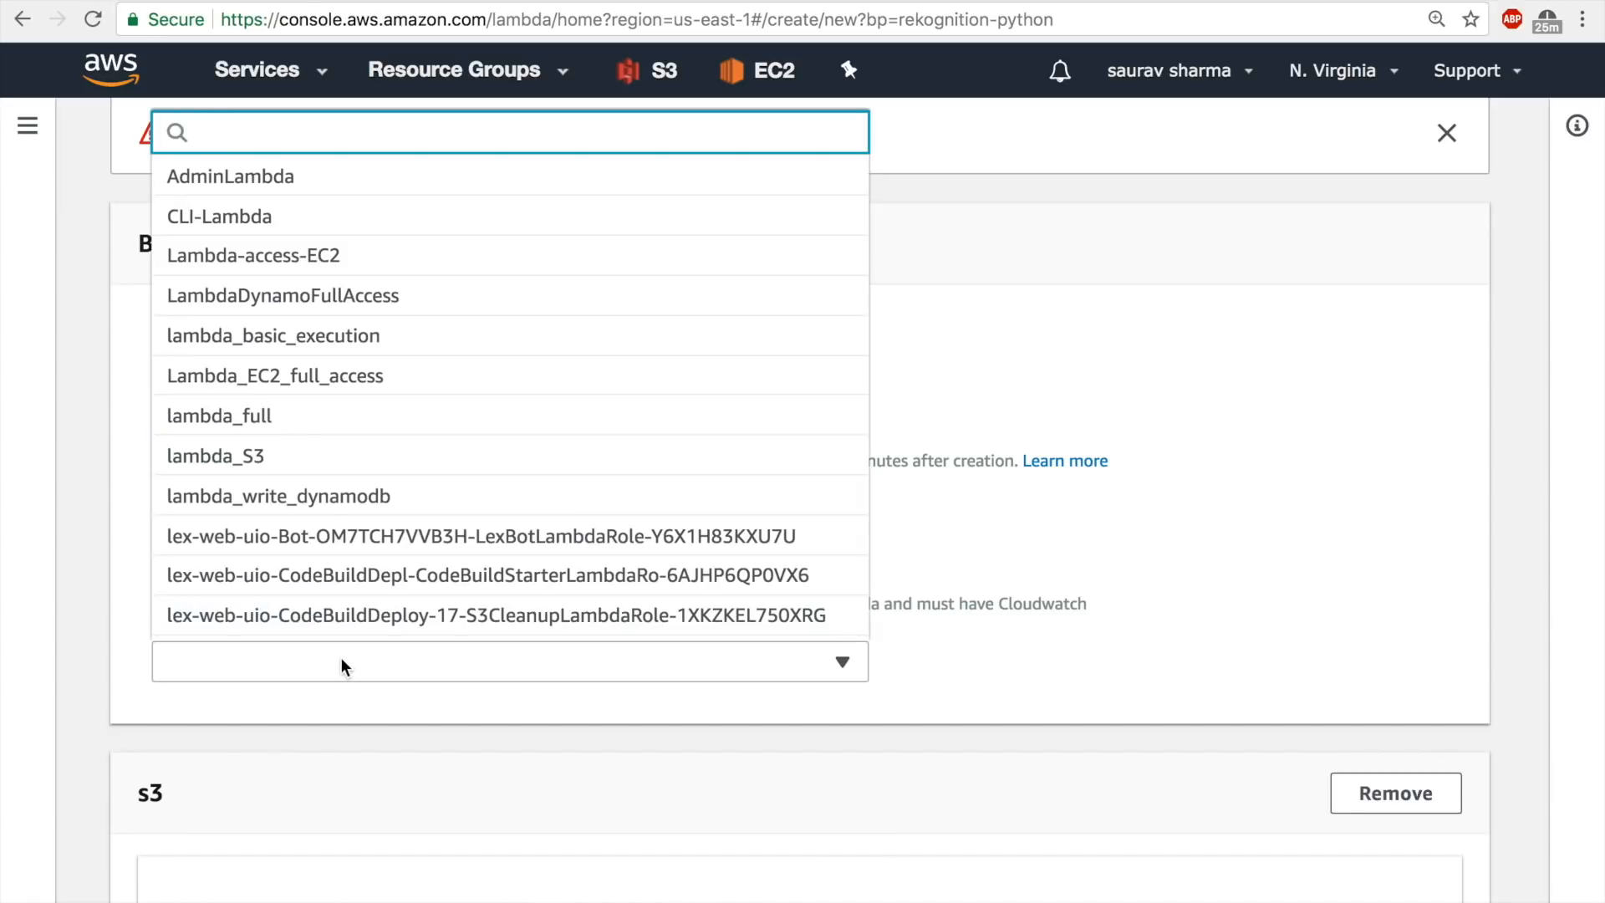
pyautogui.scroll(-5, 352, 577)
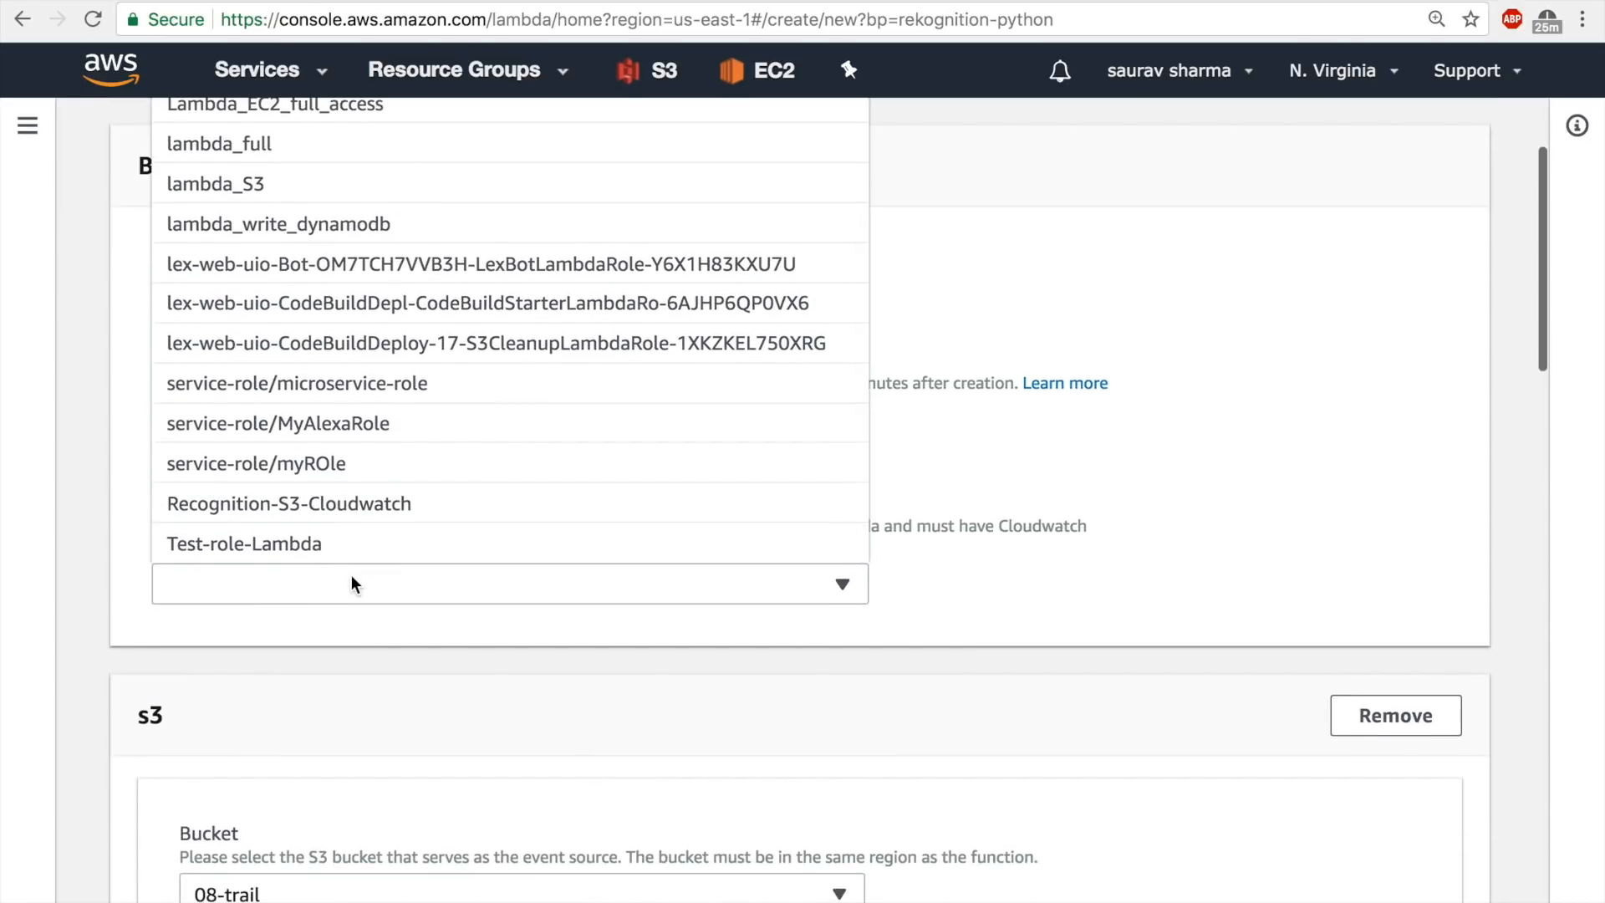
pyautogui.click(355, 508)
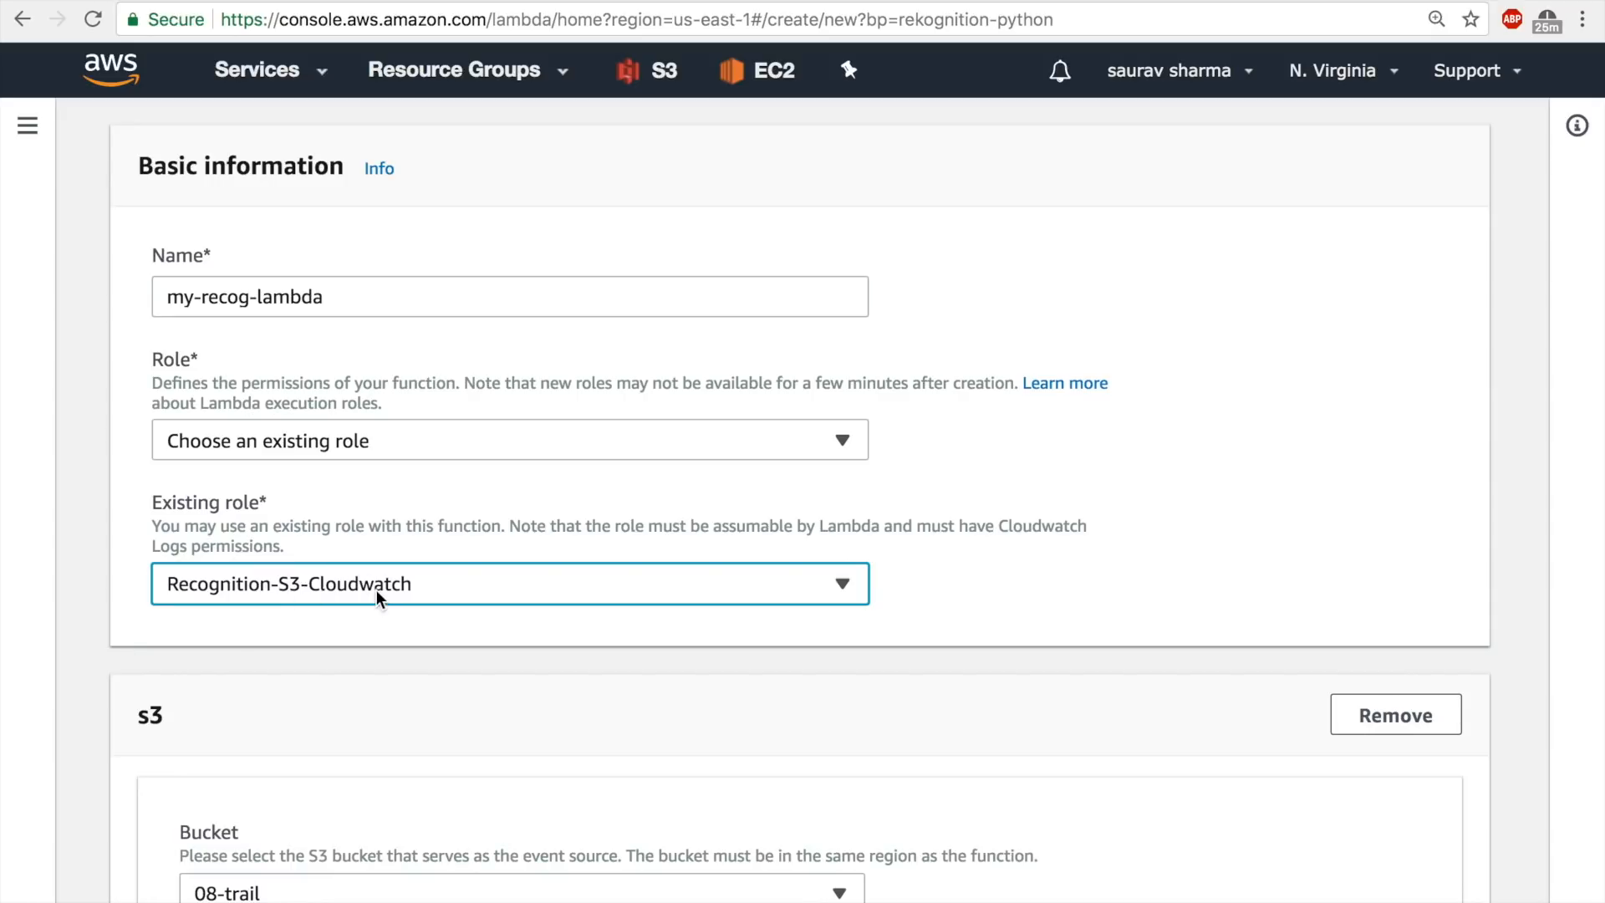
# Set the S3 trigger's source bucket to image-recog-lambda.
pyautogui.scroll(-6, 757, 420)
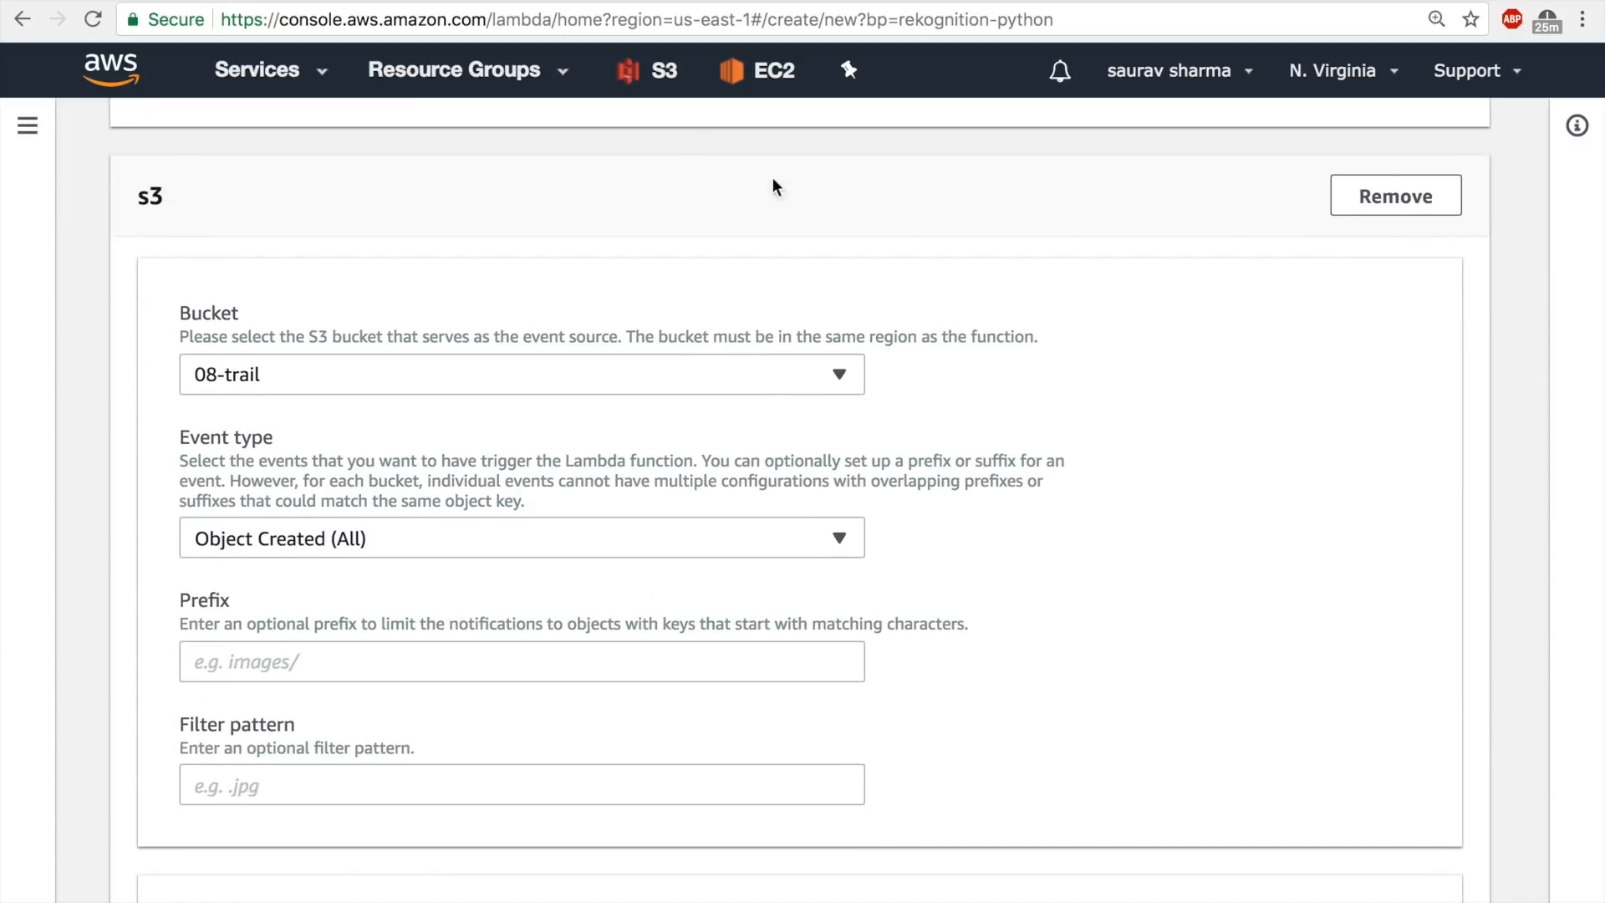
pyautogui.click(254, 377)
pyautogui.click(332, 528)
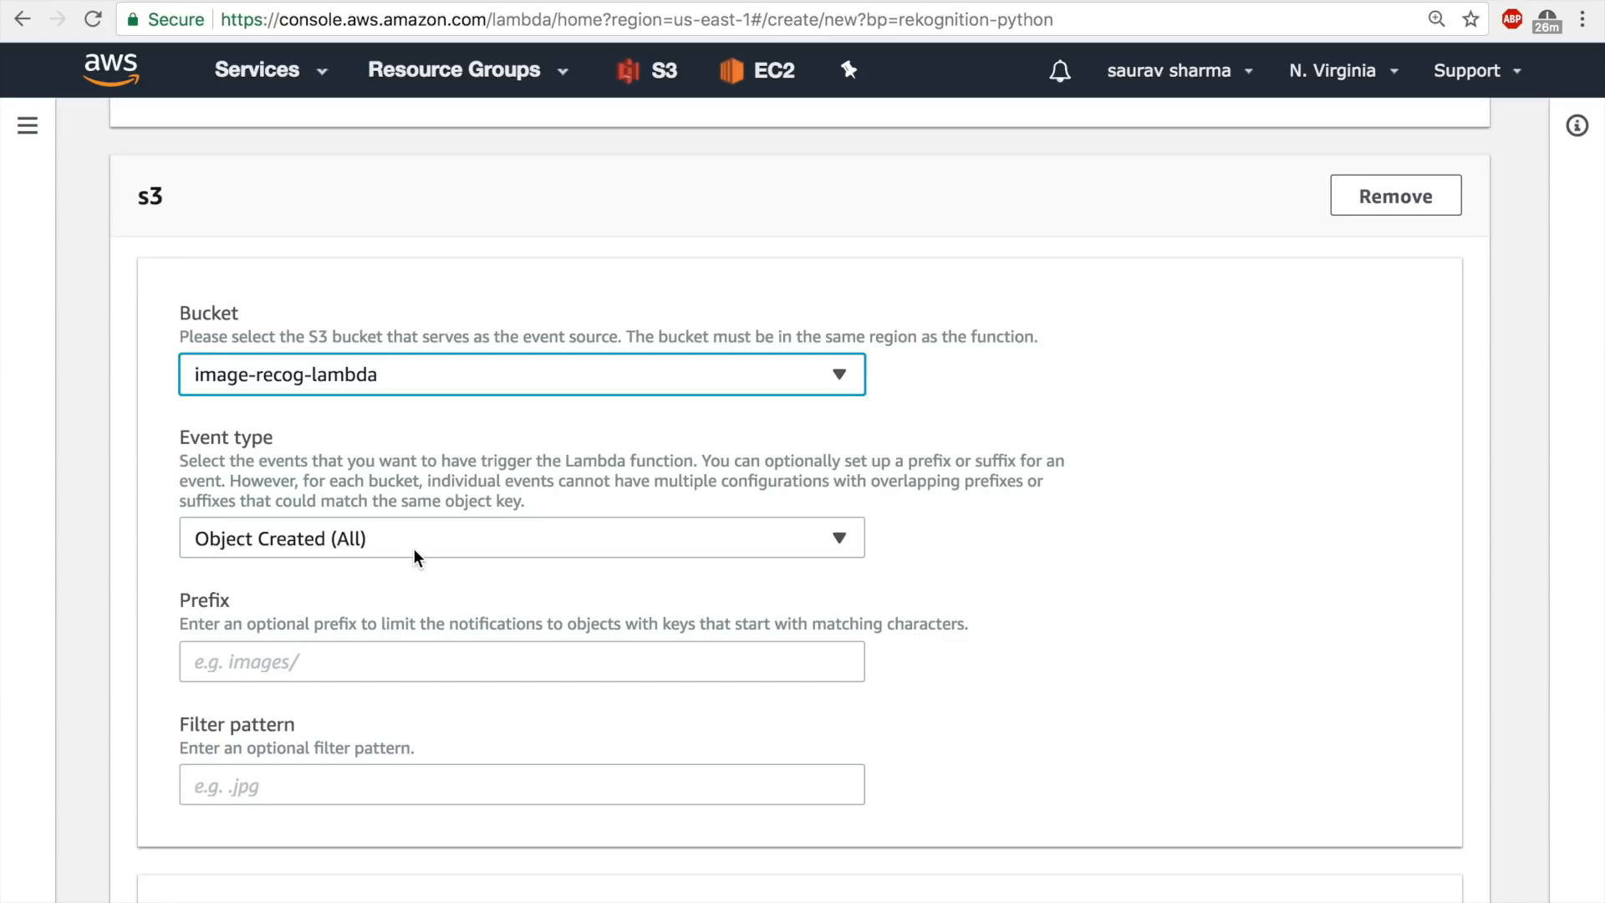
pyautogui.click(272, 666)
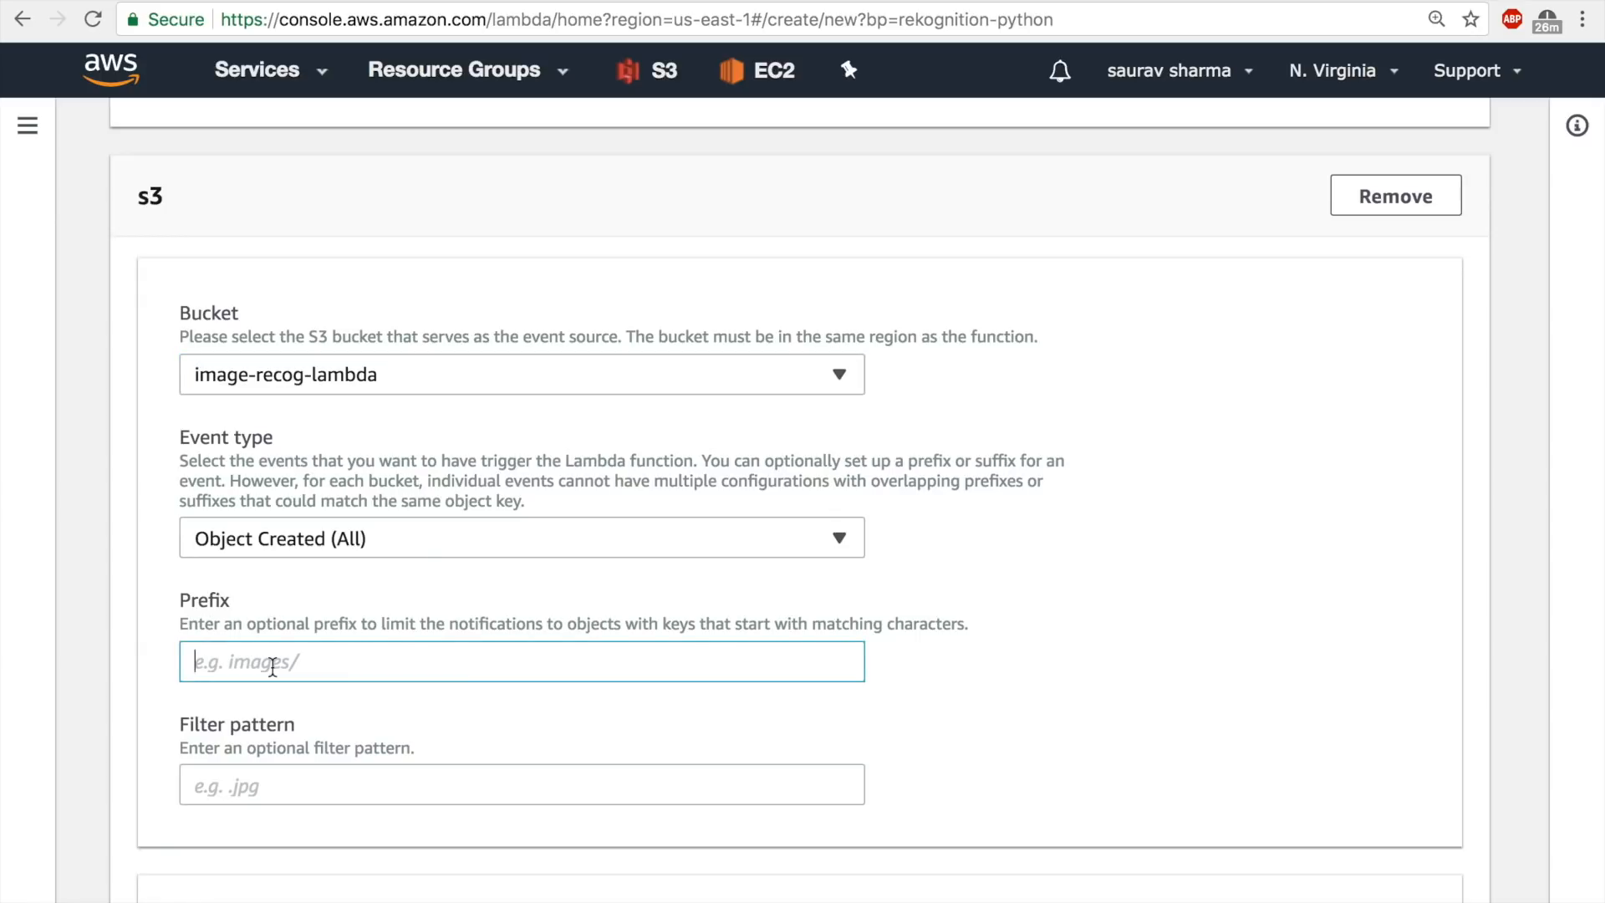
pyautogui.scroll(-2, 284, 663)
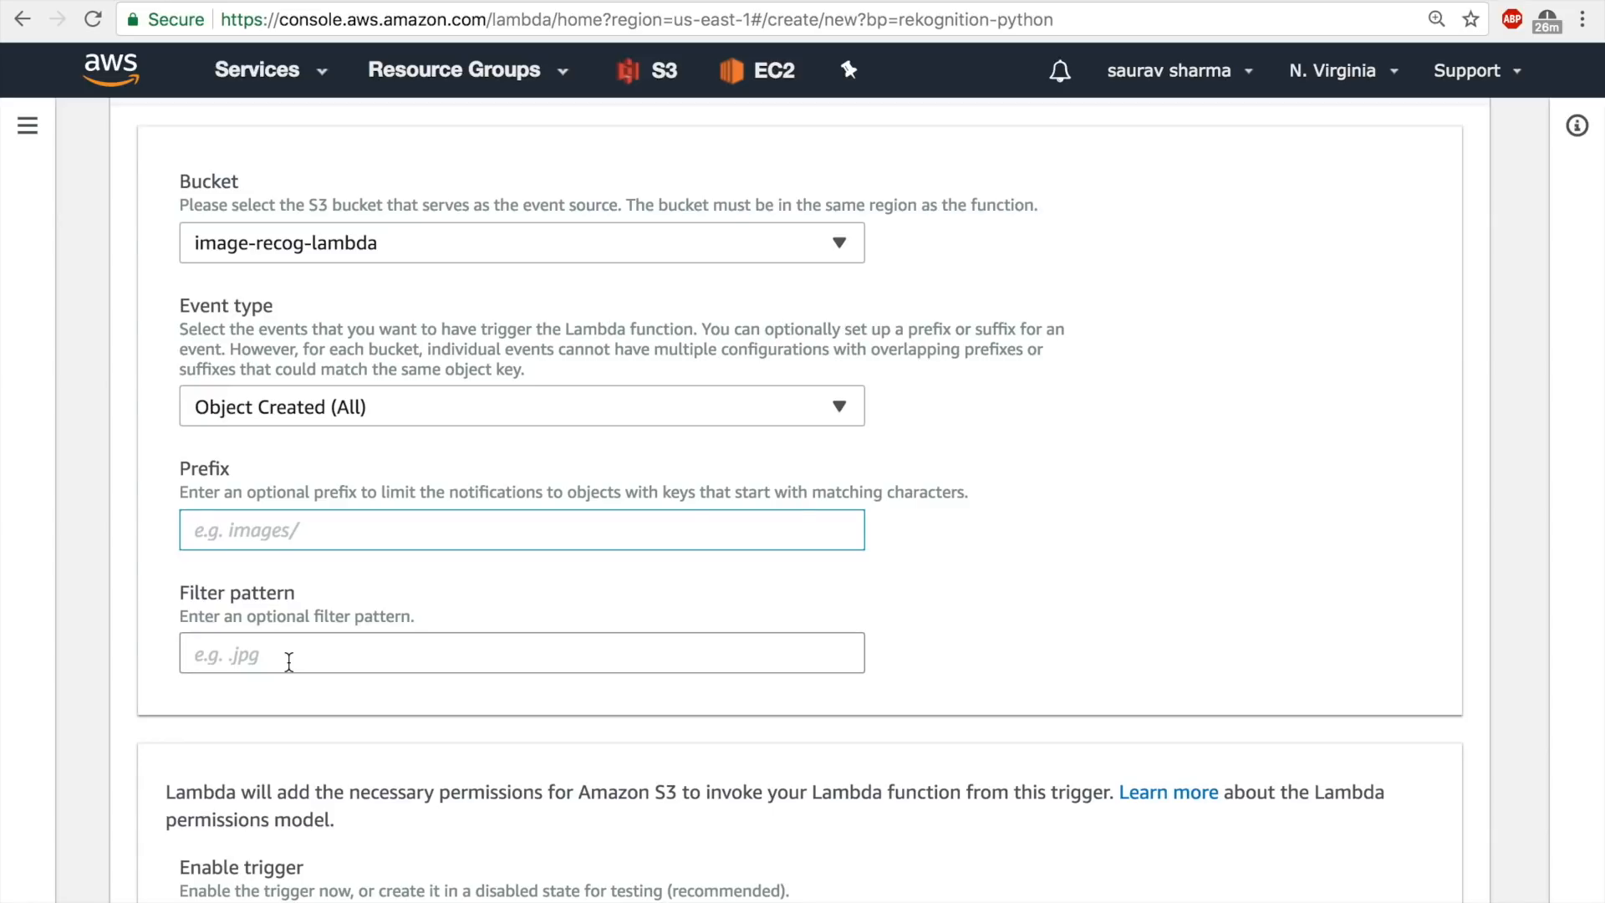
pyautogui.click(288, 662)
pyautogui.write('.jpg')
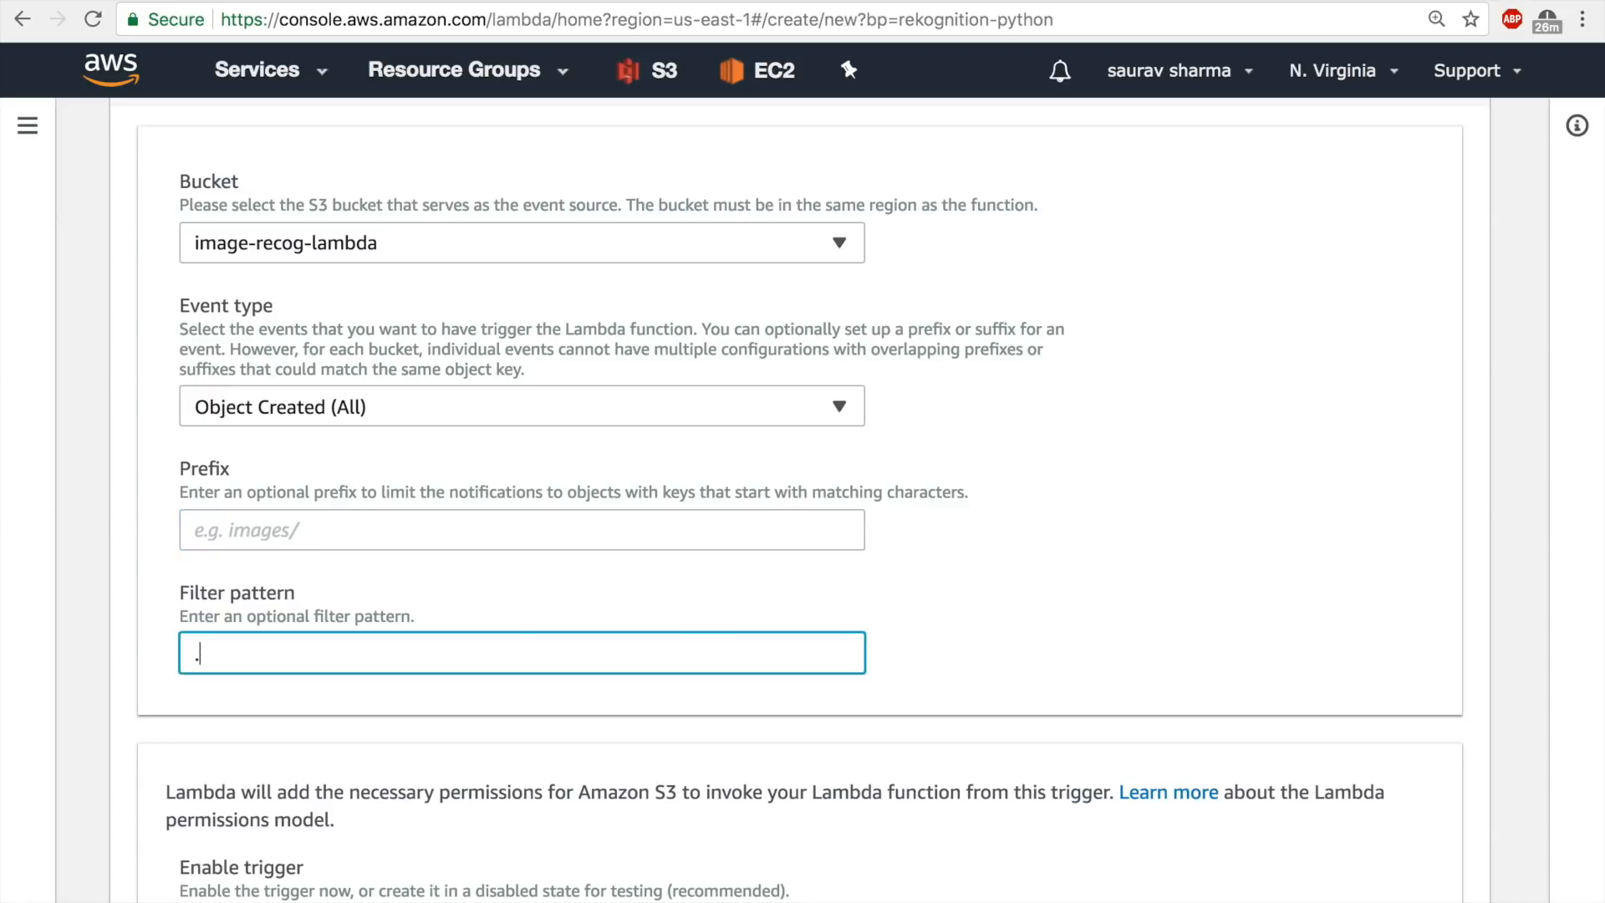
pyautogui.click(394, 721)
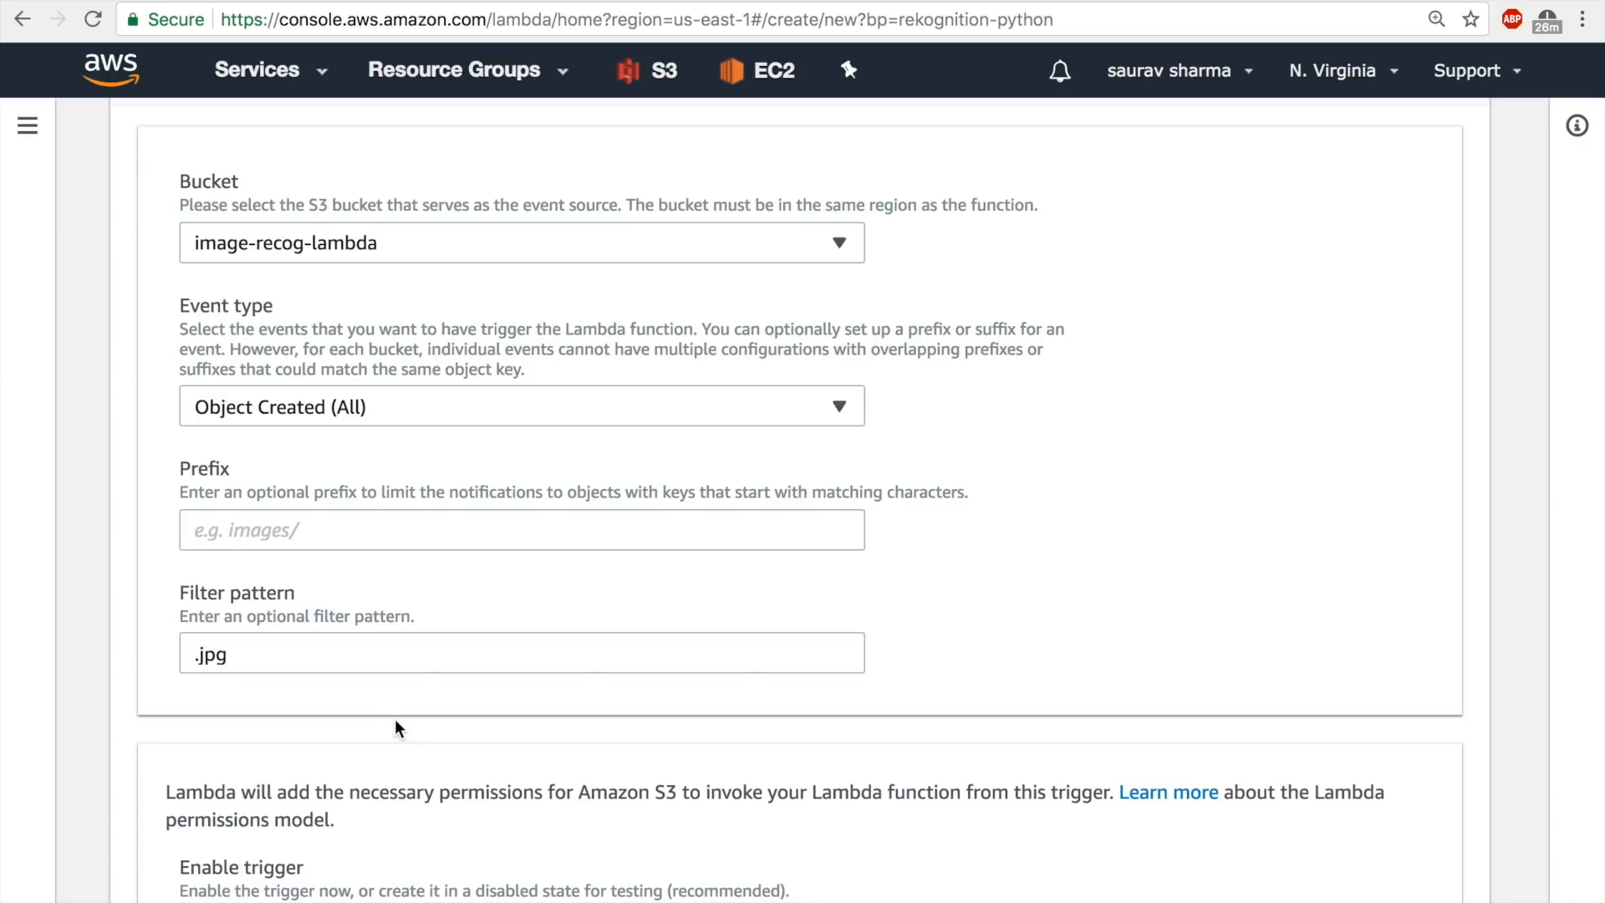
pyautogui.scroll(-2, 395, 720)
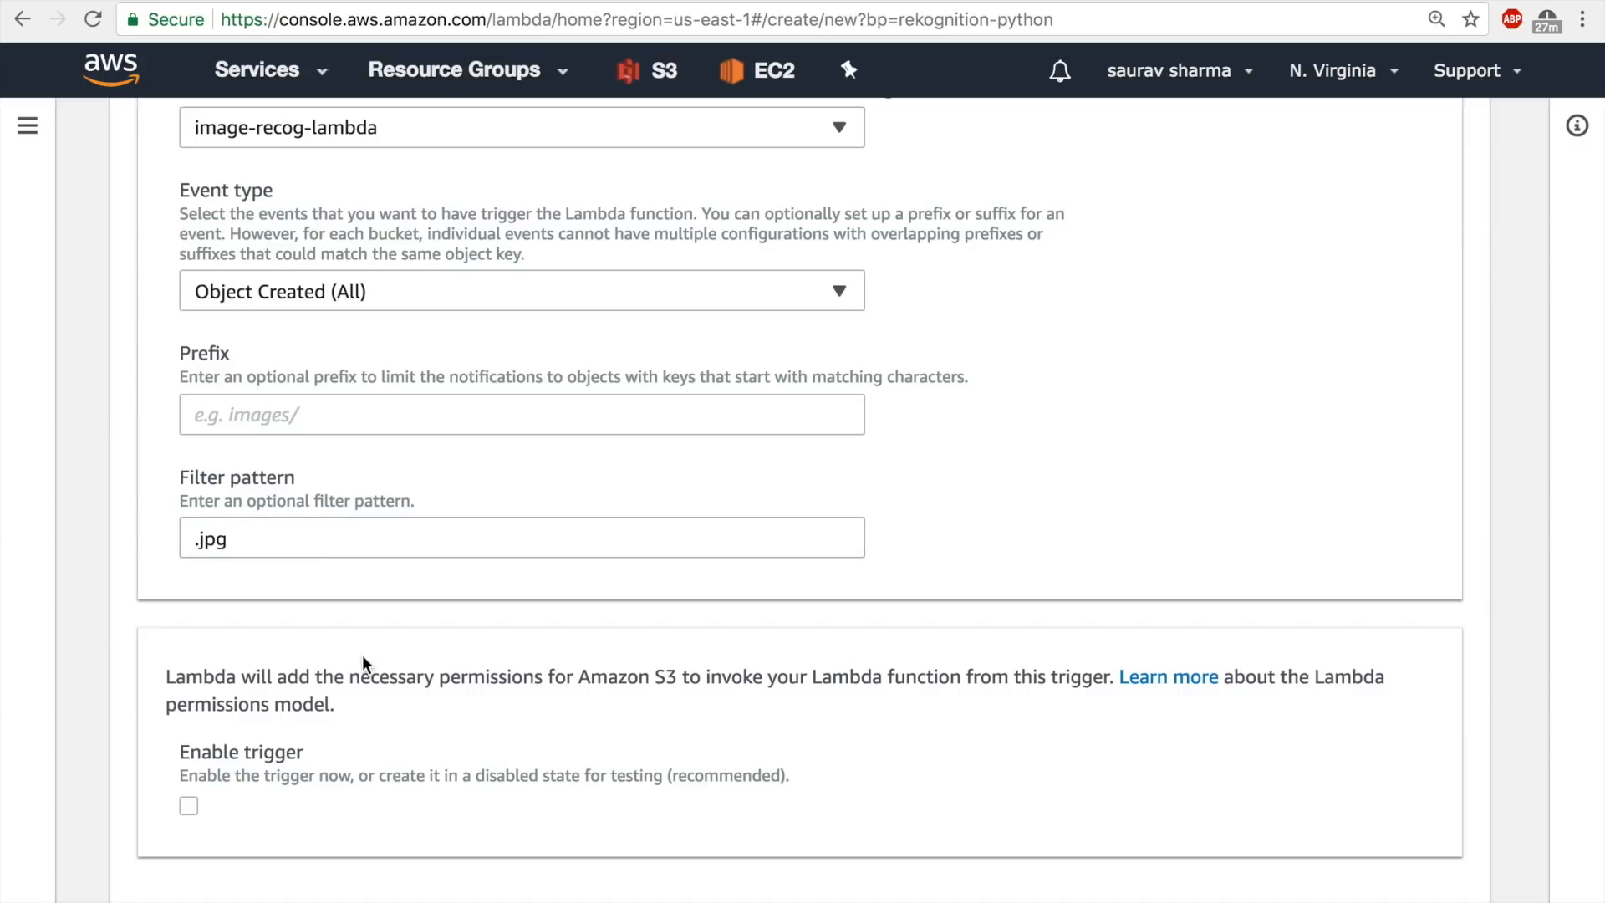
pyautogui.click(273, 545)
pyautogui.moveTo(273, 545); pyautogui.dragTo(108, 539)
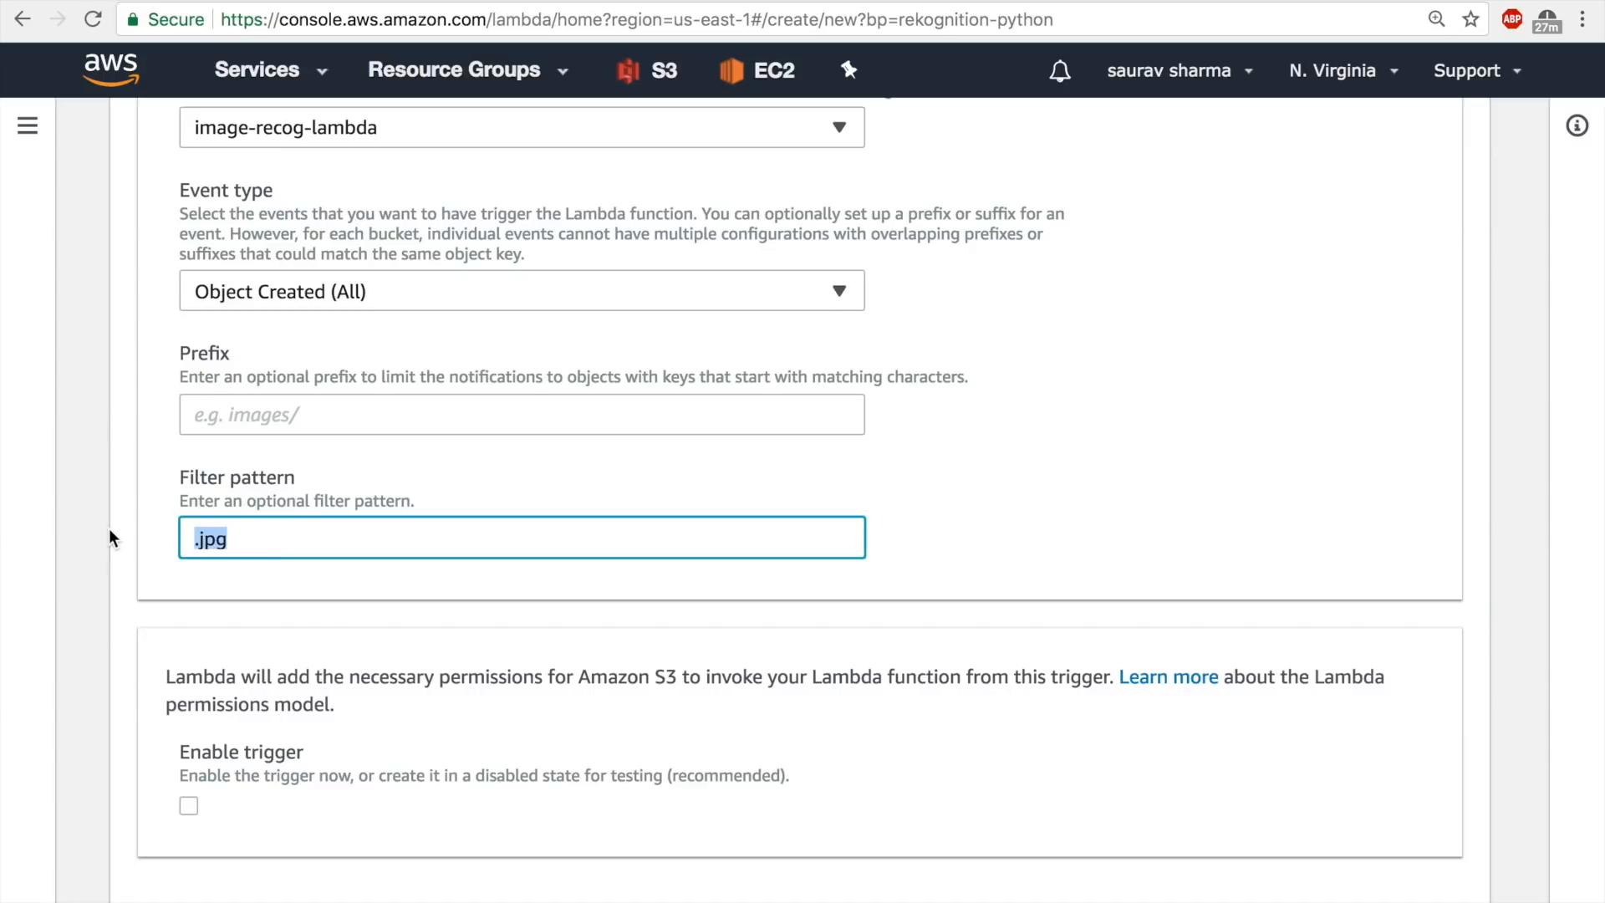
pyautogui.press('BackSpace')
# Enable the S3 trigger and create the Lambda function with the blueprint's preconfigured code.
pyautogui.scroll(-4, 155, 614)
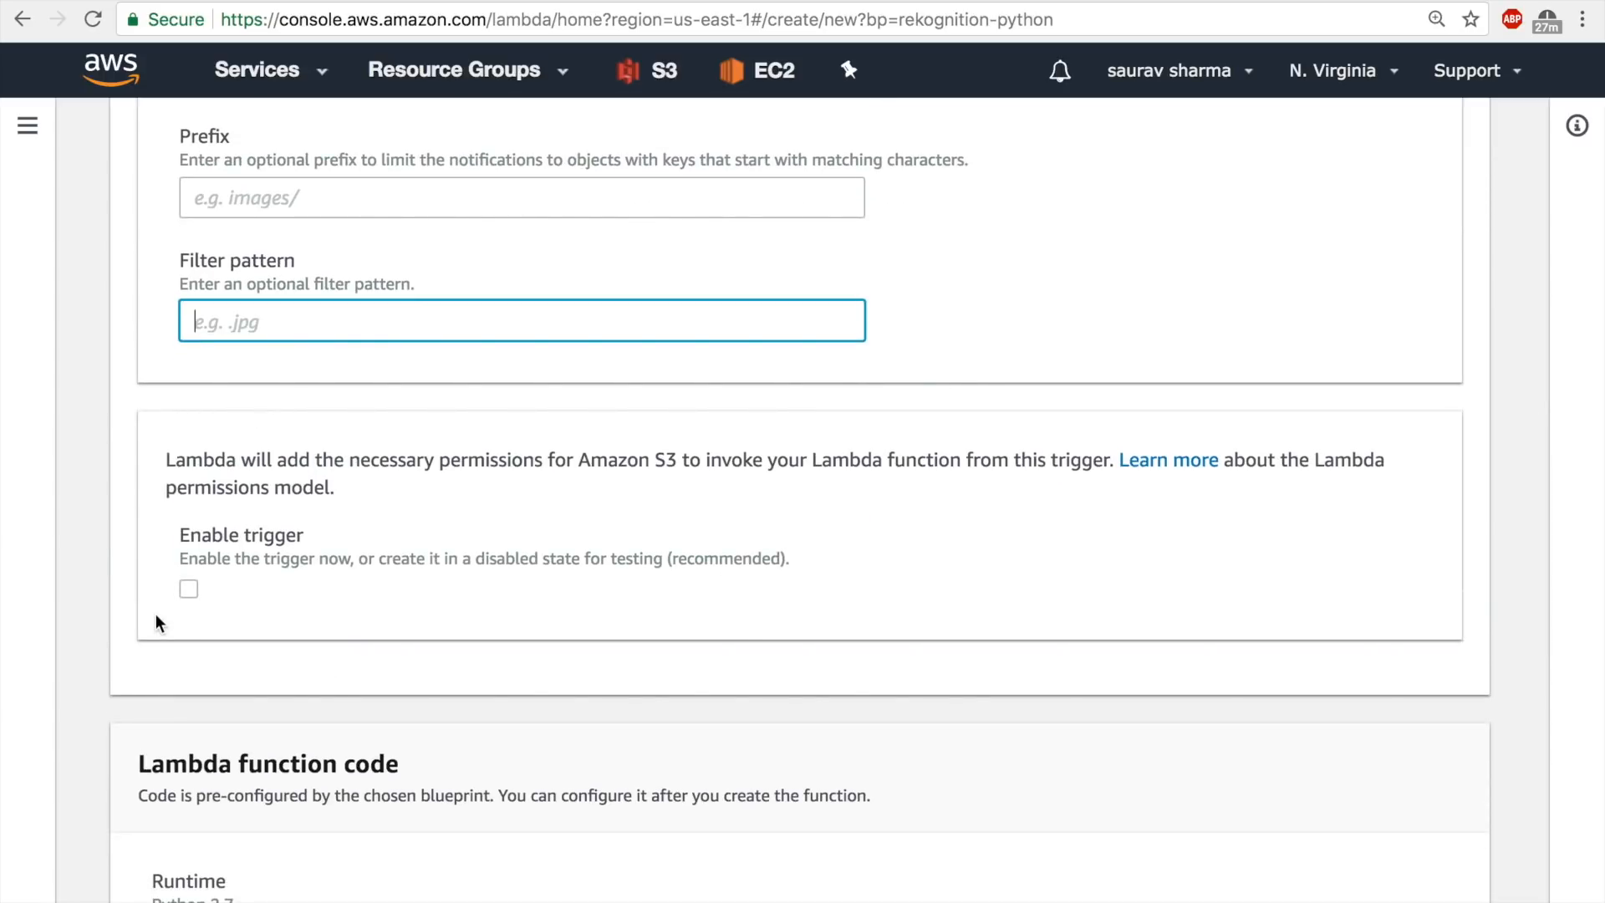
pyautogui.click(189, 595)
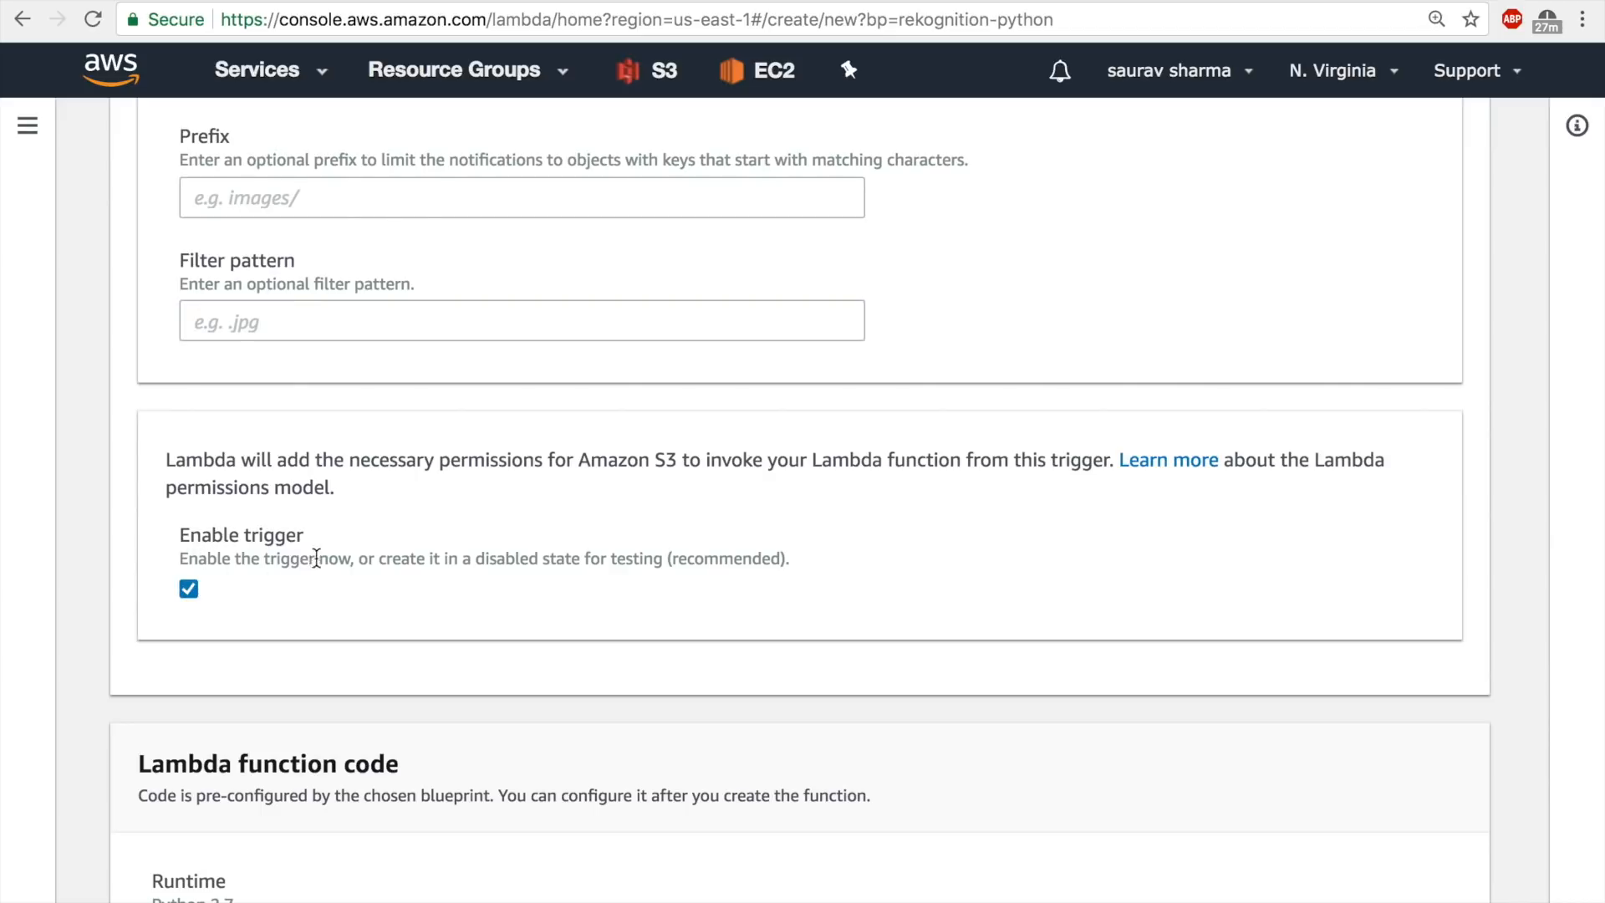
pyautogui.scroll(-10, 351, 556)
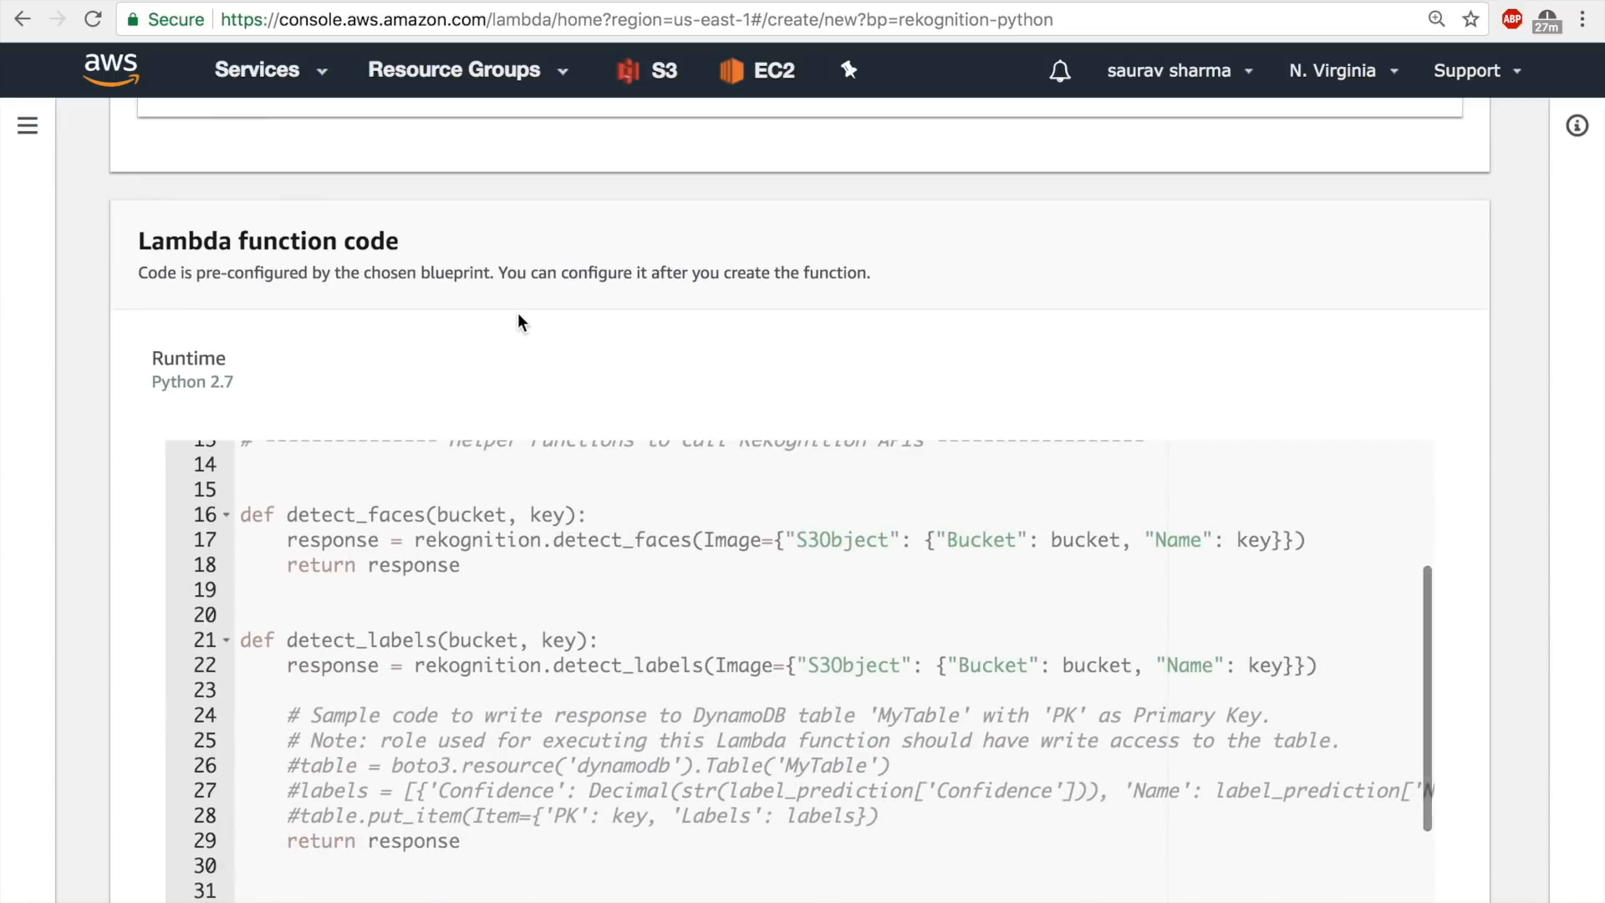
pyautogui.scroll(-5, 519, 323)
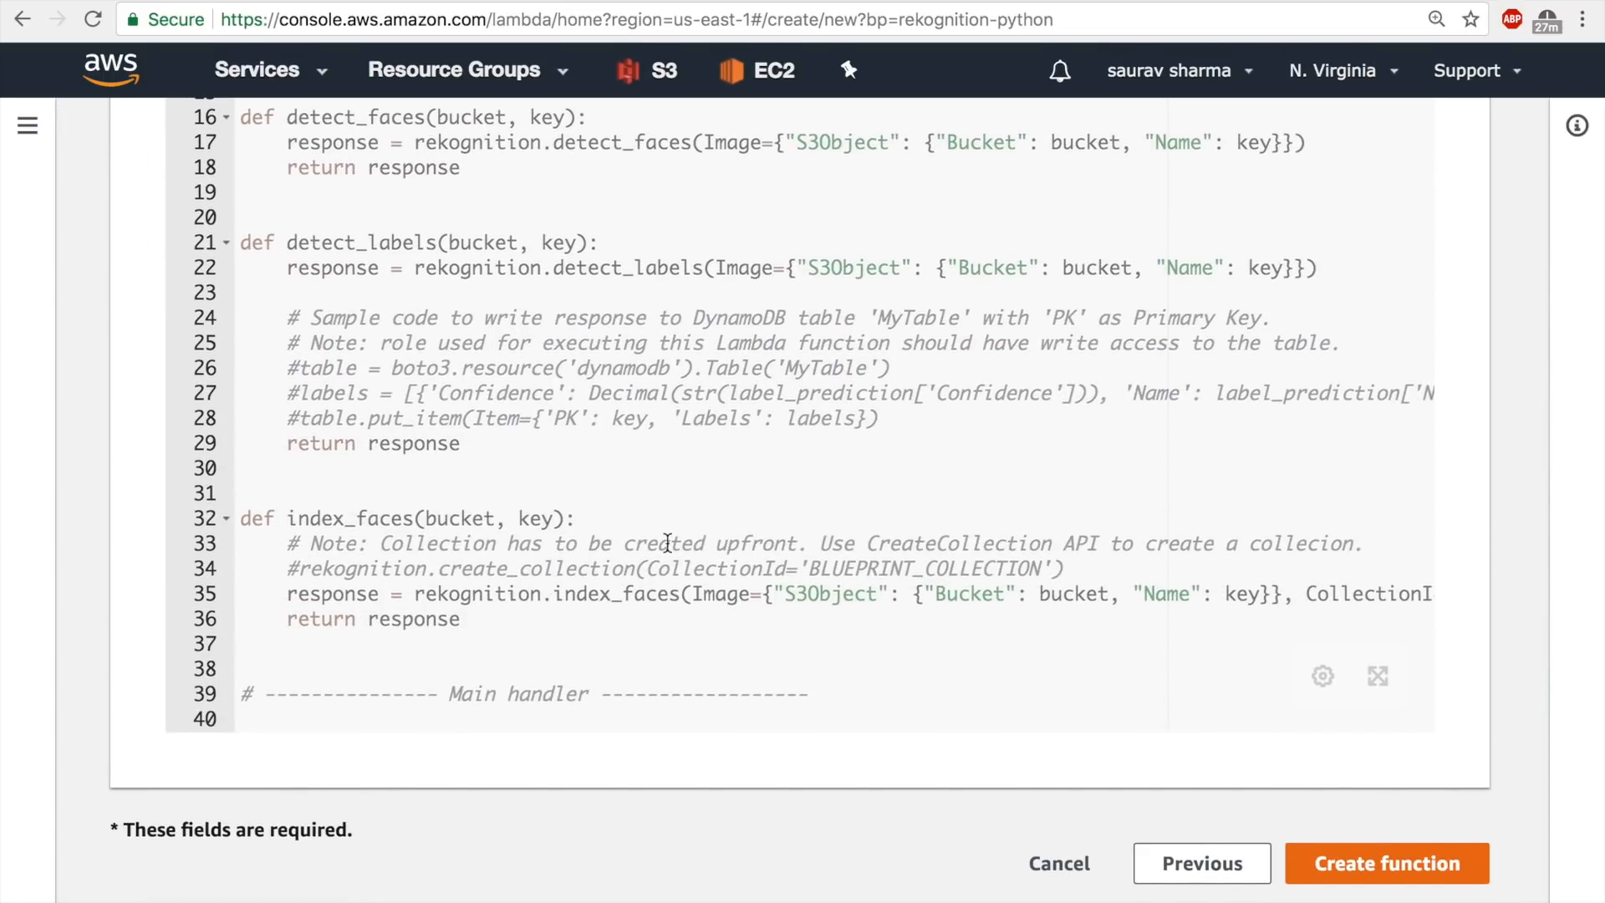
pyautogui.click(1348, 846)
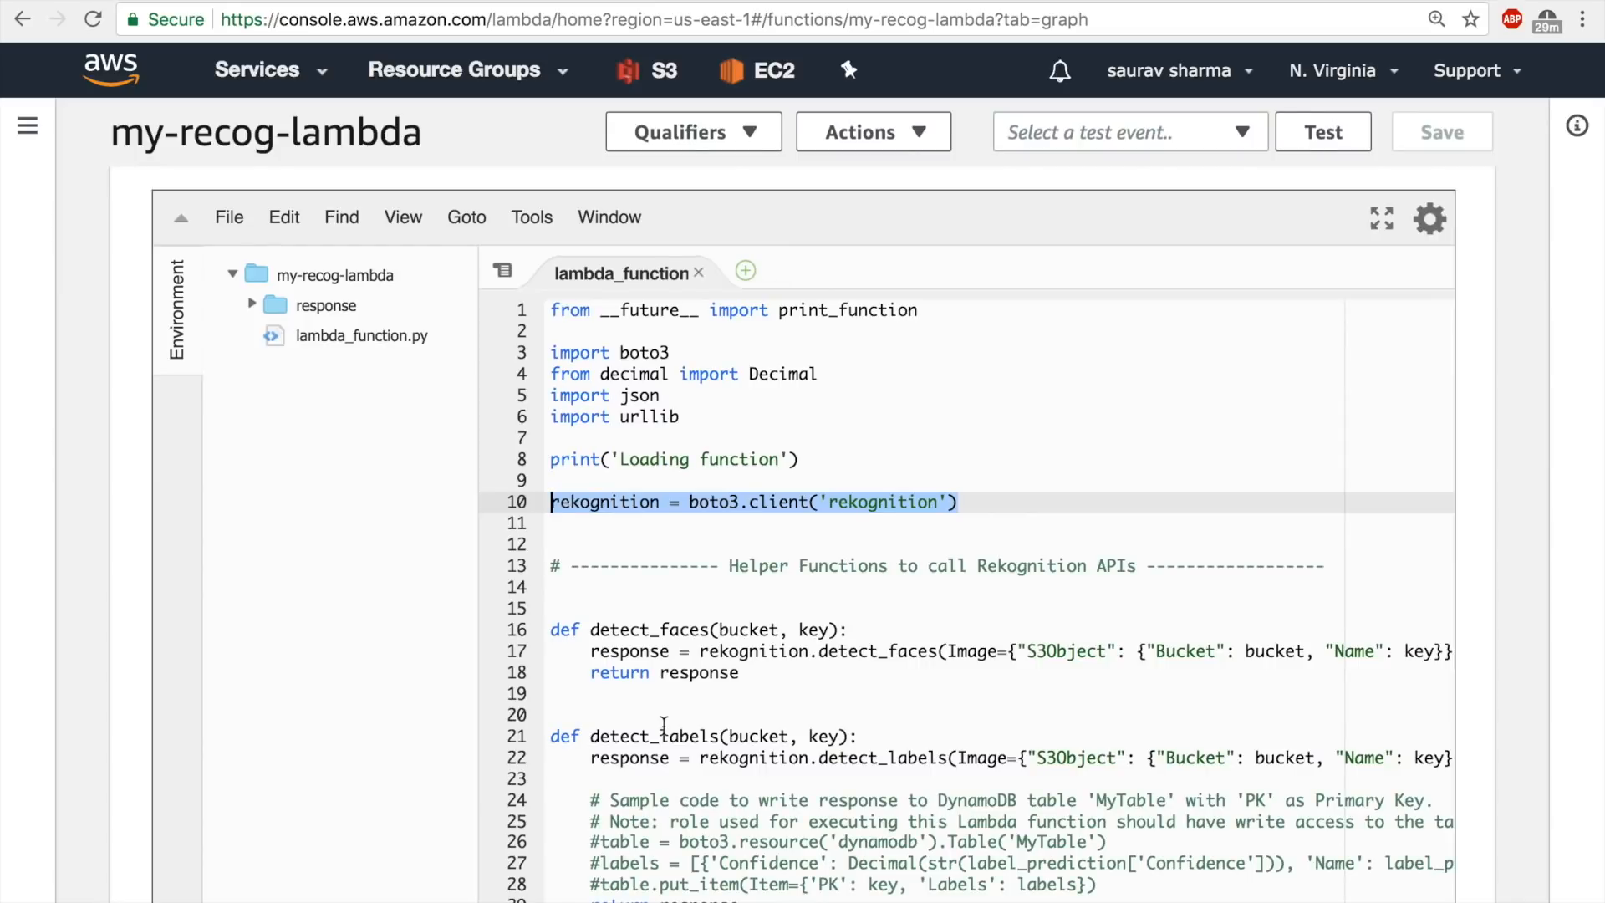
# Expand the function's code editor to full screen and examine the detect_faces helper function.
pyautogui.click(1379, 219)
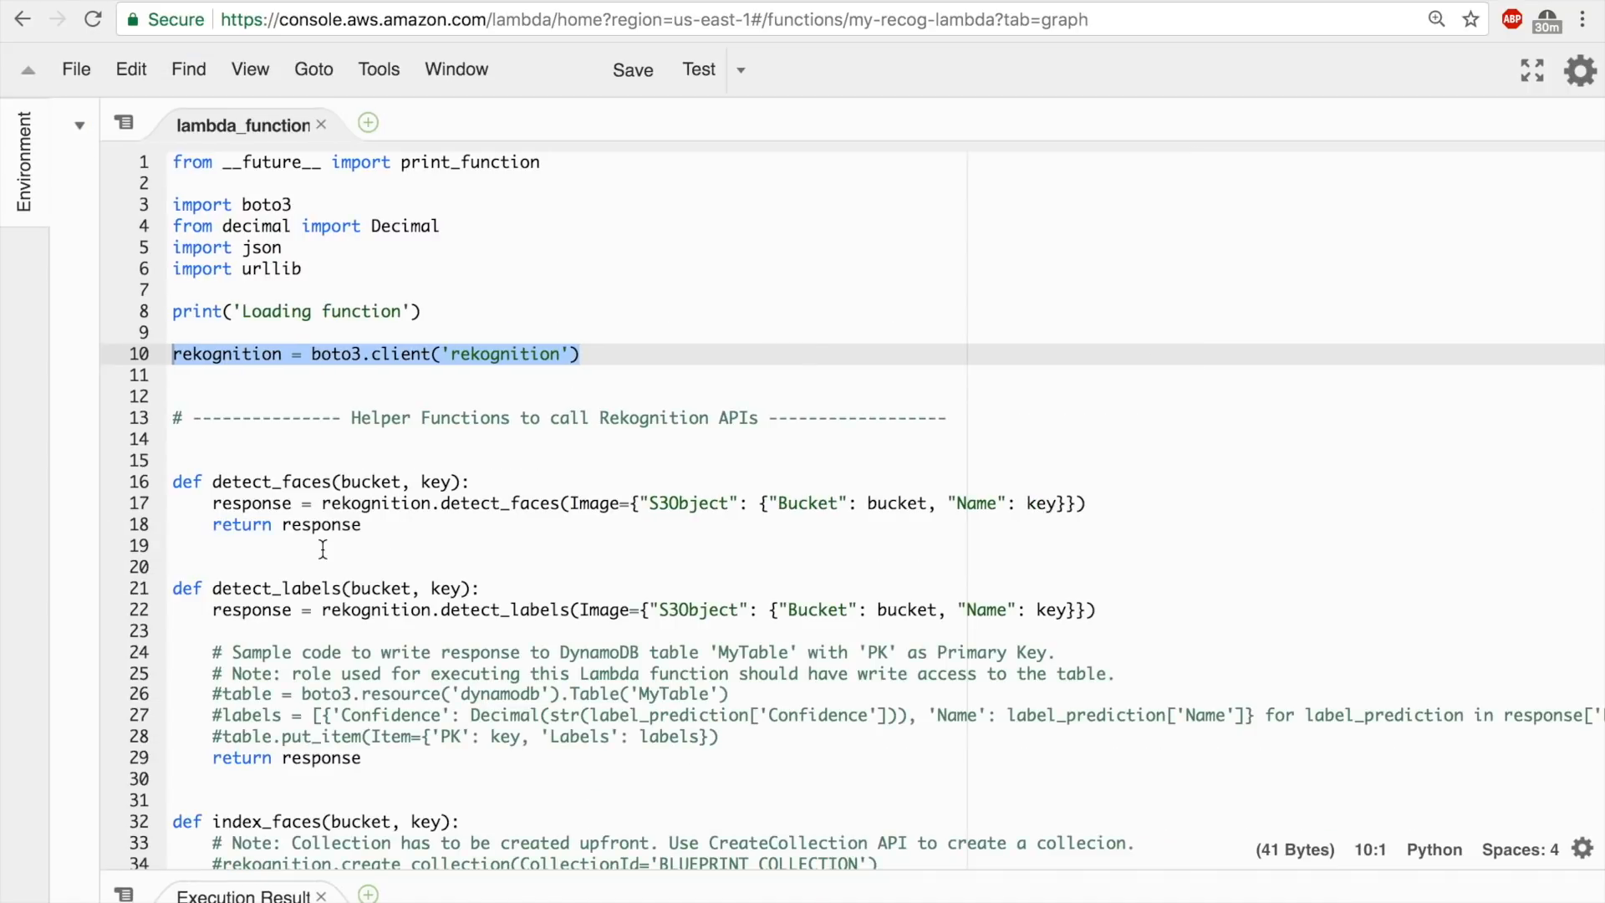
pyautogui.scroll(-1, 322, 549)
pyautogui.scroll(1, 323, 549)
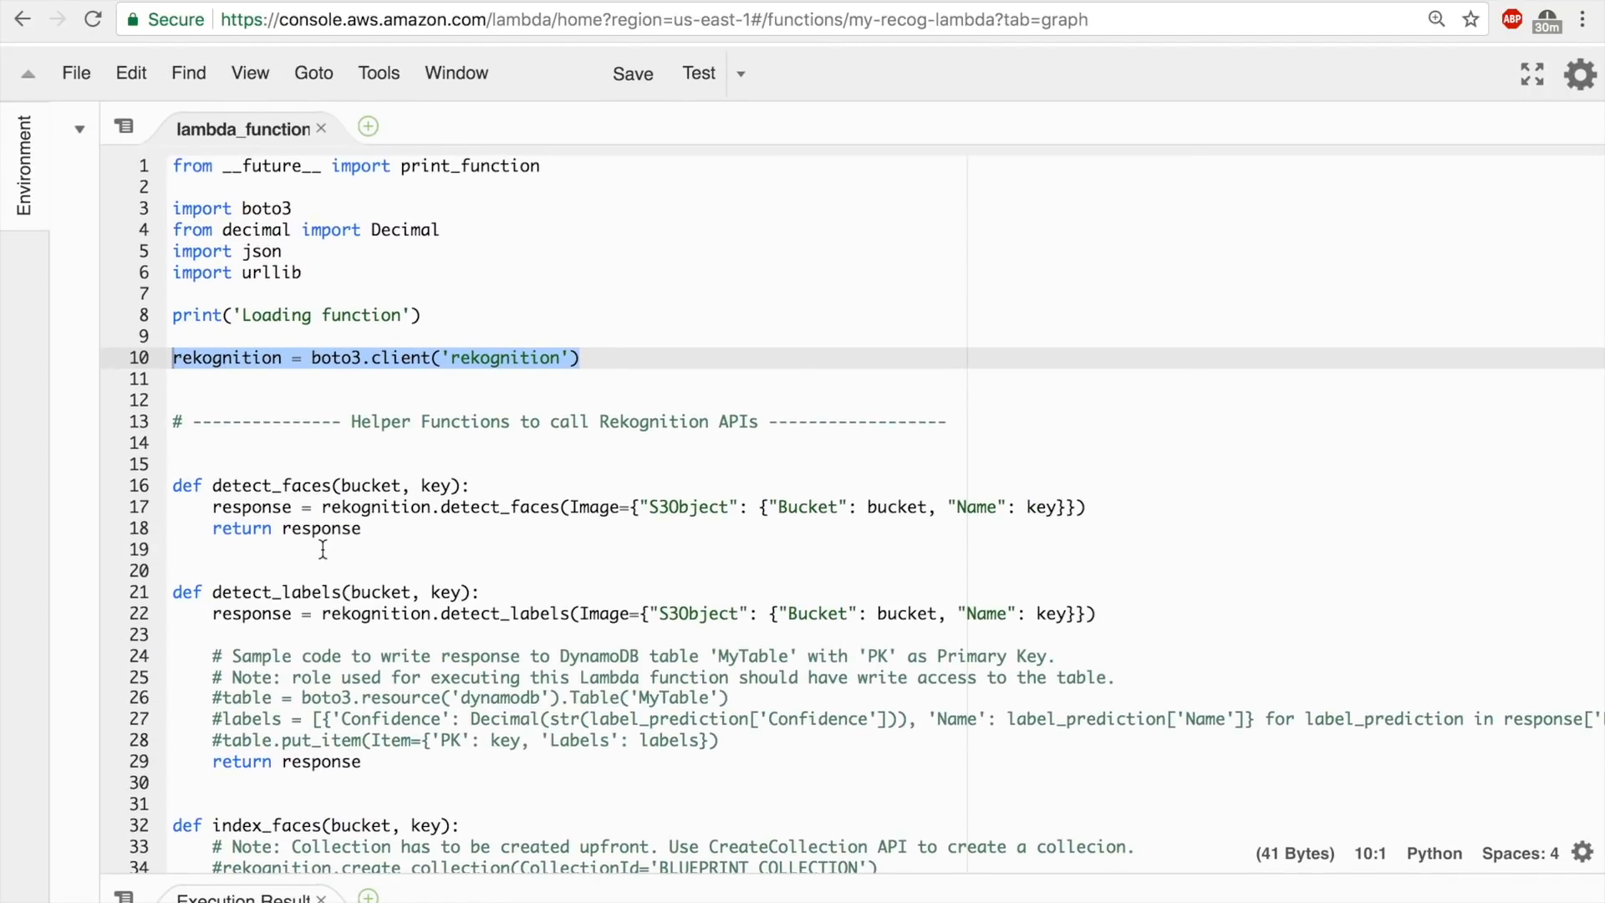
pyautogui.doubleClick(214, 589)
pyautogui.moveTo(368, 524); pyautogui.dragTo(172, 460)
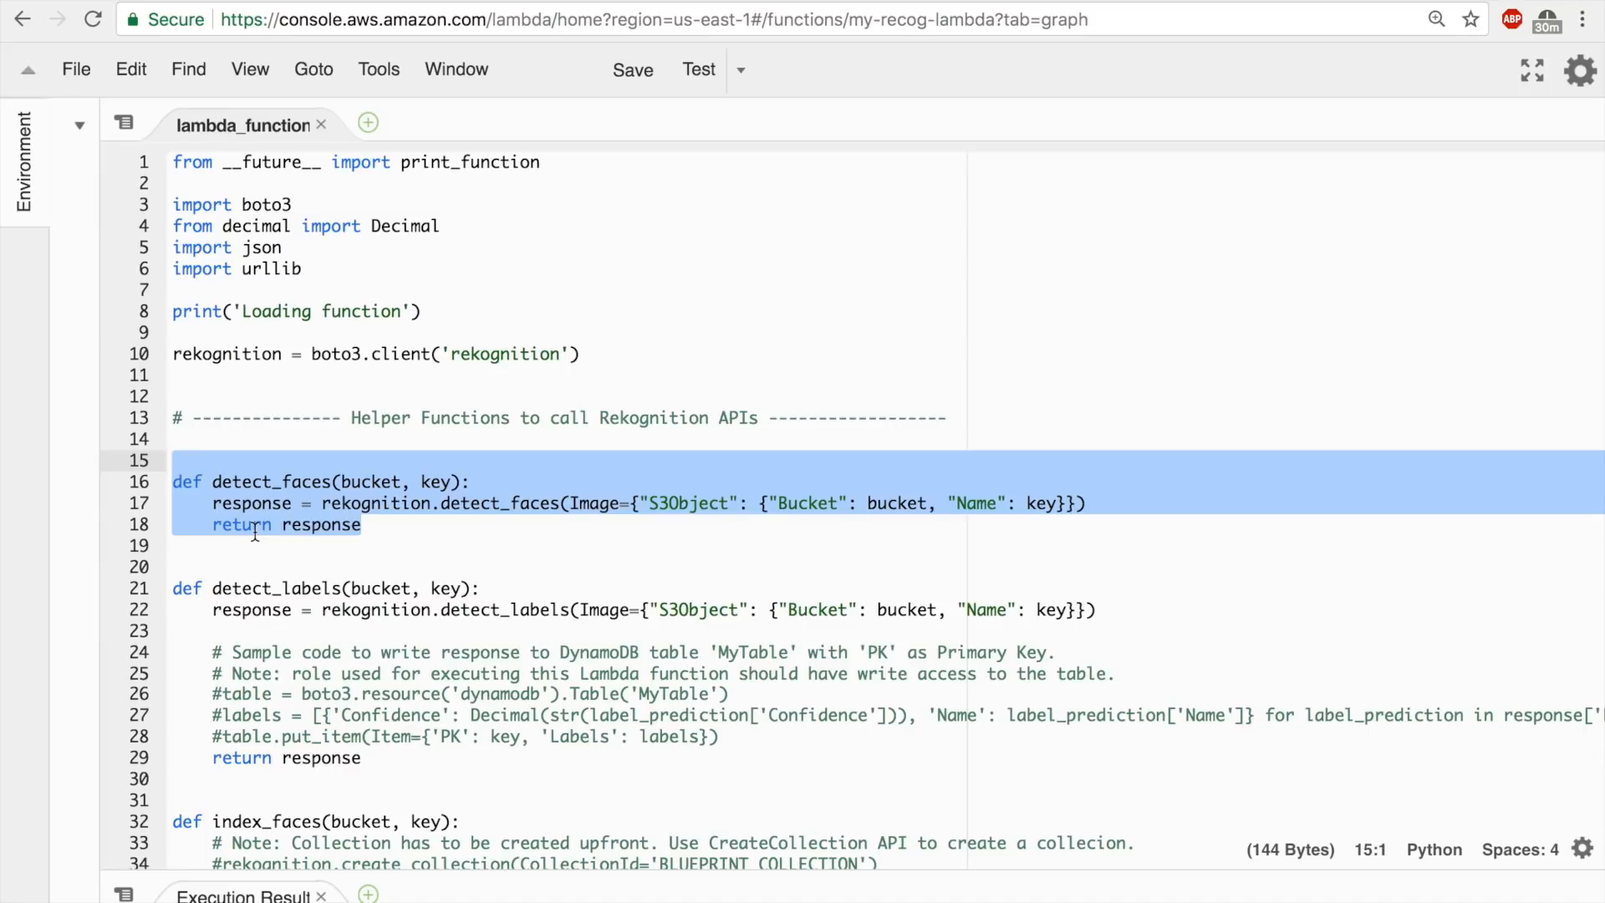
# Delete the detect_faces and index_faces helper functions from the Lambda code.
pyautogui.press('BackSpace')
pyautogui.scroll(-3, 276, 552)
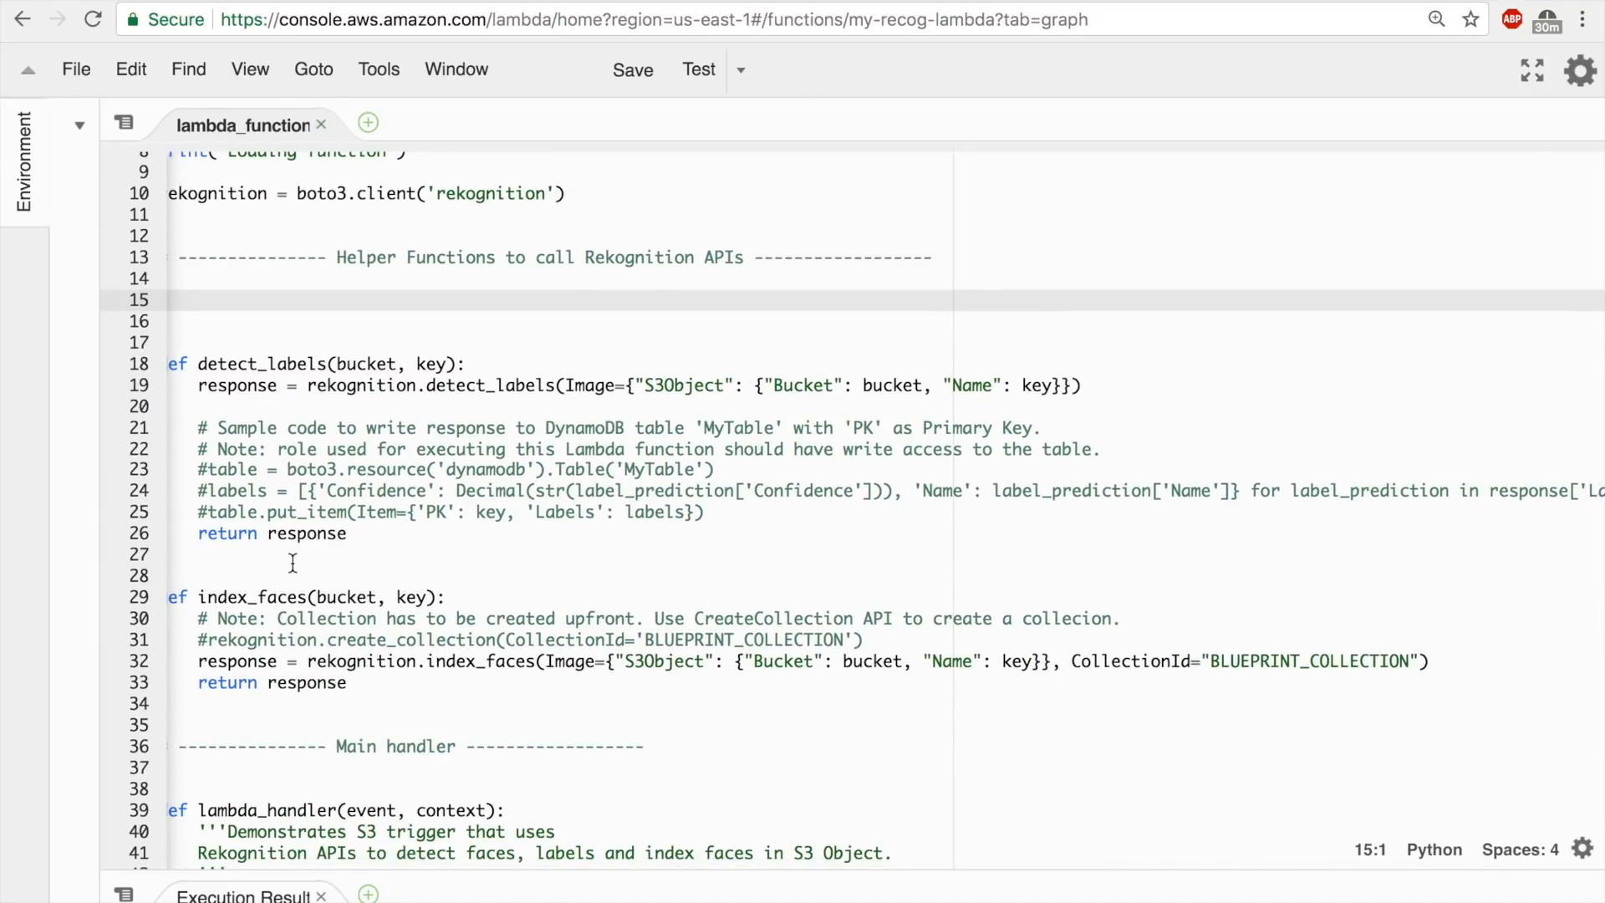
pyautogui.hscroll(-1, 292, 562)
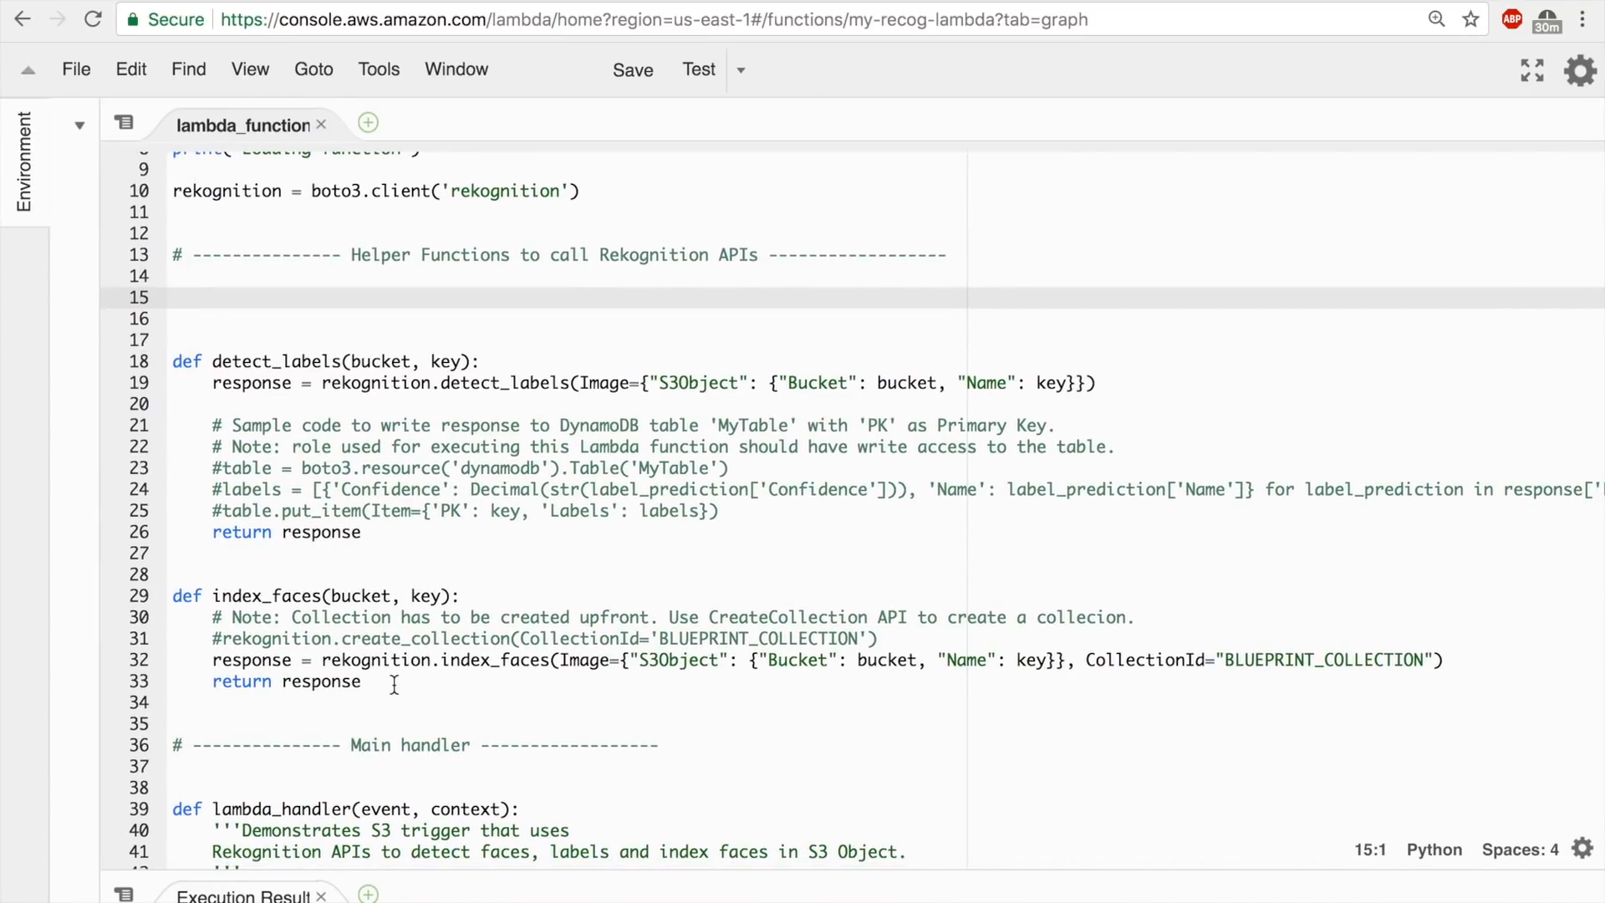
pyautogui.moveTo(394, 684); pyautogui.dragTo(147, 602)
pyautogui.press('BackSpace')
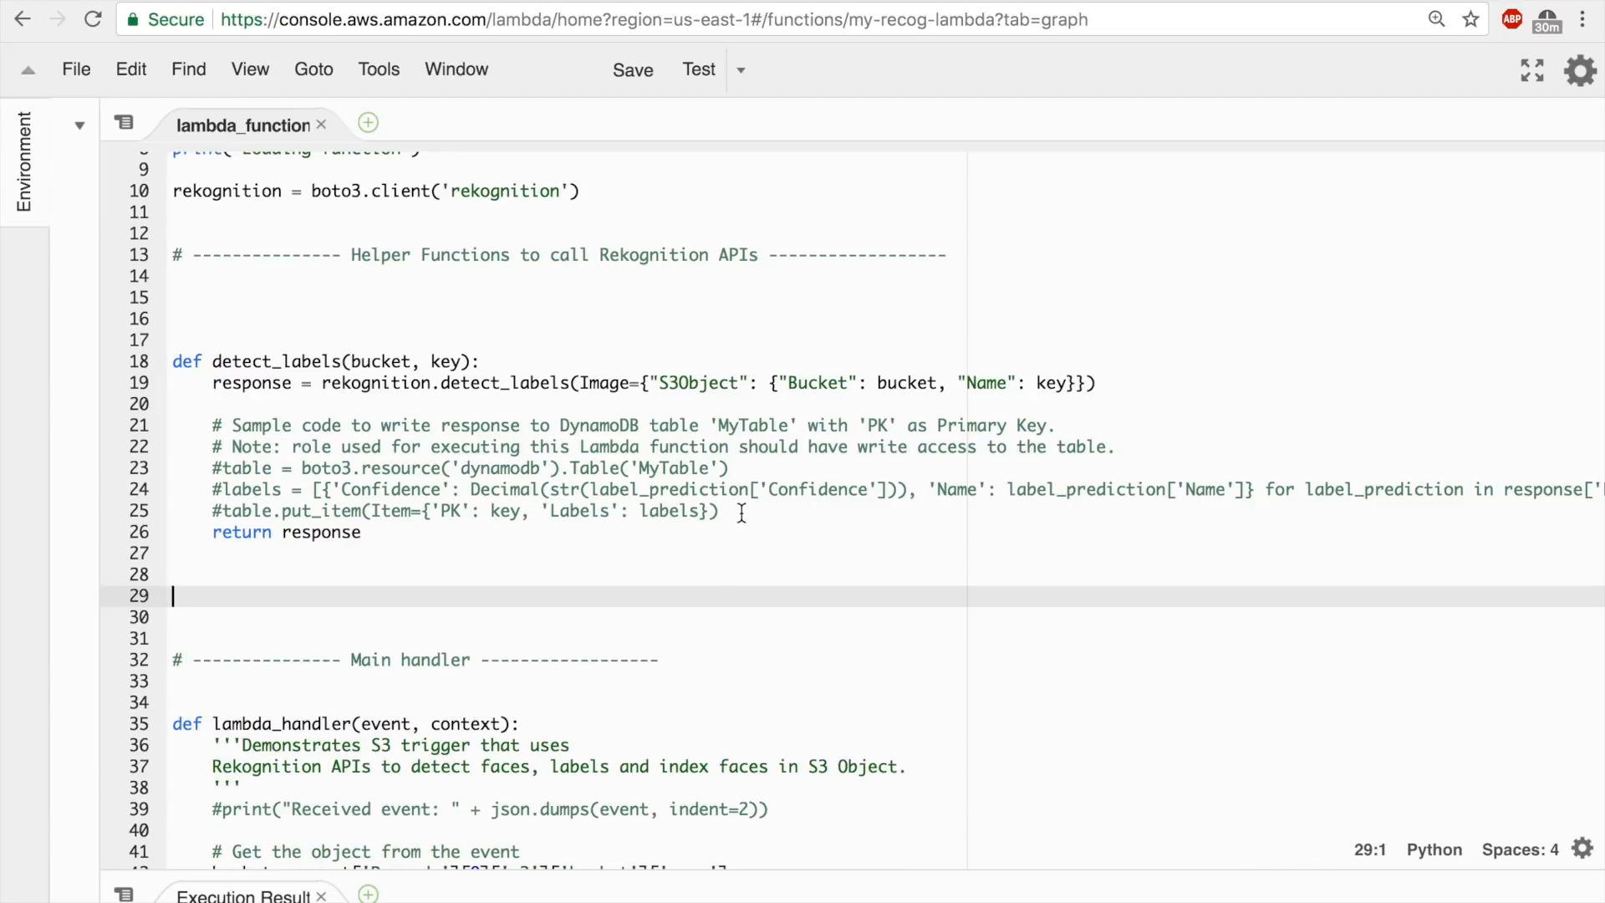
# Remove the commented DynamoDB sample code from detect_labels and the "Helper Functions to call Rekognition APIs" heading comment above it.
pyautogui.moveTo(741, 512); pyautogui.dragTo(213, 422)
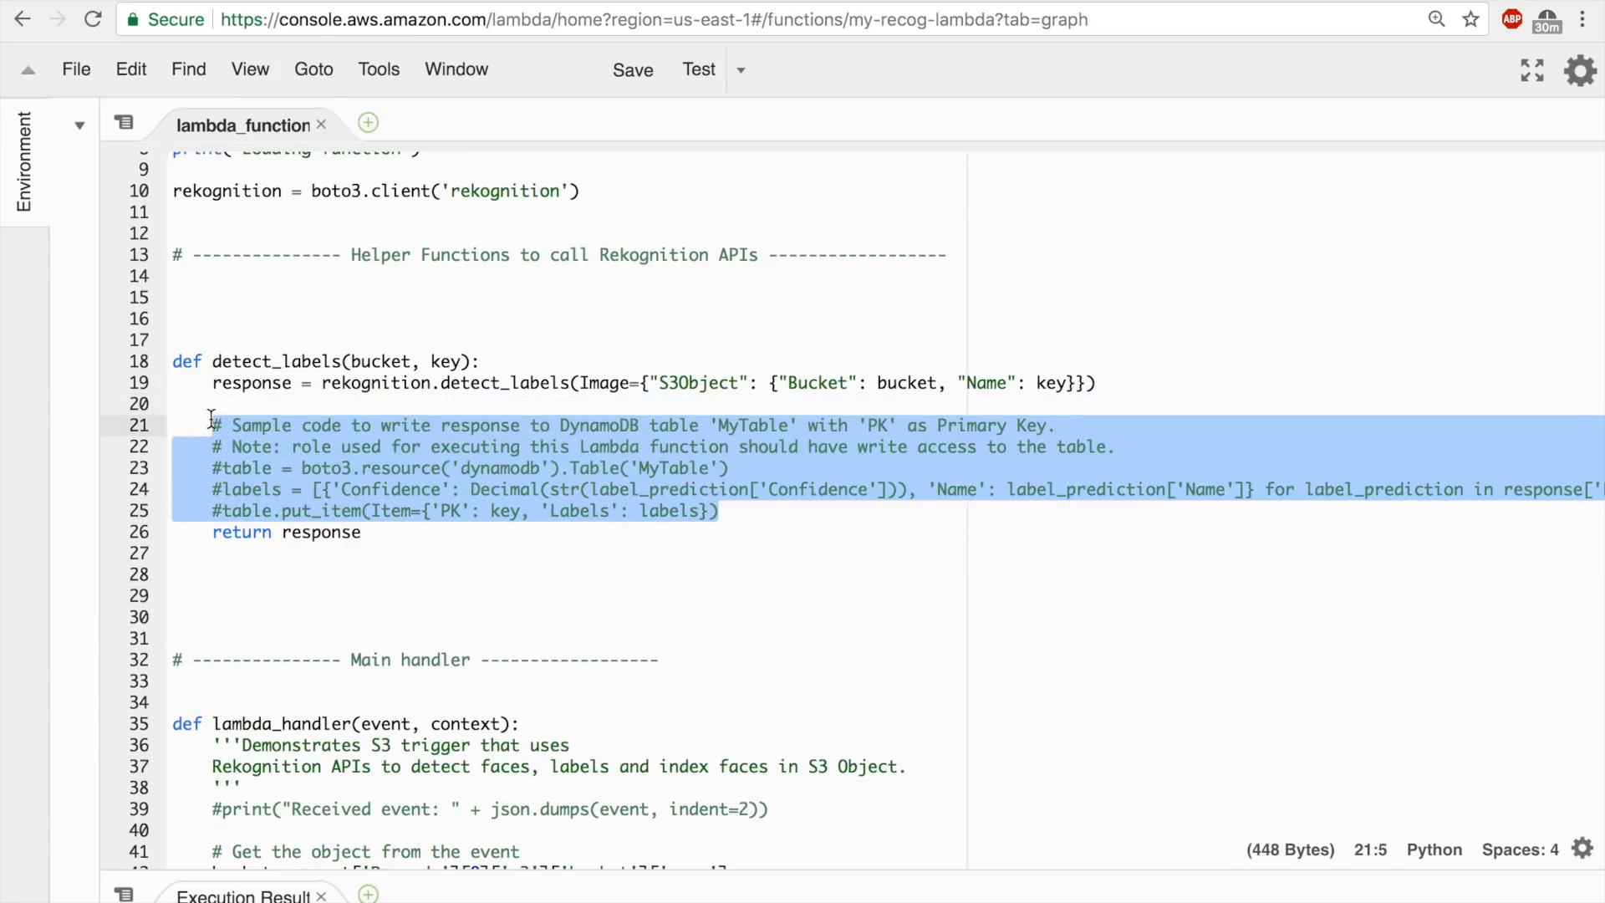
pyautogui.press('BackSpace')
pyautogui.scroll(1, 212, 422)
pyautogui.click(170, 398)
pyautogui.press('BackSpace')
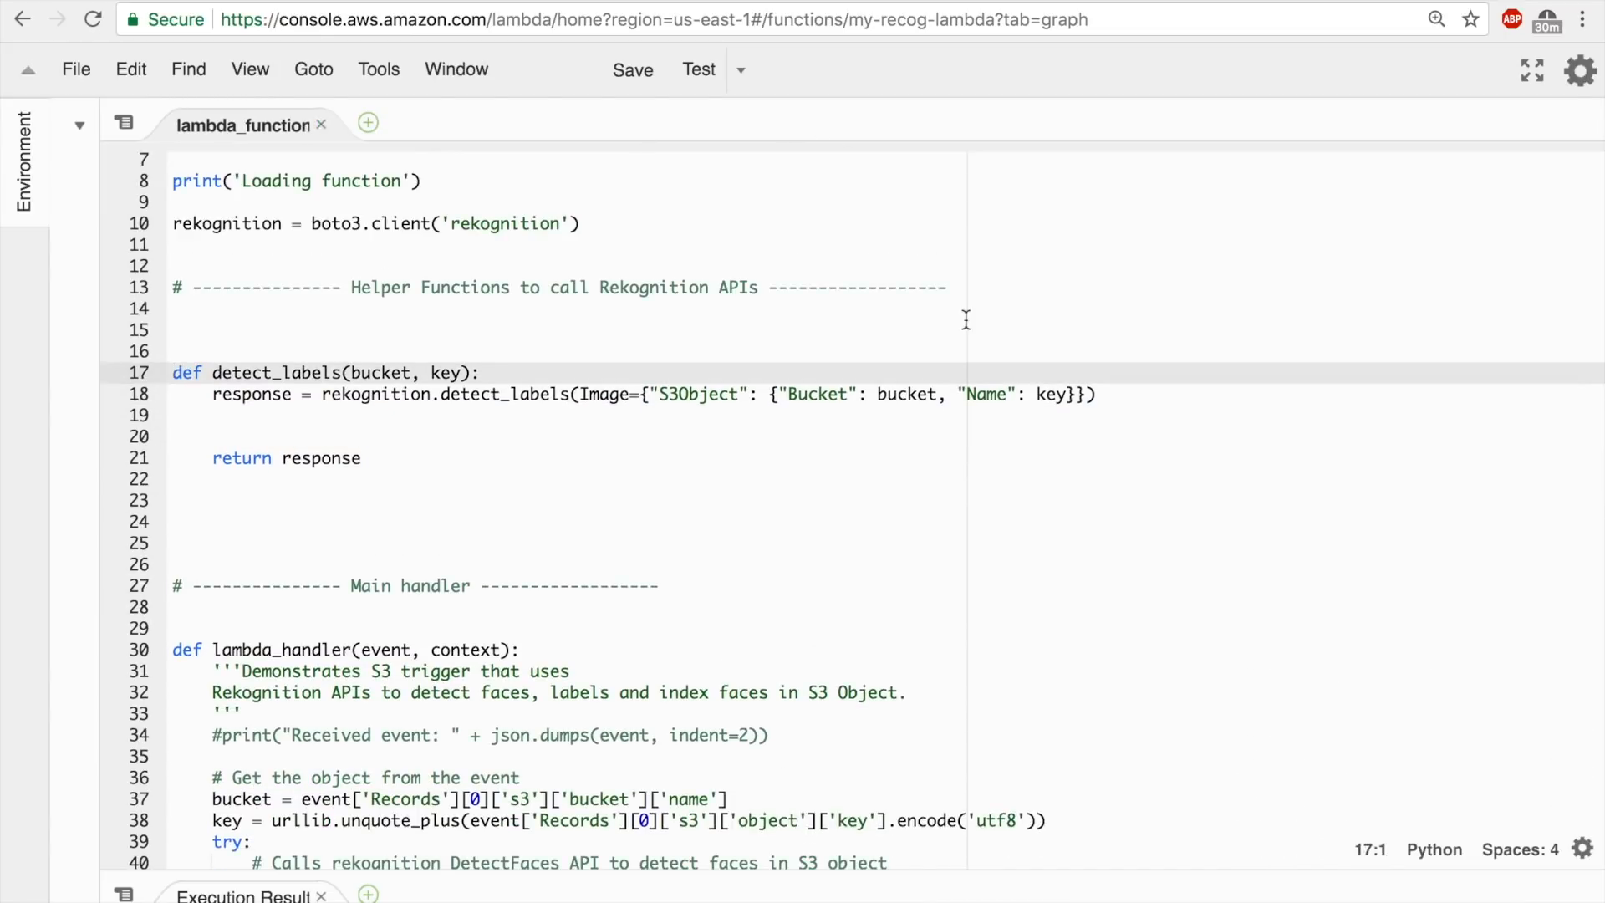
pyautogui.click(975, 286)
pyautogui.moveTo(976, 287); pyautogui.dragTo(172, 287)
pyautogui.press('BackSpace')
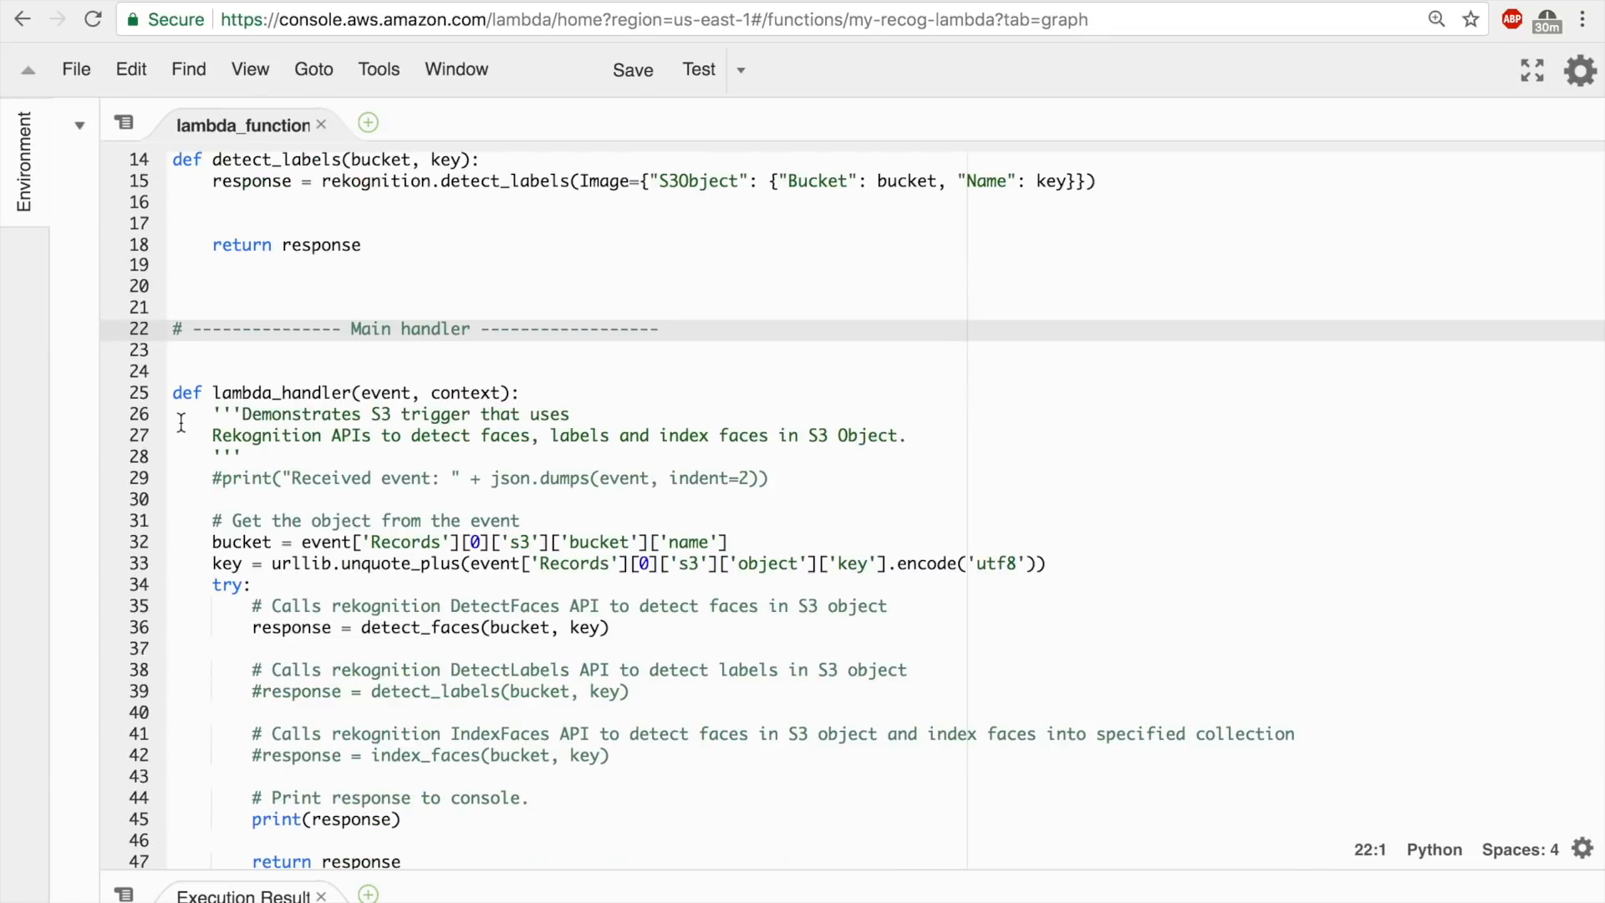
# Review the remaining code and examine the line that creates the boto3 rekognition client.
pyautogui.scroll(-1, 259, 395)
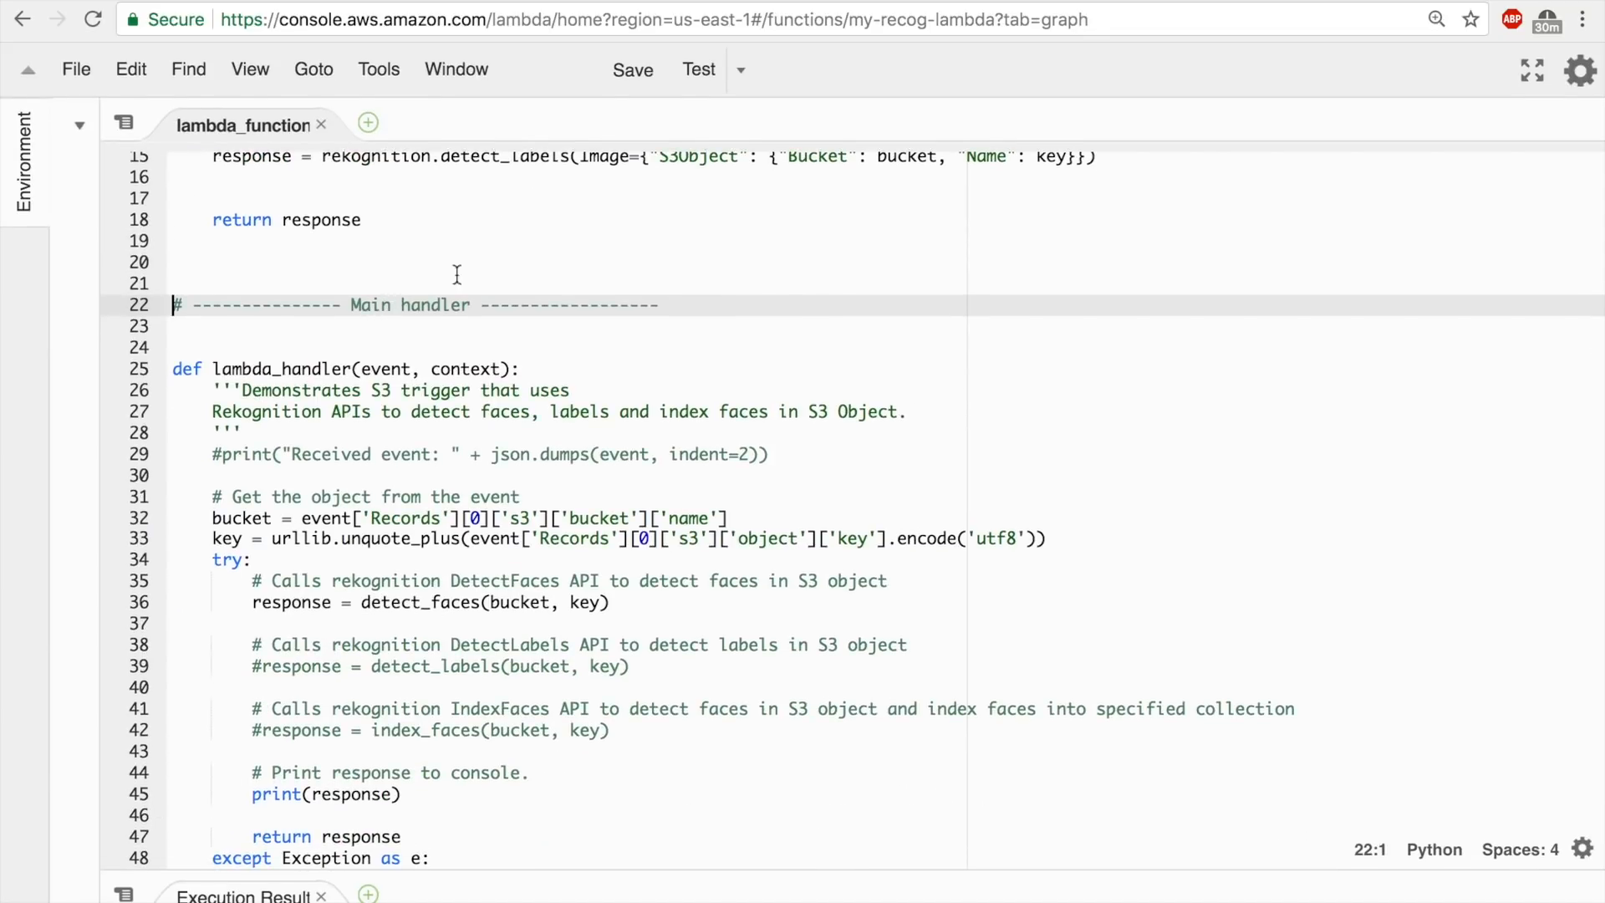
pyautogui.scroll(-3, 554, 481)
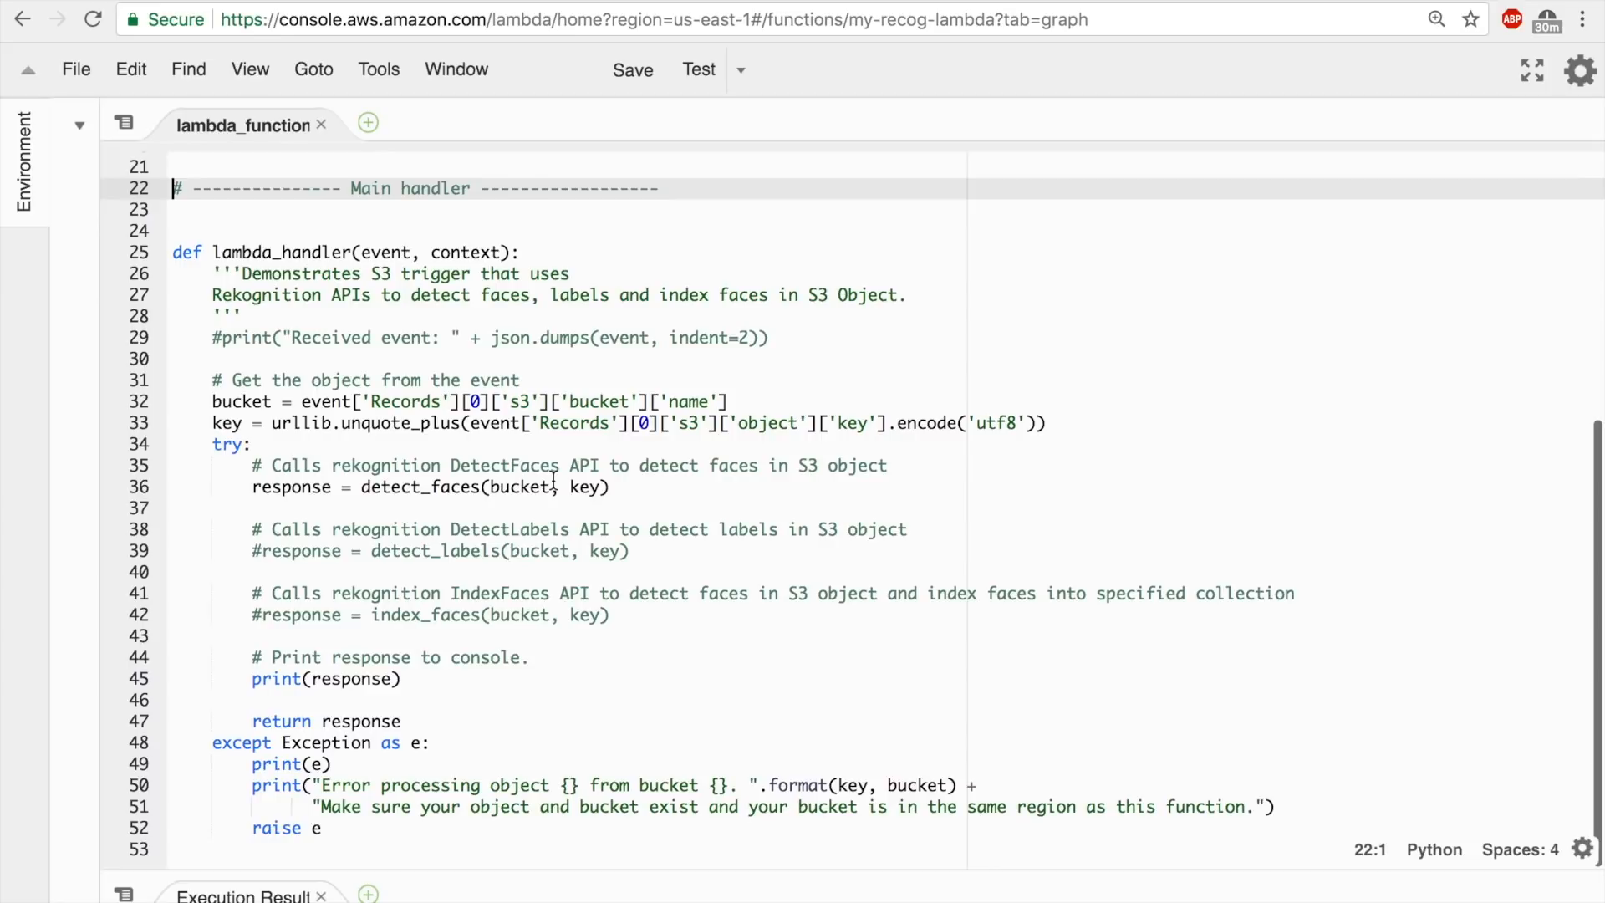
pyautogui.scroll(10, 535, 468)
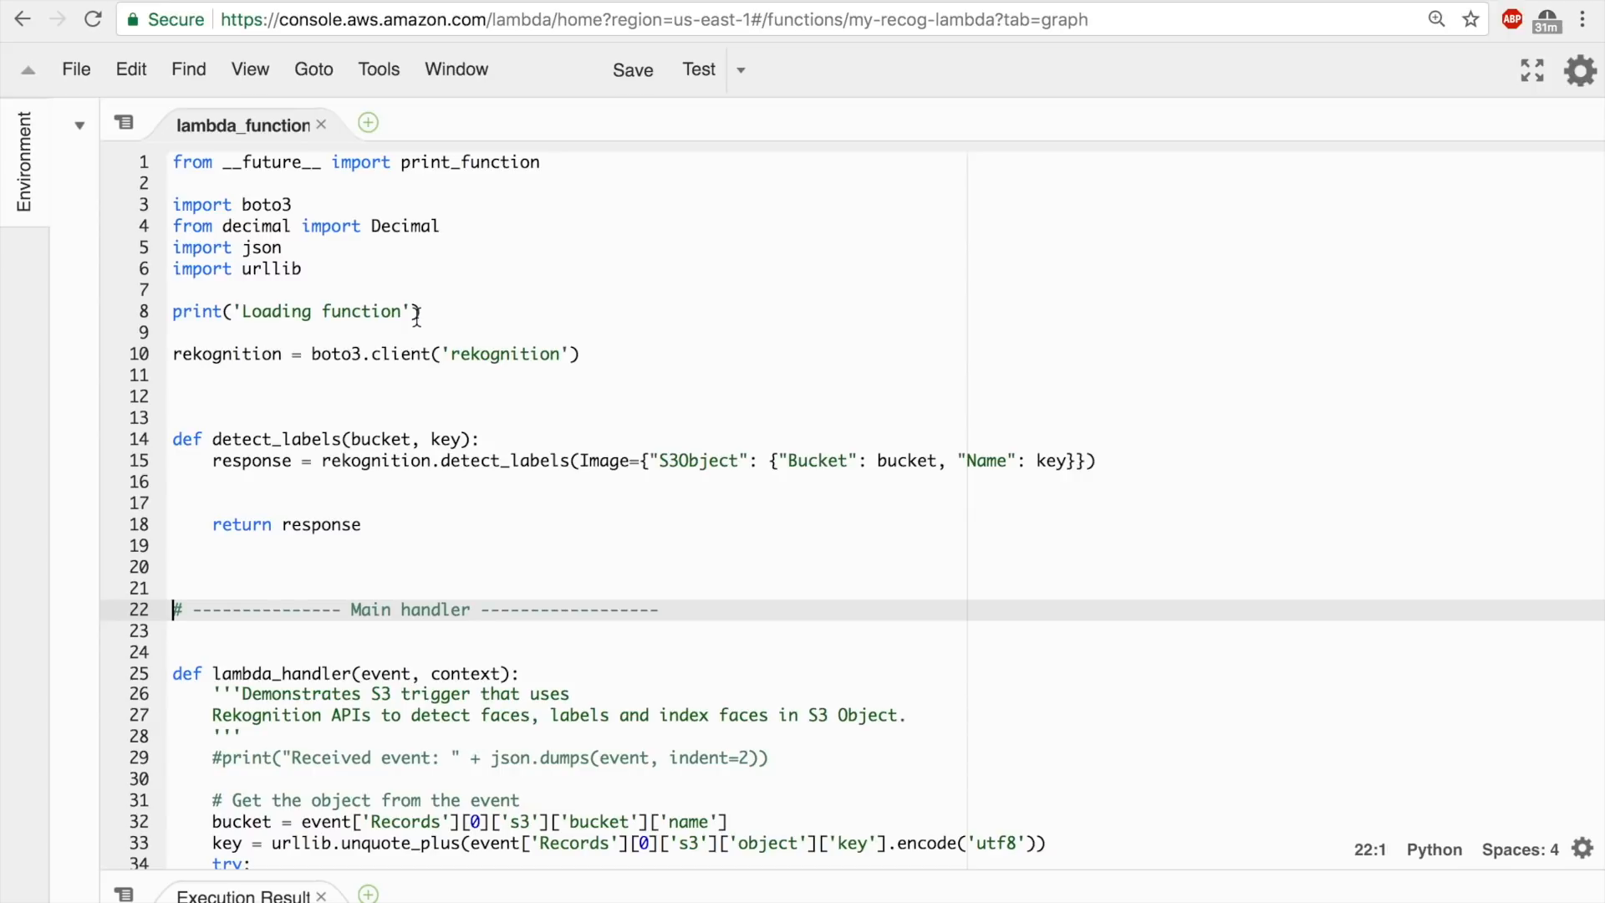
pyautogui.moveTo(599, 354); pyautogui.dragTo(173, 354)
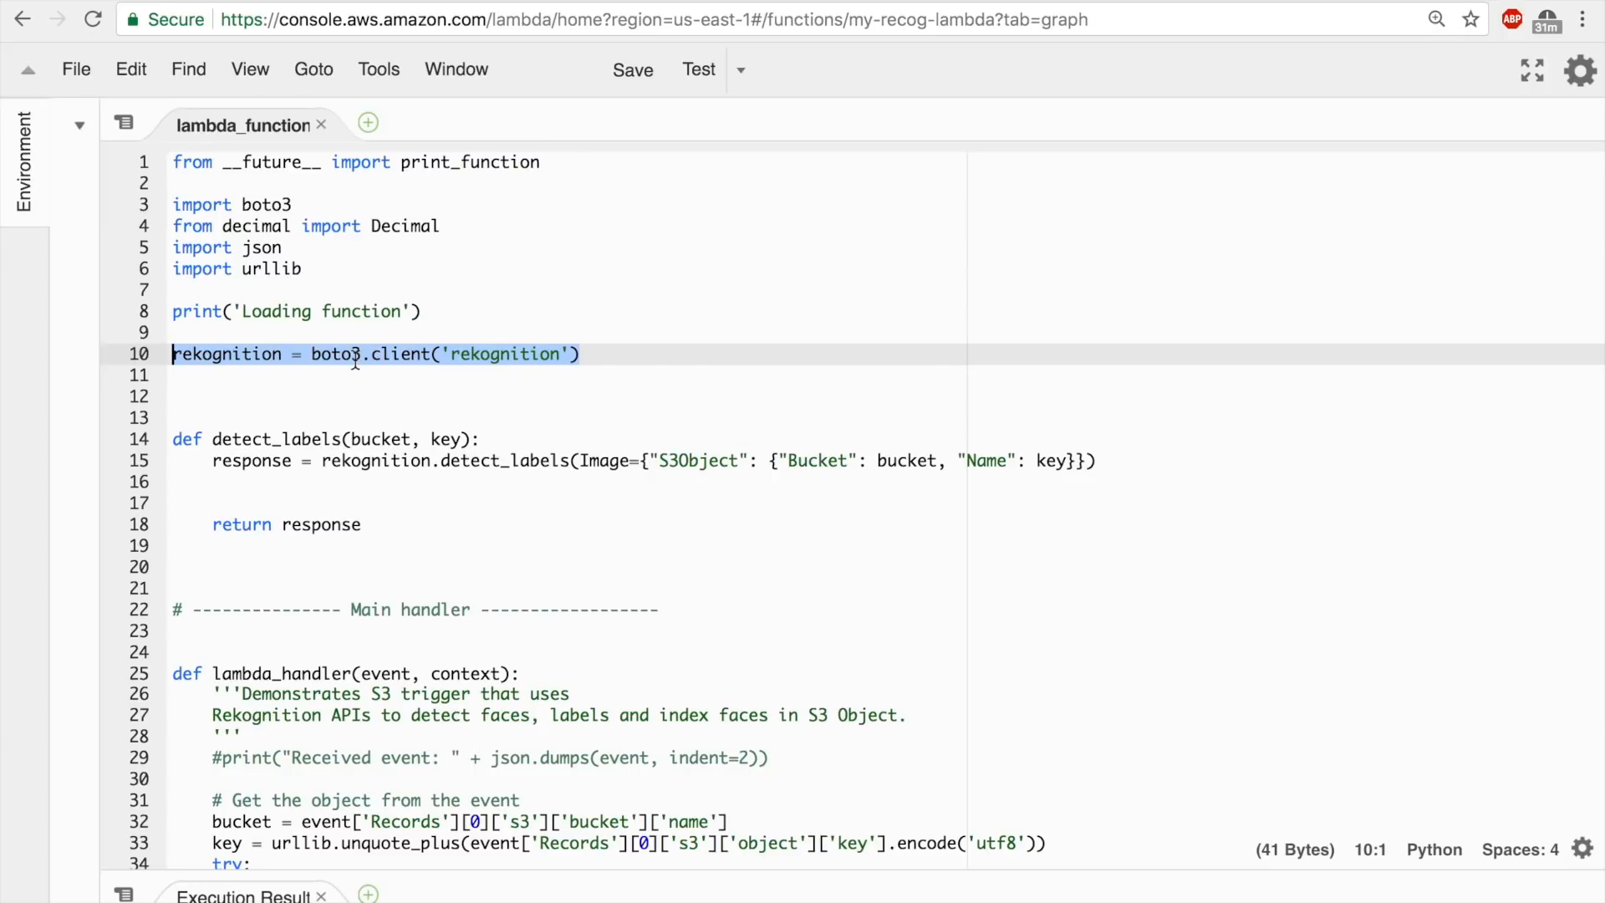
pyautogui.click(524, 369)
pyautogui.moveTo(623, 354); pyautogui.dragTo(449, 355)
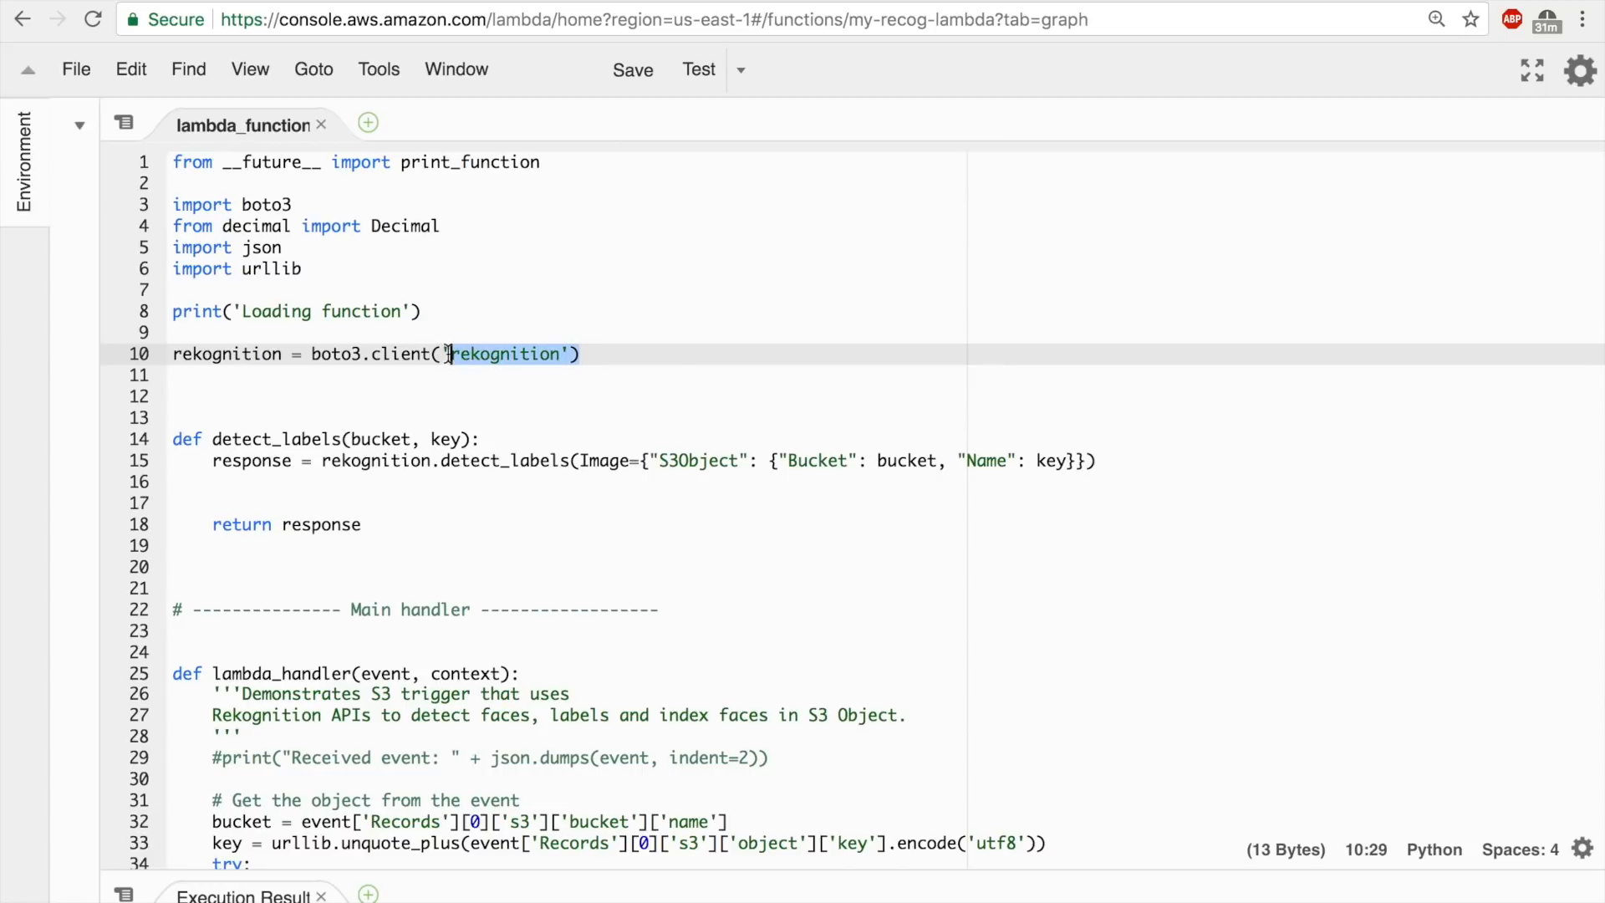
pyautogui.click(597, 349)
# Examine the try block in lambda_handler and compare its Rekognition calls with the remaining detect_labels helper.
pyautogui.scroll(-3, 555, 437)
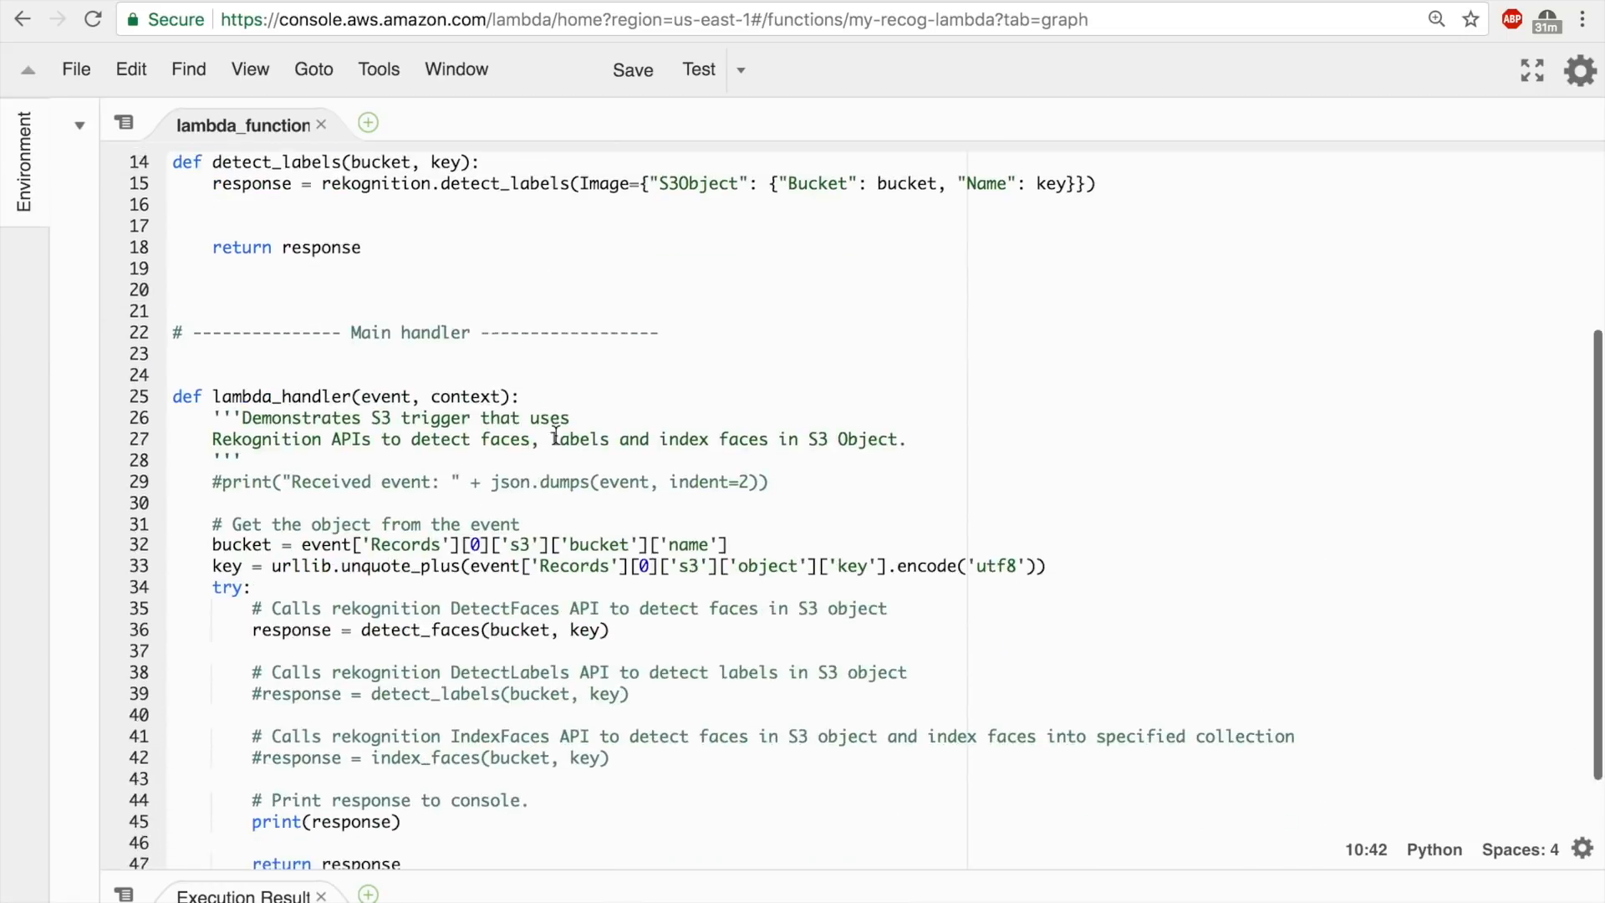
pyautogui.scroll(-2, 555, 436)
pyautogui.click(524, 436)
pyautogui.scroll(-3, 524, 437)
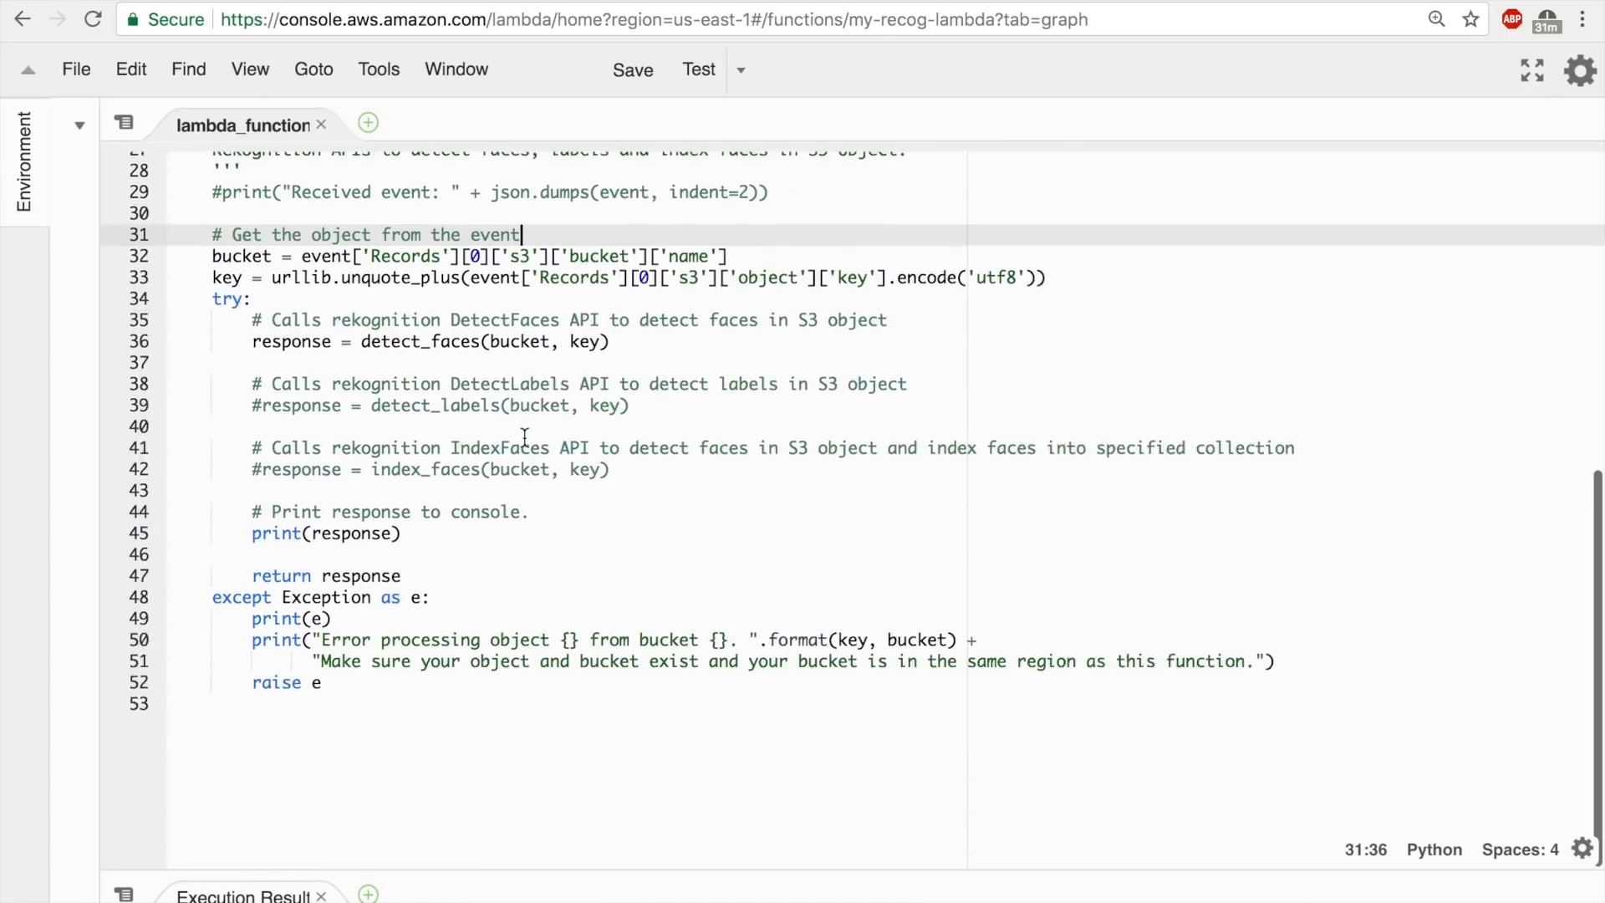
pyautogui.scroll(-2, 524, 437)
pyautogui.moveTo(204, 210); pyautogui.dragTo(548, 477)
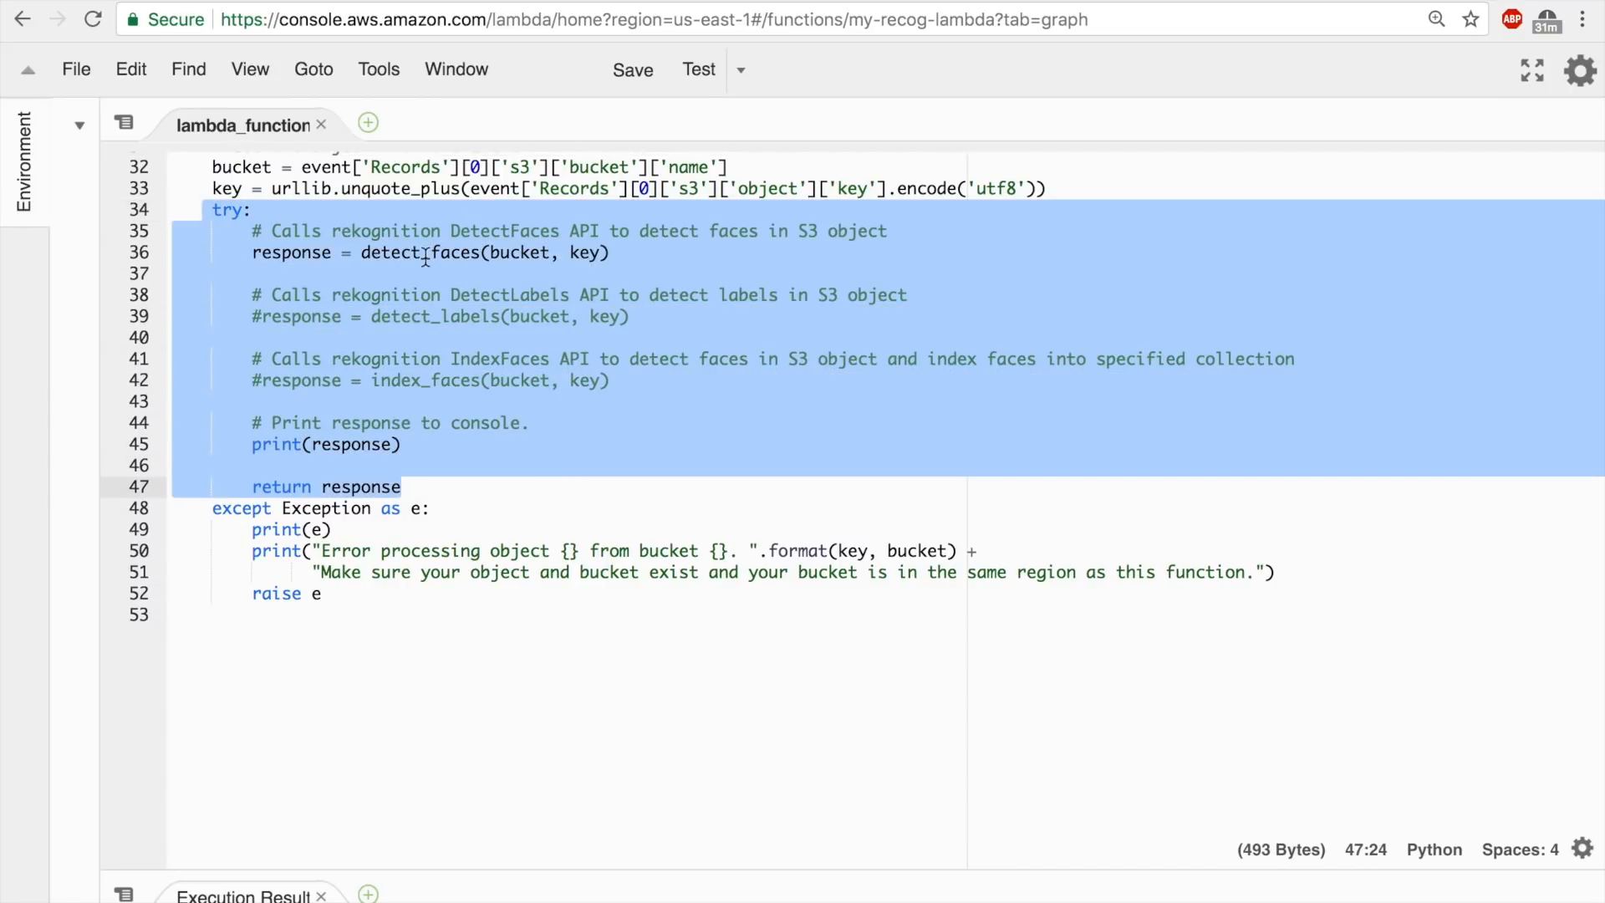
pyautogui.scroll(4, 434, 276)
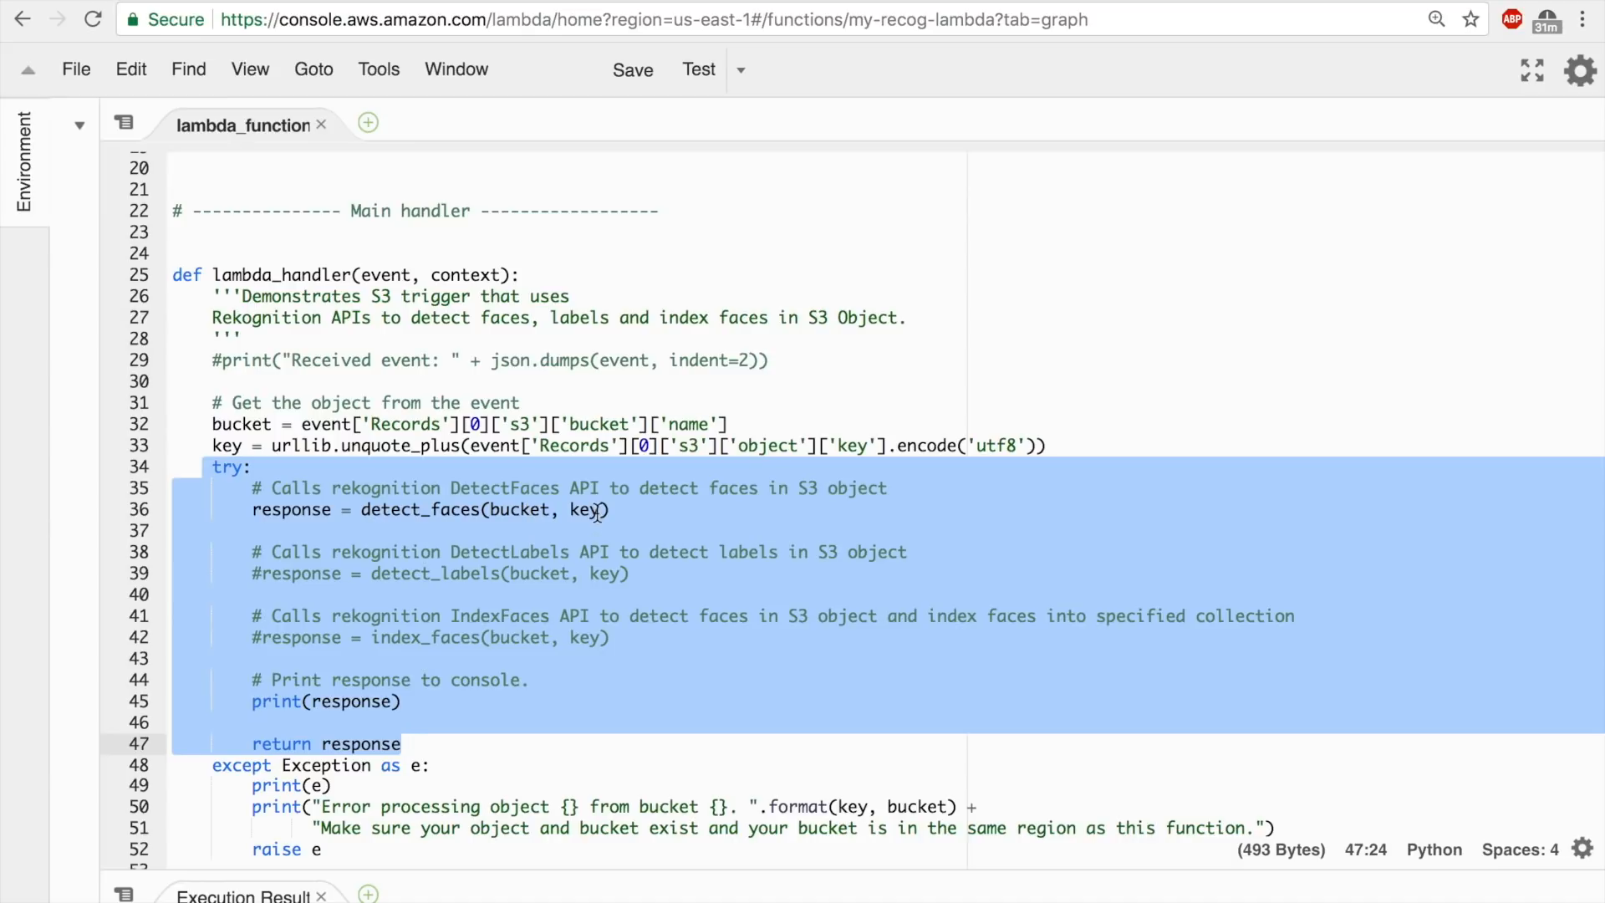
pyautogui.click(631, 519)
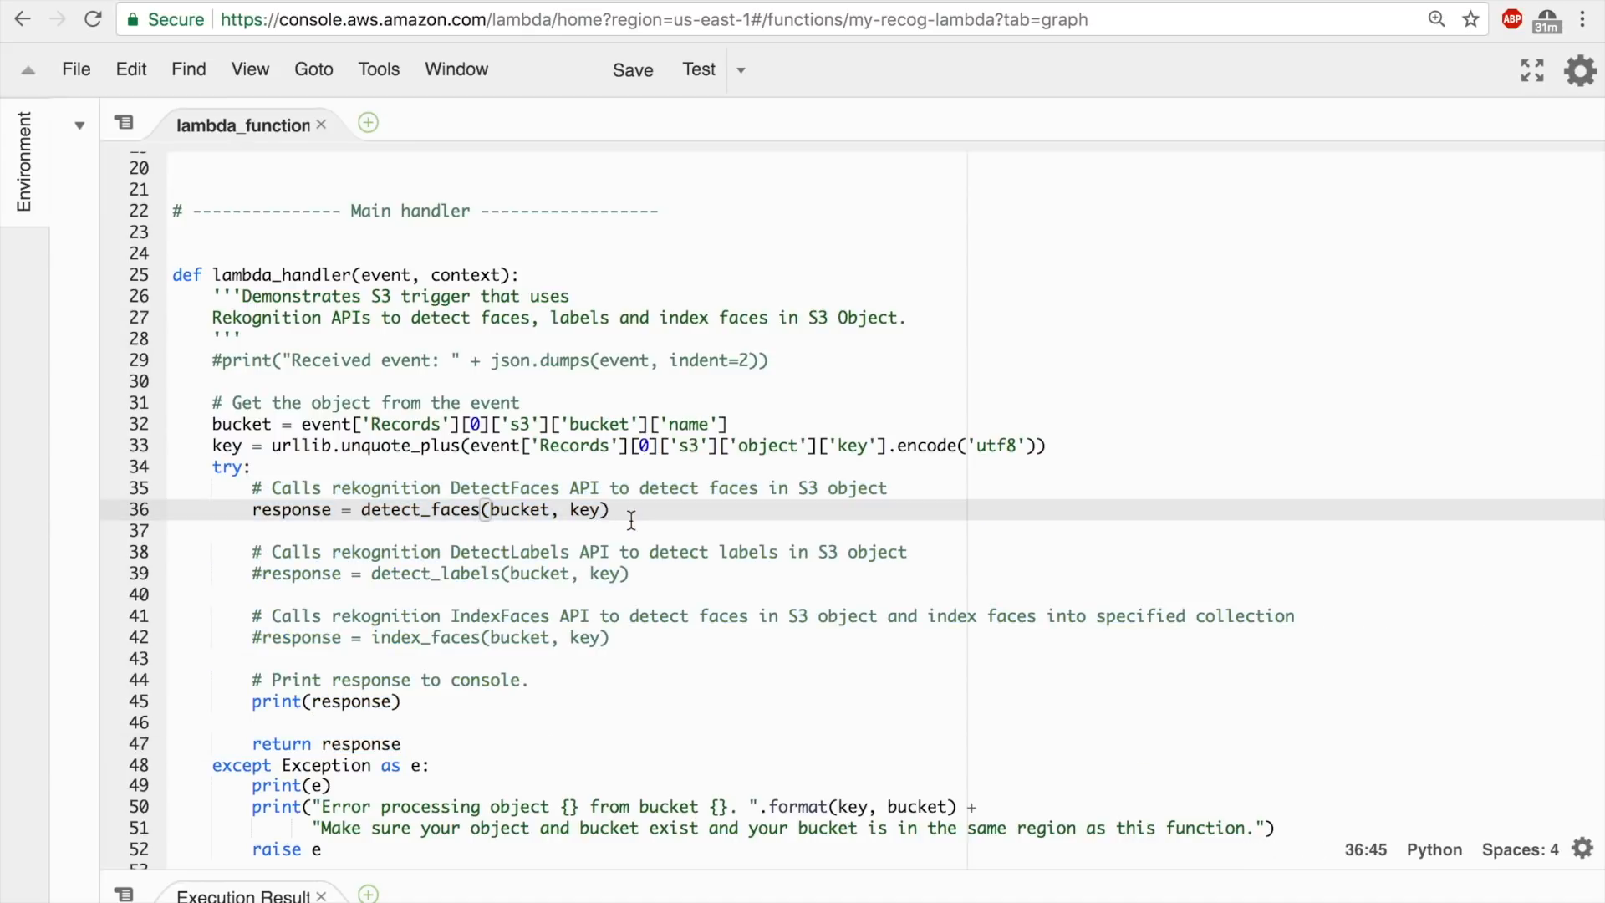
pyautogui.scroll(6, 631, 518)
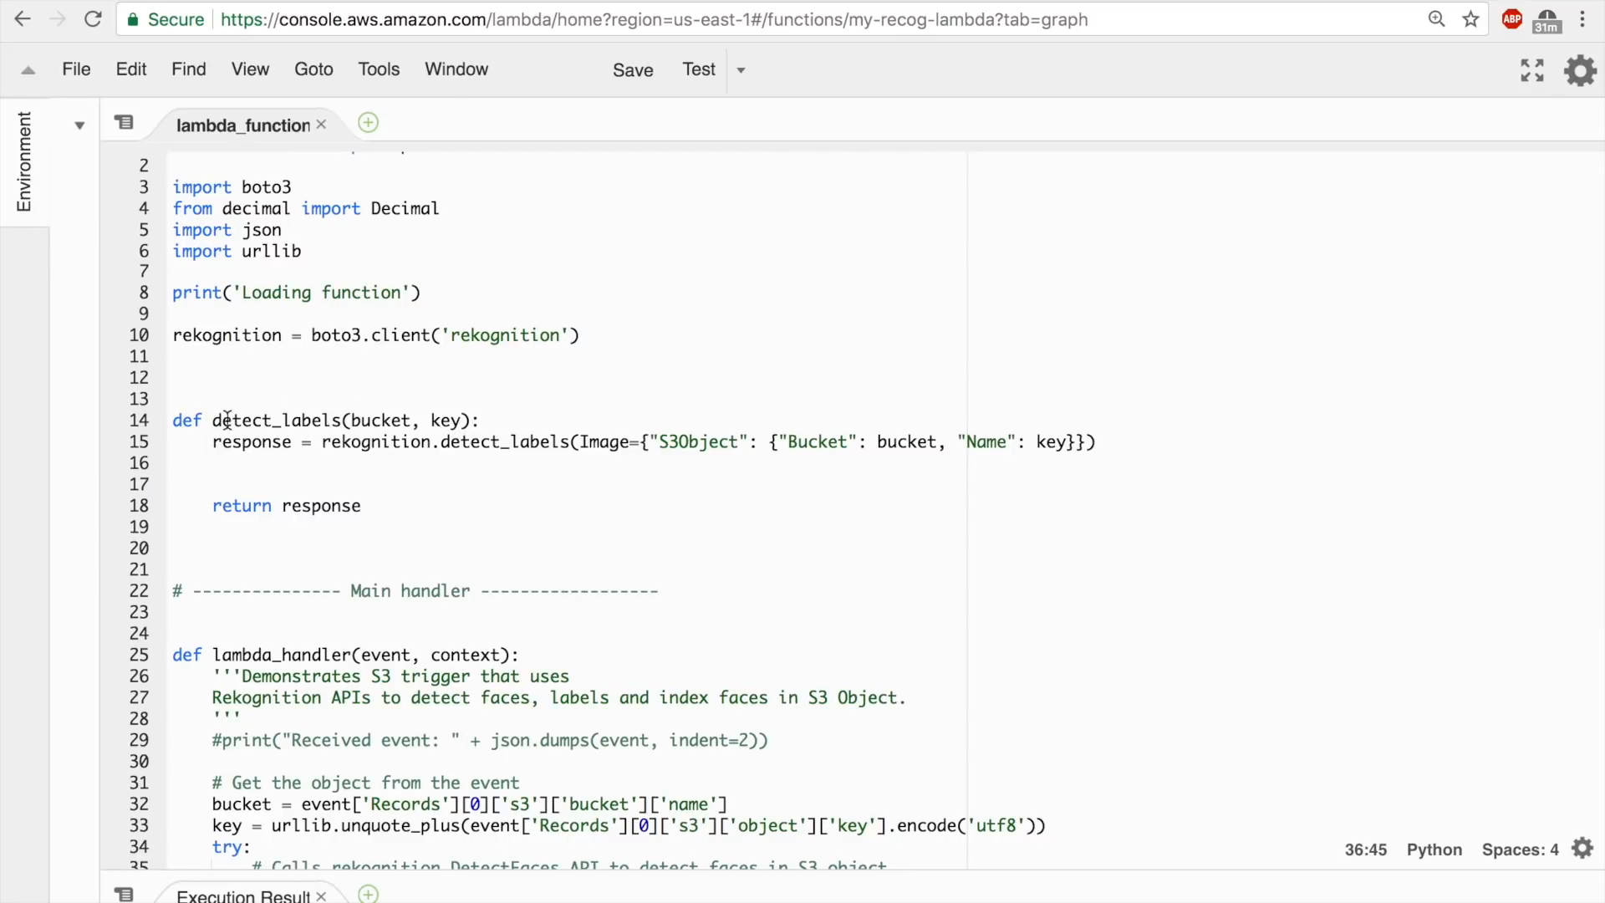
pyautogui.scroll(-3, 418, 488)
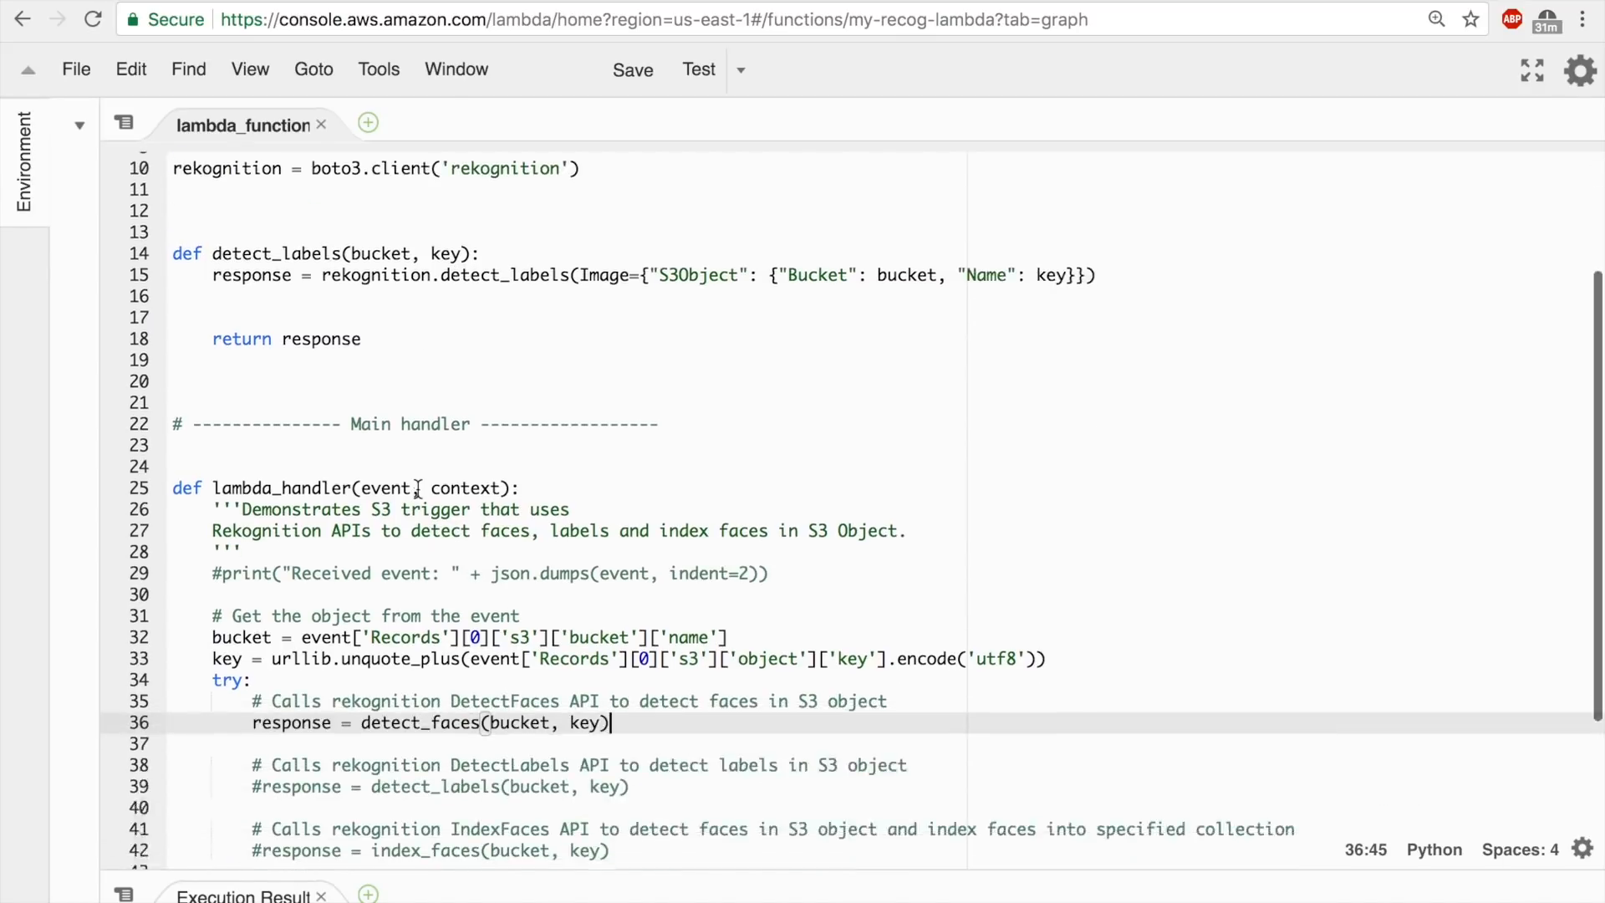
pyautogui.scroll(-5, 418, 488)
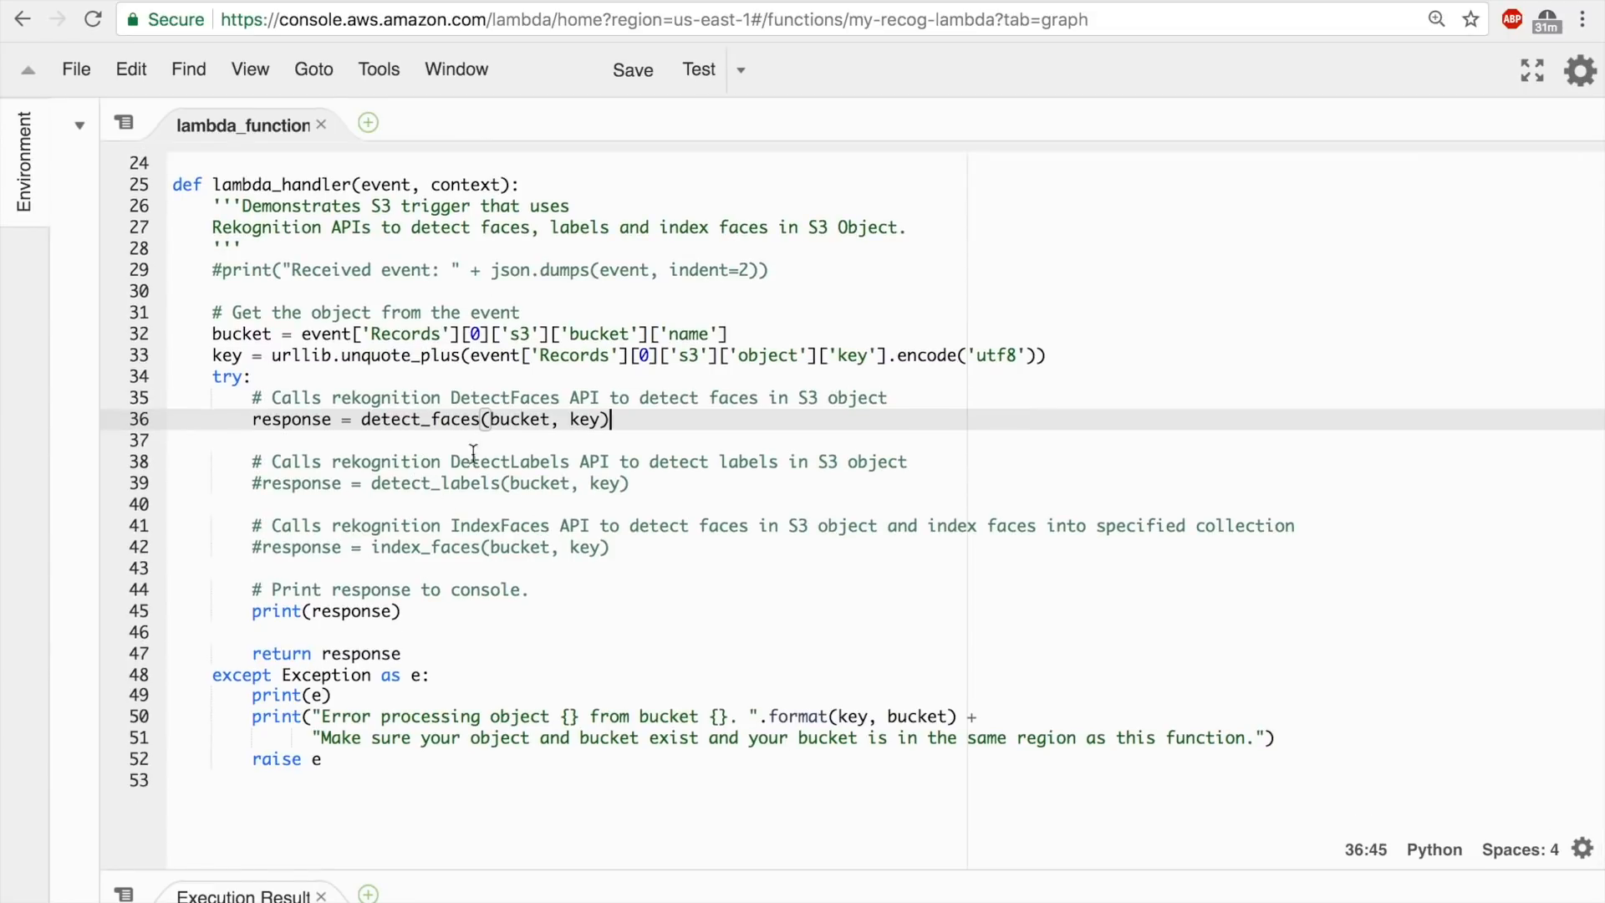
# Uncomment the response = detect_labels(bucket, key) line in lambda_handler's try block.
pyautogui.moveTo(646, 485); pyautogui.dragTo(243, 461)
pyautogui.click(273, 485)
pyautogui.click(254, 483)
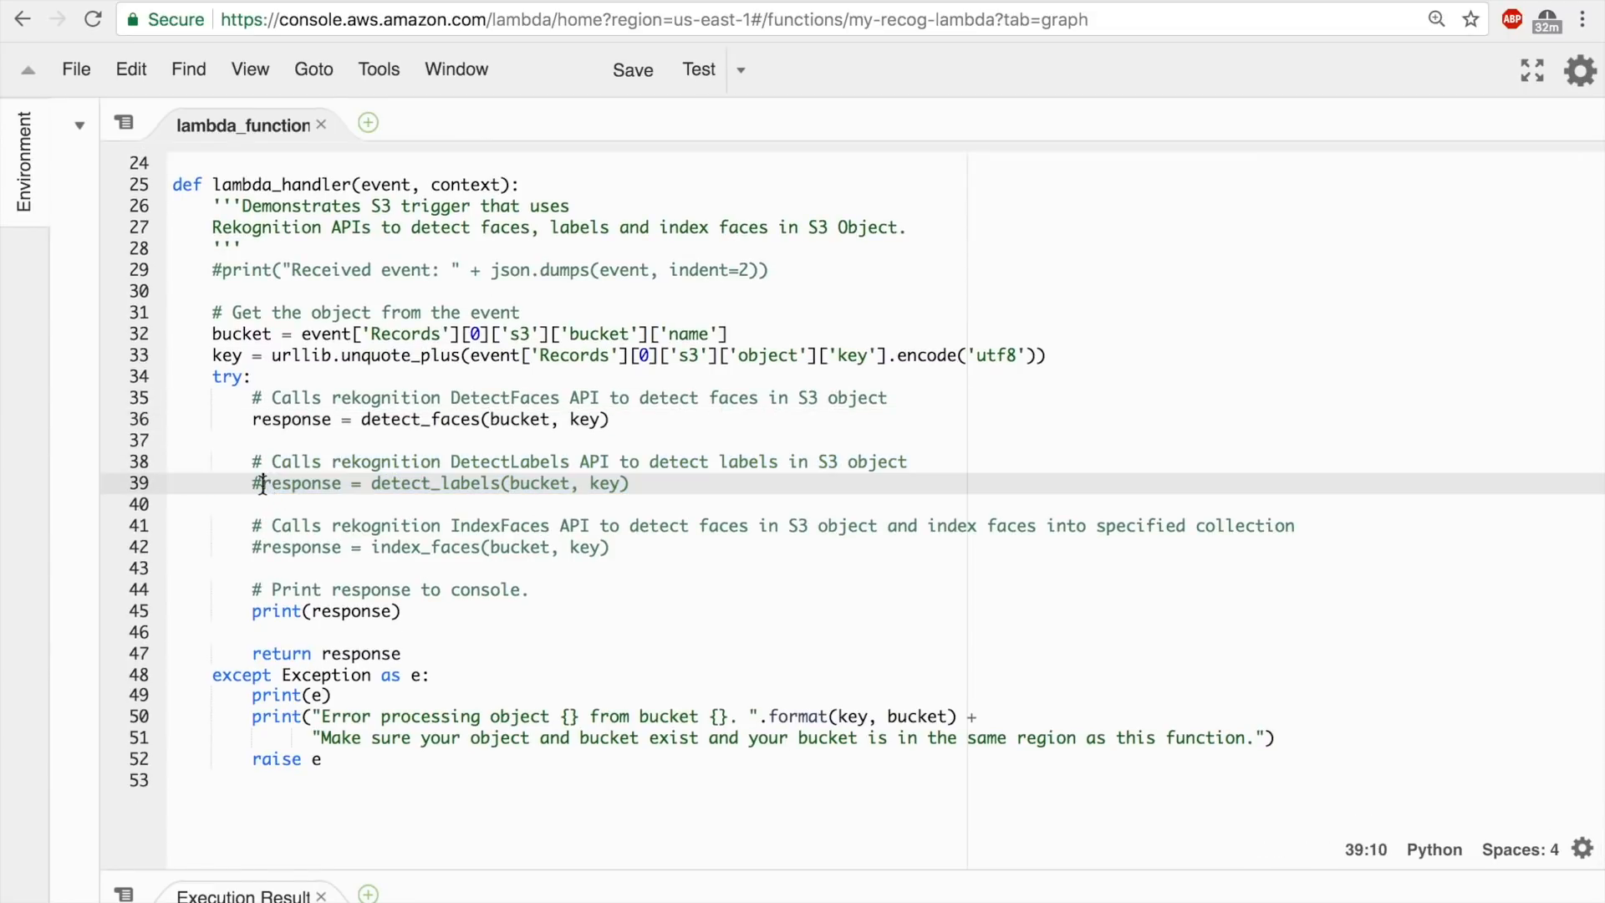
pyautogui.press('Delete')
pyautogui.click(270, 463)
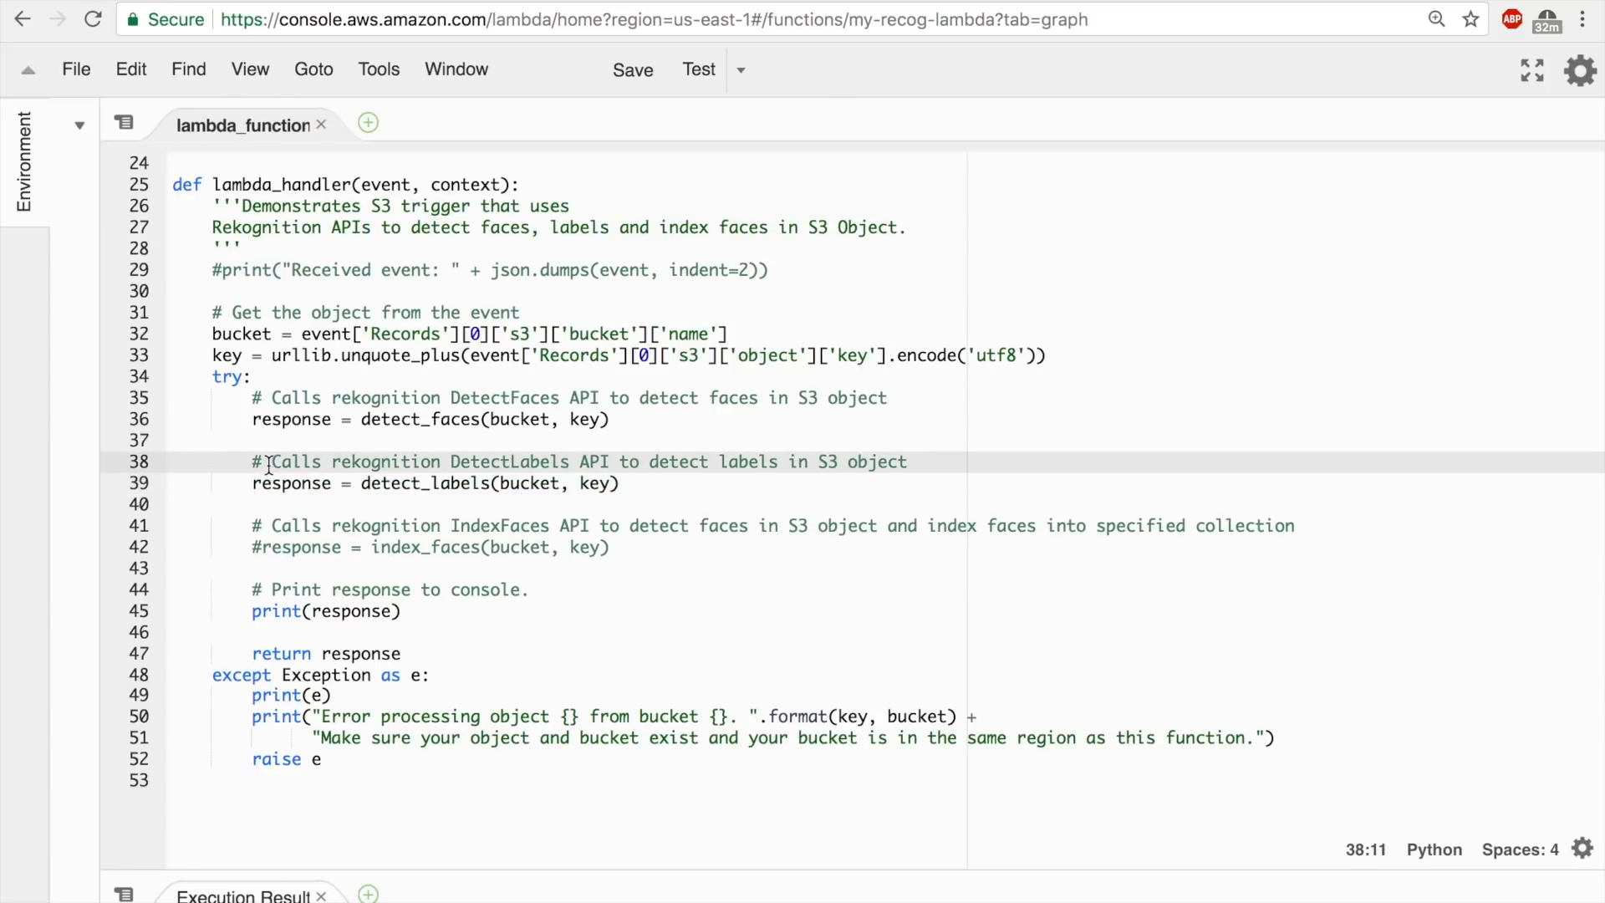
# Delete the detect_faces call and the commented-out index_faces call, with their description comments, from lambda_handler's try block.
pyautogui.click(258, 418)
pyautogui.moveTo(253, 397); pyautogui.dragTo(712, 427)
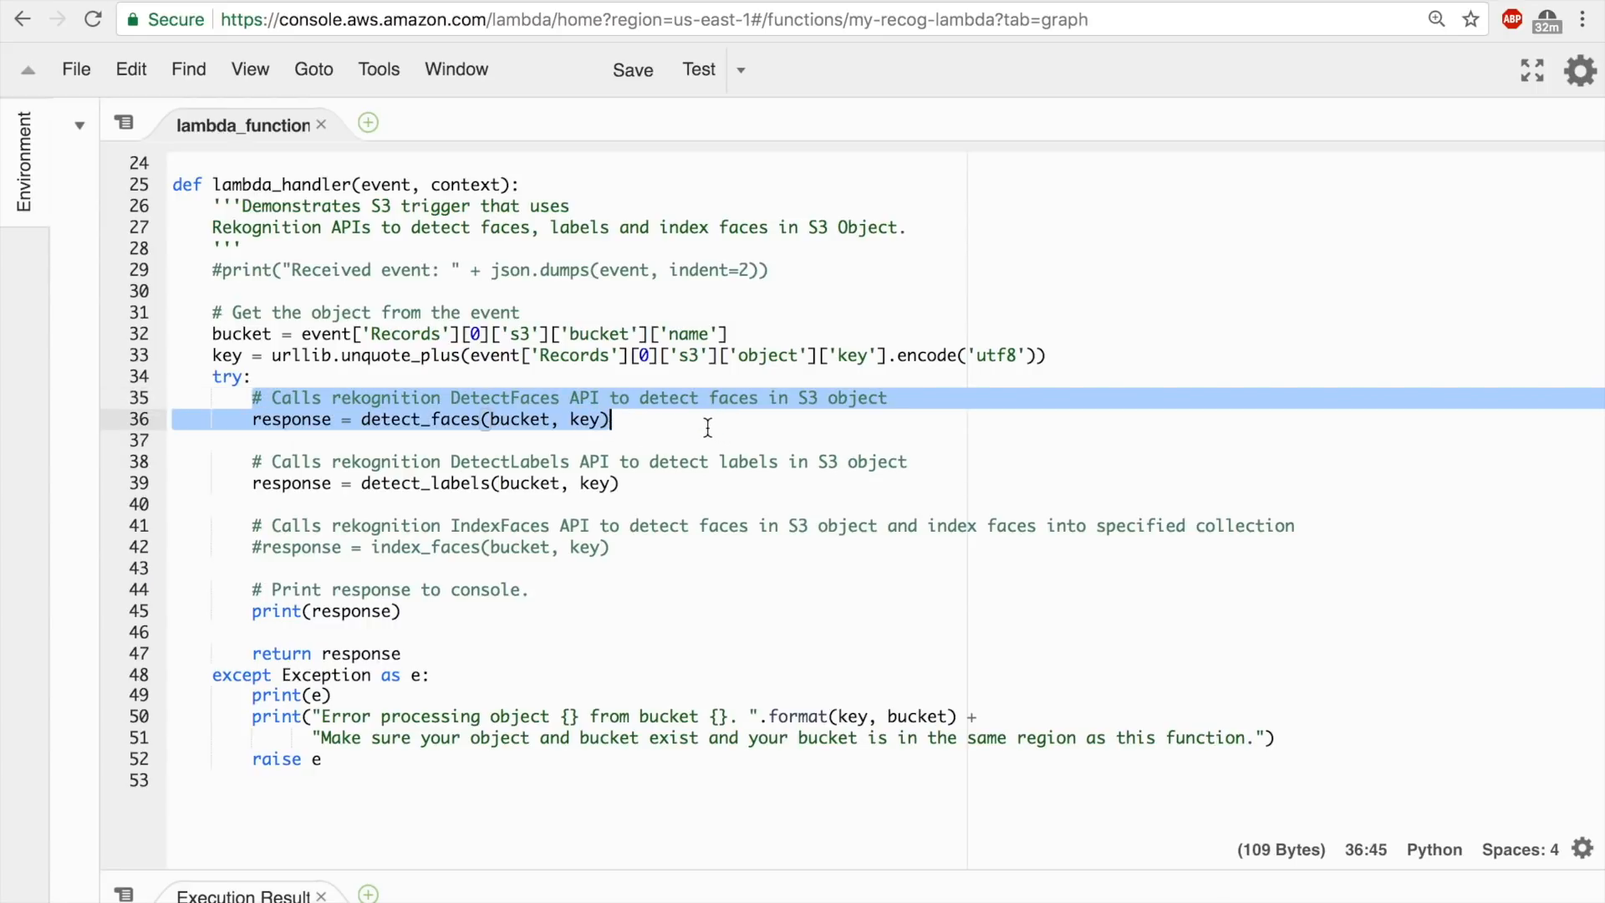
pyautogui.press('BackSpace')
pyautogui.moveTo(619, 526); pyautogui.dragTo(255, 508)
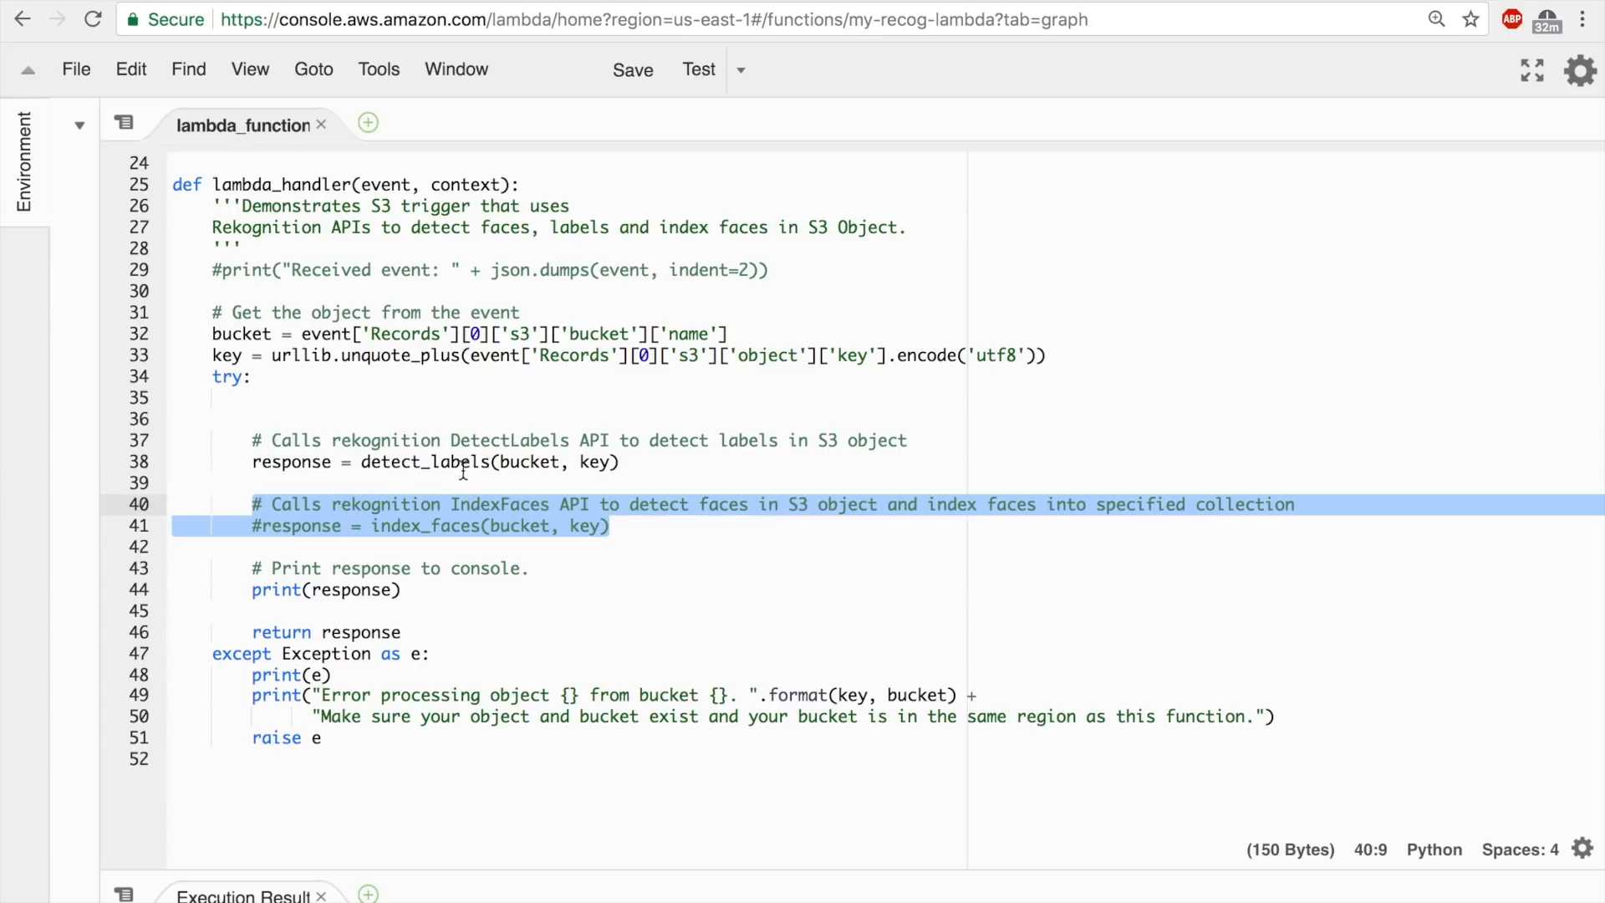
pyautogui.press('BackSpace')
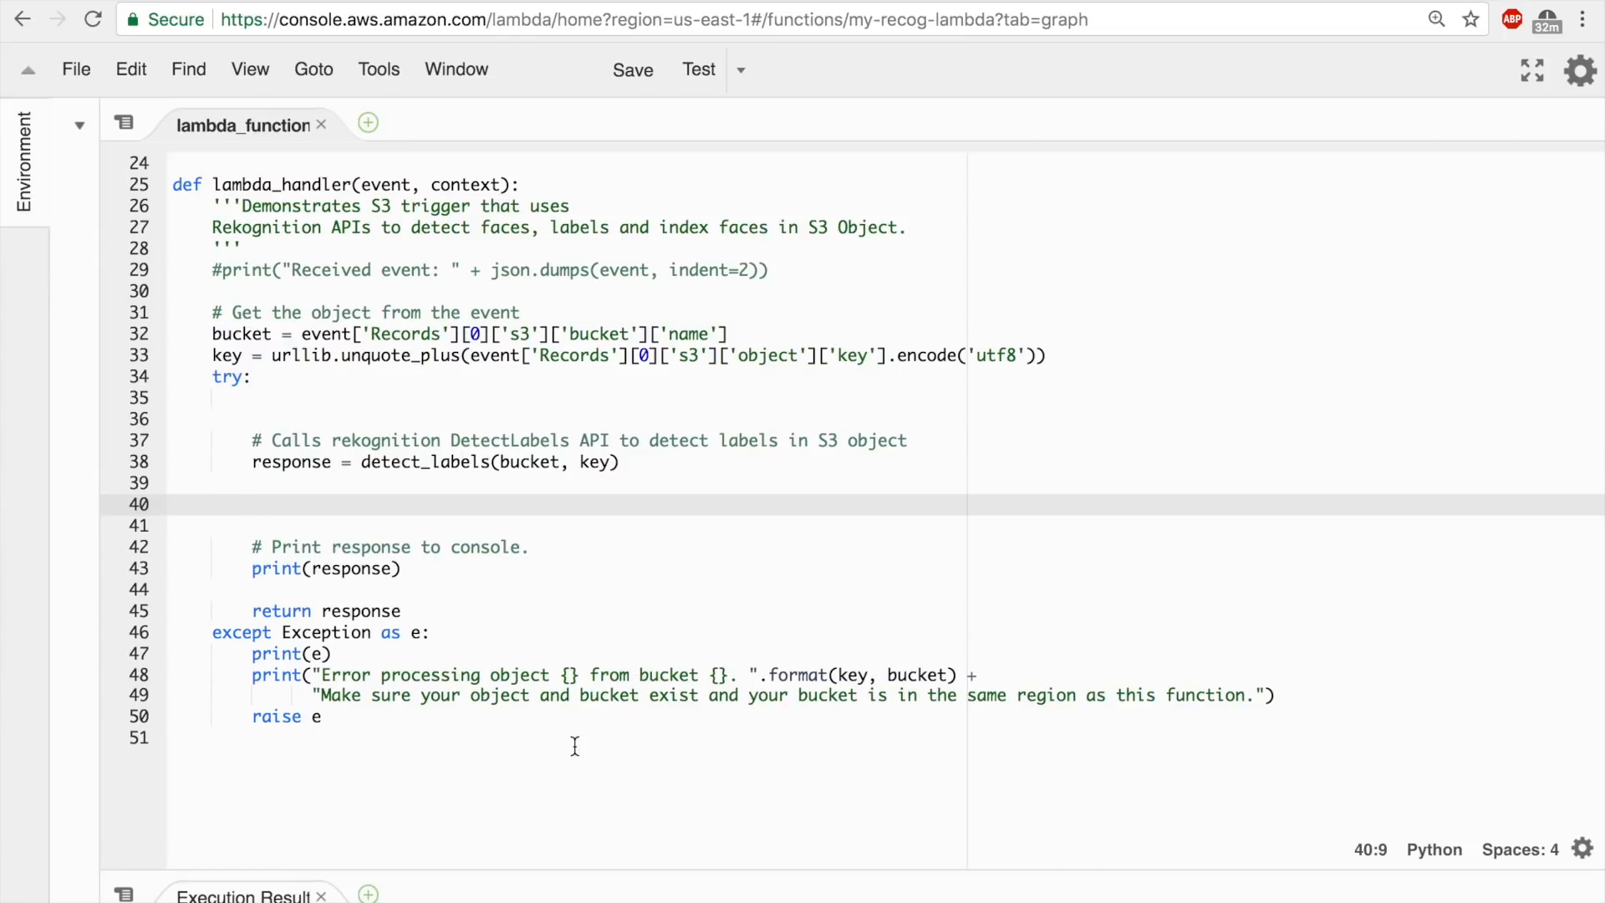
# Exit the full-screen code editor and save the edited my-recog-lambda function.
pyautogui.scroll(6, 575, 747)
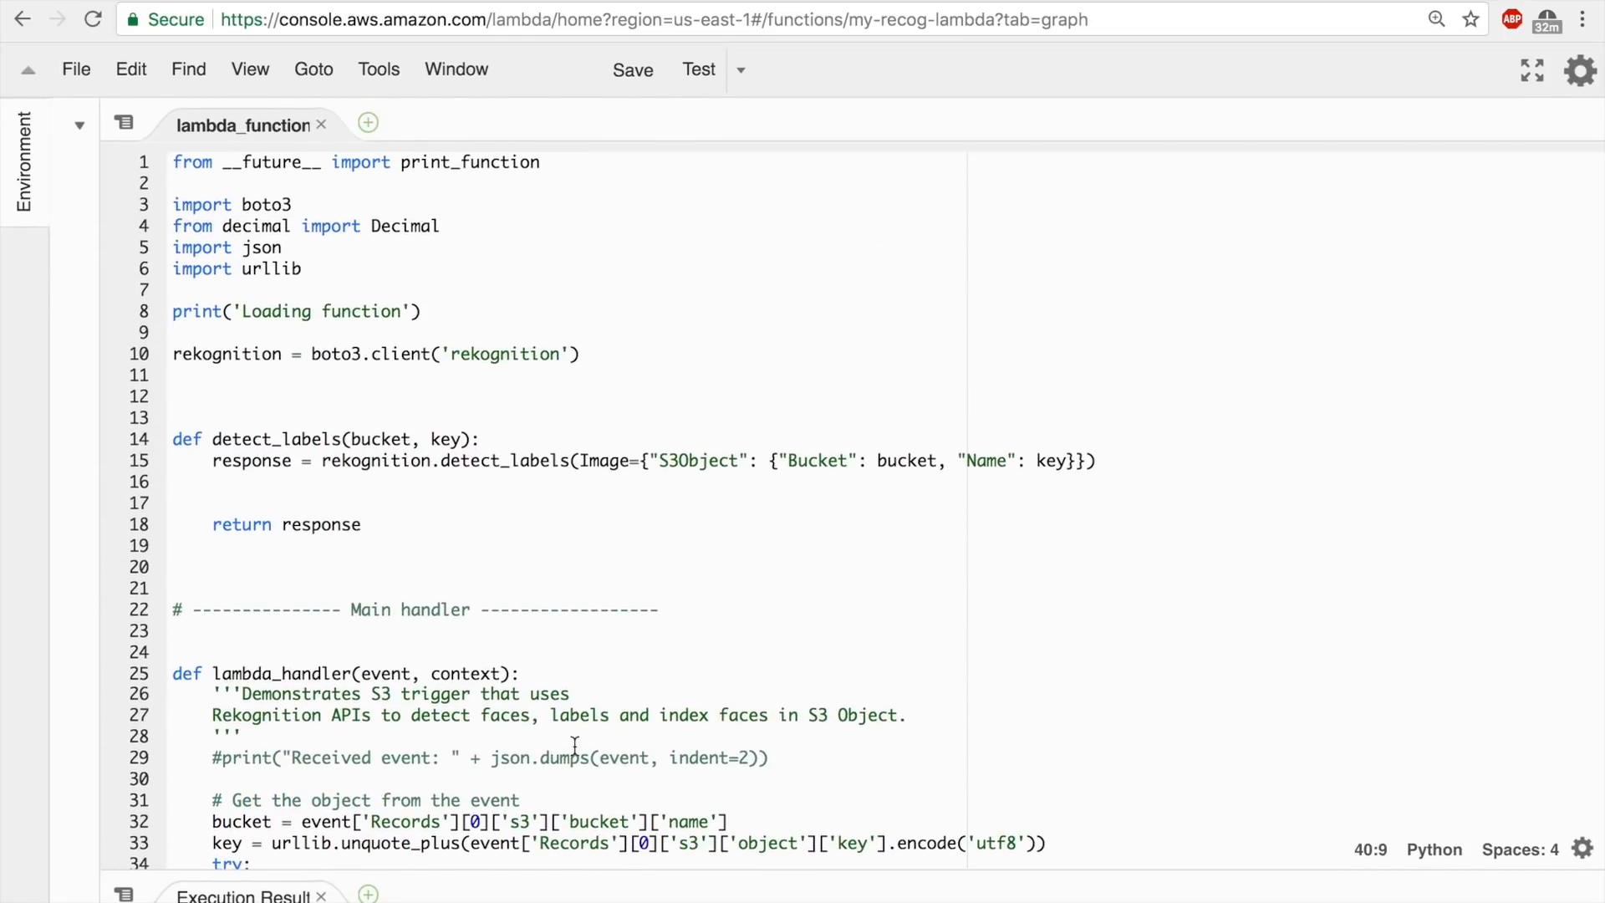
pyautogui.scroll(-1, 575, 746)
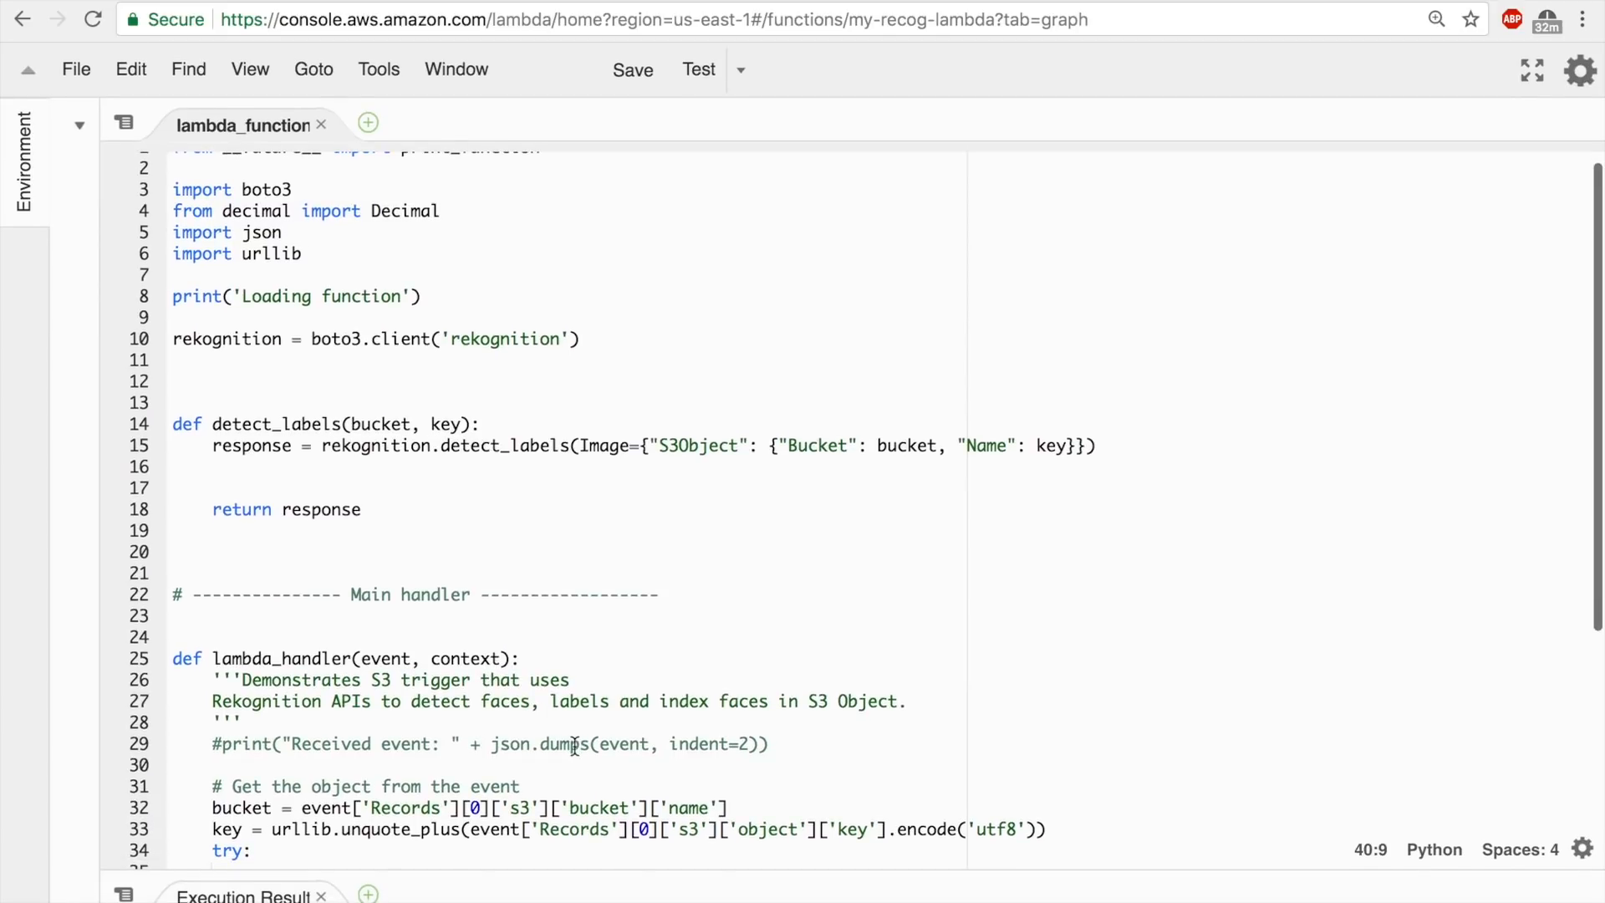
pyautogui.click(1542, 74)
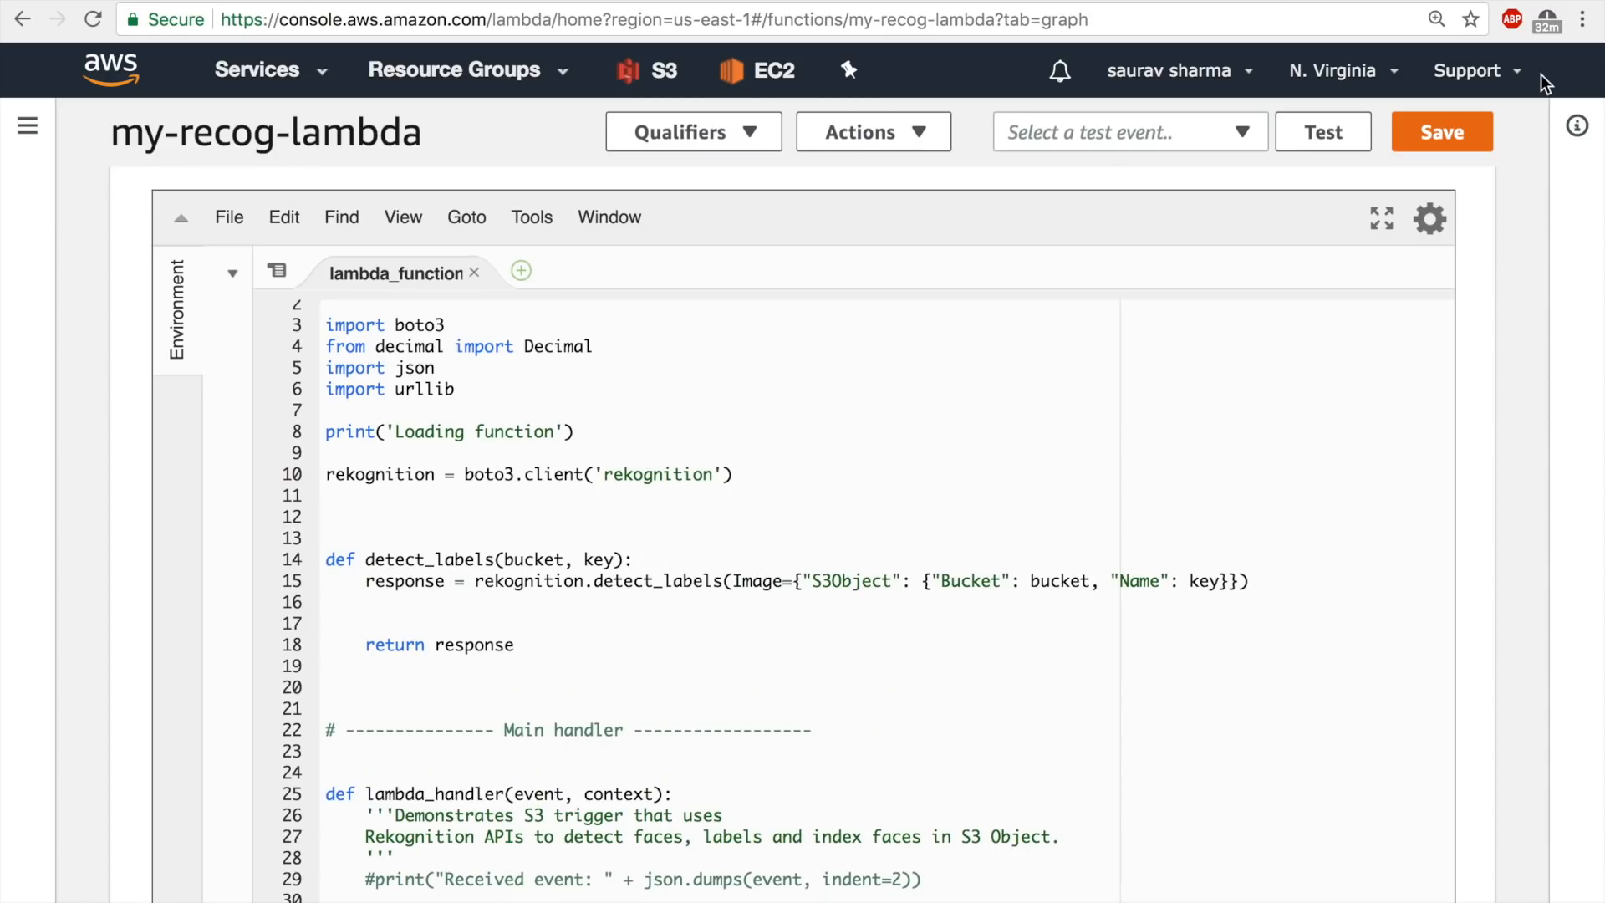
pyautogui.click(1449, 133)
pyautogui.scroll(5, 1160, 409)
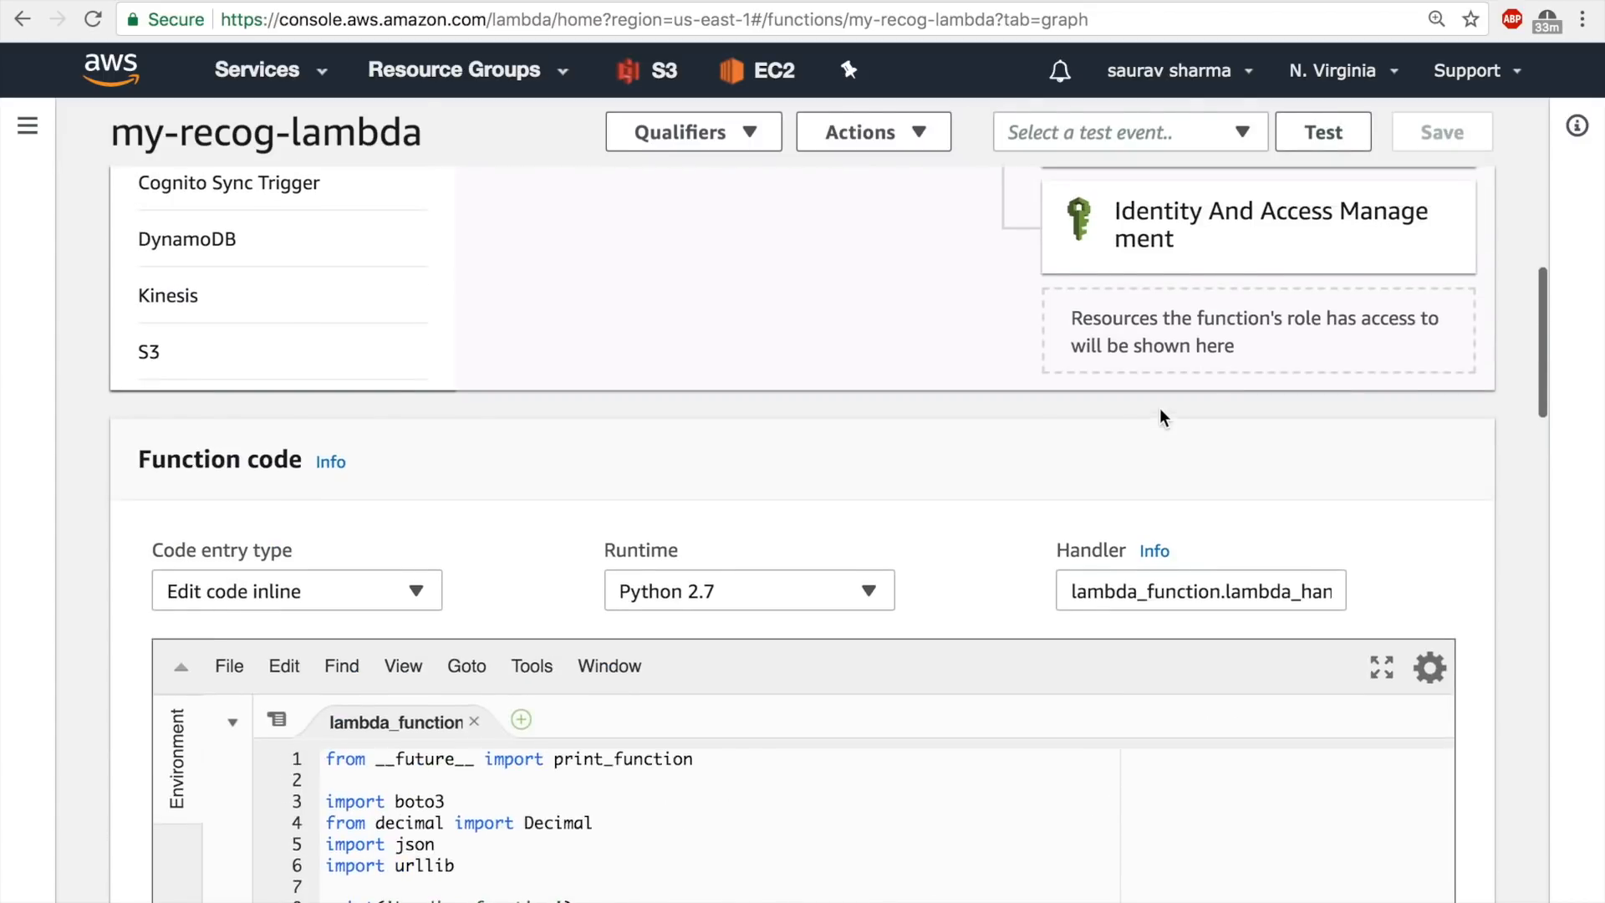
pyautogui.scroll(5, 1160, 408)
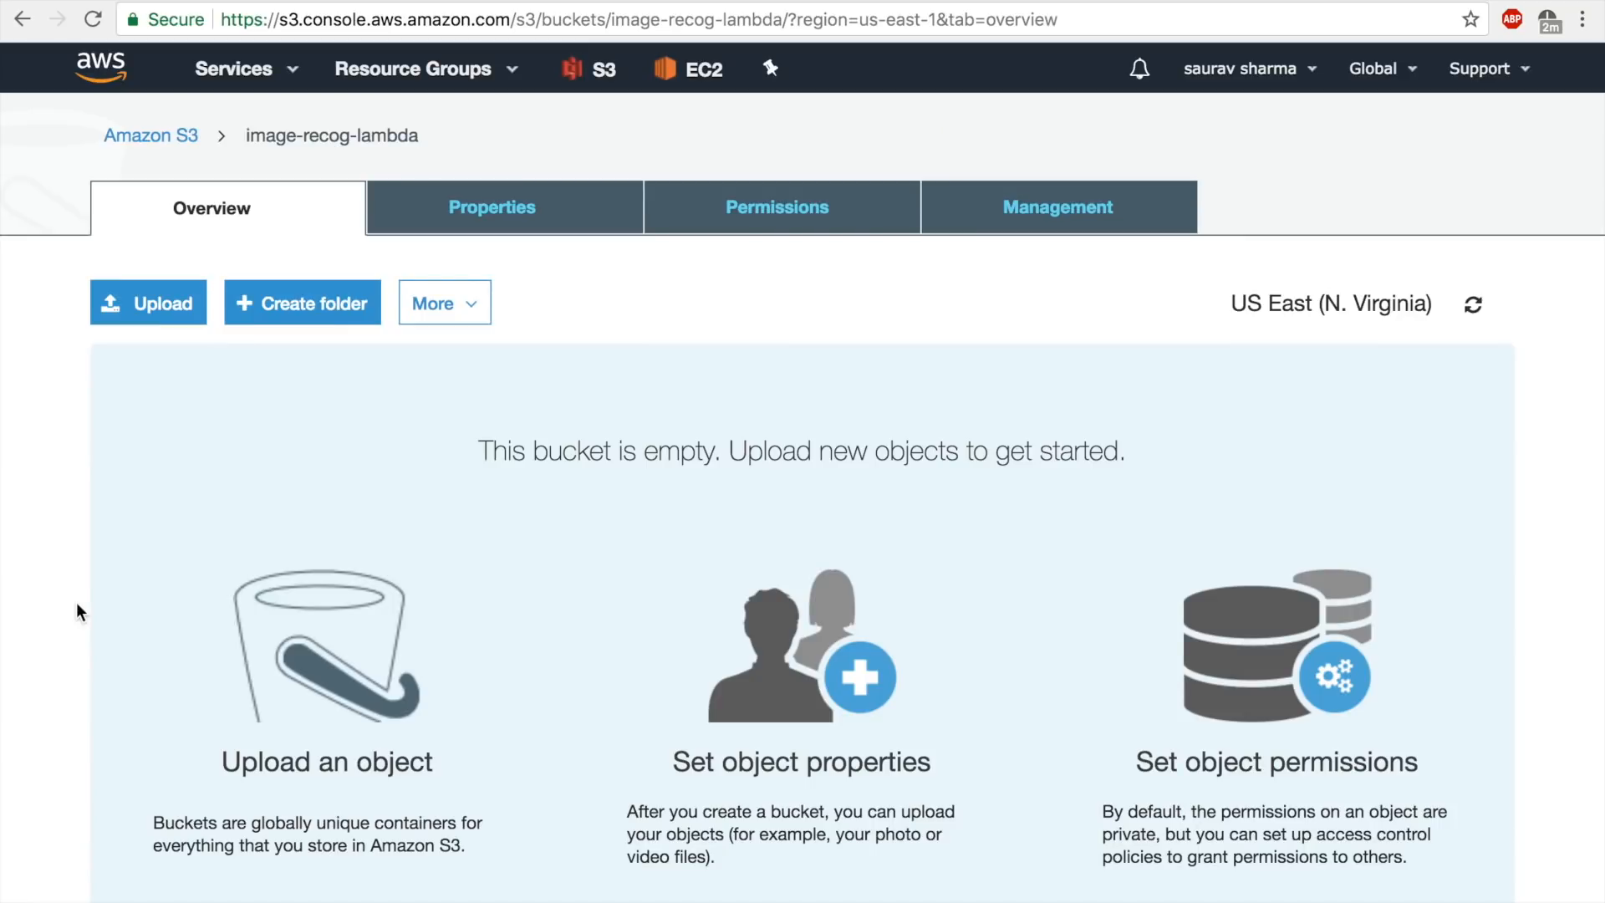
# Upload fruits.jpg from the local images folder to the image-recog-lambda S3 bucket.
pyautogui.click(164, 310)
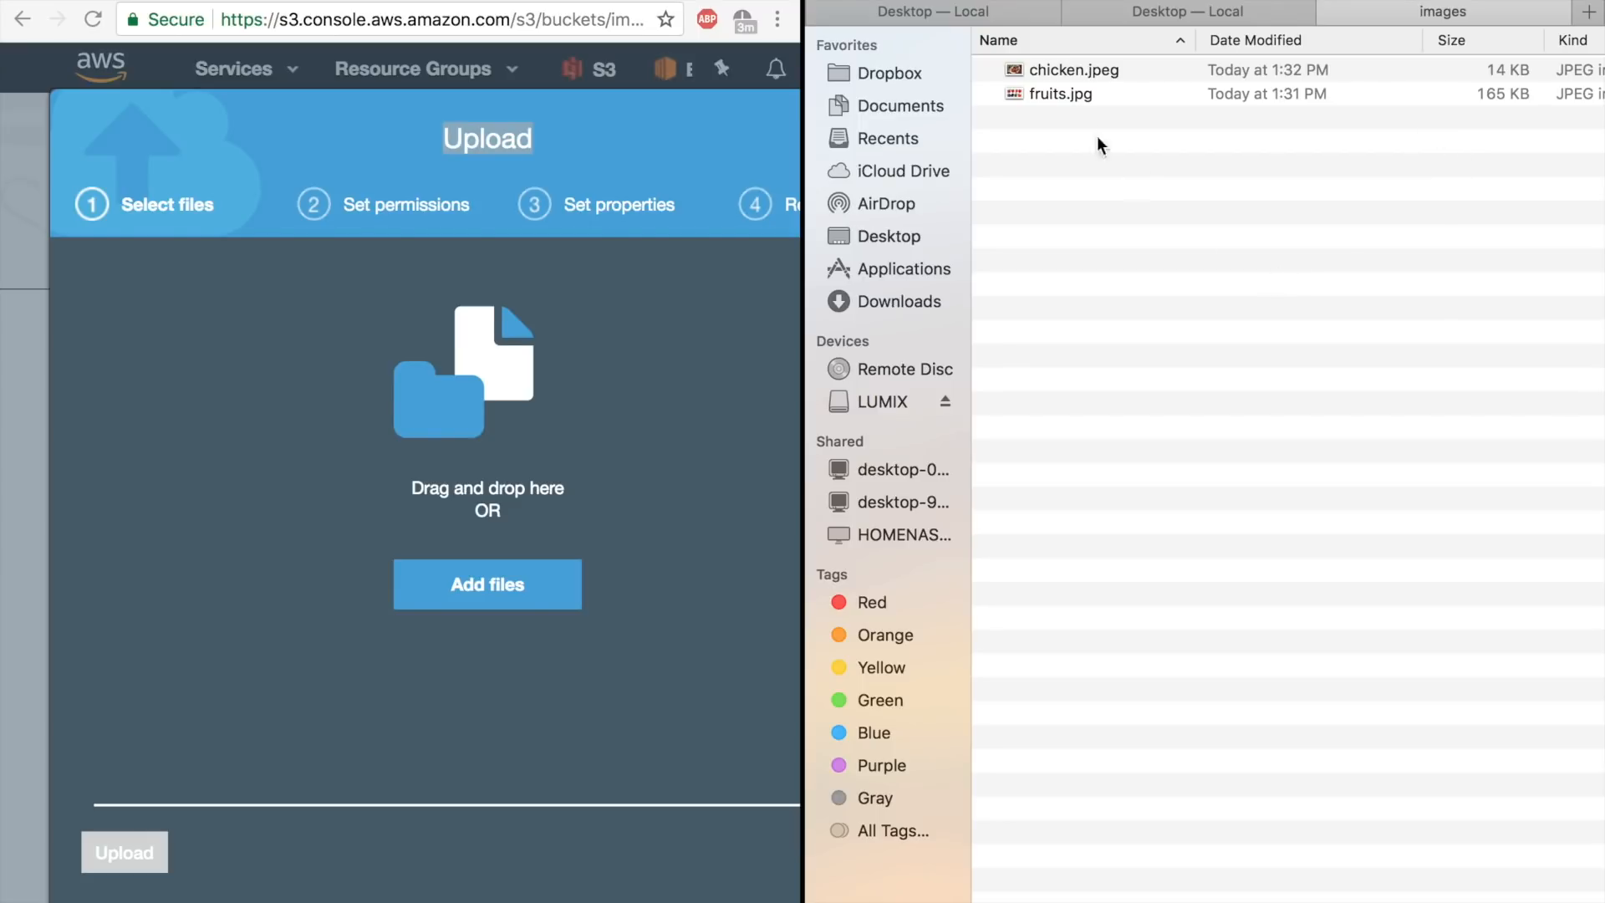
pyautogui.click(1082, 102)
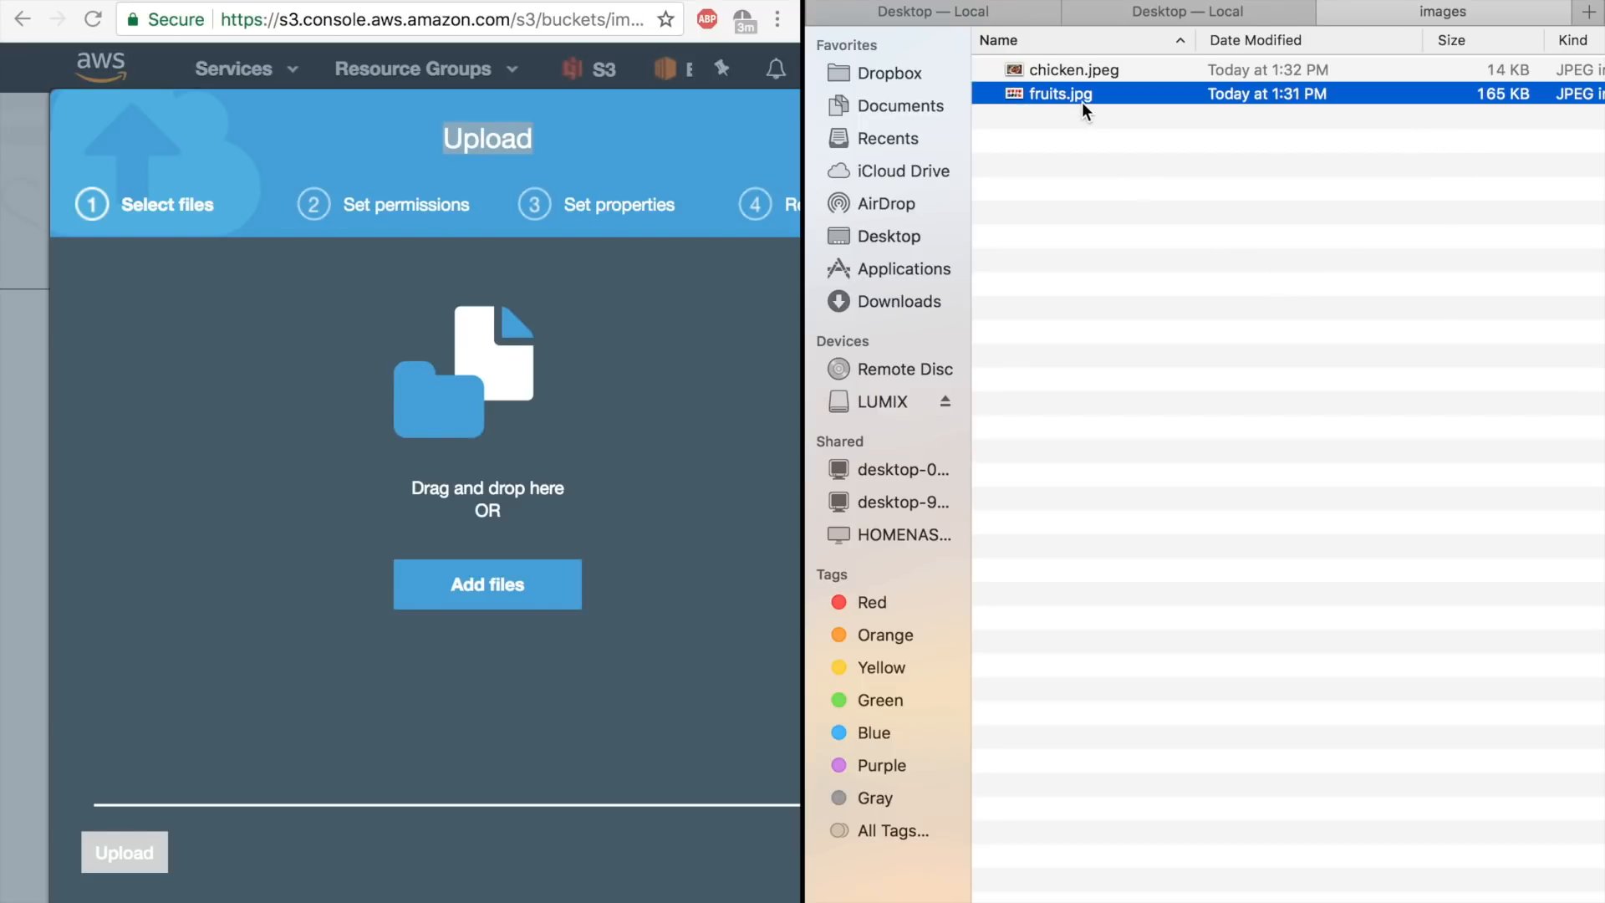
pyautogui.moveTo(1095, 90); pyautogui.dragTo(513, 455)
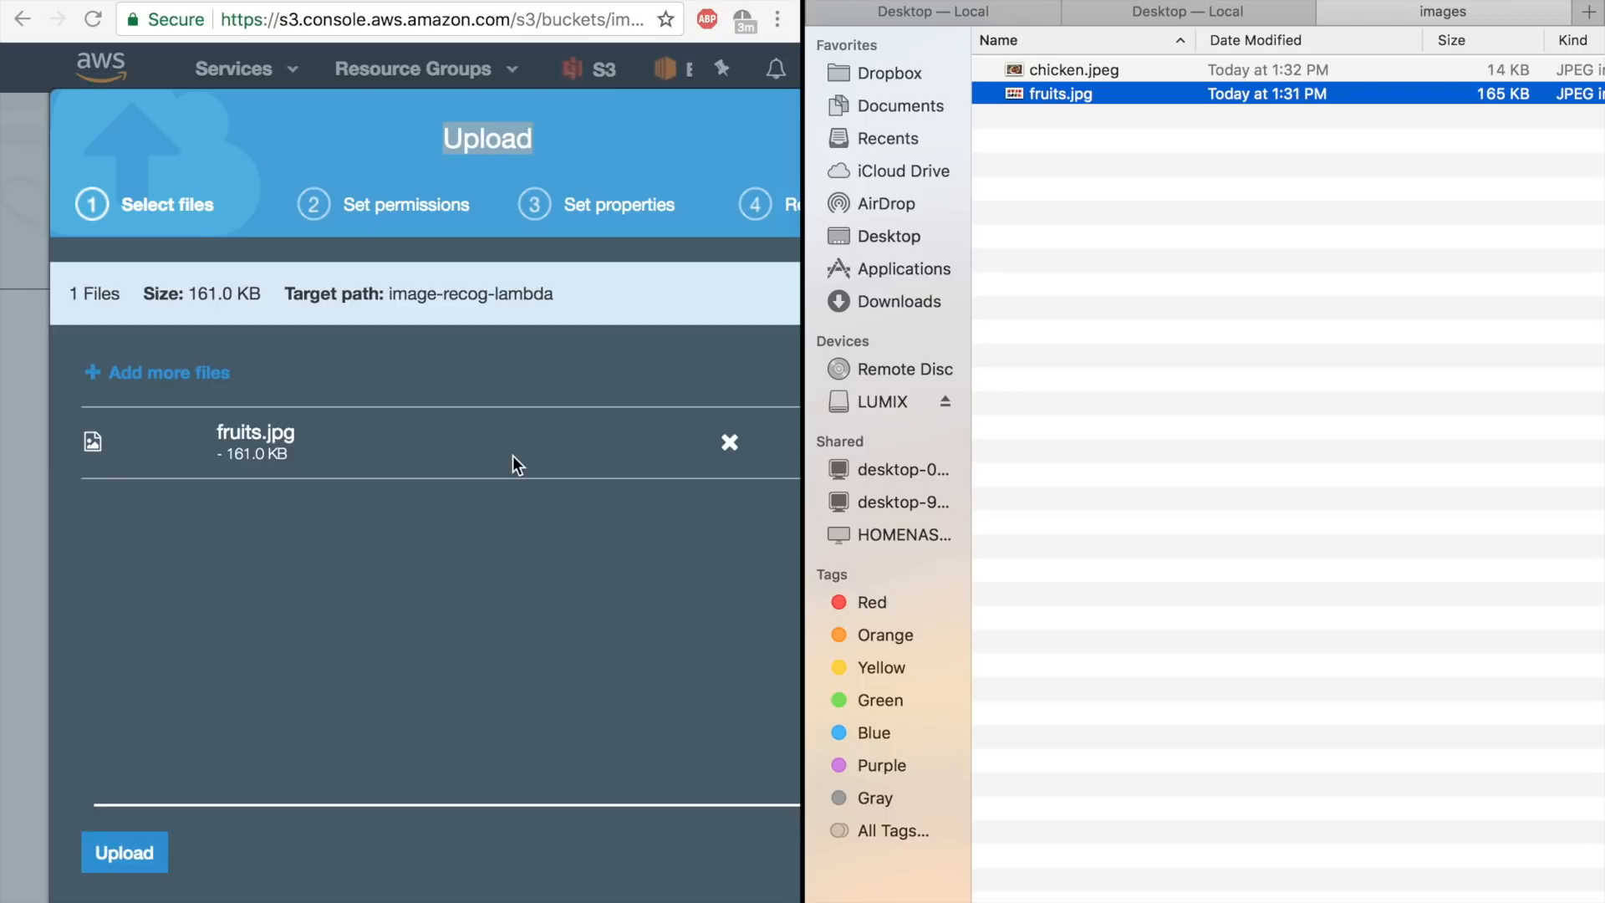
pyautogui.click(123, 853)
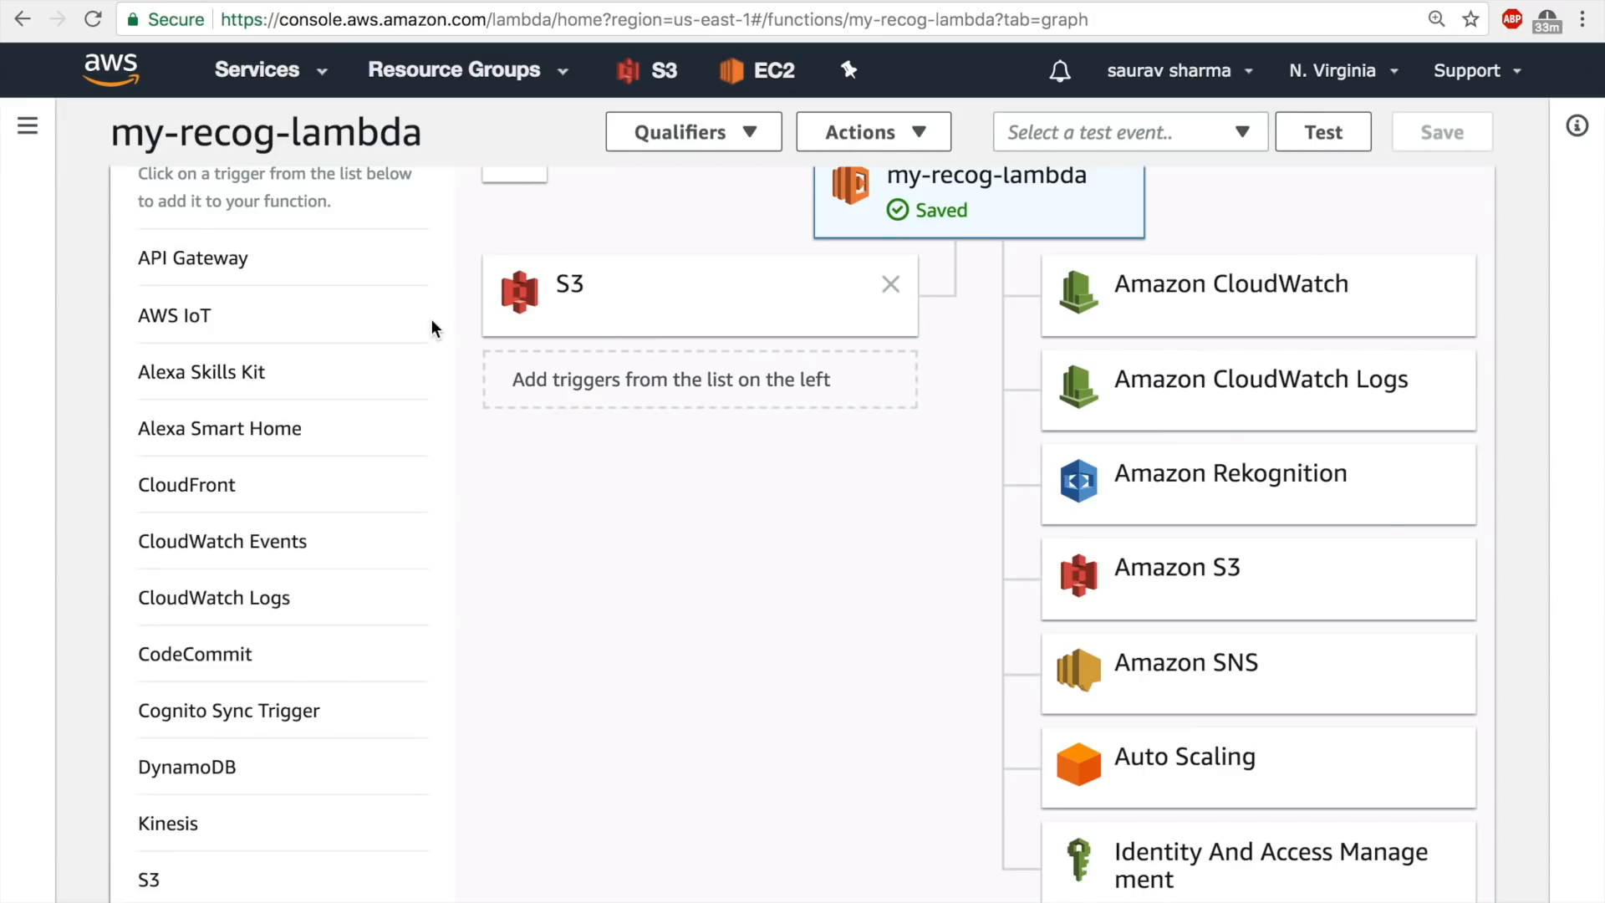
# Open the CloudWatch monitoring metrics of the my-recog-lambda function.
pyautogui.scroll(5, 433, 327)
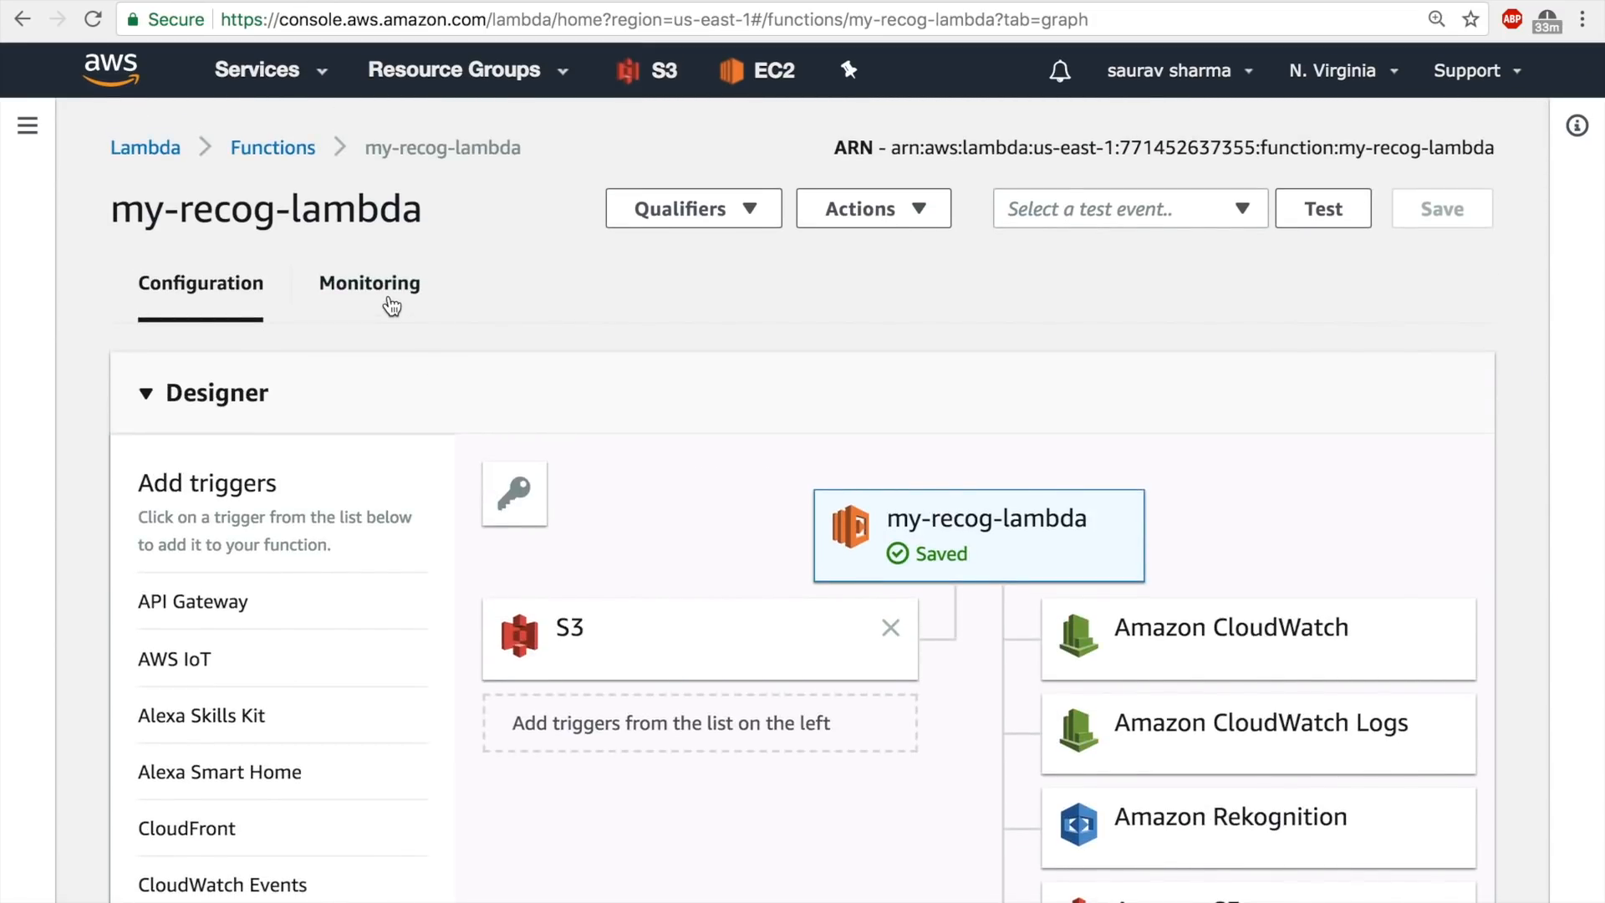
pyautogui.click(385, 288)
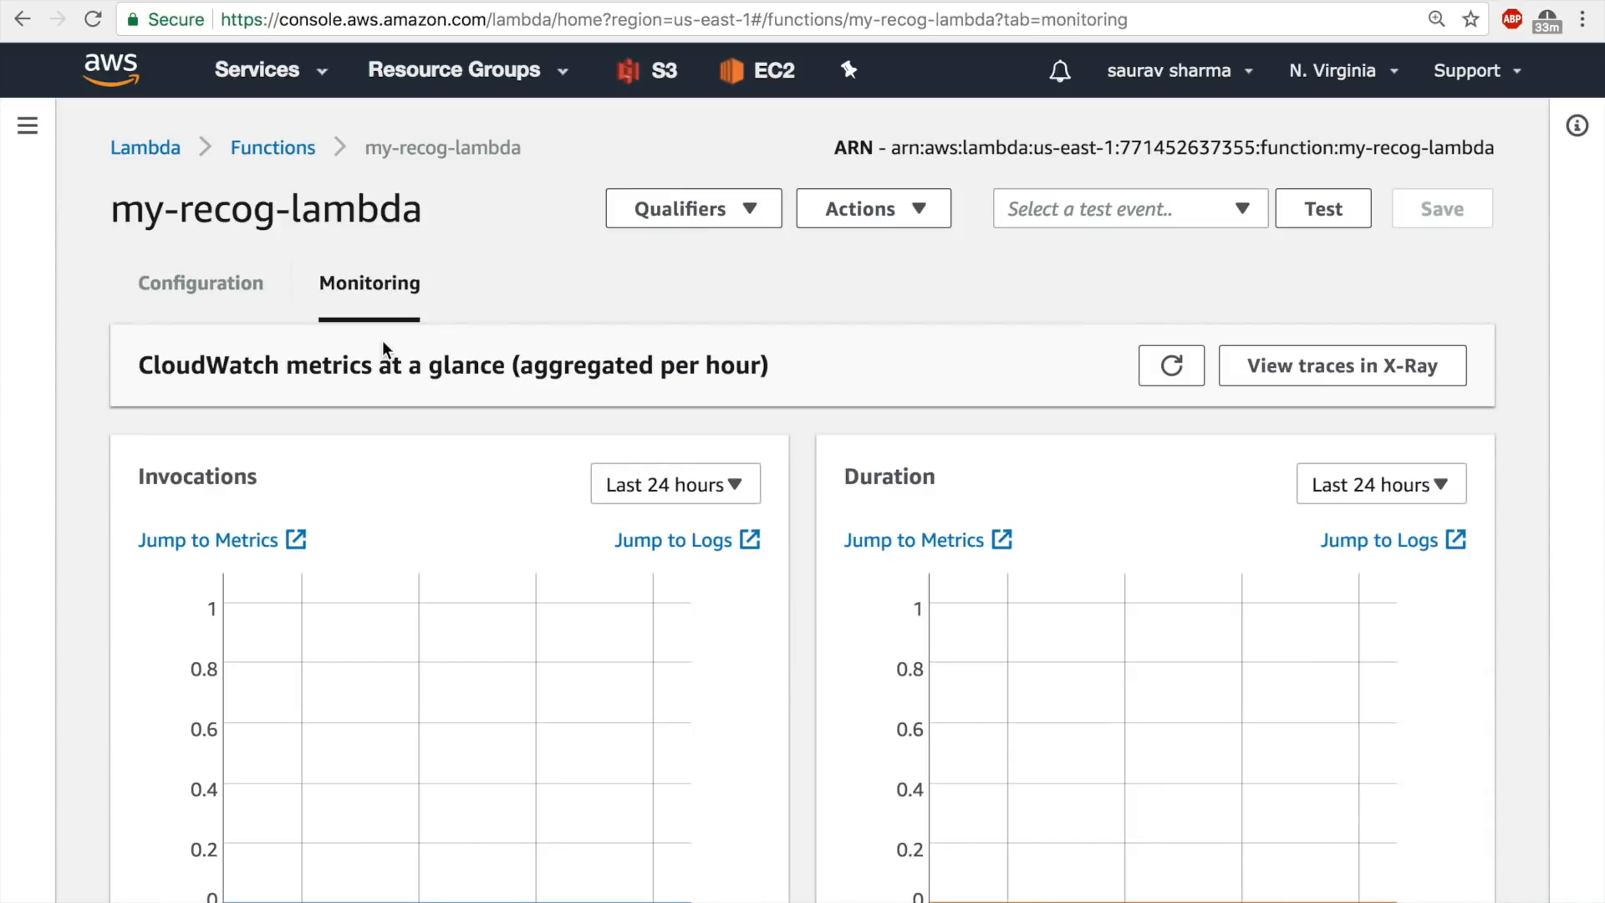
# Open the CloudWatch logs of my-recog-lambda, enter its log stream, and expand the Labels response event to read the detected labels.
pyautogui.scroll(-2, 383, 340)
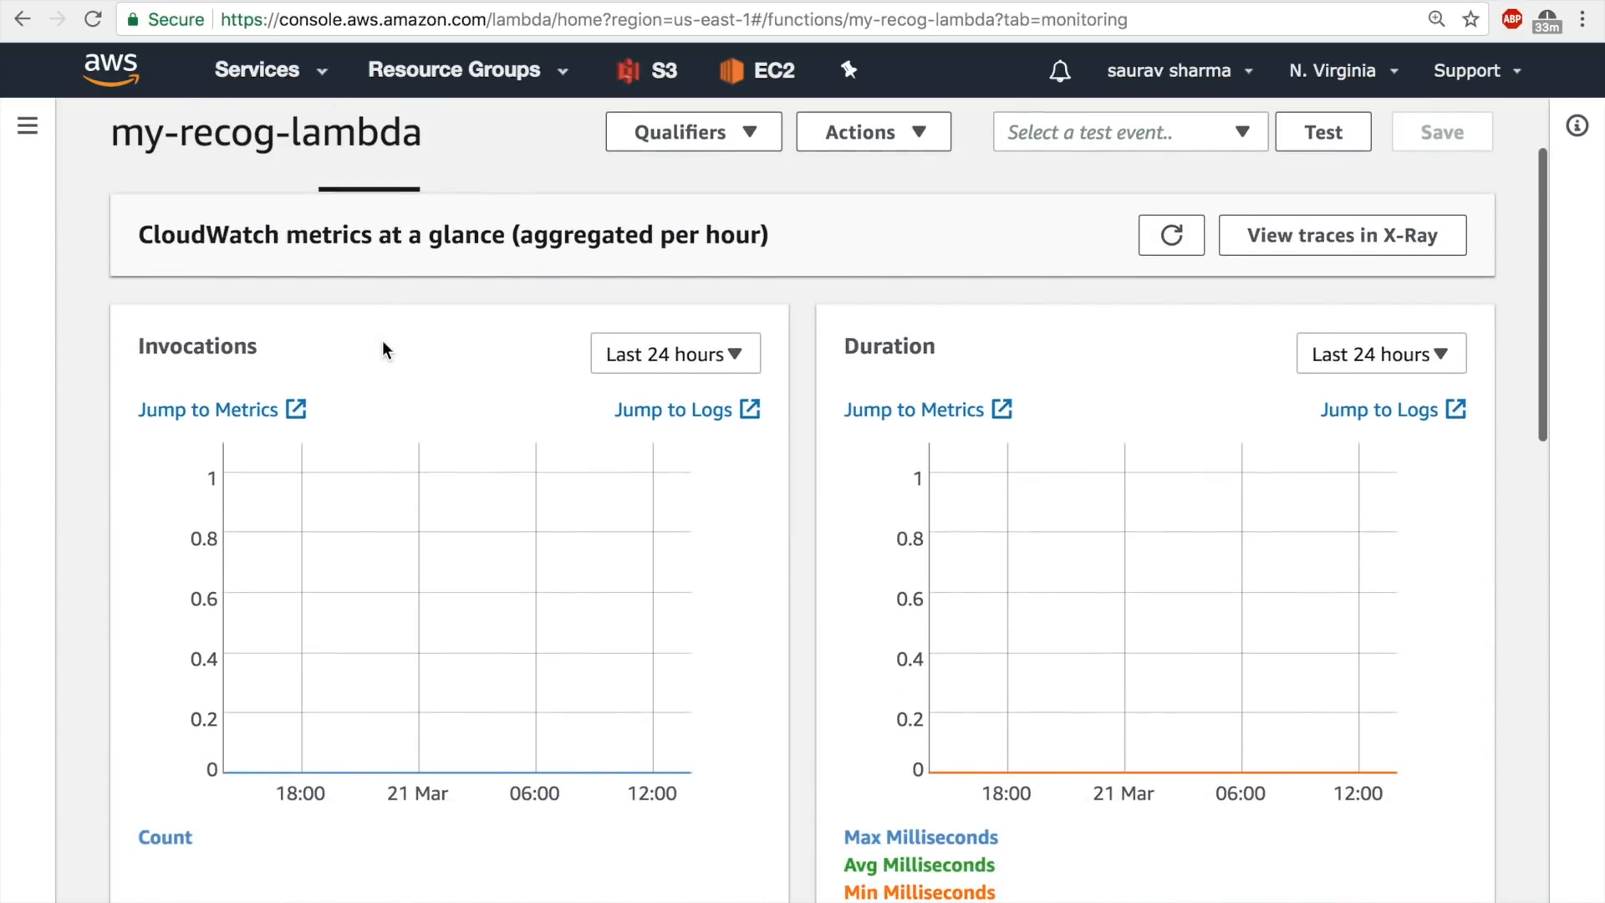
pyautogui.click(669, 413)
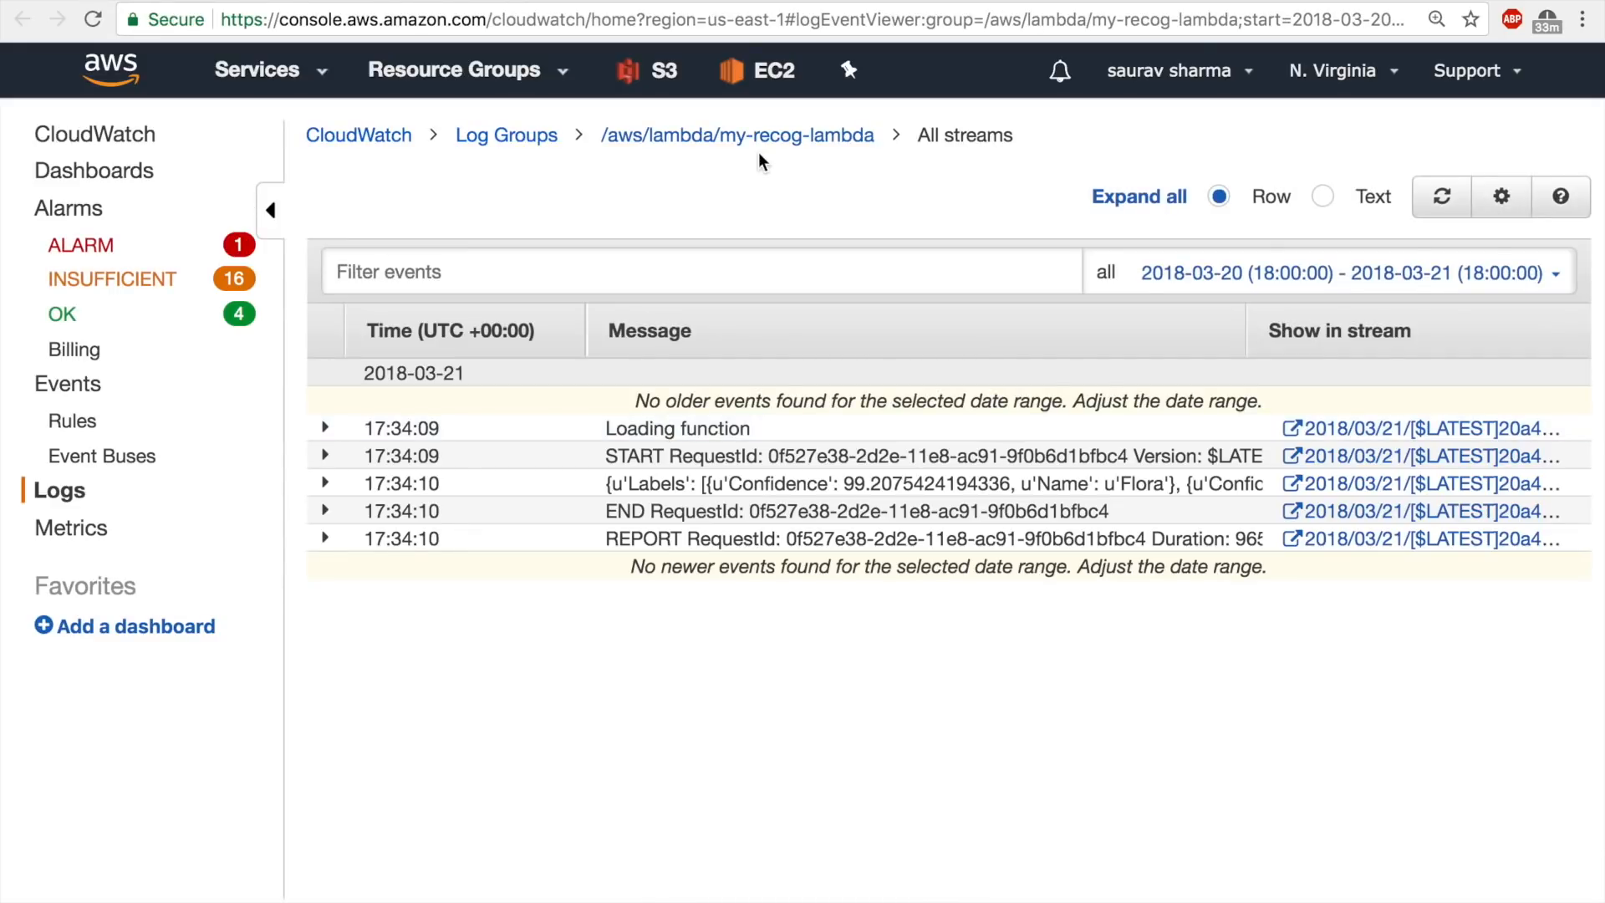
pyautogui.click(778, 138)
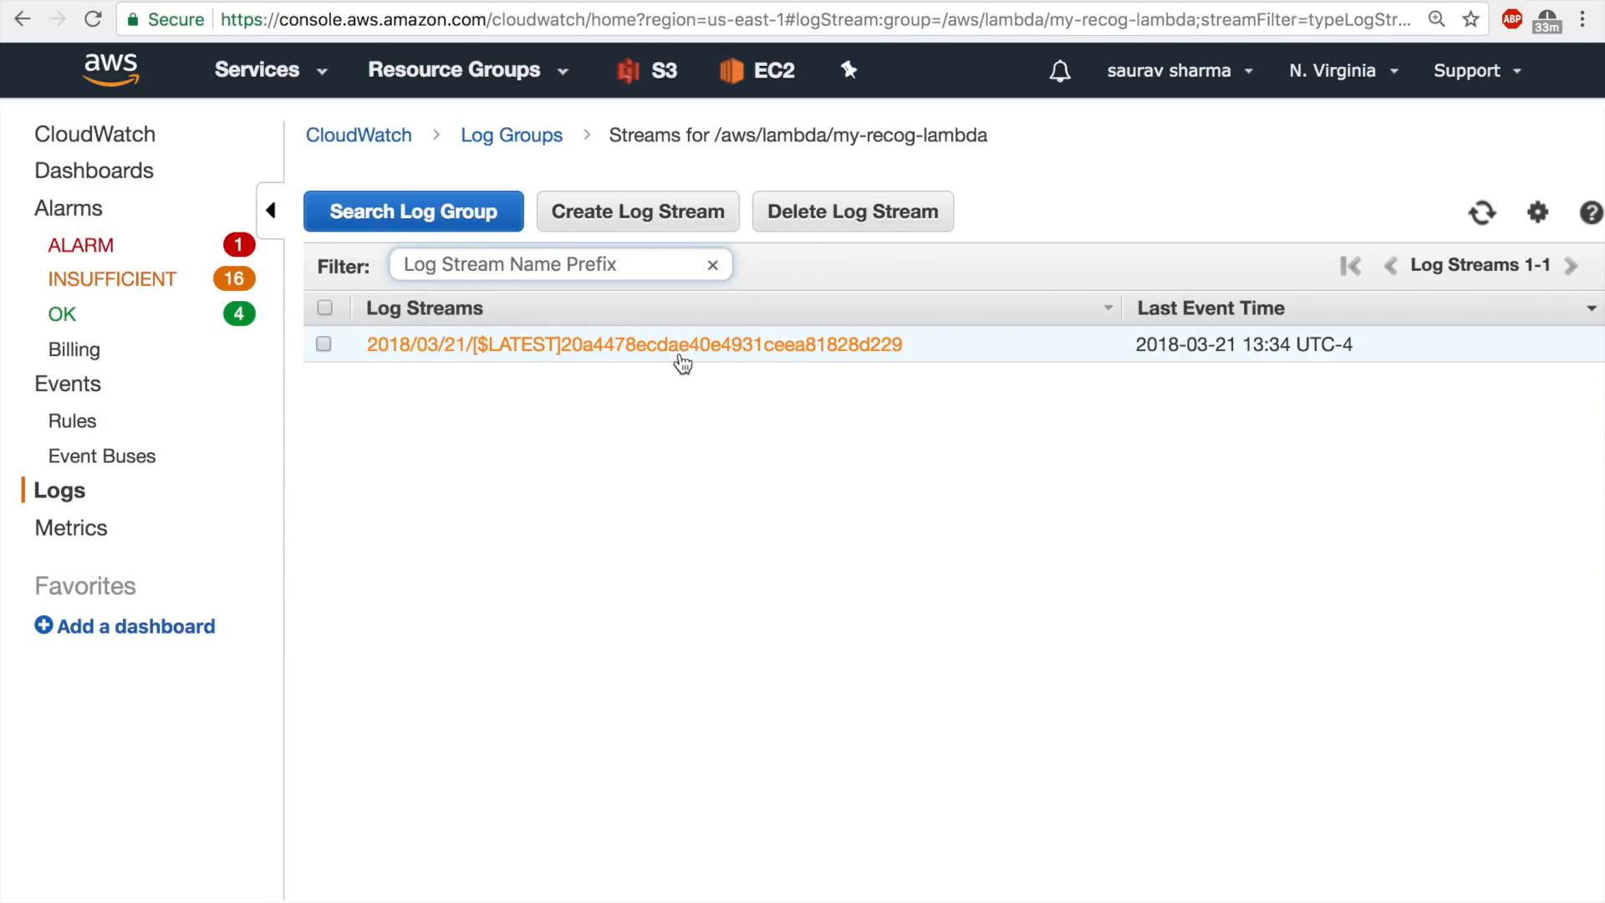
pyautogui.click(683, 345)
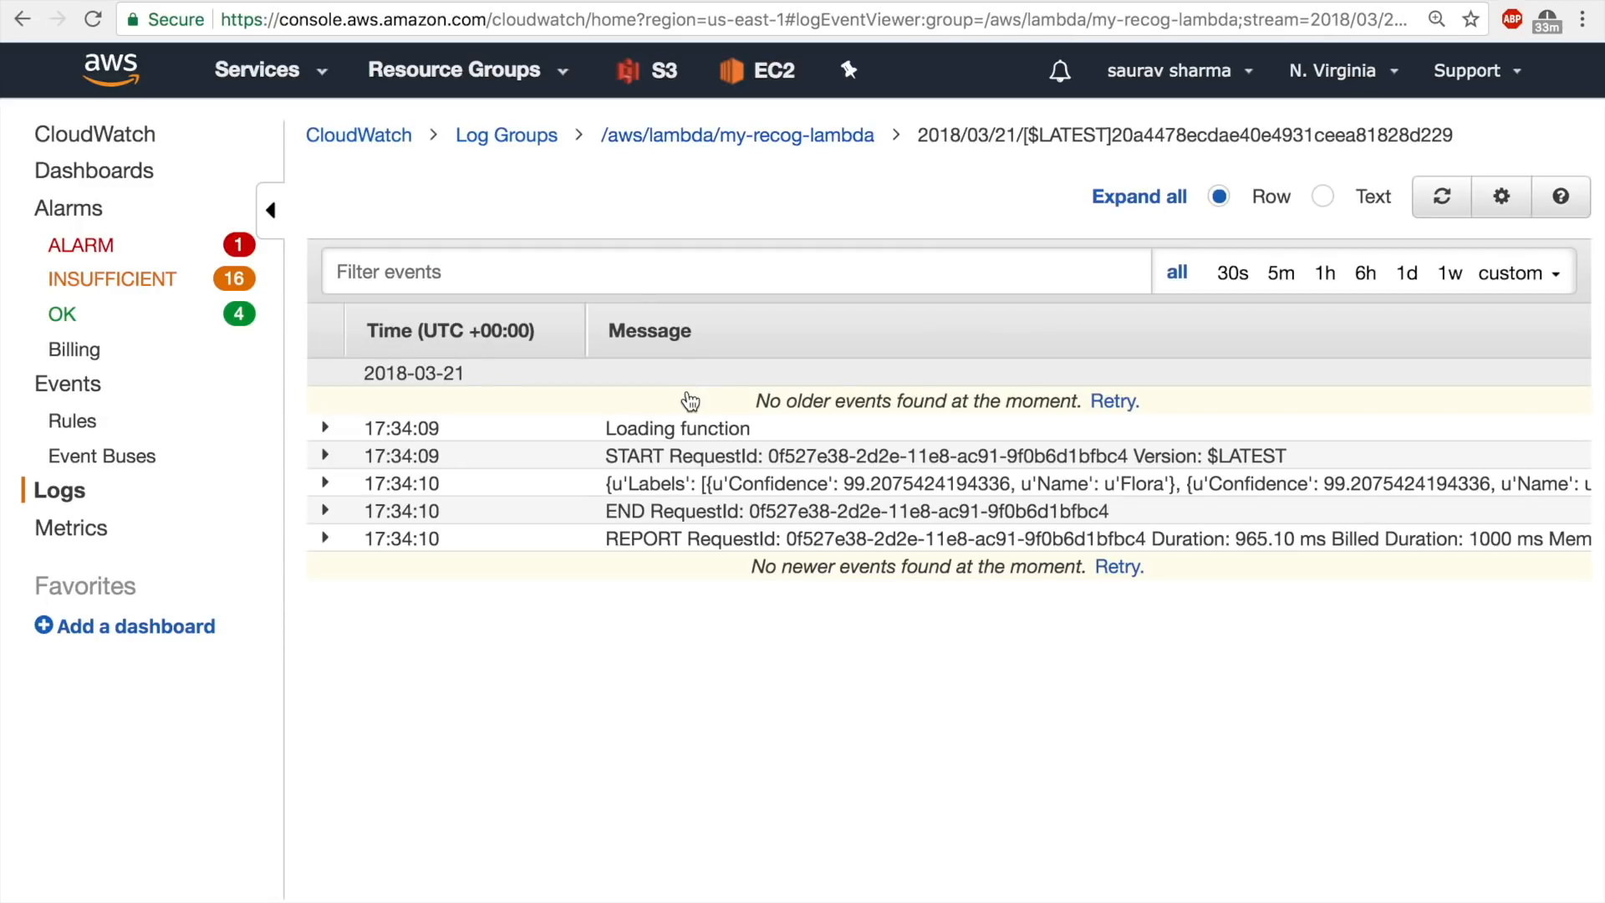
pyautogui.click(667, 493)
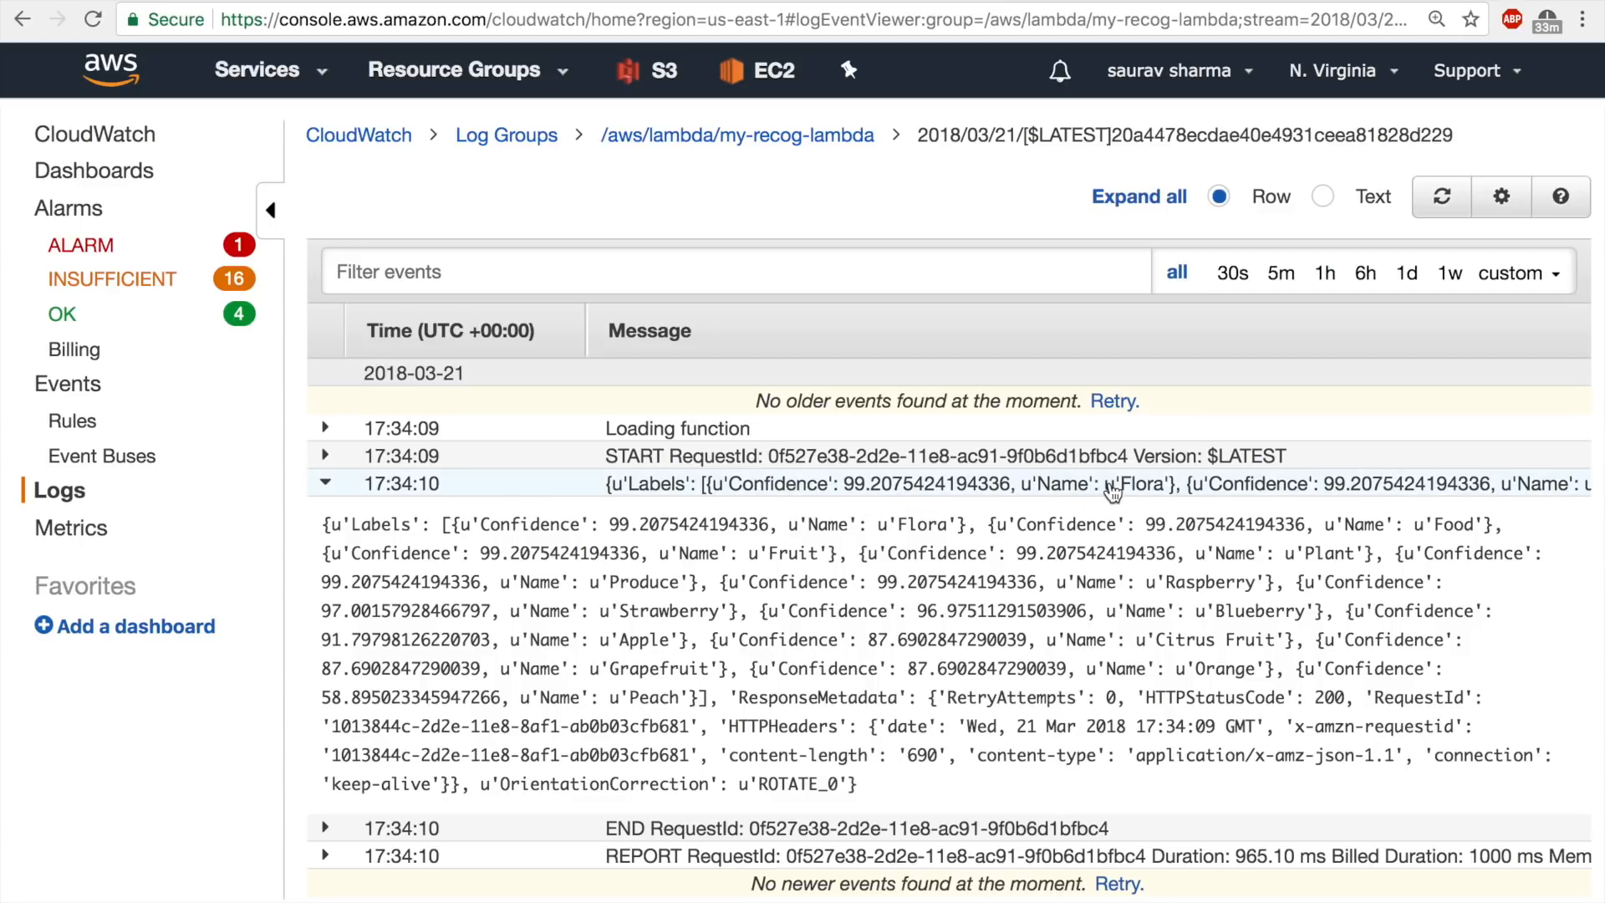
pyautogui.doubleClick(1178, 484)
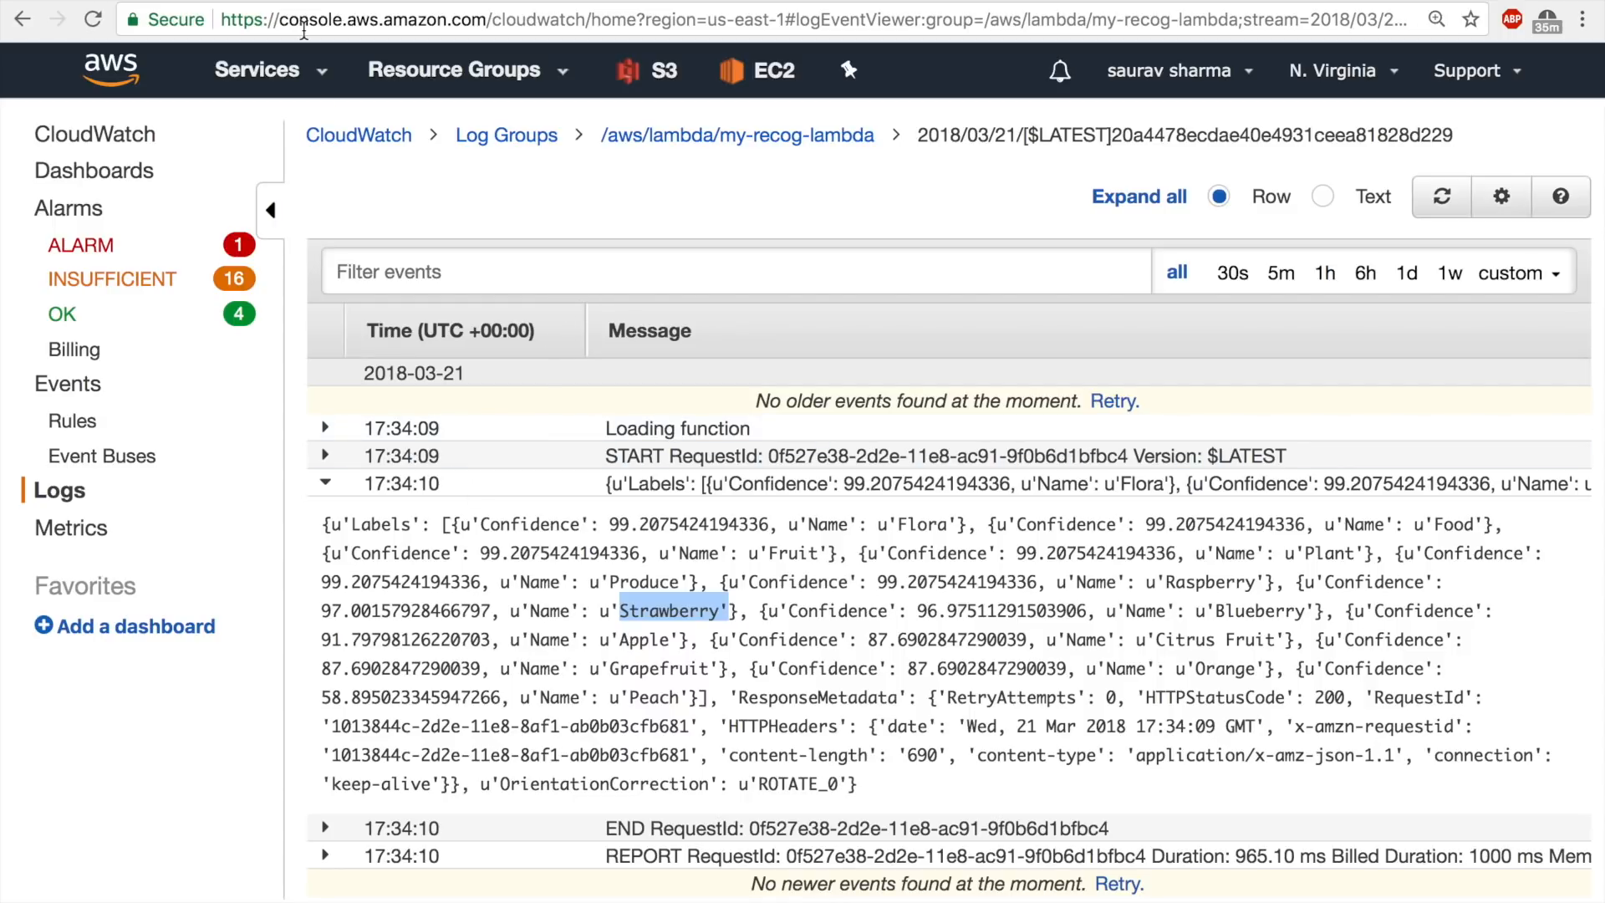
# Return to the my-recog-lambda configuration and examine the lambda_handler code in the inline editor.
pyautogui.click(351, 2)
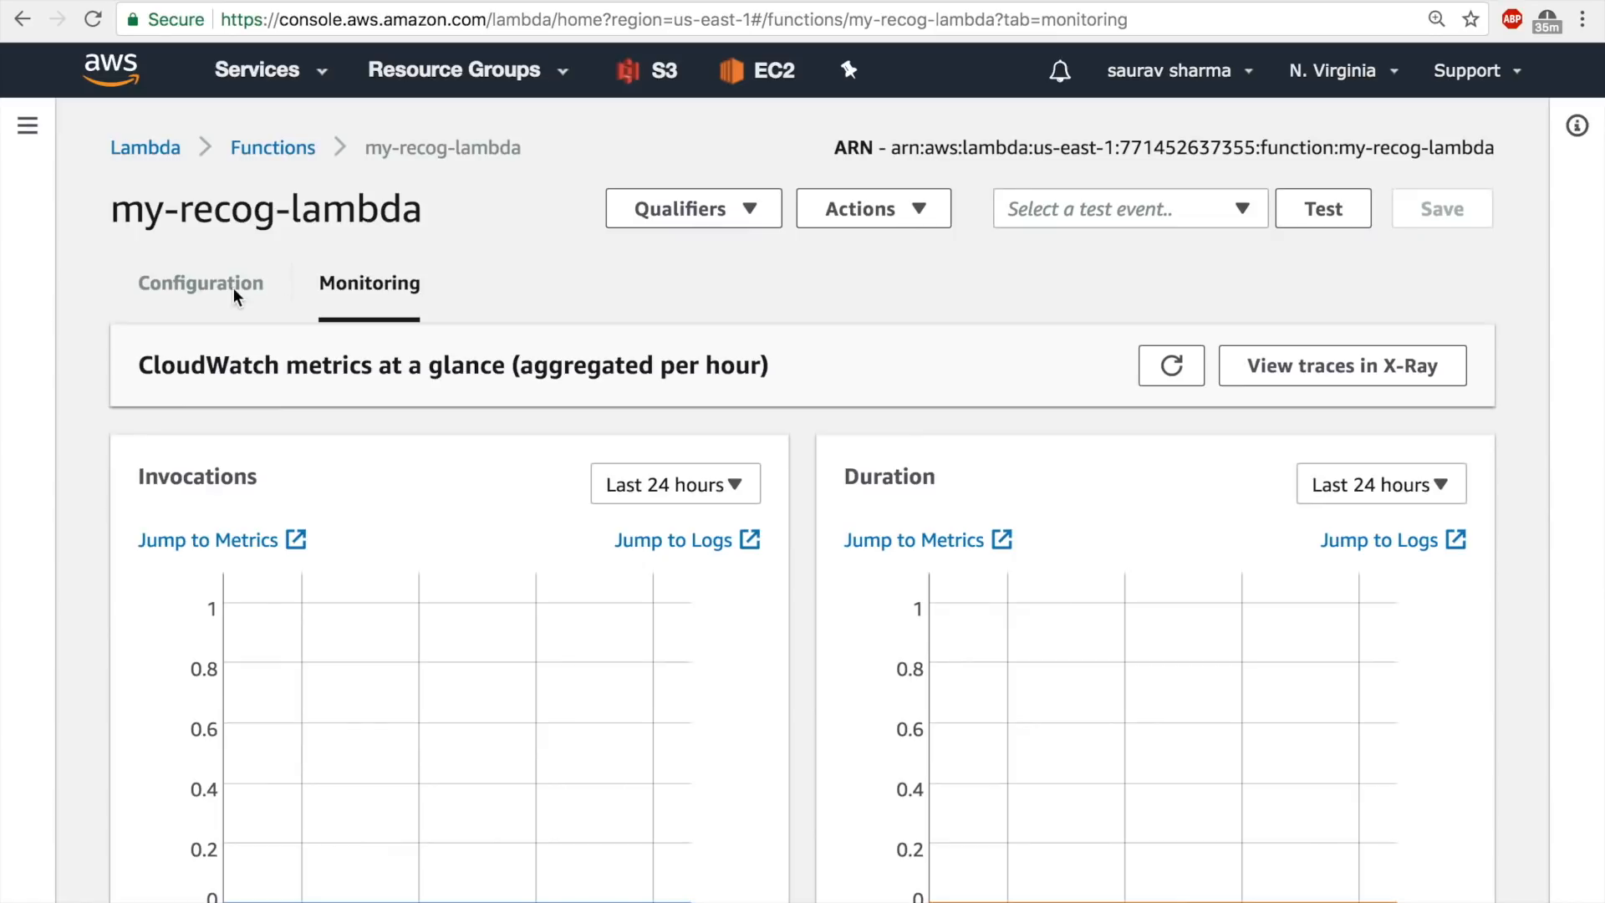
pyautogui.click(231, 301)
pyautogui.scroll(-7, 562, 422)
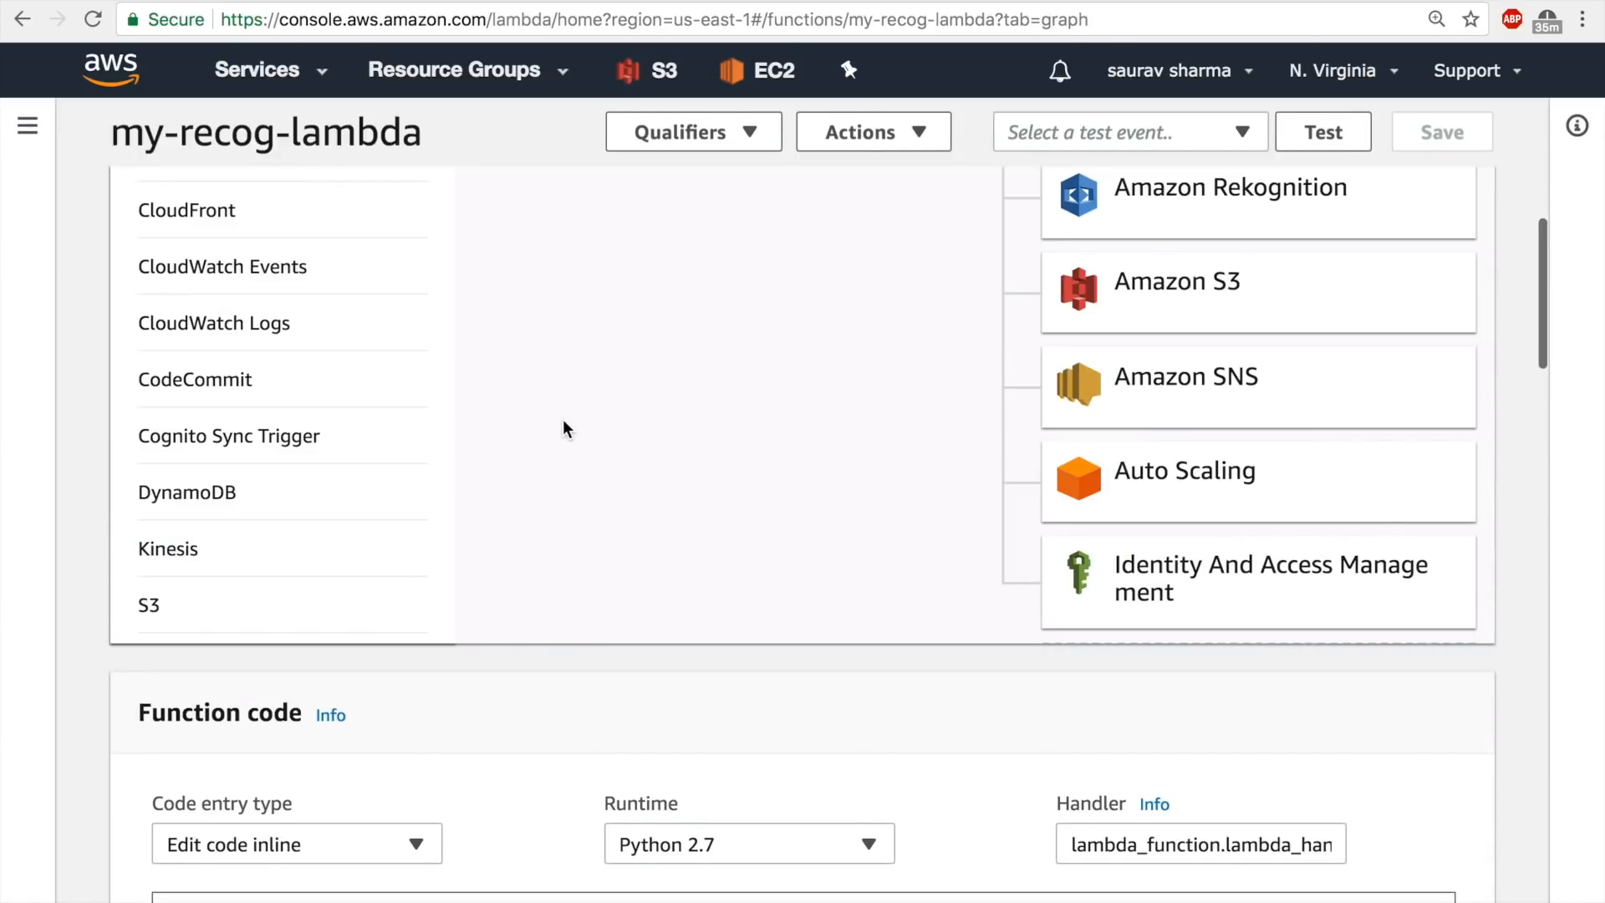
pyautogui.scroll(5, 649, 593)
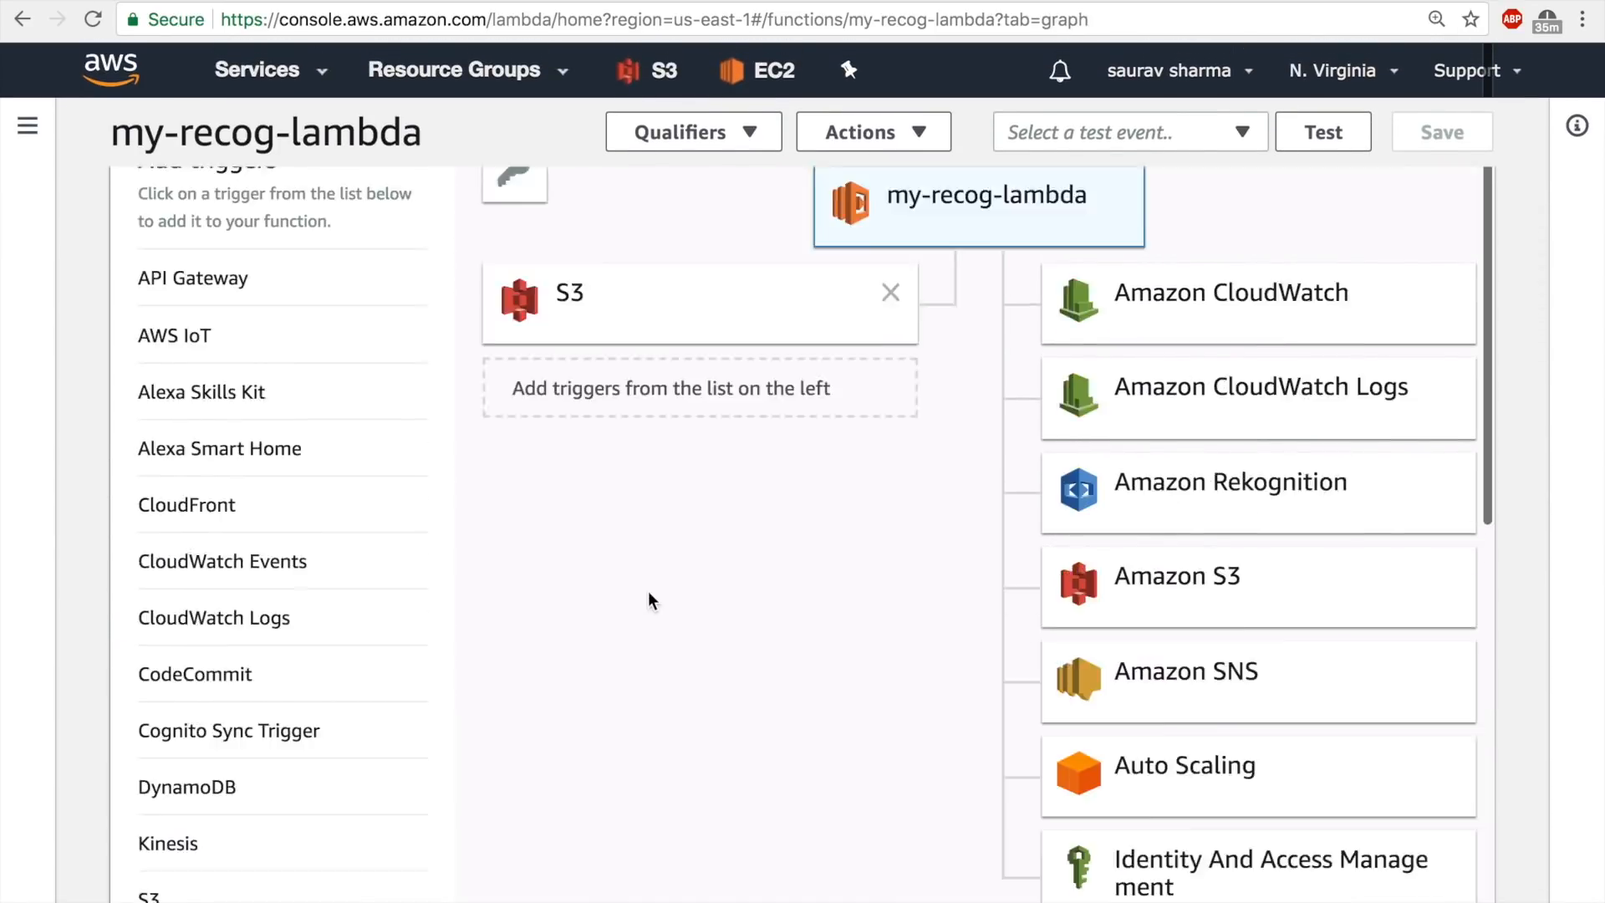
pyautogui.scroll(-12, 649, 593)
pyautogui.scroll(-10, 737, 623)
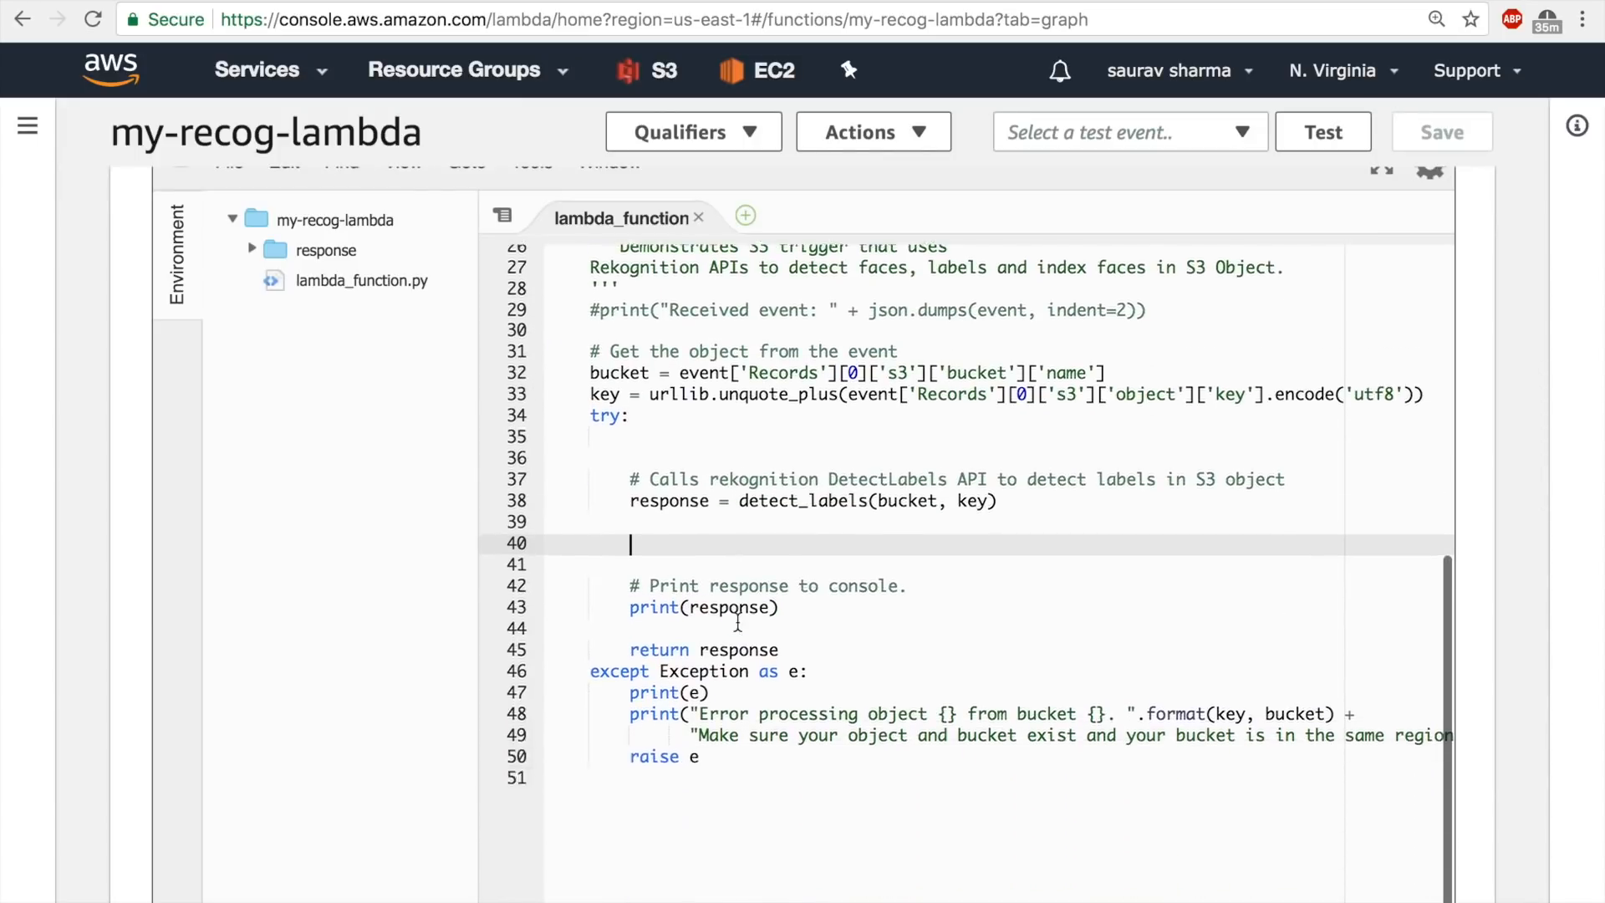
pyautogui.scroll(3, 735, 623)
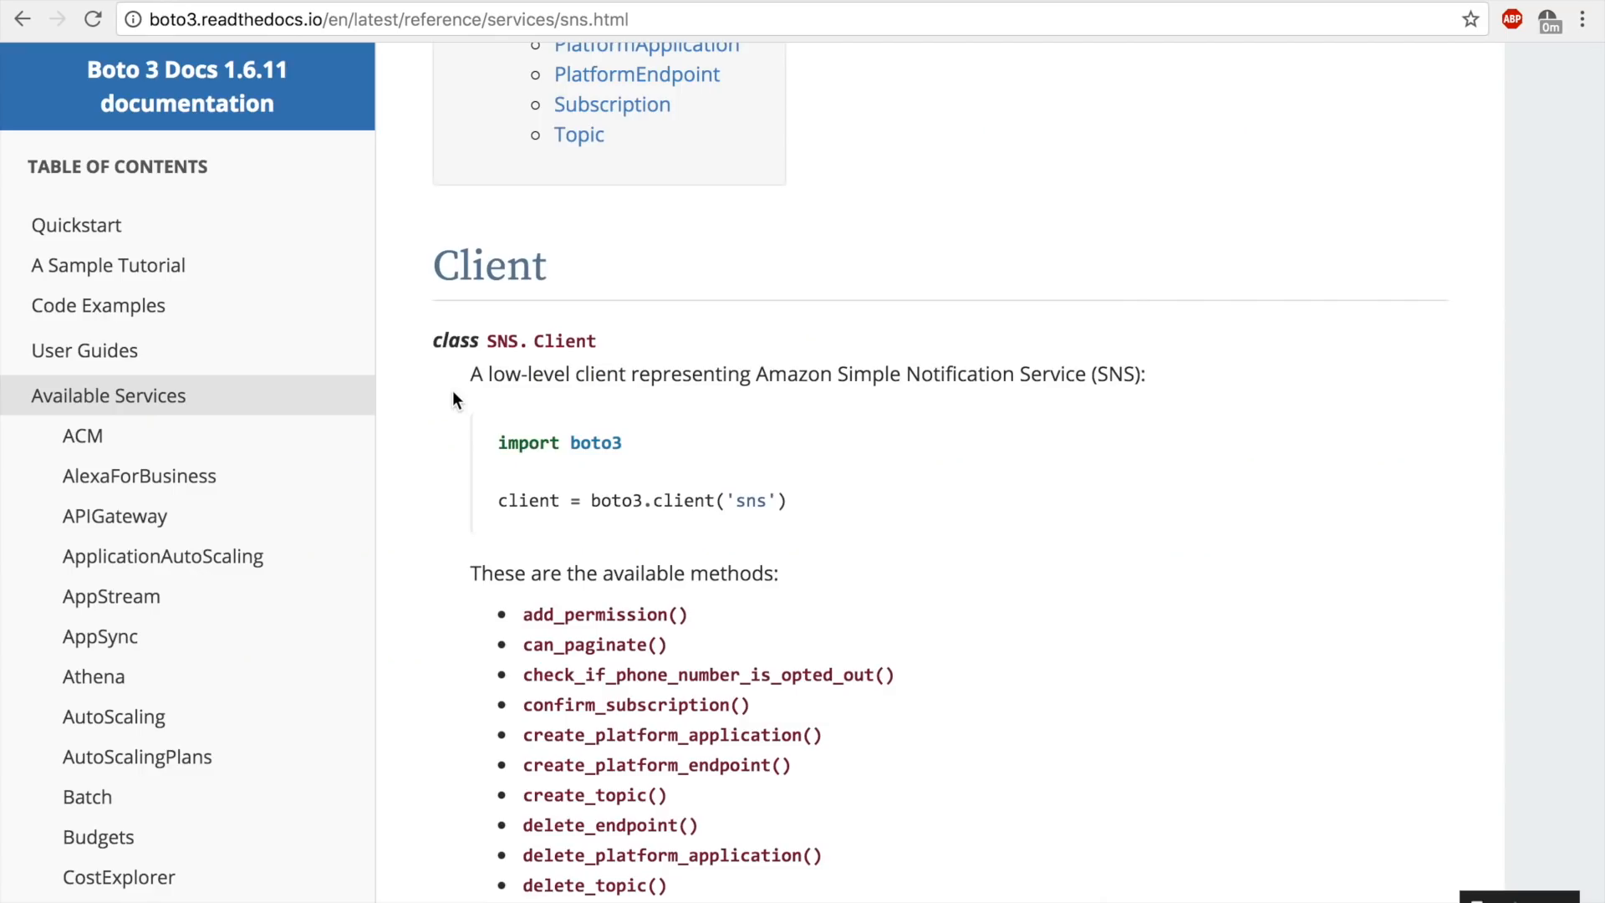
pyautogui.scroll(5, 453, 391)
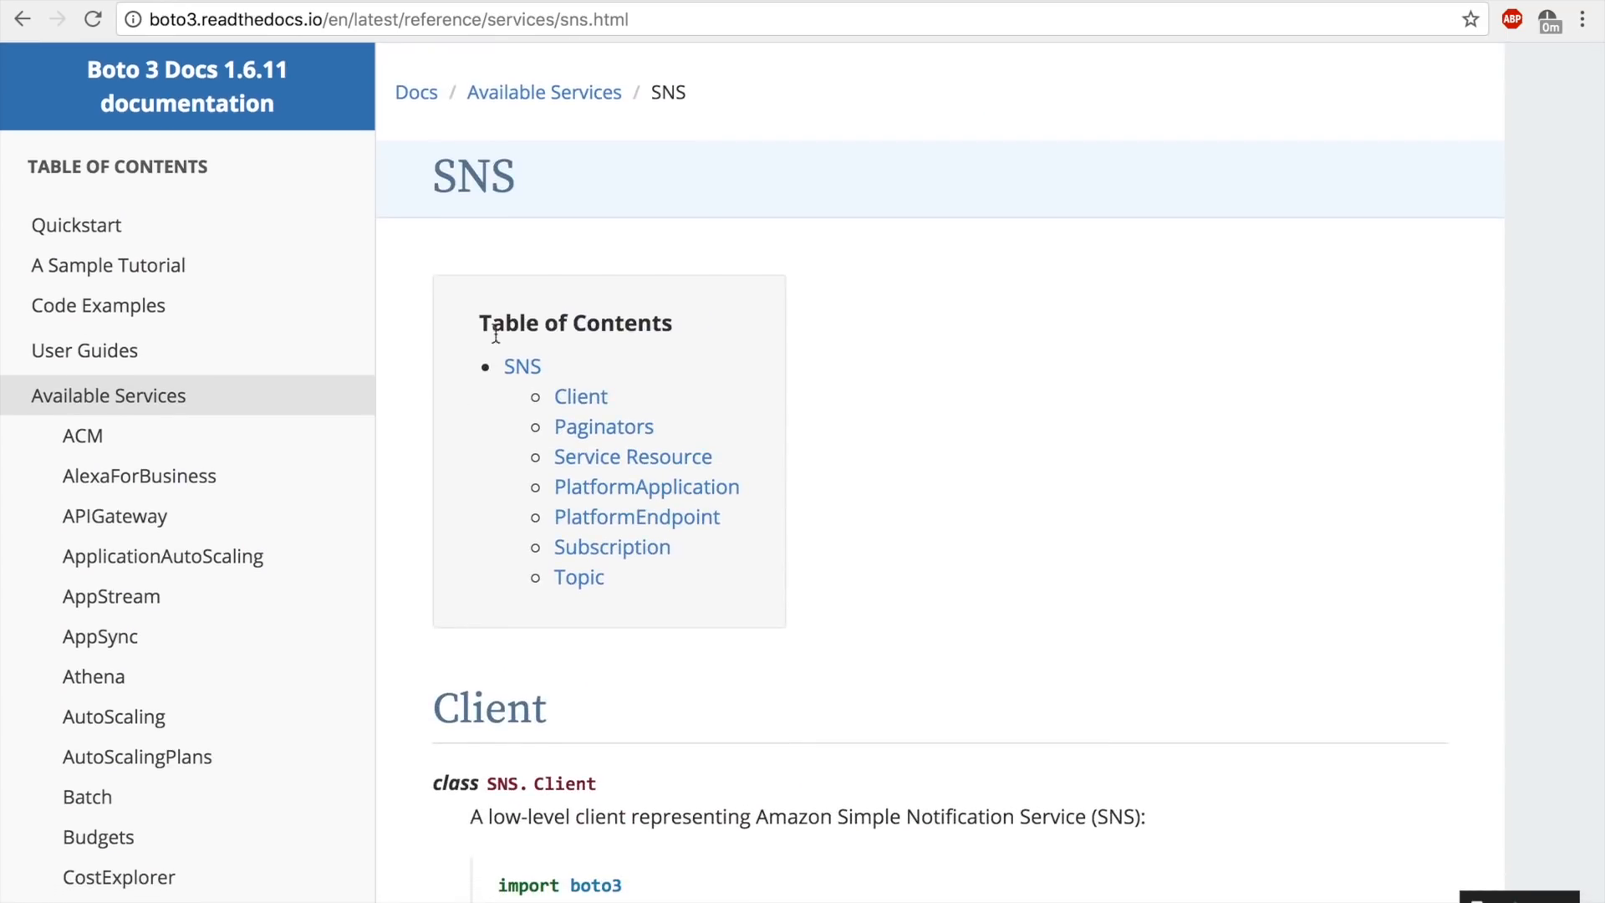
# Copy the line client = boto3.client('sns') from the Client section of the Boto 3 SNS documentation.
pyautogui.scroll(-5, 493, 324)
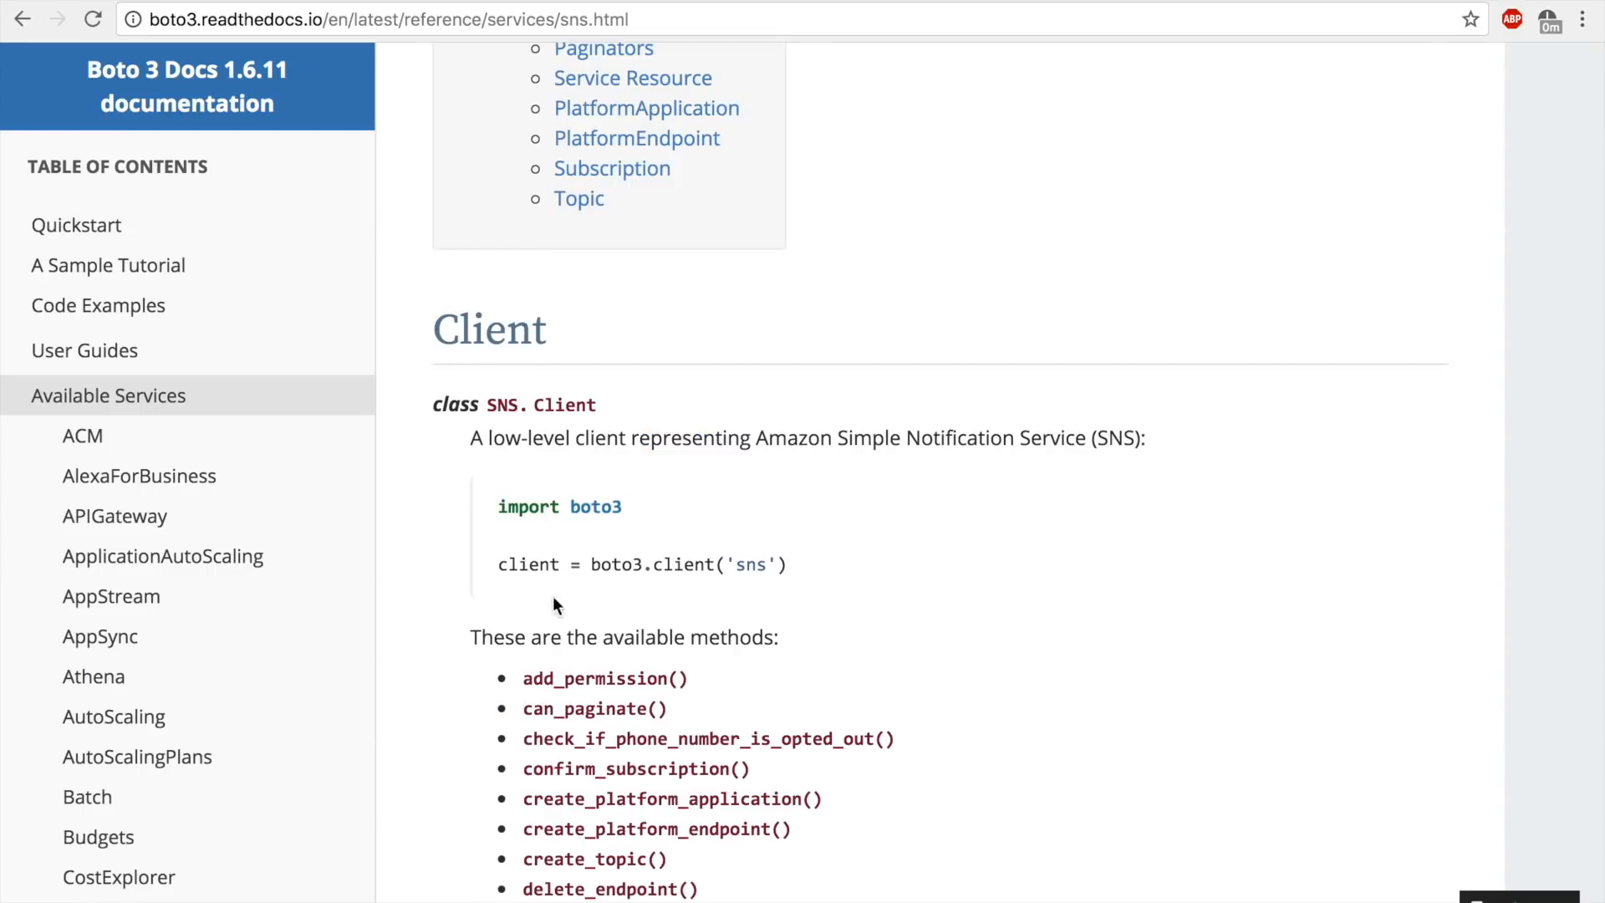
pyautogui.moveTo(791, 562); pyautogui.dragTo(502, 562)
pyautogui.press('super+c')
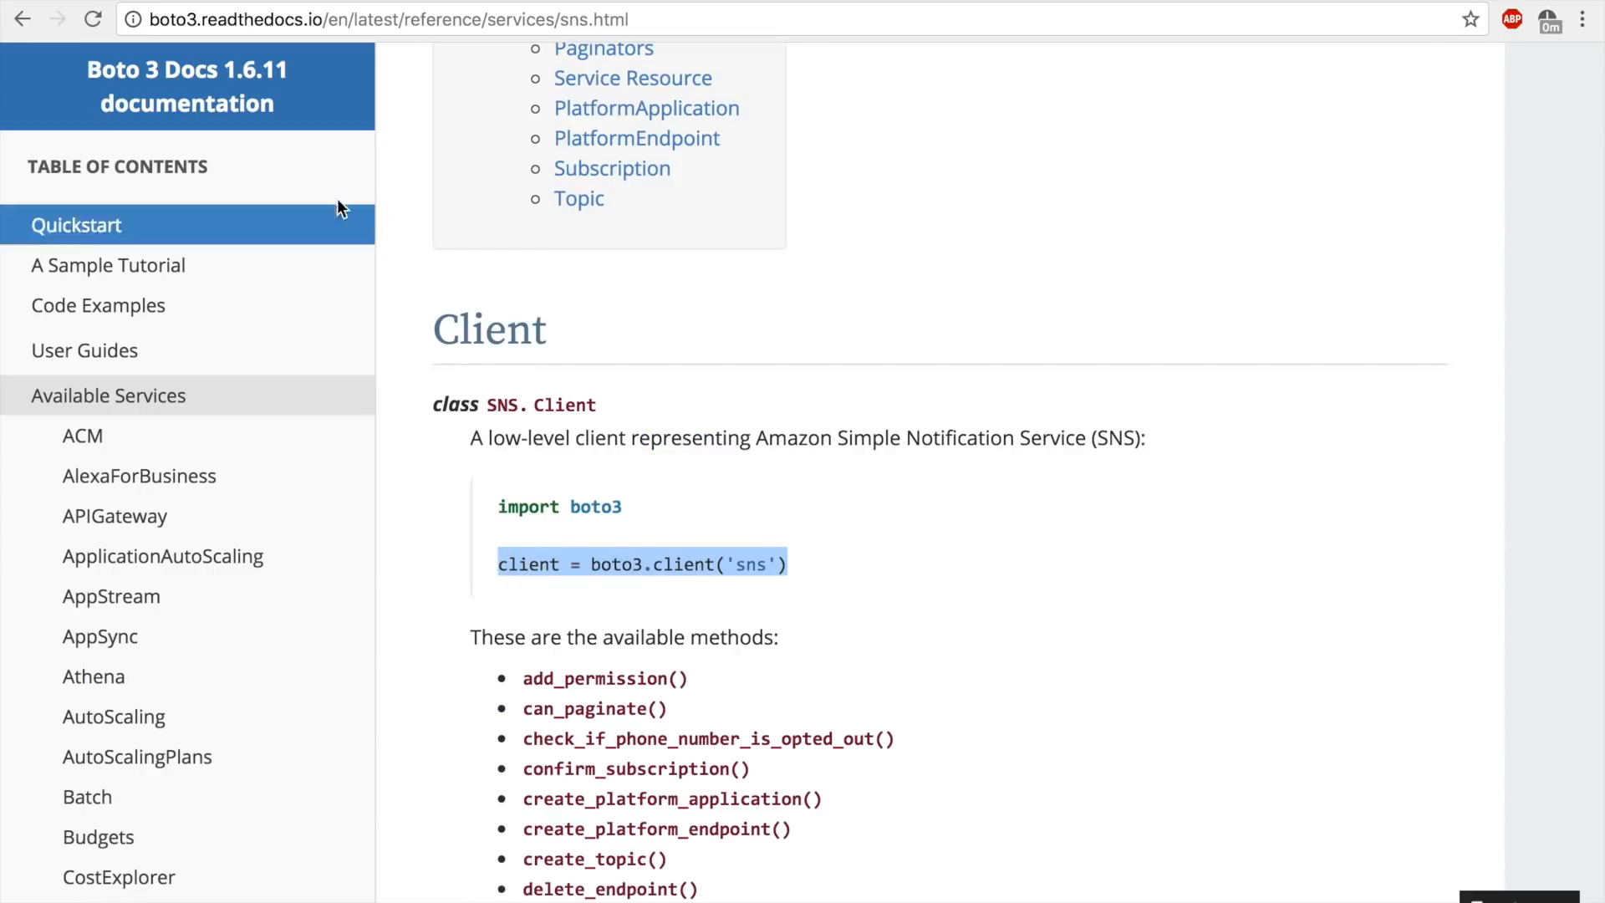
pyautogui.scroll(-2, 550, 377)
# Paste client = boto3.client('sns') on a new line below the rekognition client in lambda_function and save the file.
pyautogui.click(172, 1)
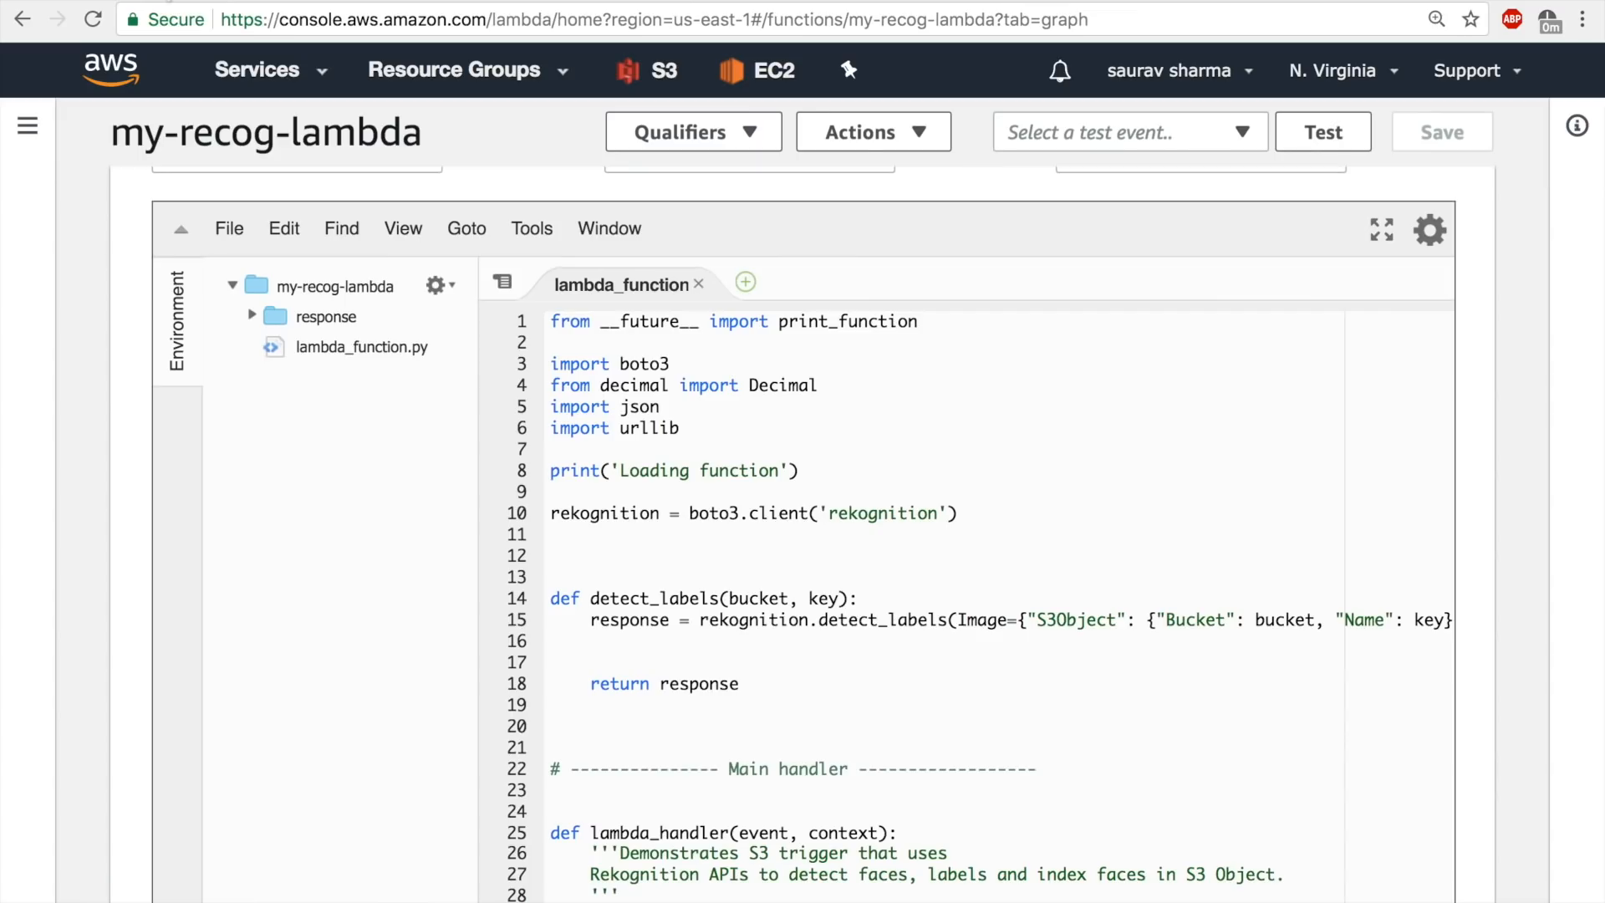
pyautogui.click(978, 513)
pyautogui.press('Return')
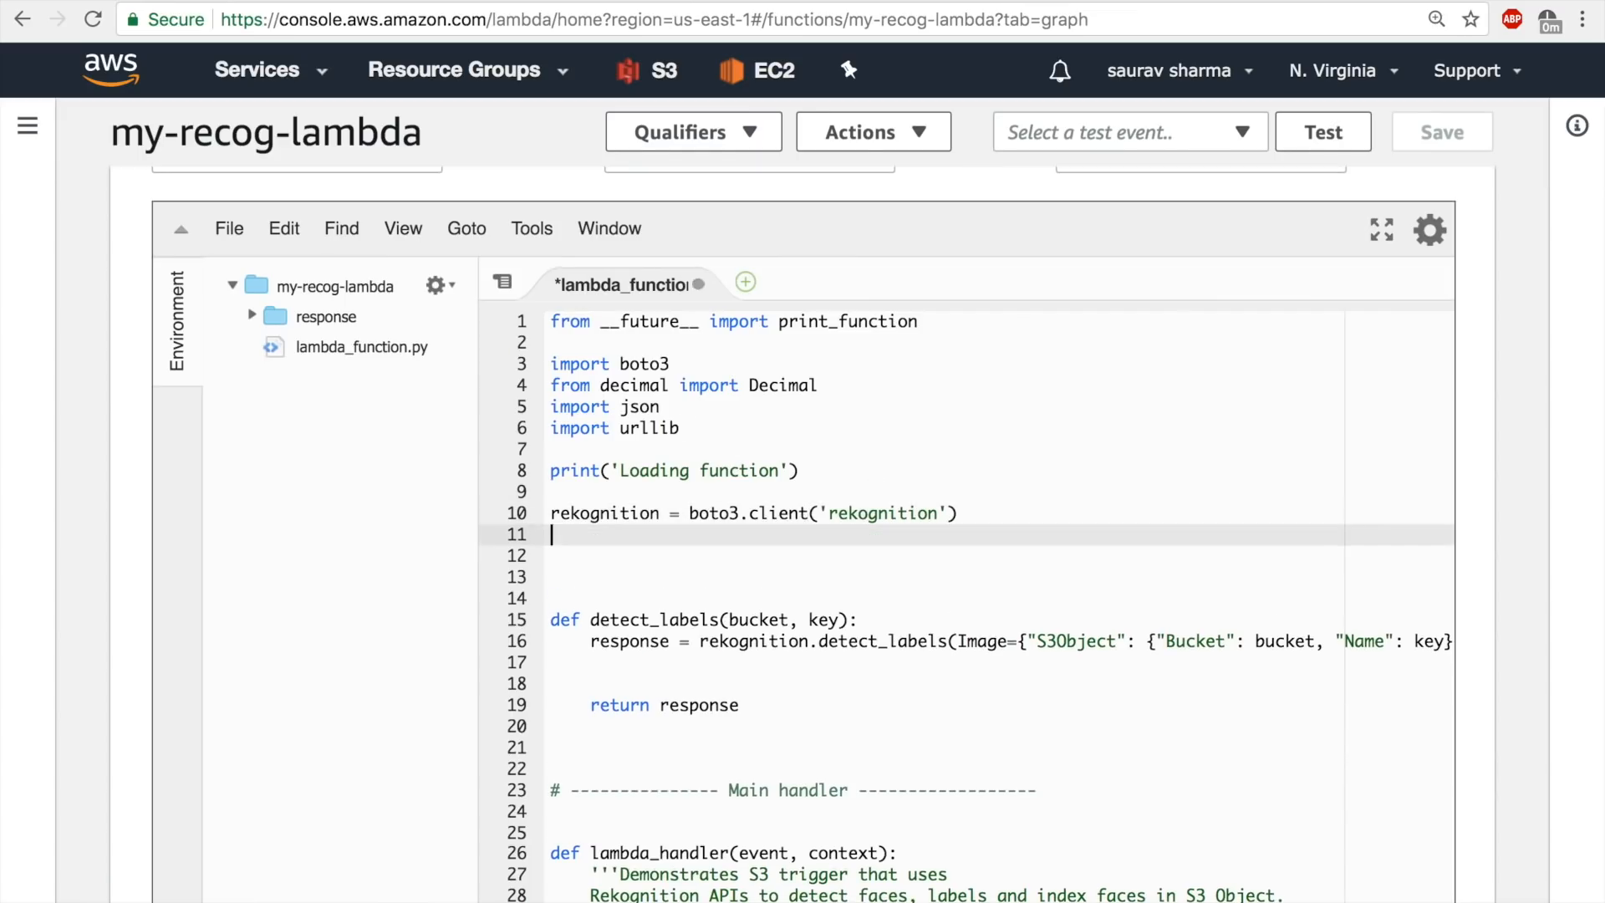
pyautogui.press('super+v')
pyautogui.press('super+s')
pyautogui.scroll(-1, 1182, 555)
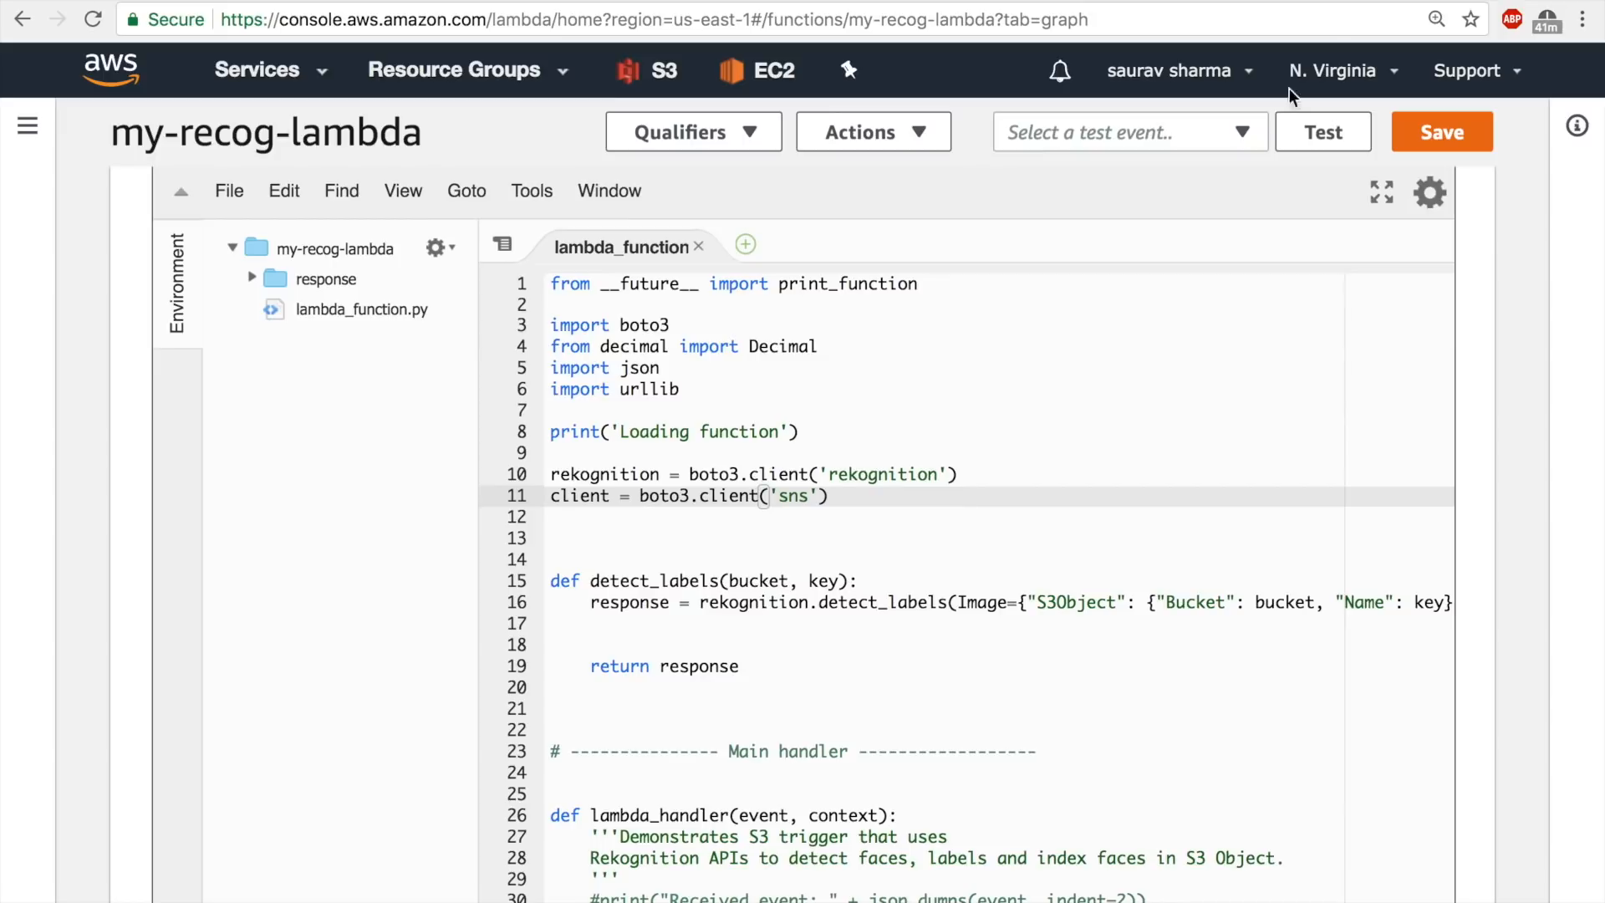
# Find the publish() method in the Boto 3 SNS client documentation and copy its complete request syntax block.
pyautogui.hotkey('ctrl', 'shift', 'Tab')
pyautogui.scroll(-5, 899, 684)
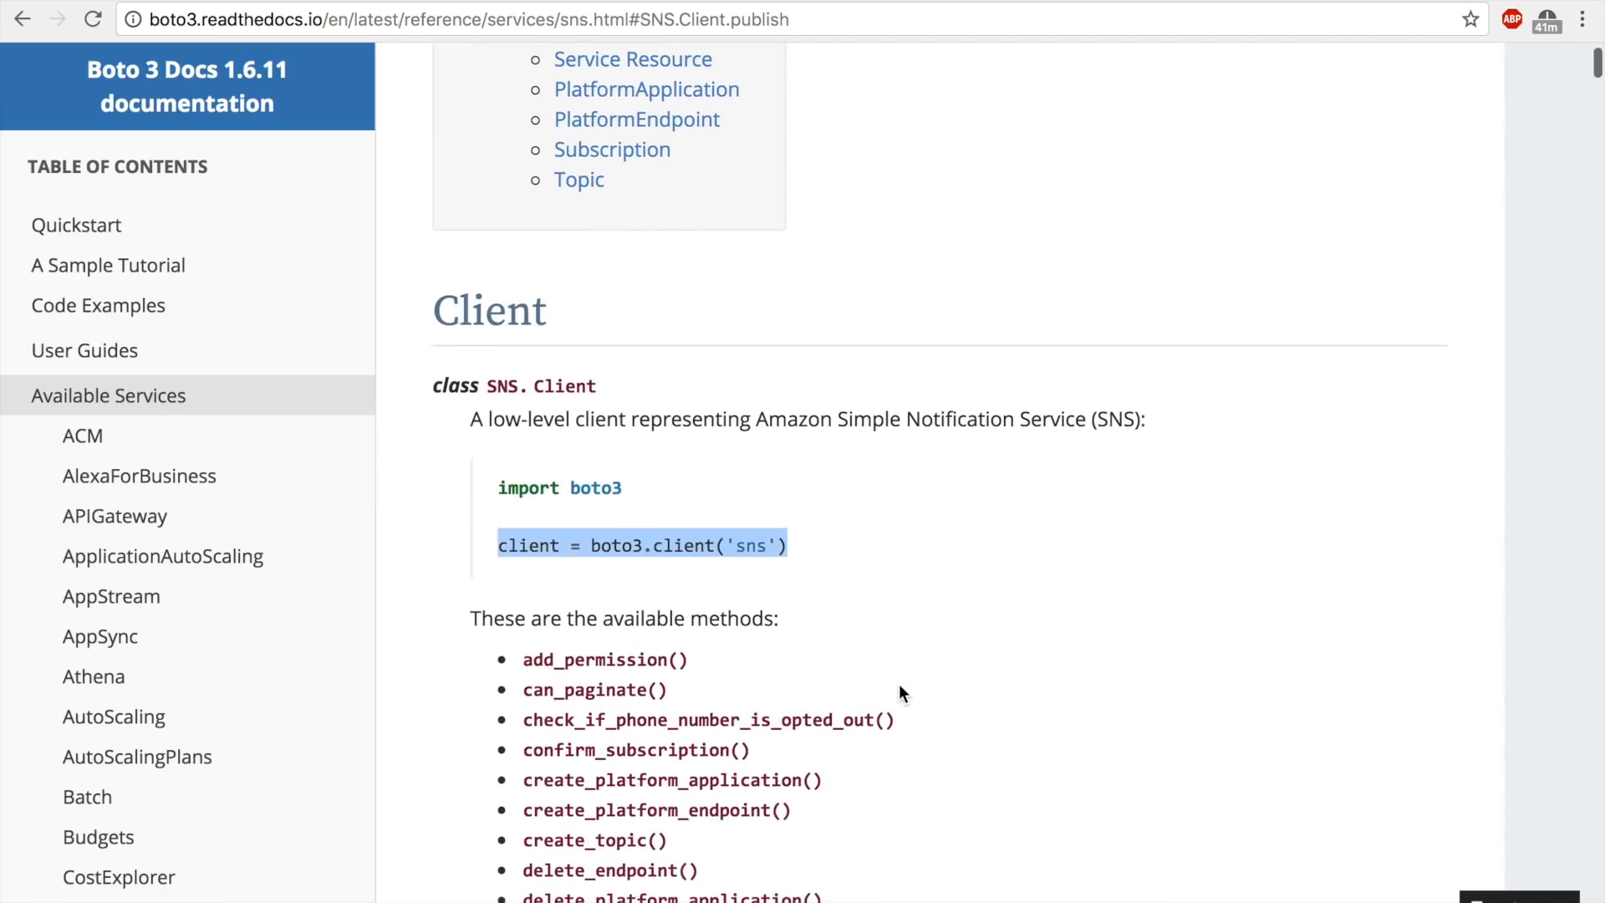
pyautogui.scroll(-6, 900, 686)
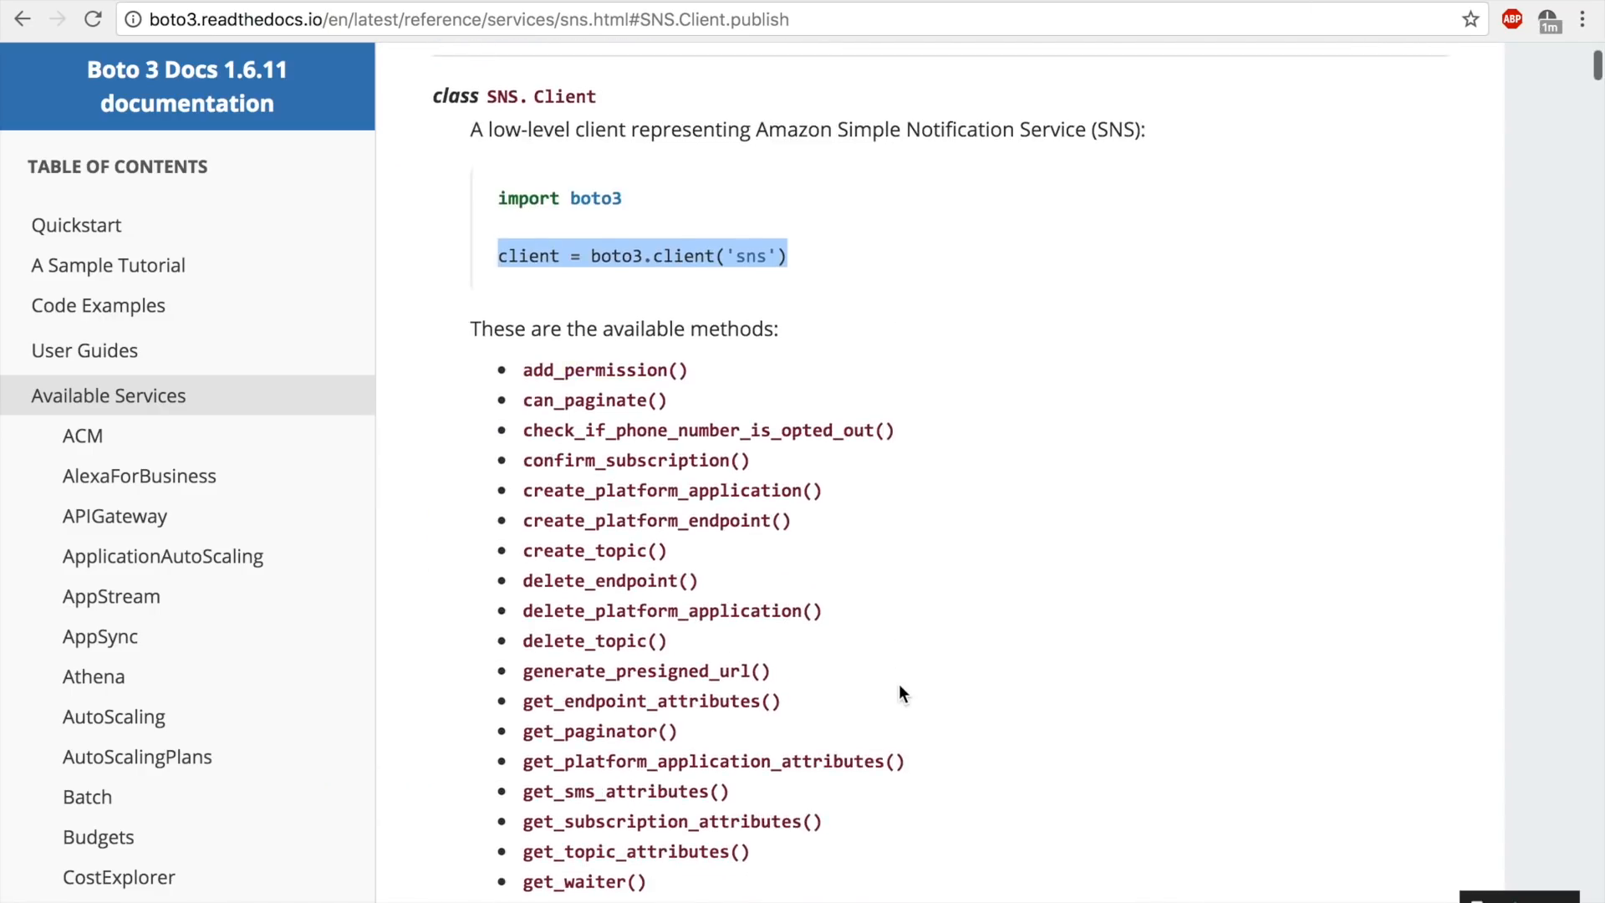
pyautogui.scroll(-5, 900, 683)
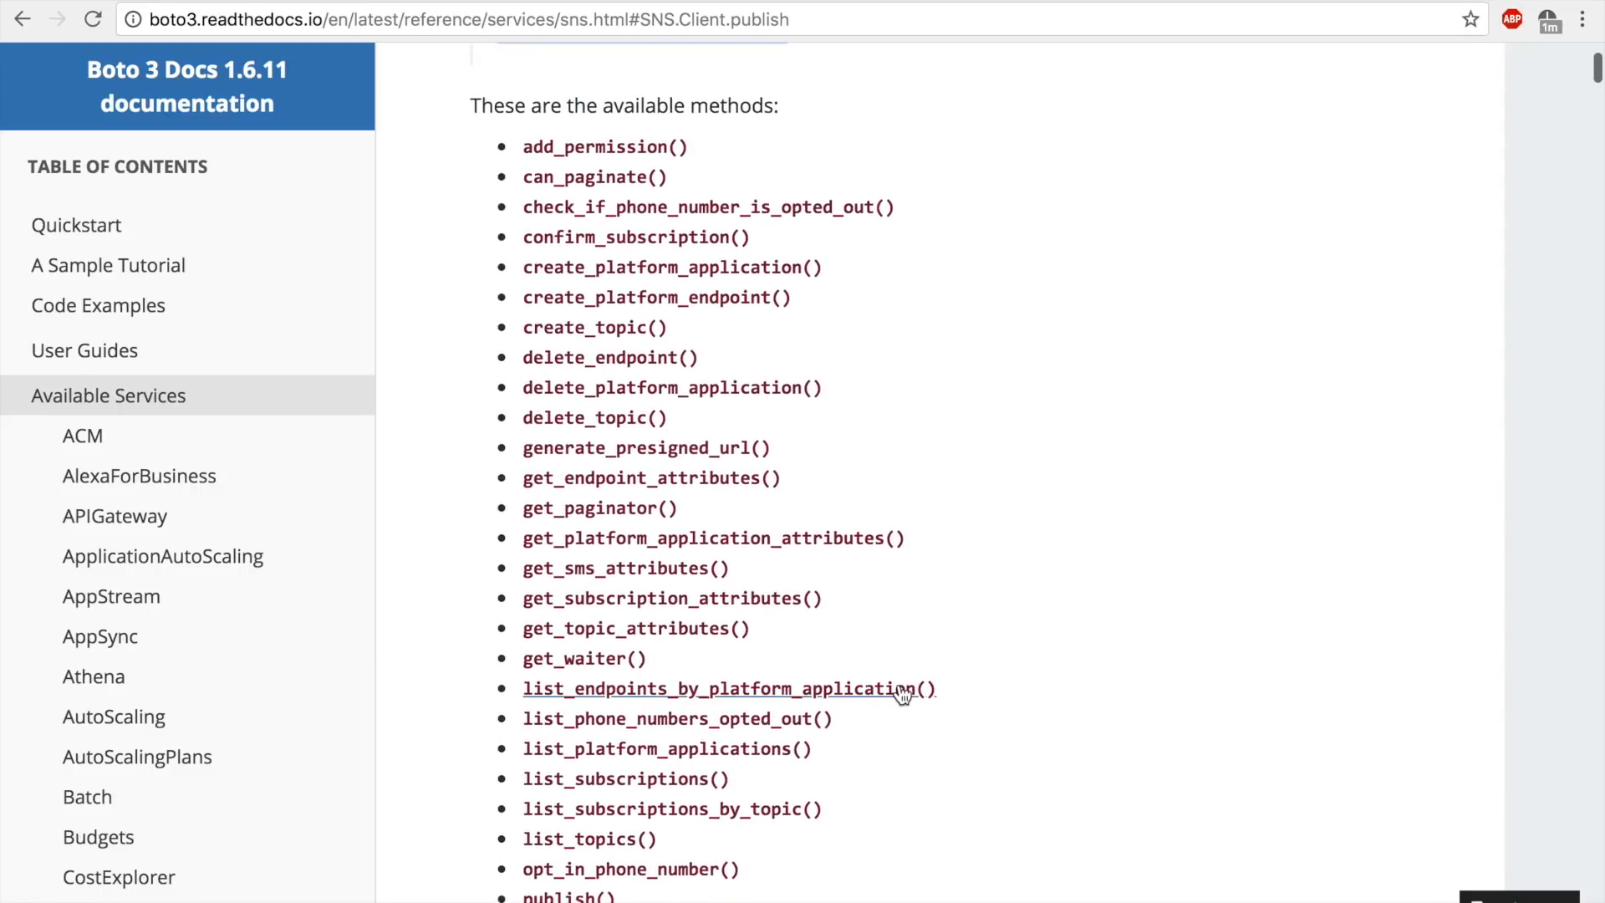
pyautogui.scroll(-3, 901, 692)
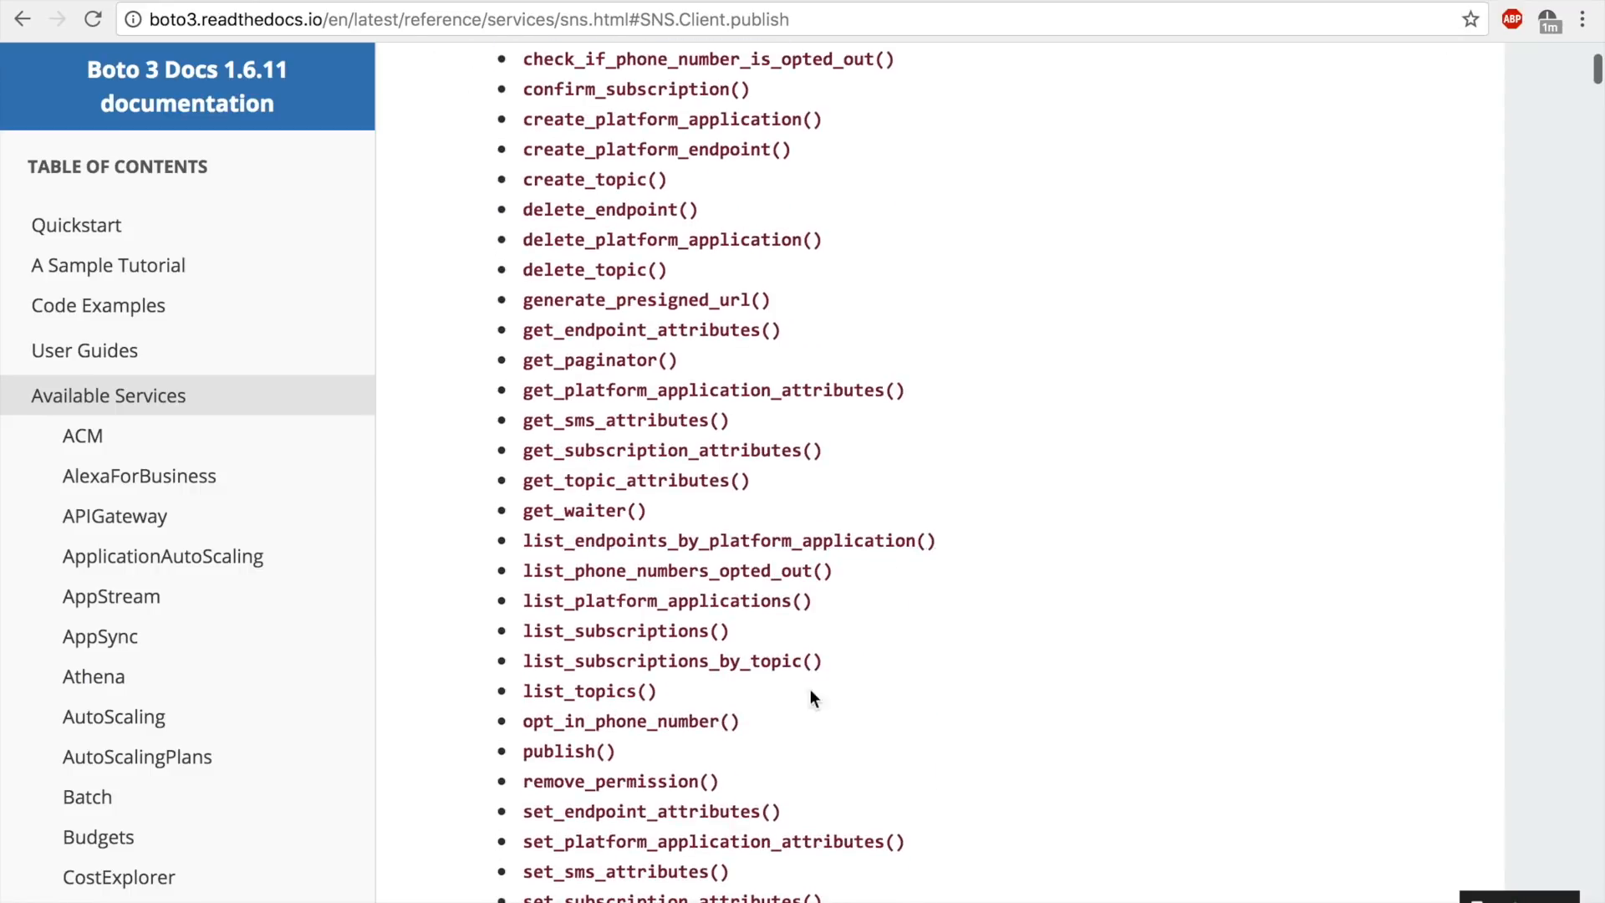
pyautogui.click(575, 753)
pyautogui.scroll(-5, 600, 514)
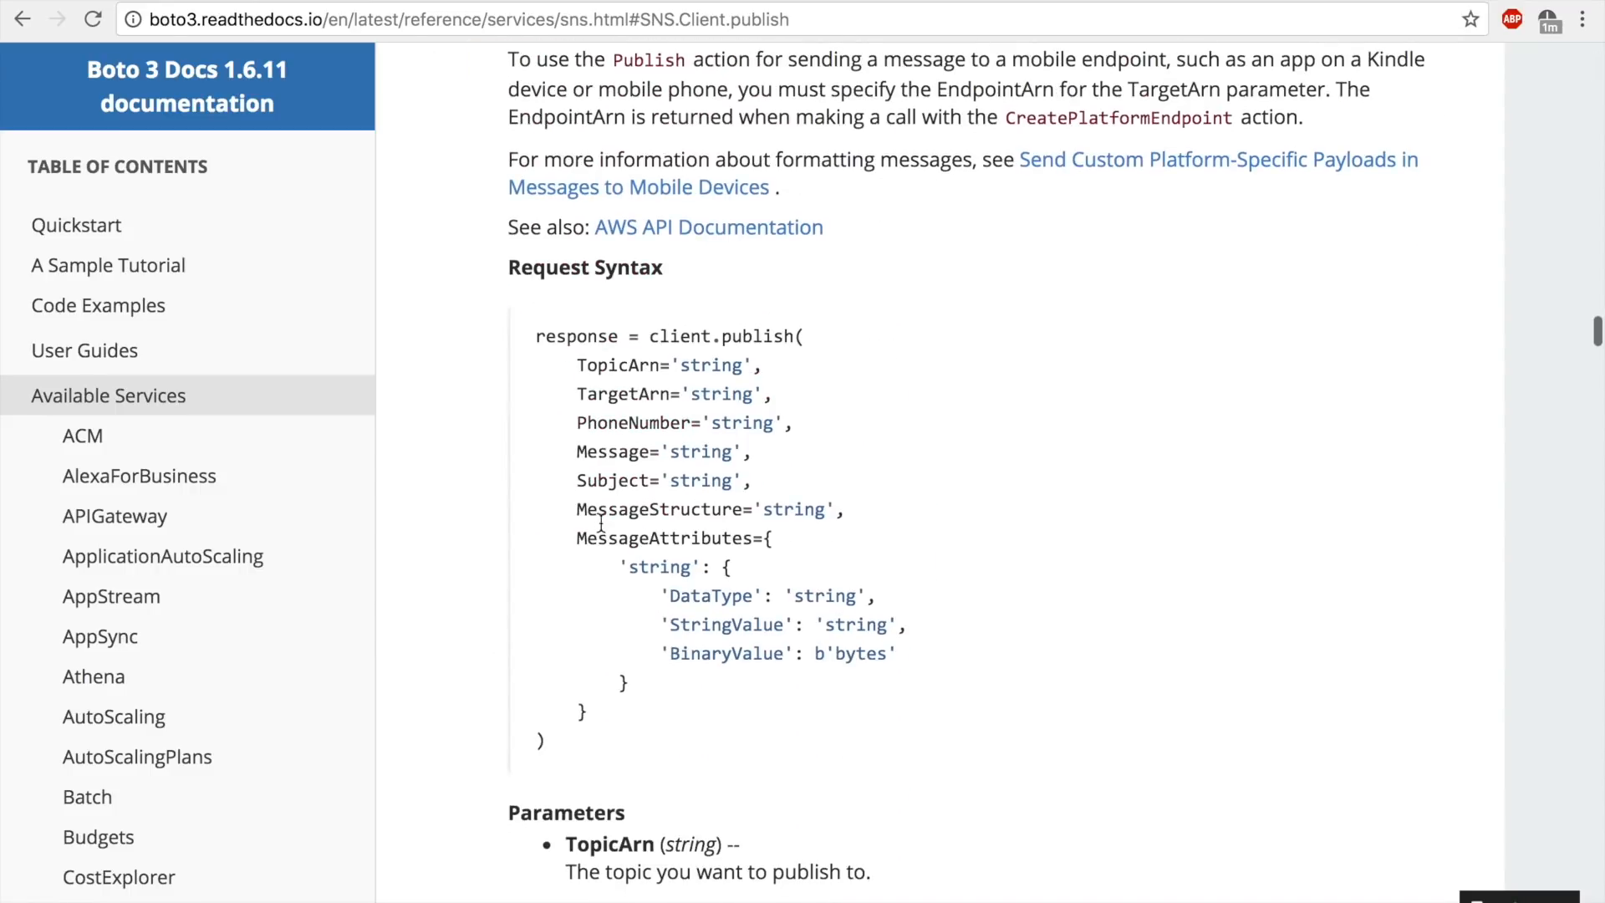
pyautogui.moveTo(535, 334); pyautogui.dragTo(712, 732)
pyautogui.hotkey('ctrl', 'c')
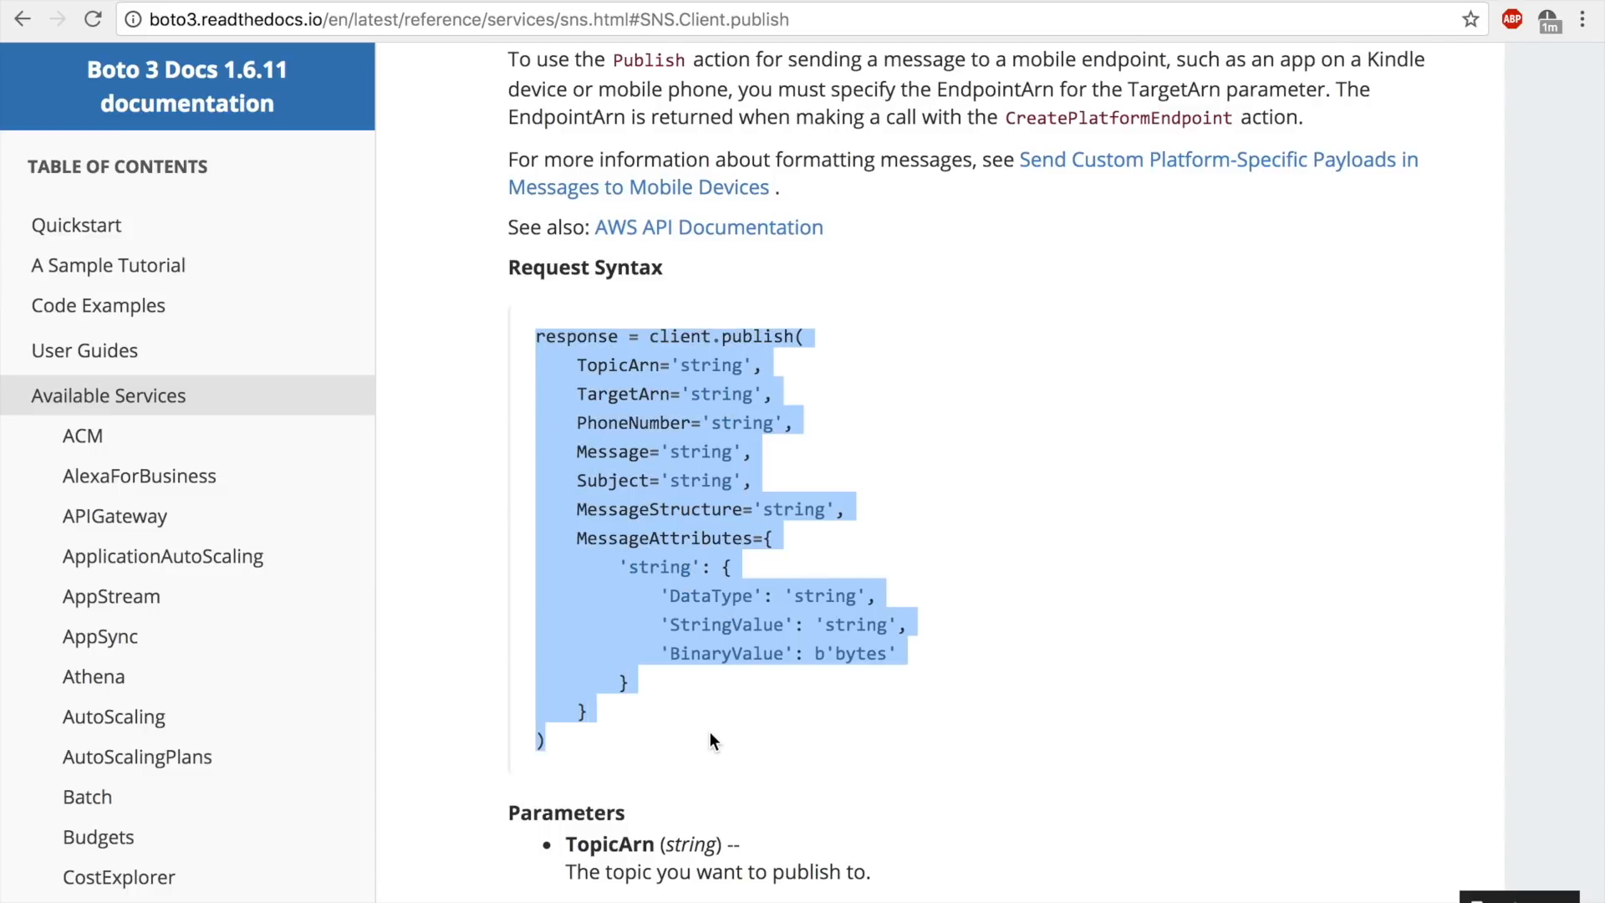
# Paste the client.publish request block below print(response) in lambda_handler, separated by a blank line, and save the file.
pyautogui.click(288, 1)
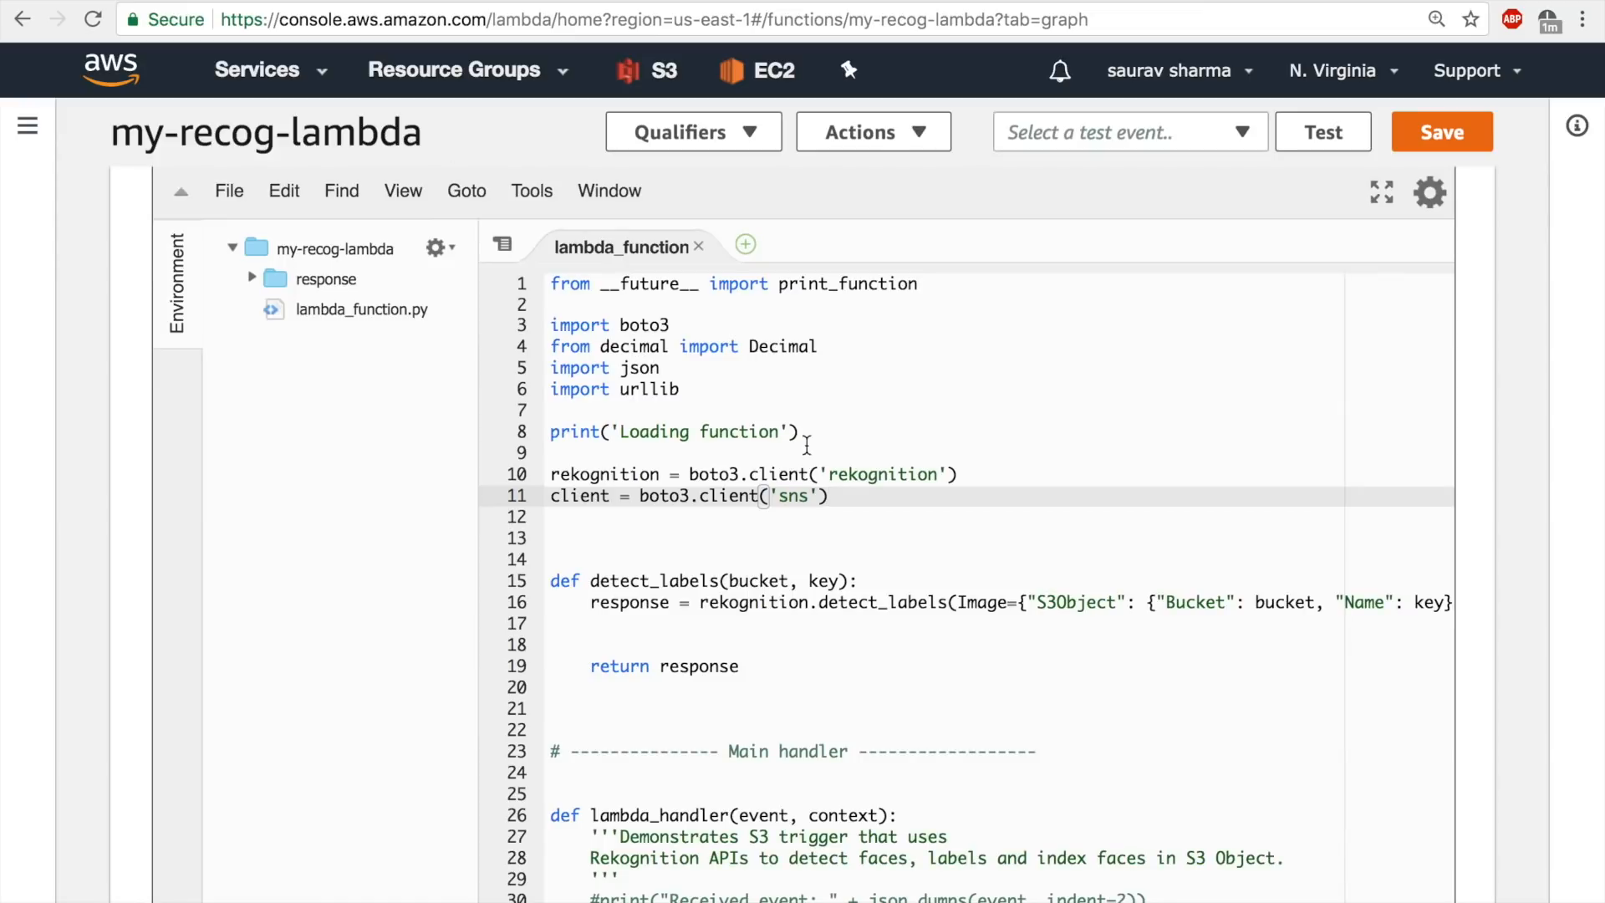
pyautogui.scroll(-8, 868, 719)
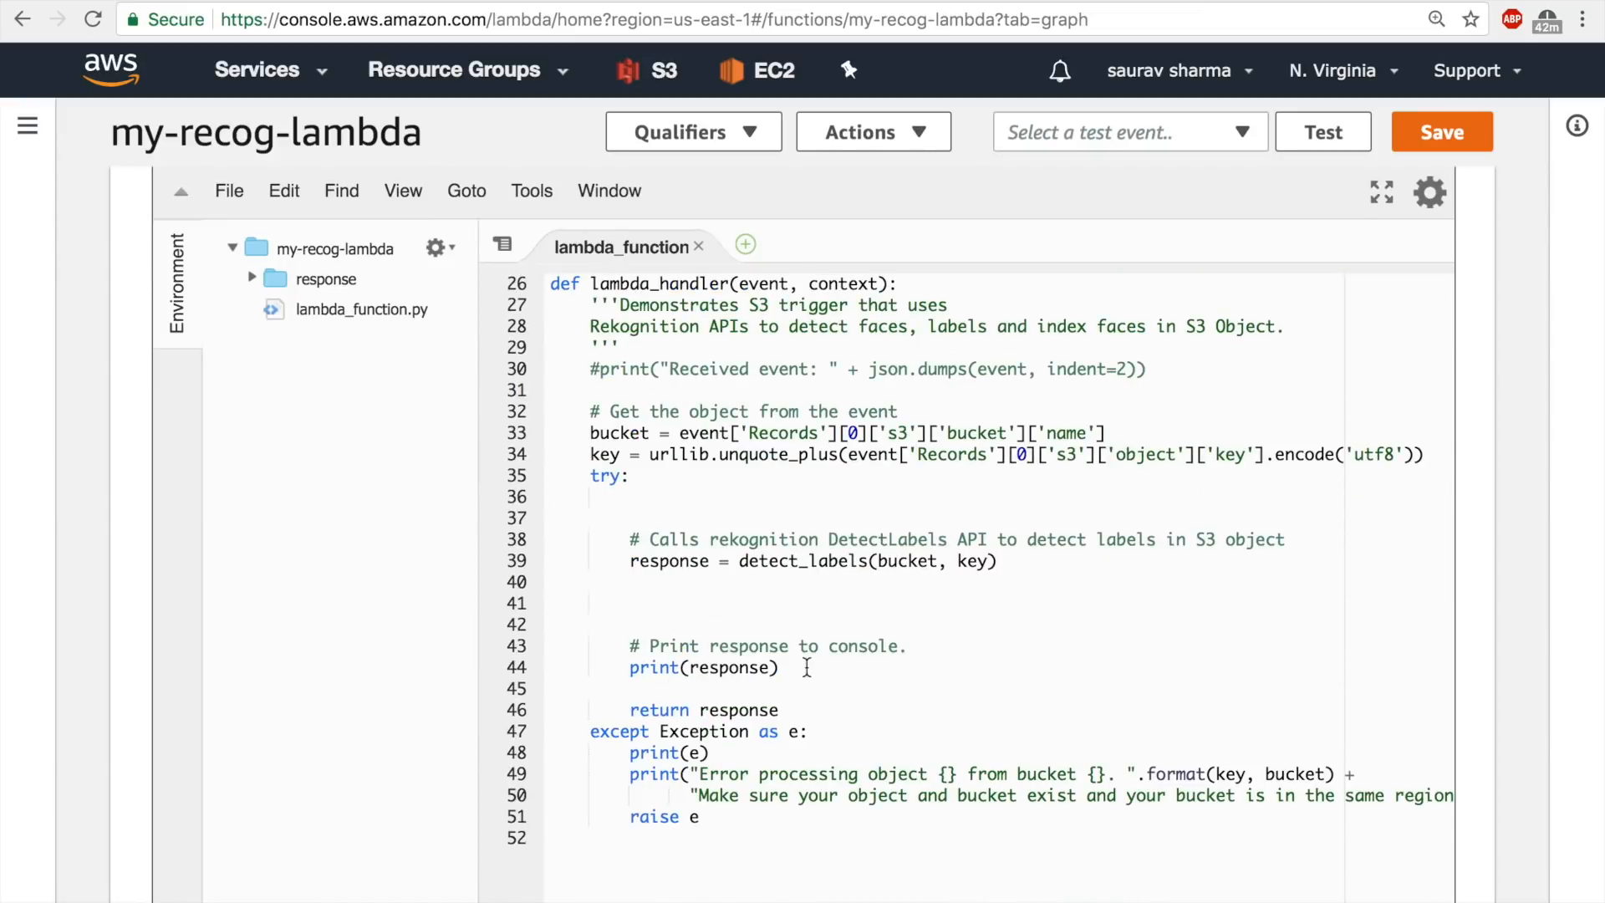
pyautogui.click(826, 666)
pyautogui.press('Return')
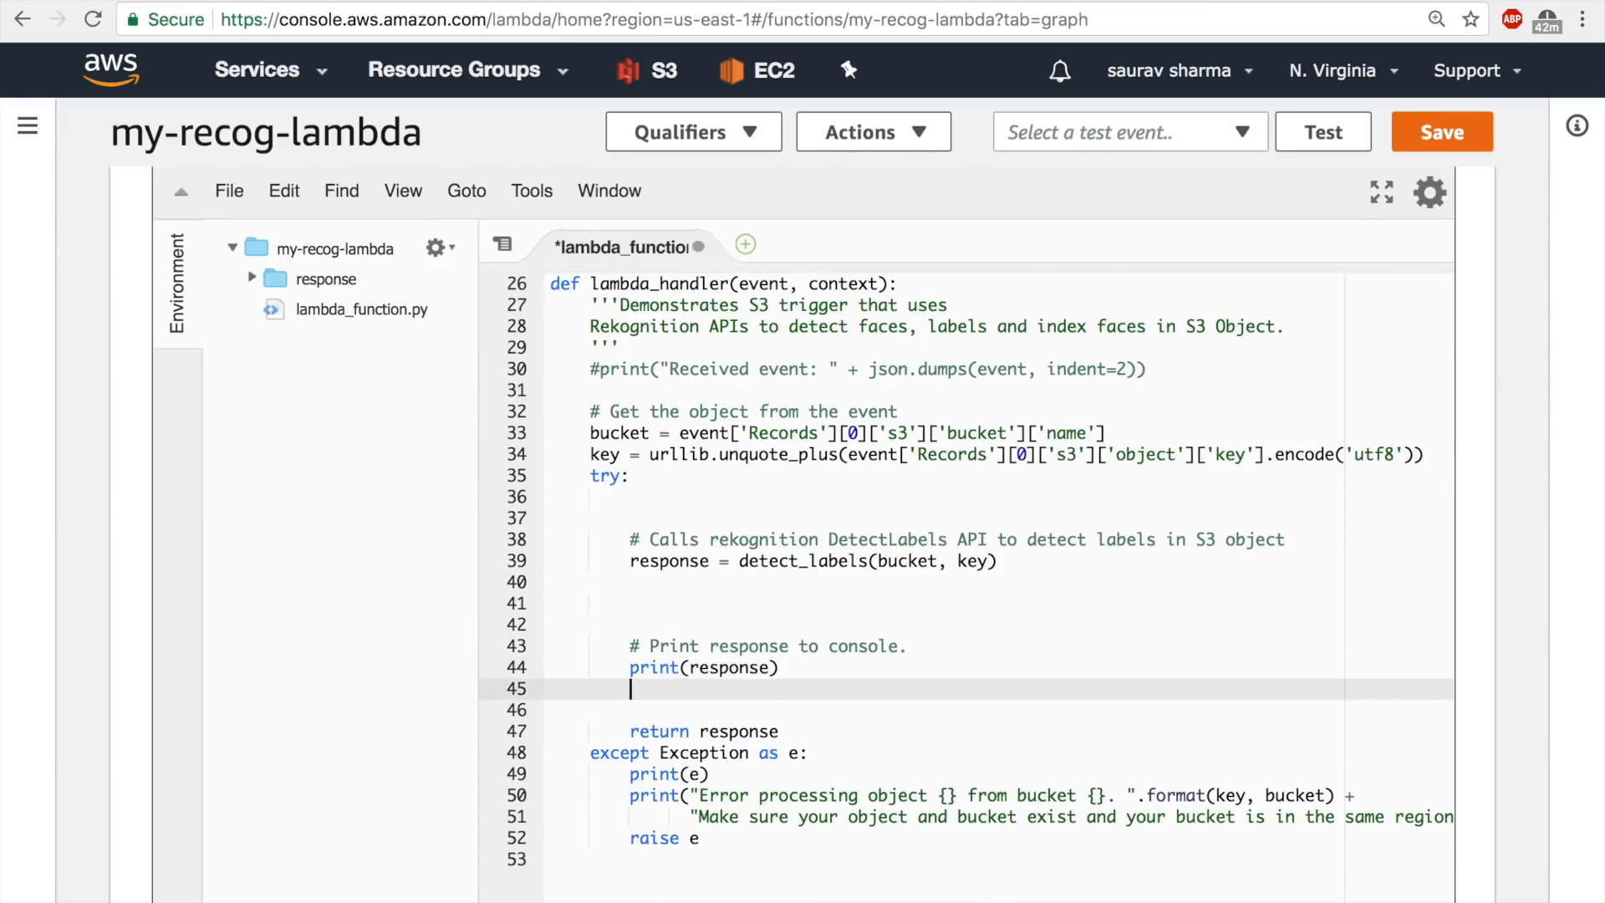
pyautogui.press('Return')
pyautogui.hotkey('ctrl', 's')
pyautogui.hotkey('ctrl', 'v')
pyautogui.hotkey('ctrl', 's')
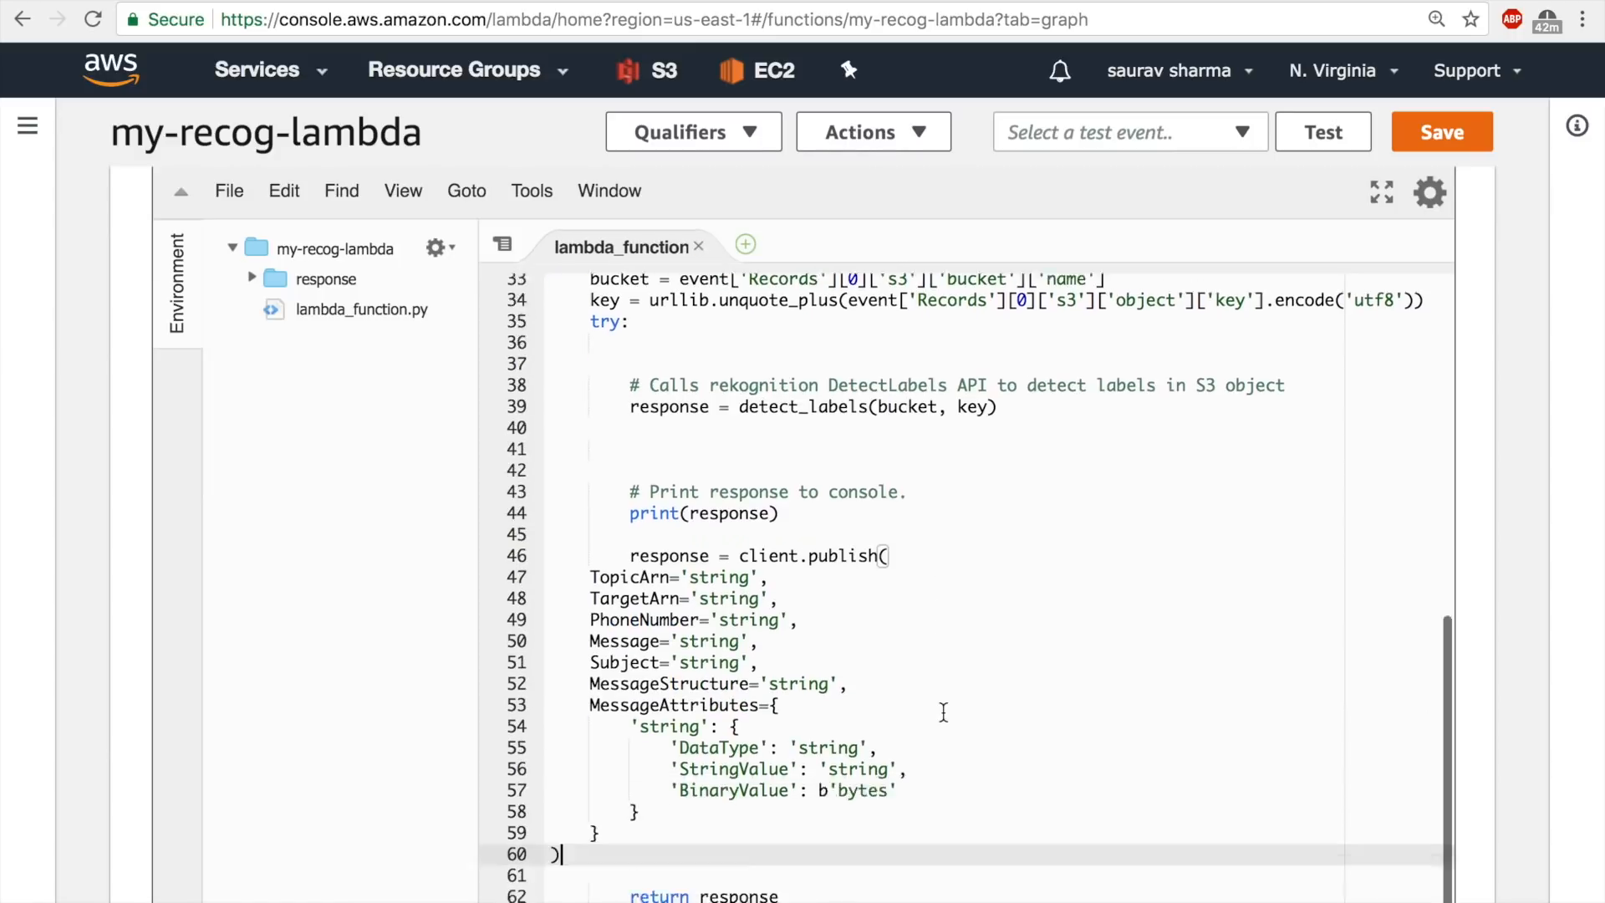
# Delete the MessageAttributes, MessageStructure, PhoneNumber and TopicArn arguments from the client.publish call.
pyautogui.scroll(-2, 943, 712)
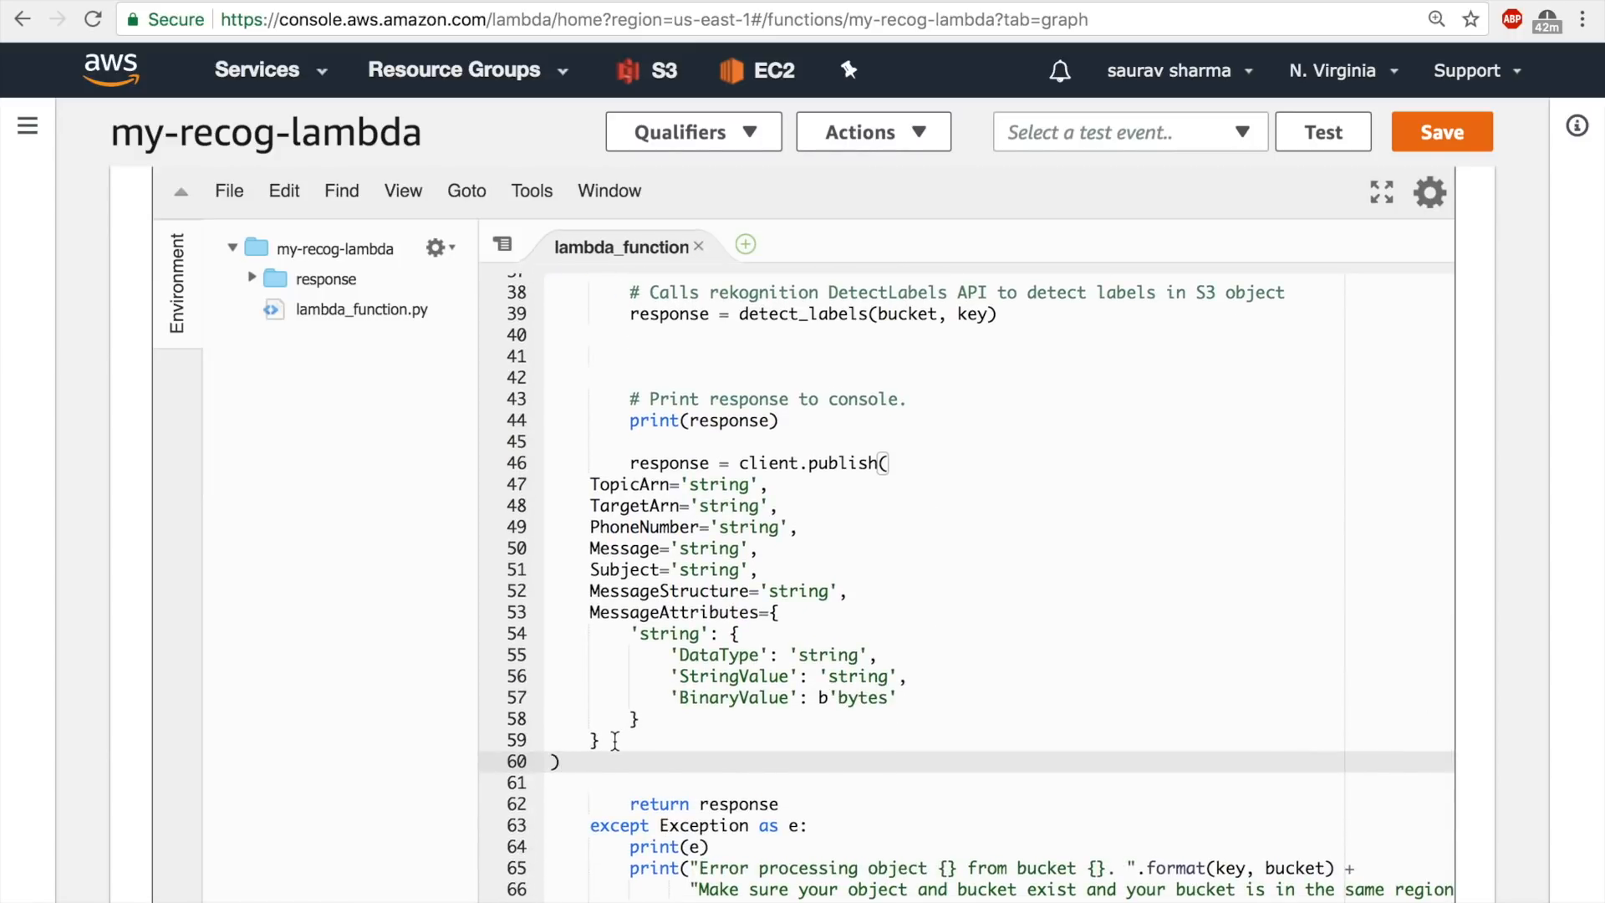
pyautogui.moveTo(614, 741); pyautogui.dragTo(590, 616)
pyautogui.press('BackSpace')
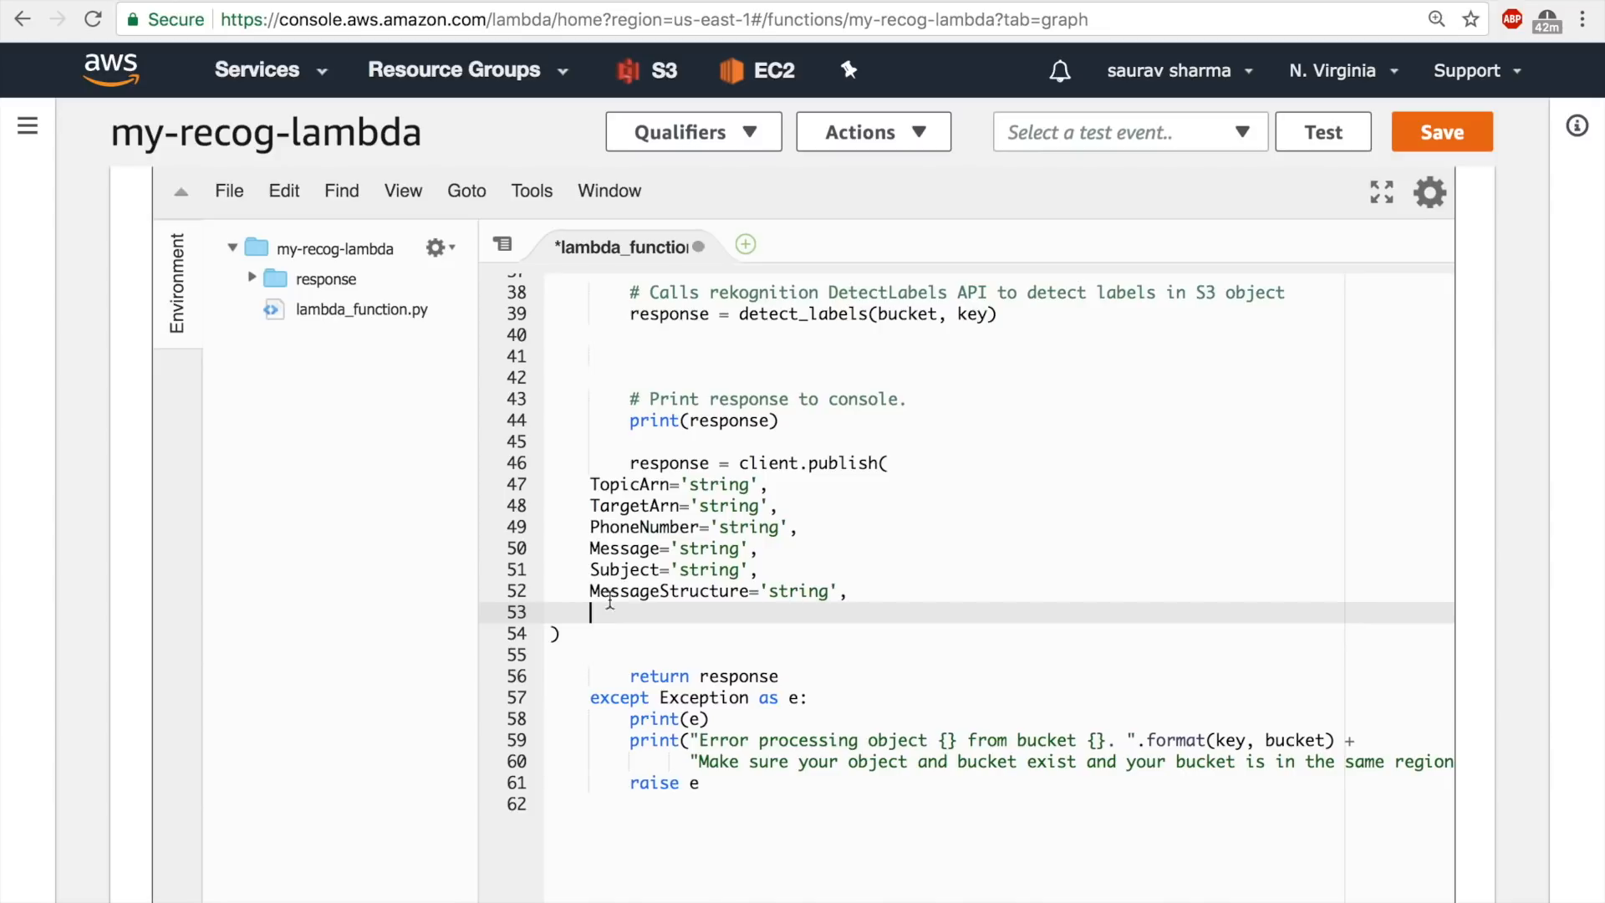
pyautogui.moveTo(847, 591); pyautogui.dragTo(561, 592)
pyautogui.press('BackSpace')
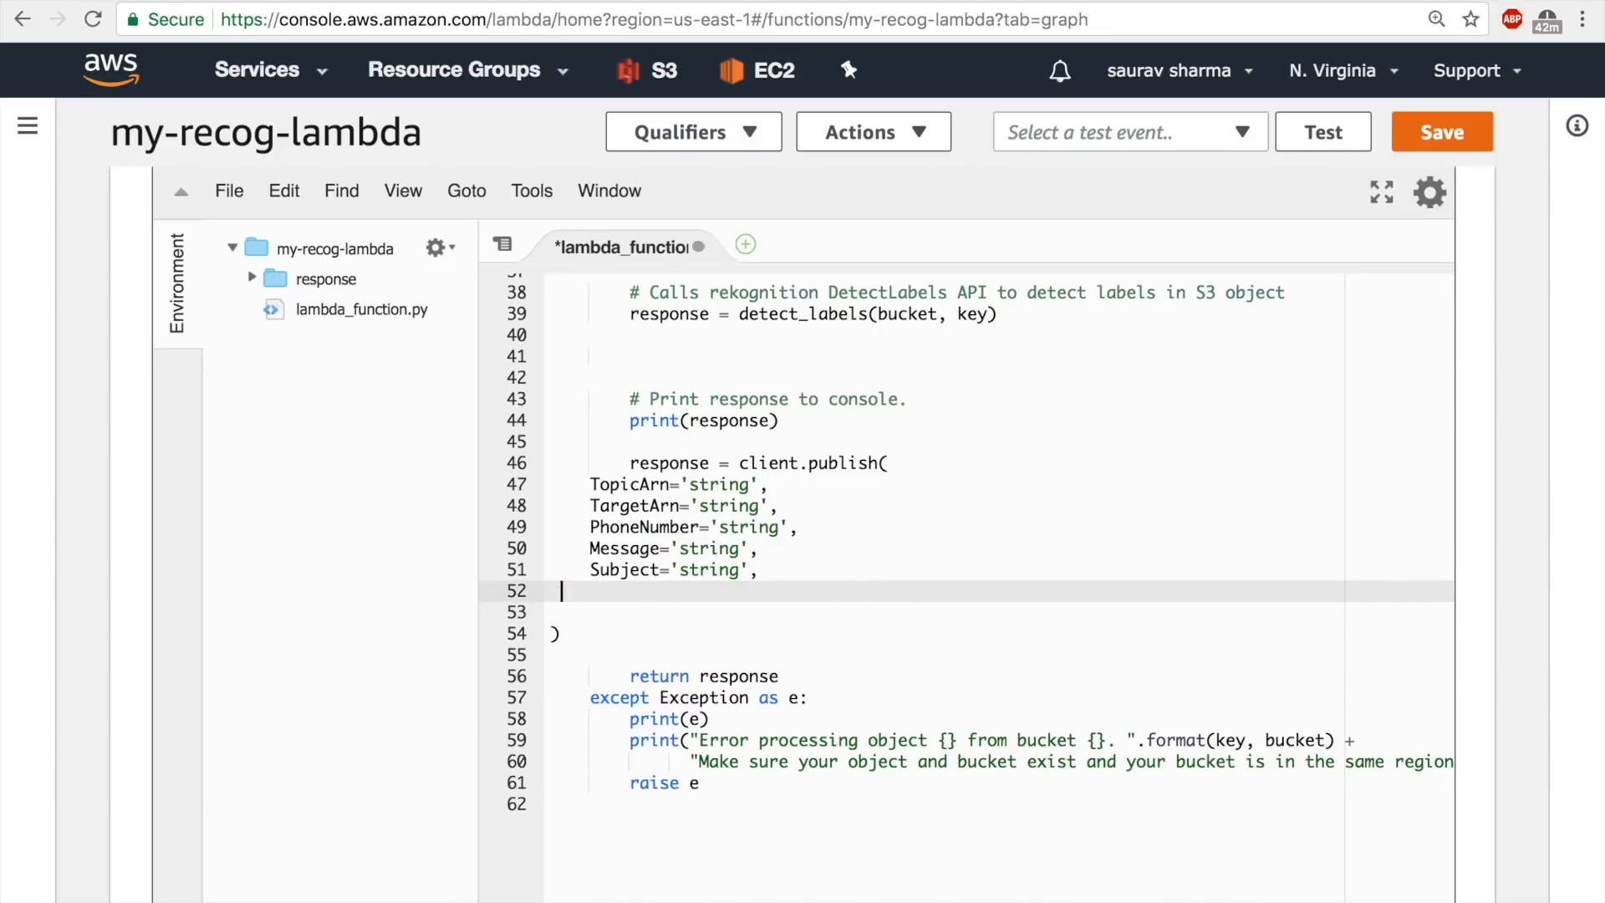
pyautogui.moveTo(789, 526); pyautogui.dragTo(565, 531)
pyautogui.press('BackSpace')
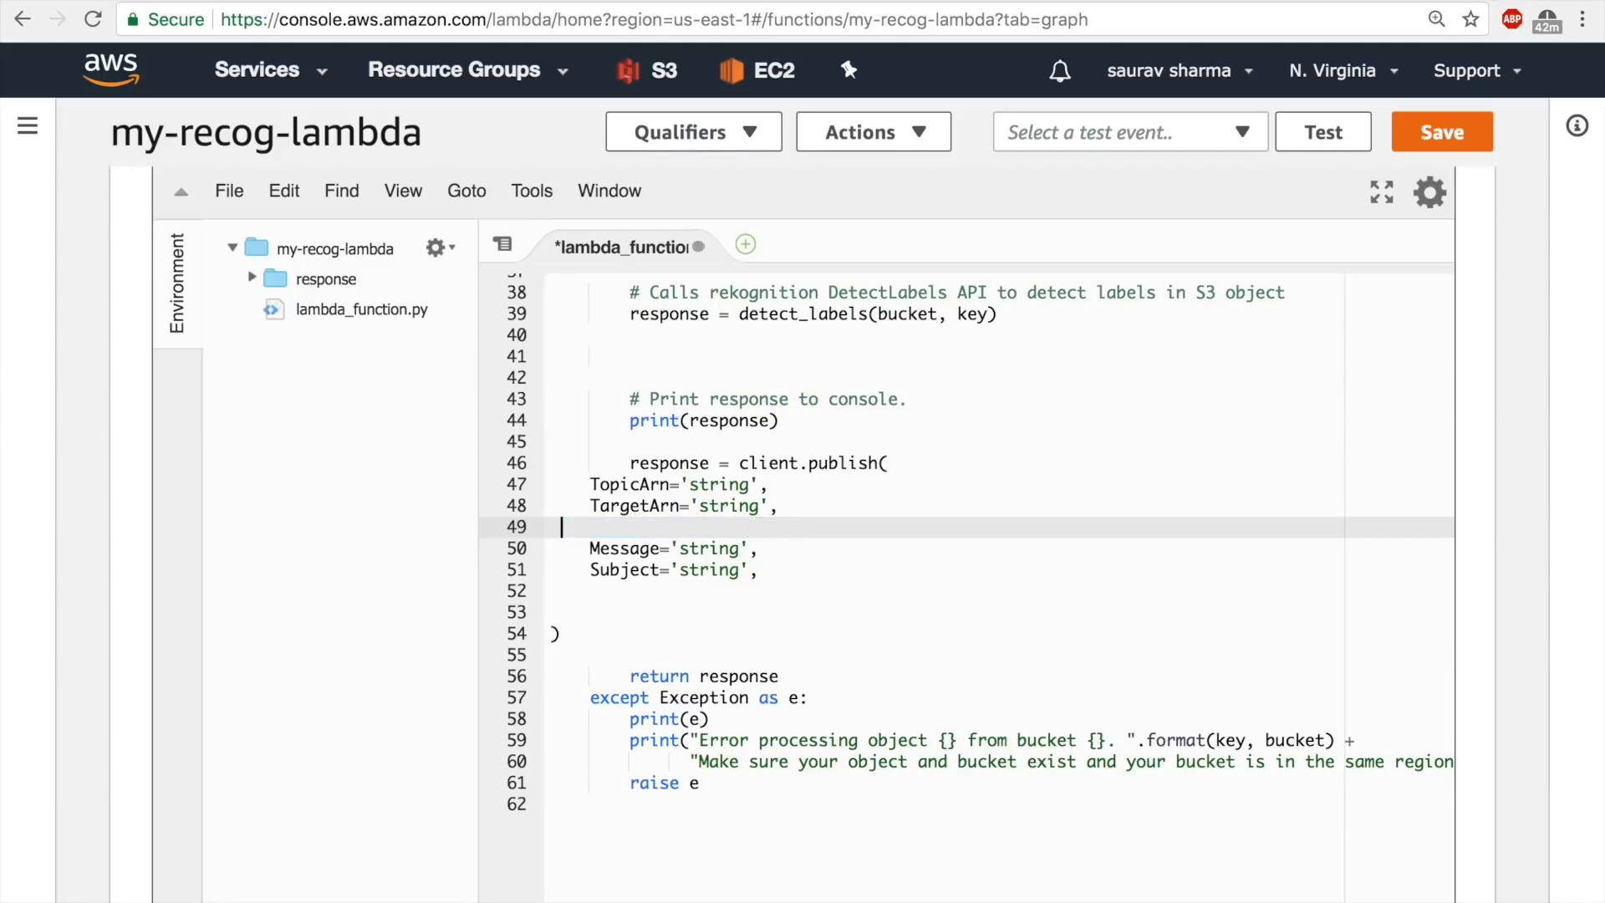
pyautogui.click(797, 486)
pyautogui.moveTo(796, 487); pyautogui.dragTo(539, 479)
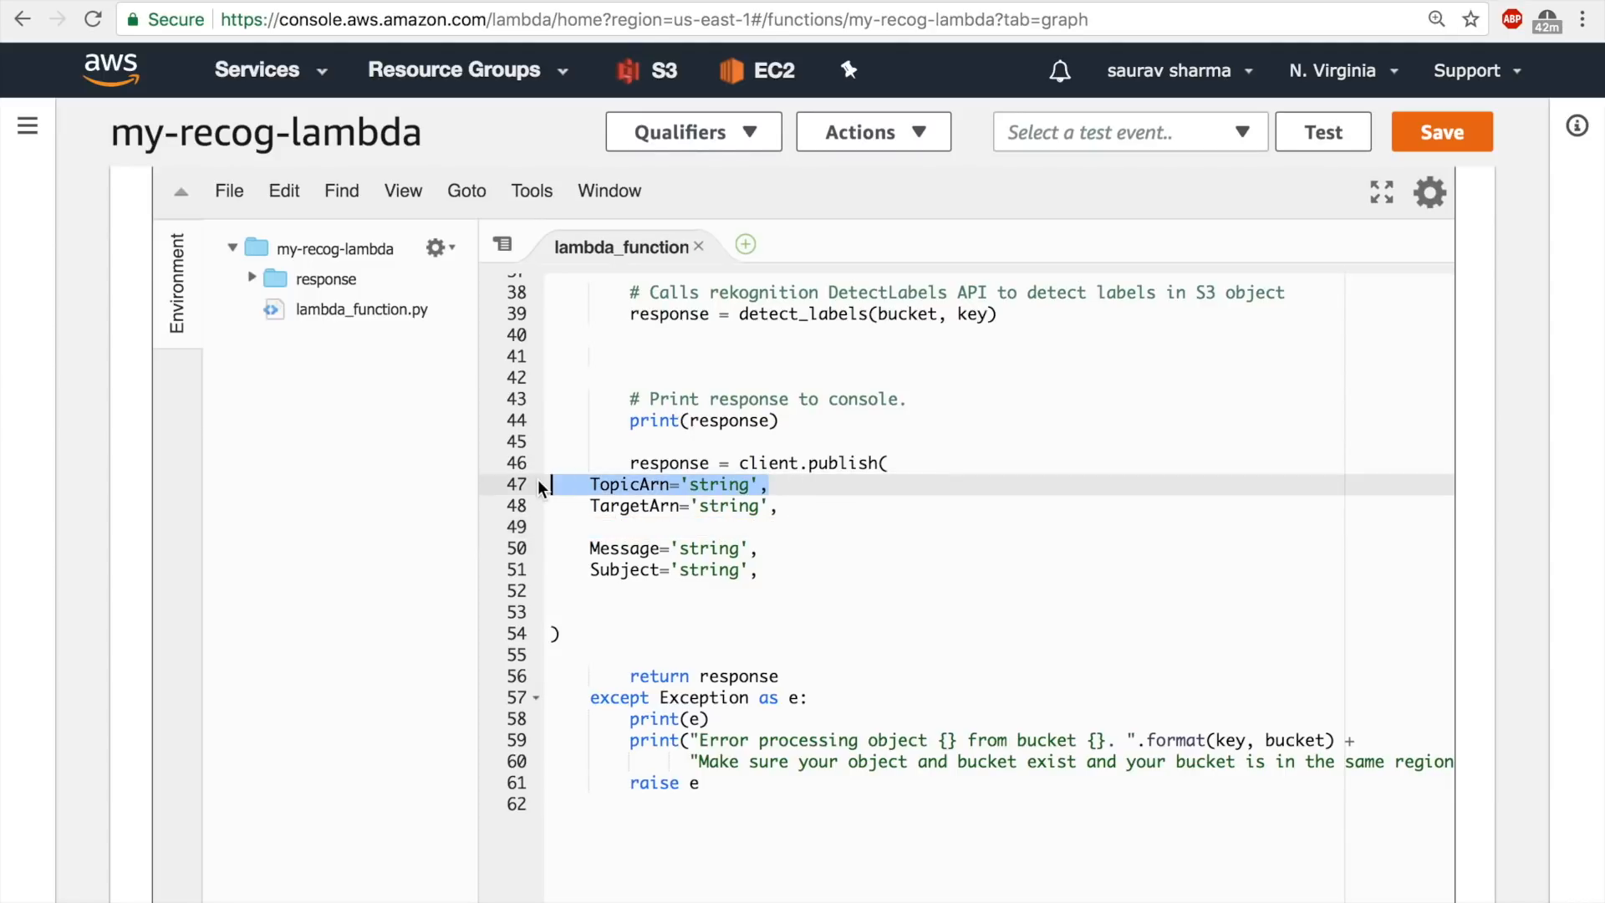
pyautogui.press('BackSpace')
# Join the TargetArn and Message arguments onto the client.publish( line in lambda_handler and save the file.
pyautogui.click(591, 505)
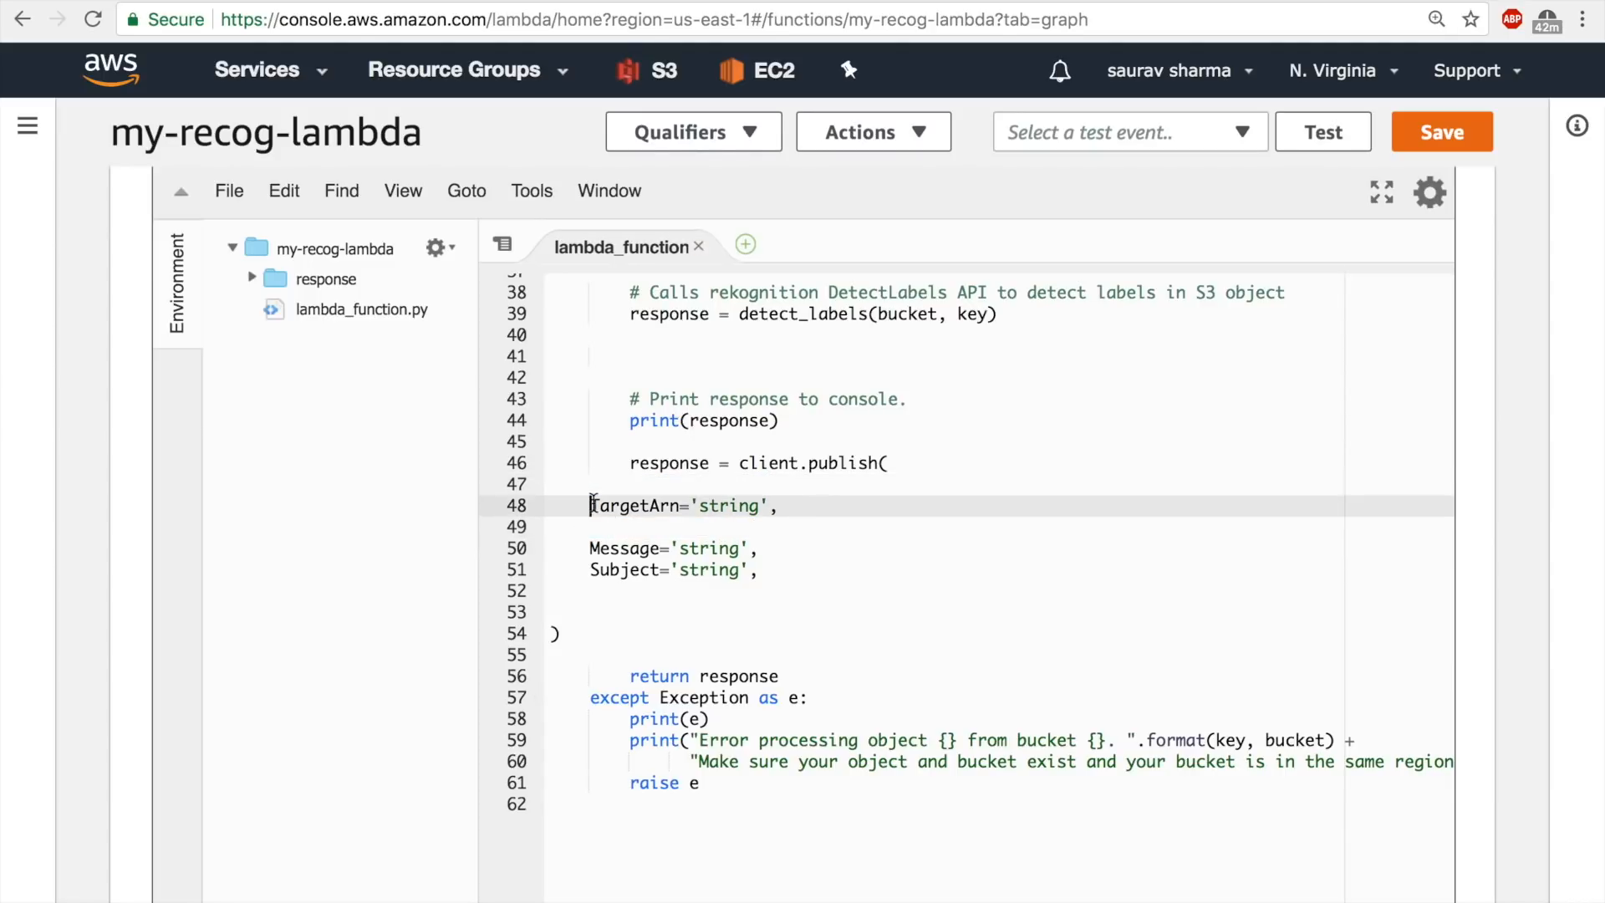
pyautogui.press('BackSpace')
pyautogui.press('BackSpace')
pyautogui.press('BackSpace')
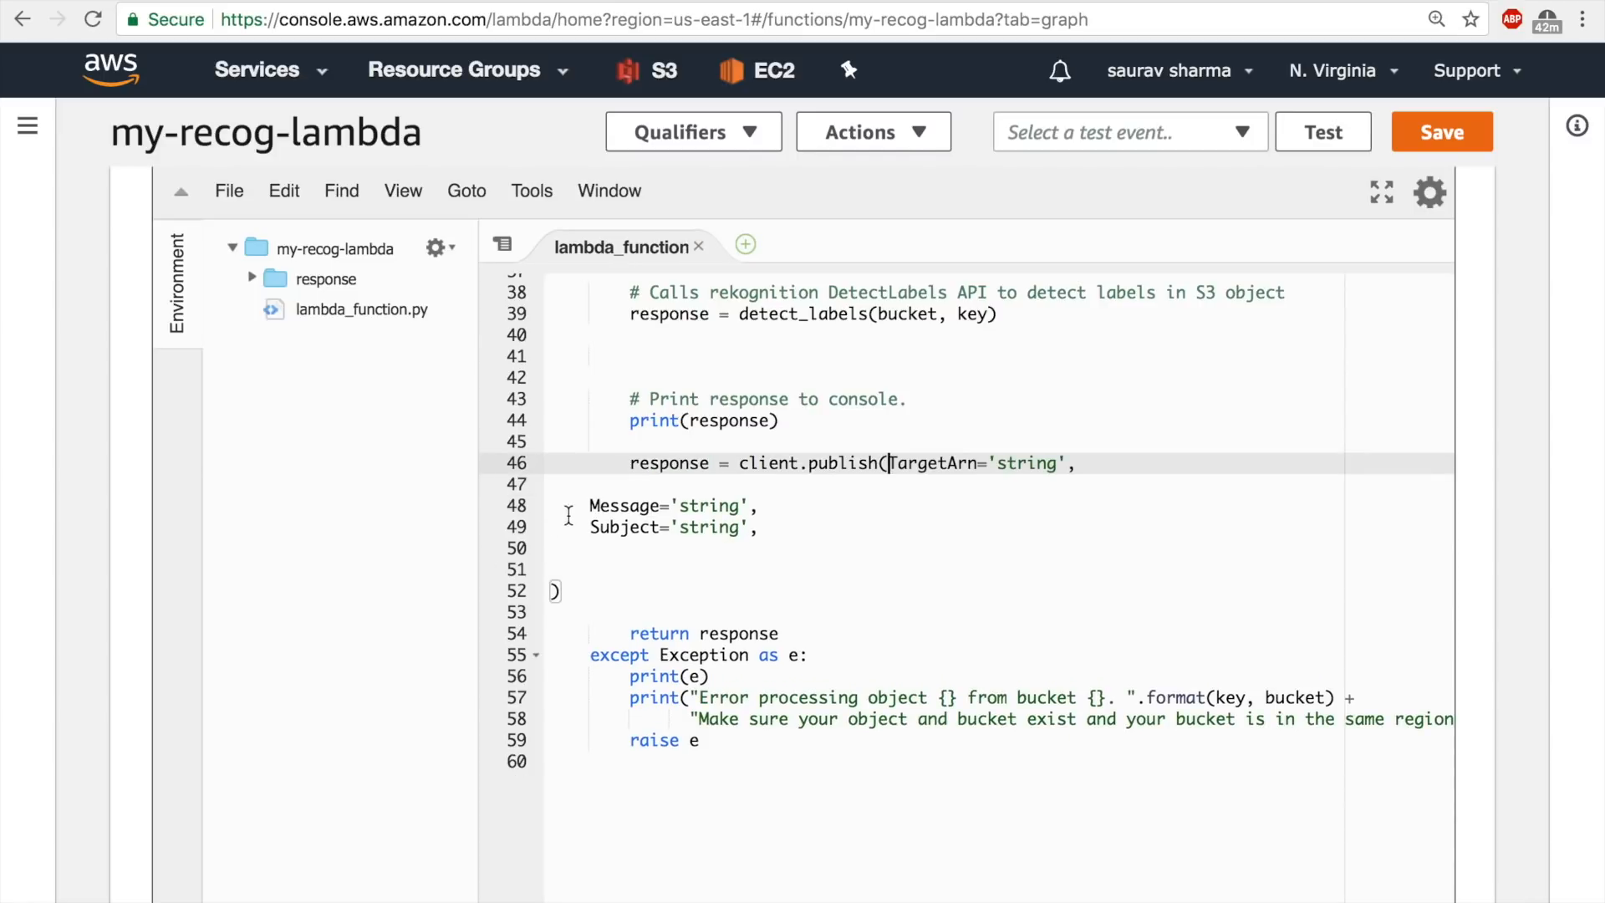
pyautogui.click(584, 505)
pyautogui.press('BackSpace')
pyautogui.press('BackSpace')
pyautogui.press('BackSpace')
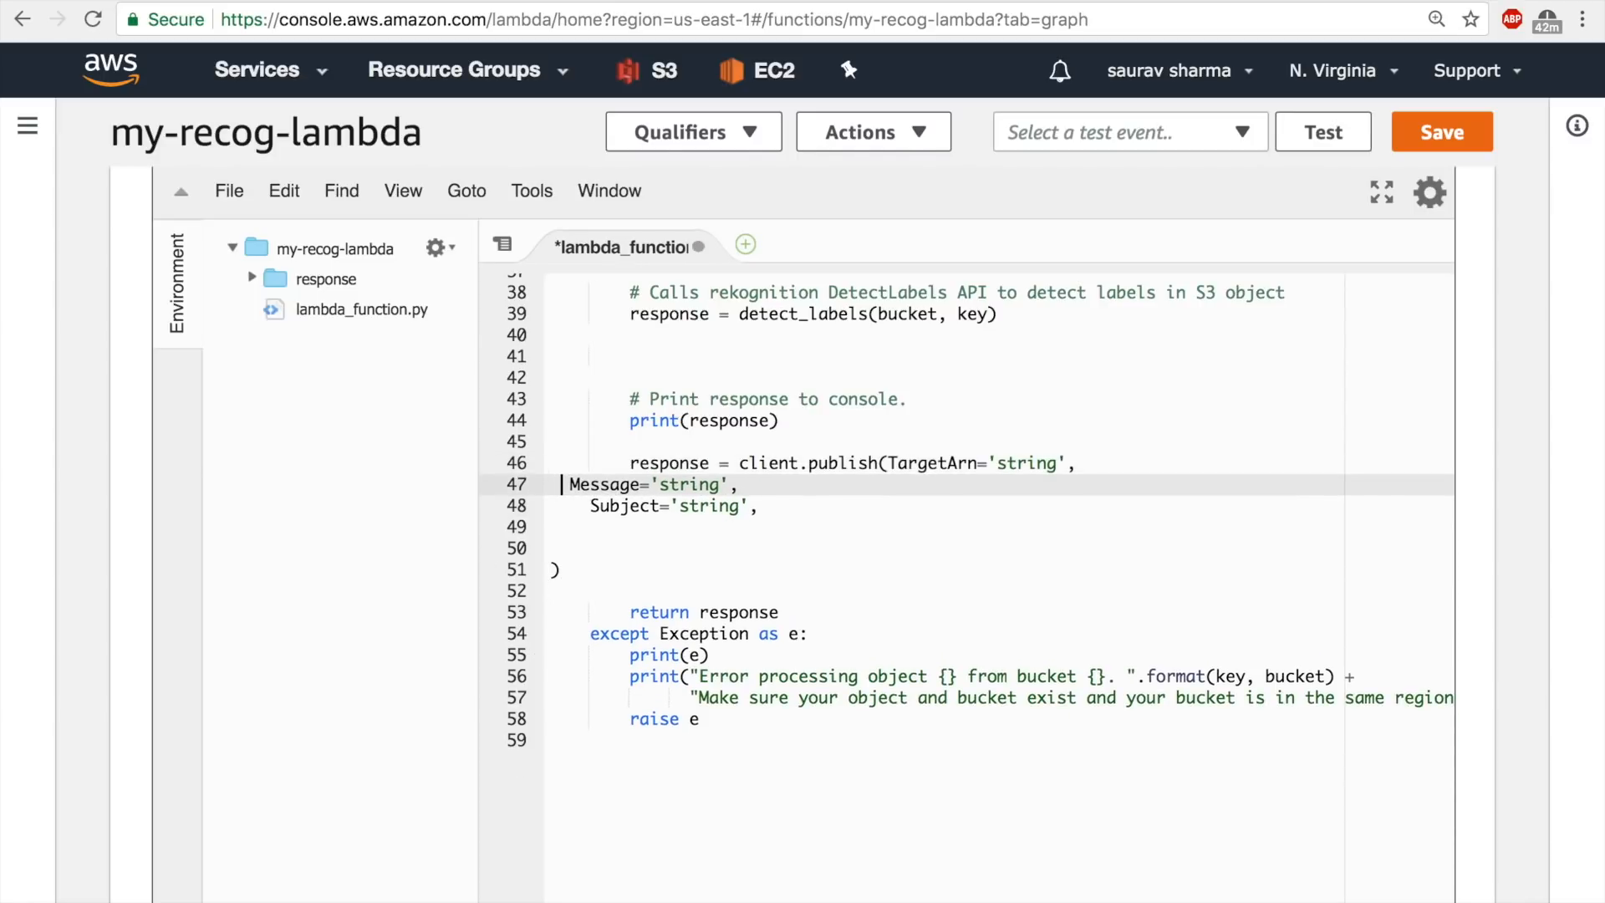
pyautogui.press('BackSpace')
pyautogui.hotkey('ctrl', 's')
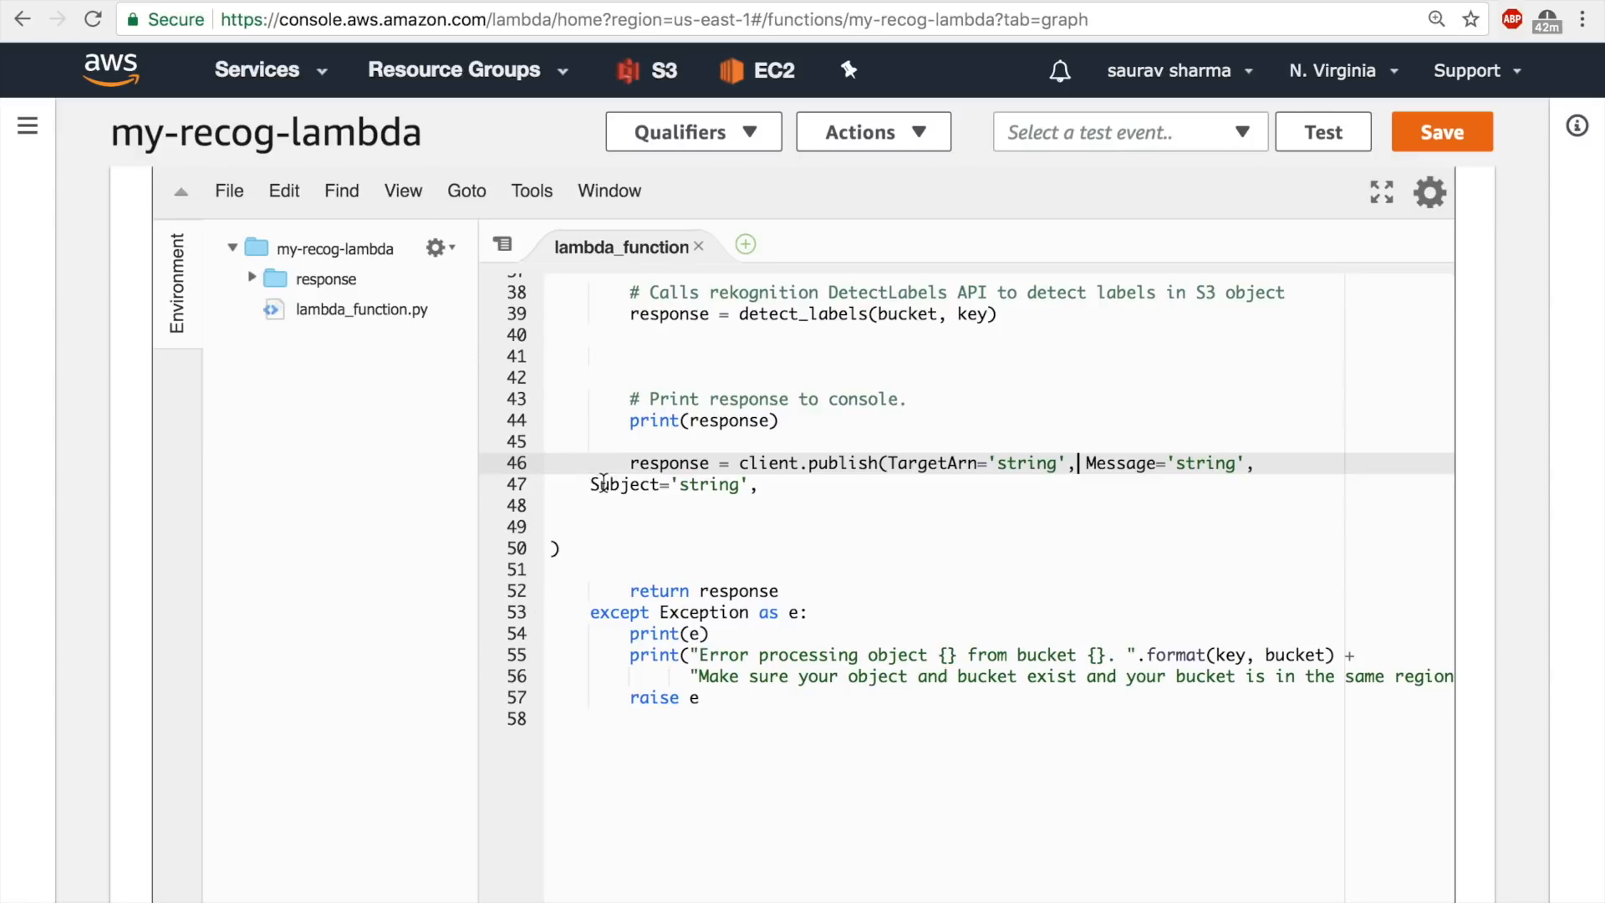
# Join the Subject argument and closing parenthesis onto the client.publish line, remove the trailing comma, and save the Lambda function.
pyautogui.click(591, 484)
pyautogui.press('BackSpace')
pyautogui.press('BackSpace')
pyautogui.hotkey('ctrl', 's')
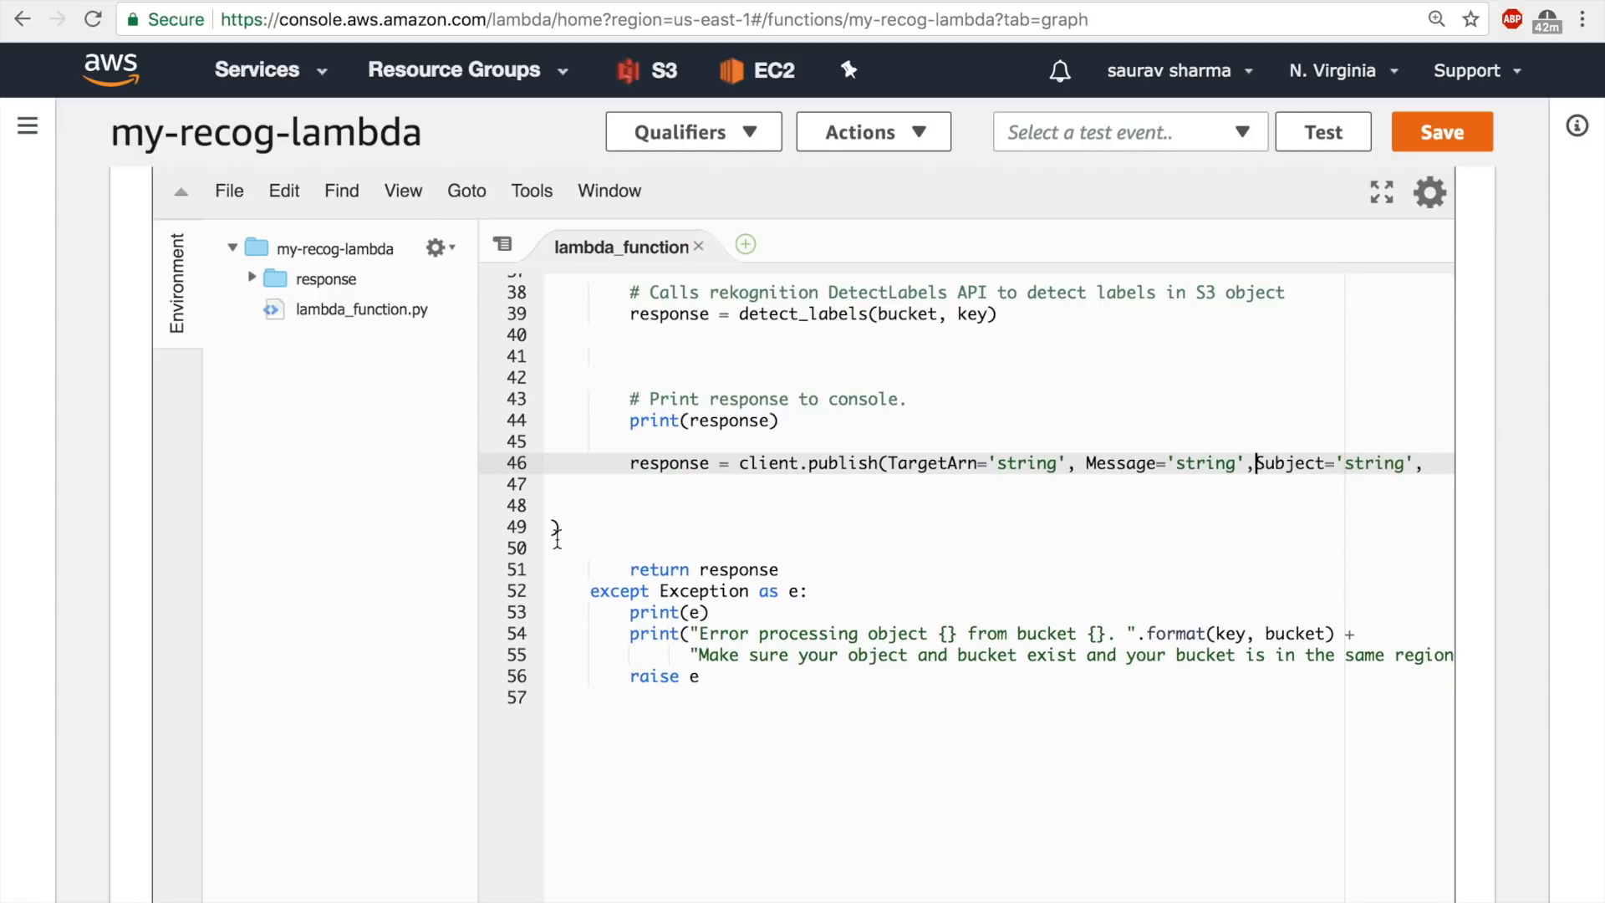
pyautogui.click(556, 532)
pyautogui.press('BackSpace')
pyautogui.press('BackSpace')
pyautogui.press('BackSpace')
pyautogui.press('BackSpace')
pyautogui.press('BackSpace')
pyautogui.hotkey('ctrl', 's')
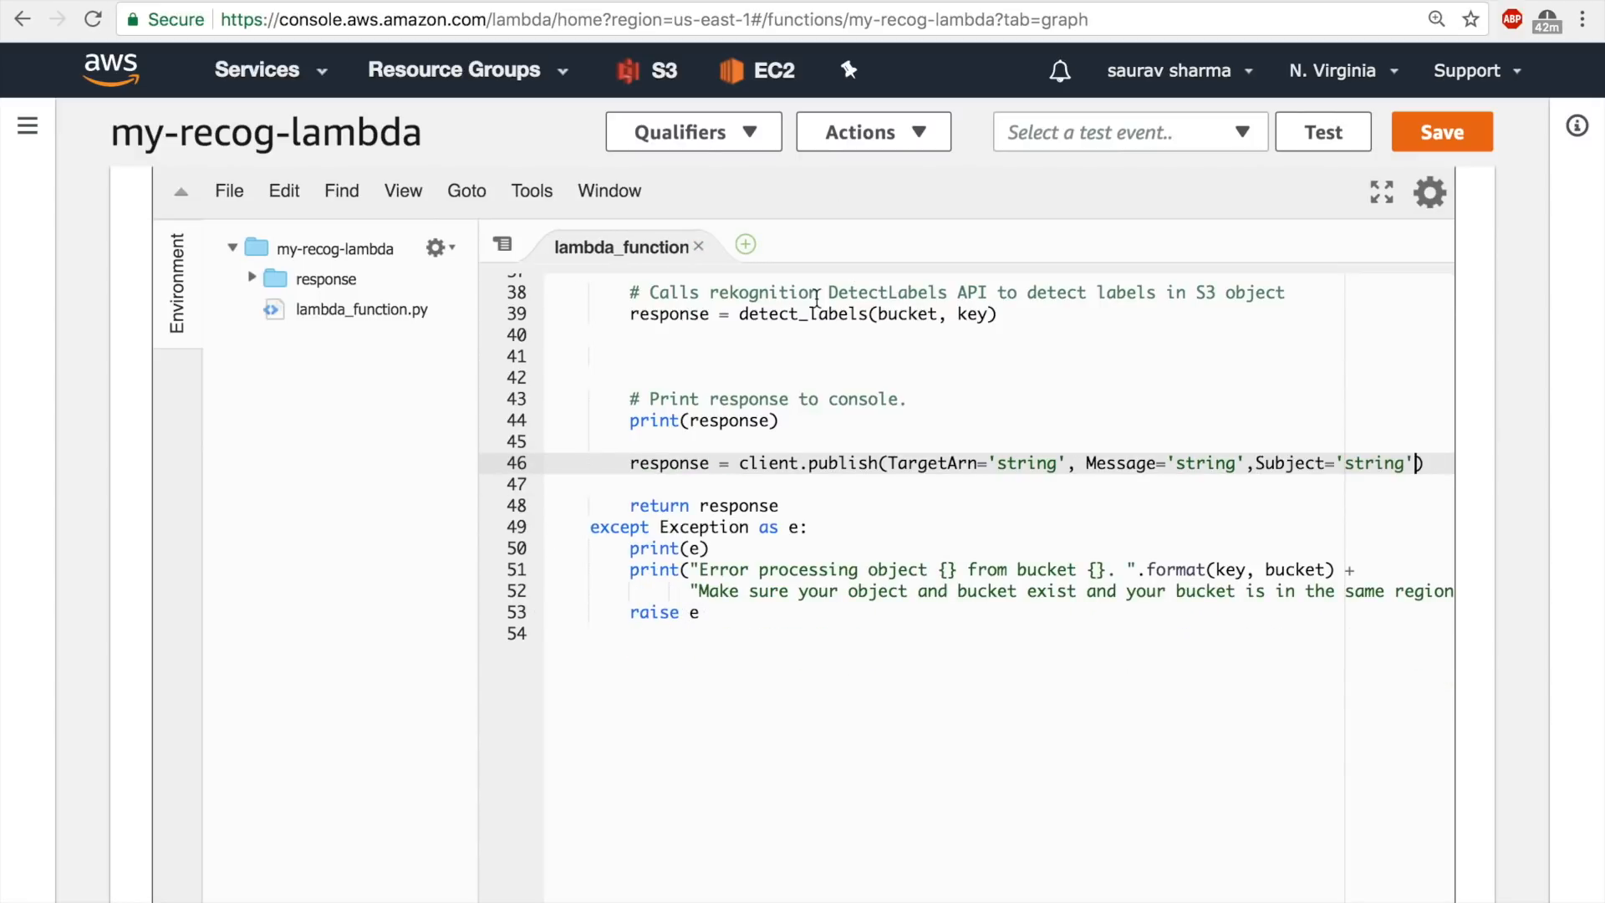
pyautogui.click(1435, 140)
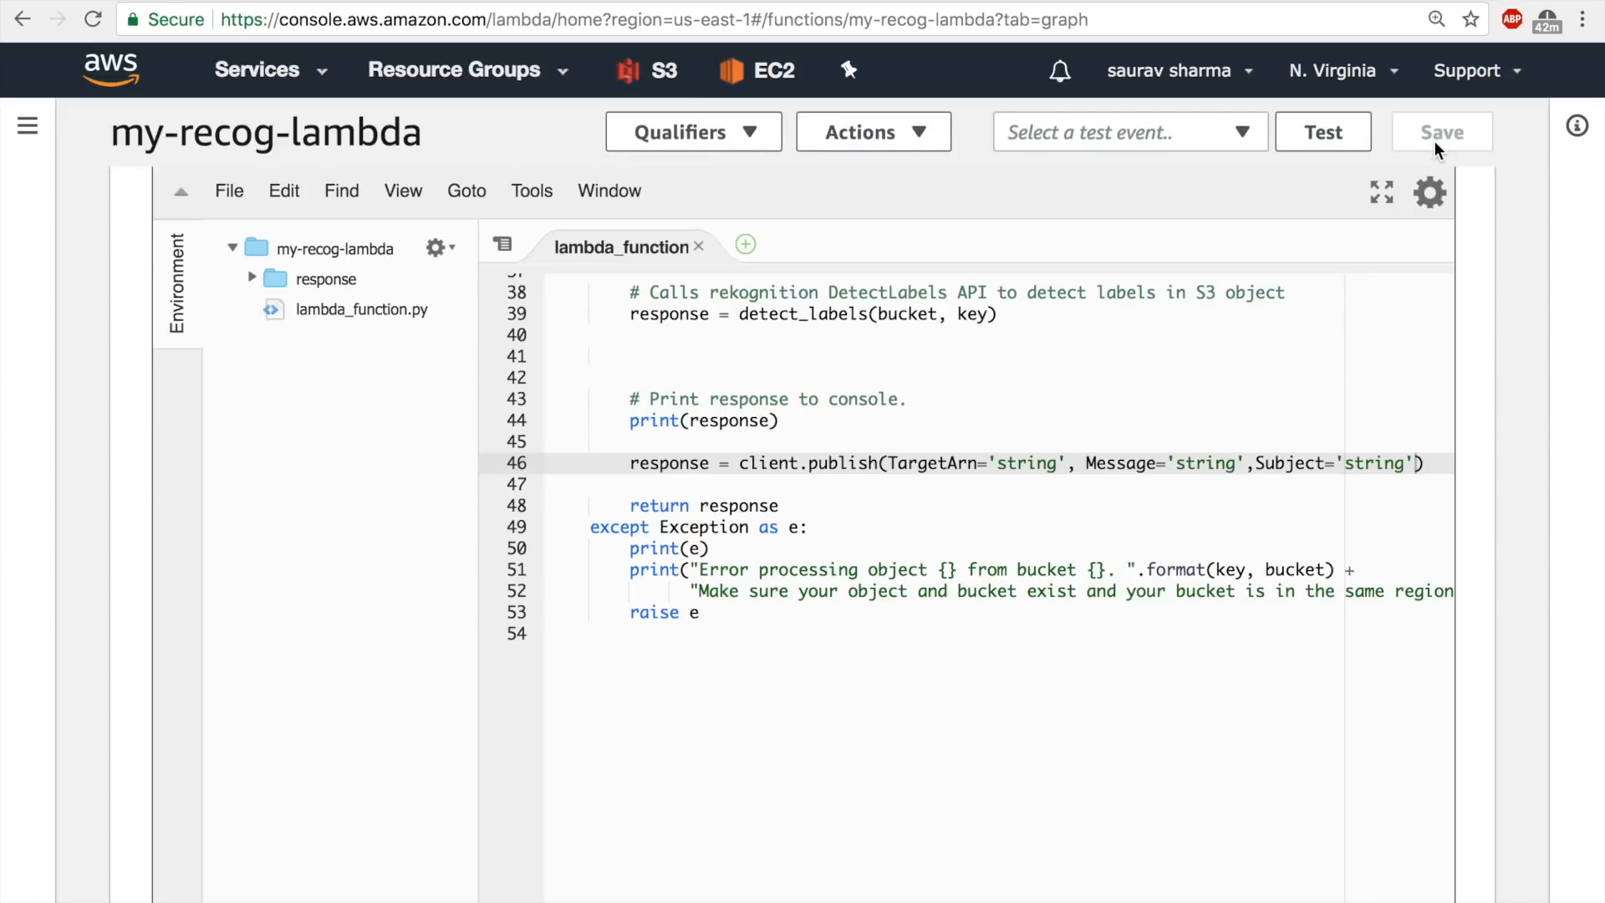
# Set the Subject argument of client.publish to 'Uploaded Image Labels' and save the file.
pyautogui.scroll(4, 1131, 460)
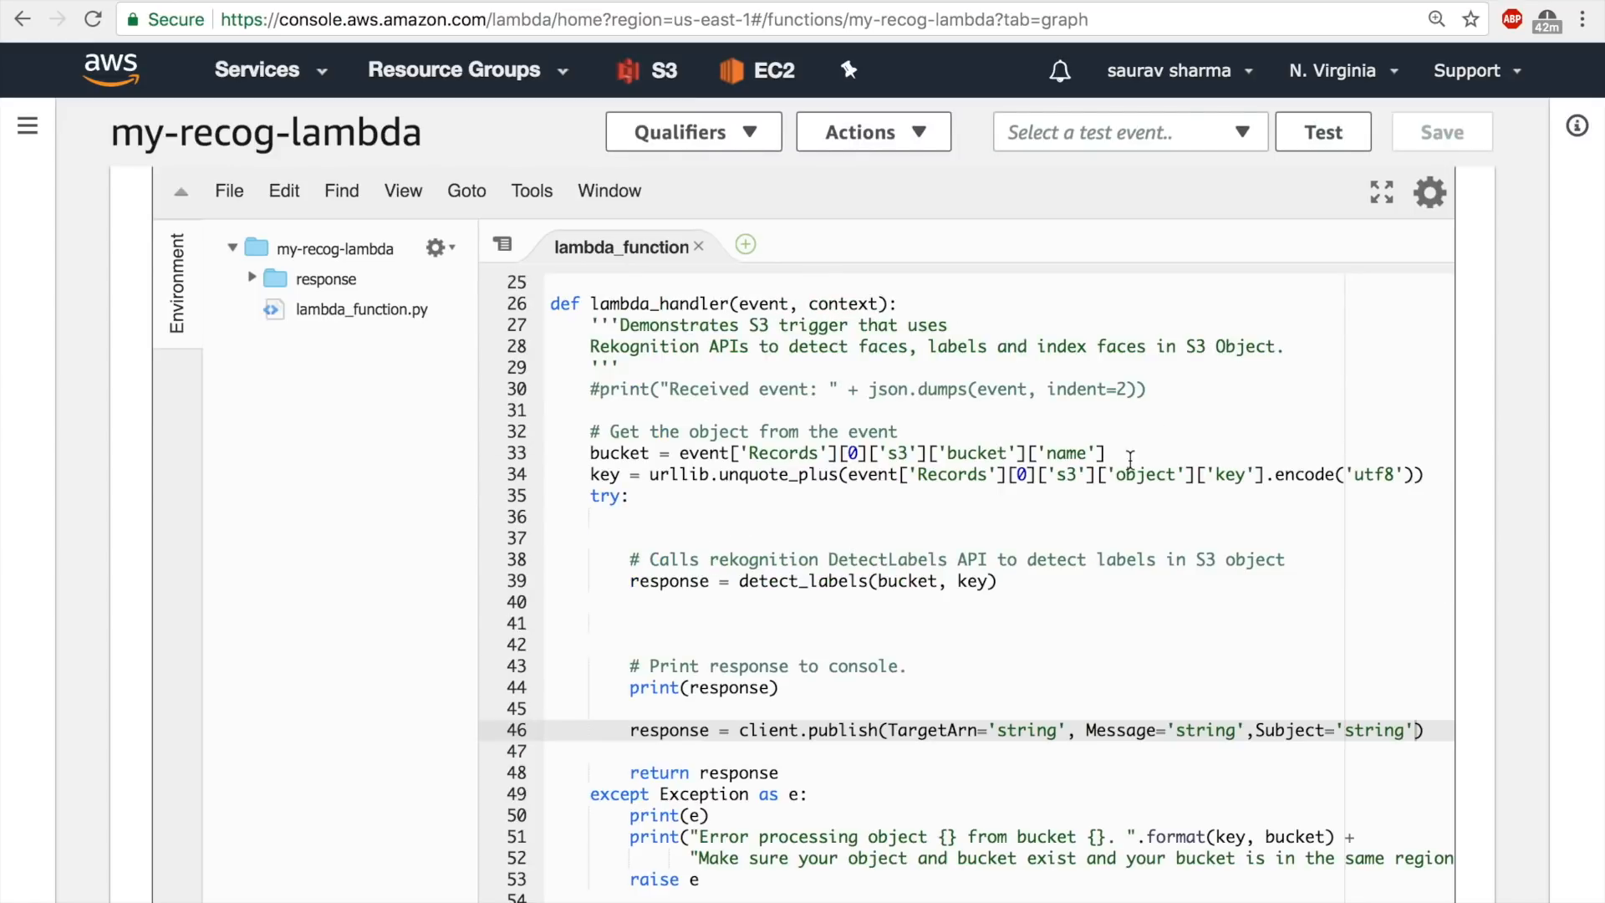
pyautogui.press('Left')
pyautogui.press('BackSpace')
pyautogui.press('BackSpace')
pyautogui.press('BackSpace')
pyautogui.press('BackSpace')
pyautogui.press('BackSpace')
pyautogui.press('BackSpace')
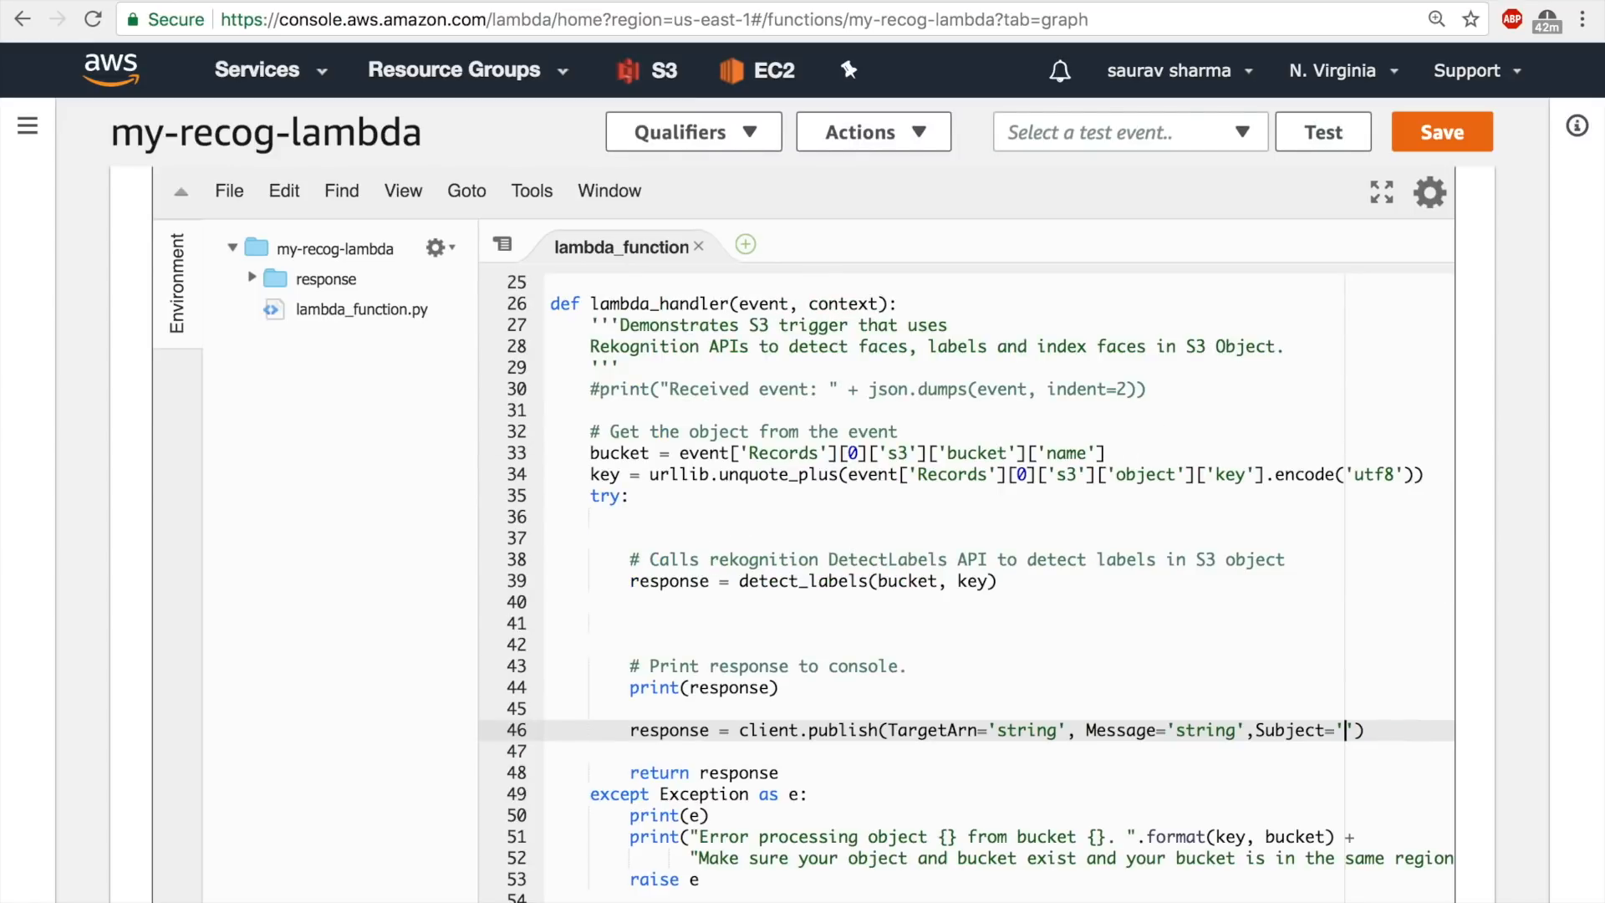
pyautogui.write('Image La')
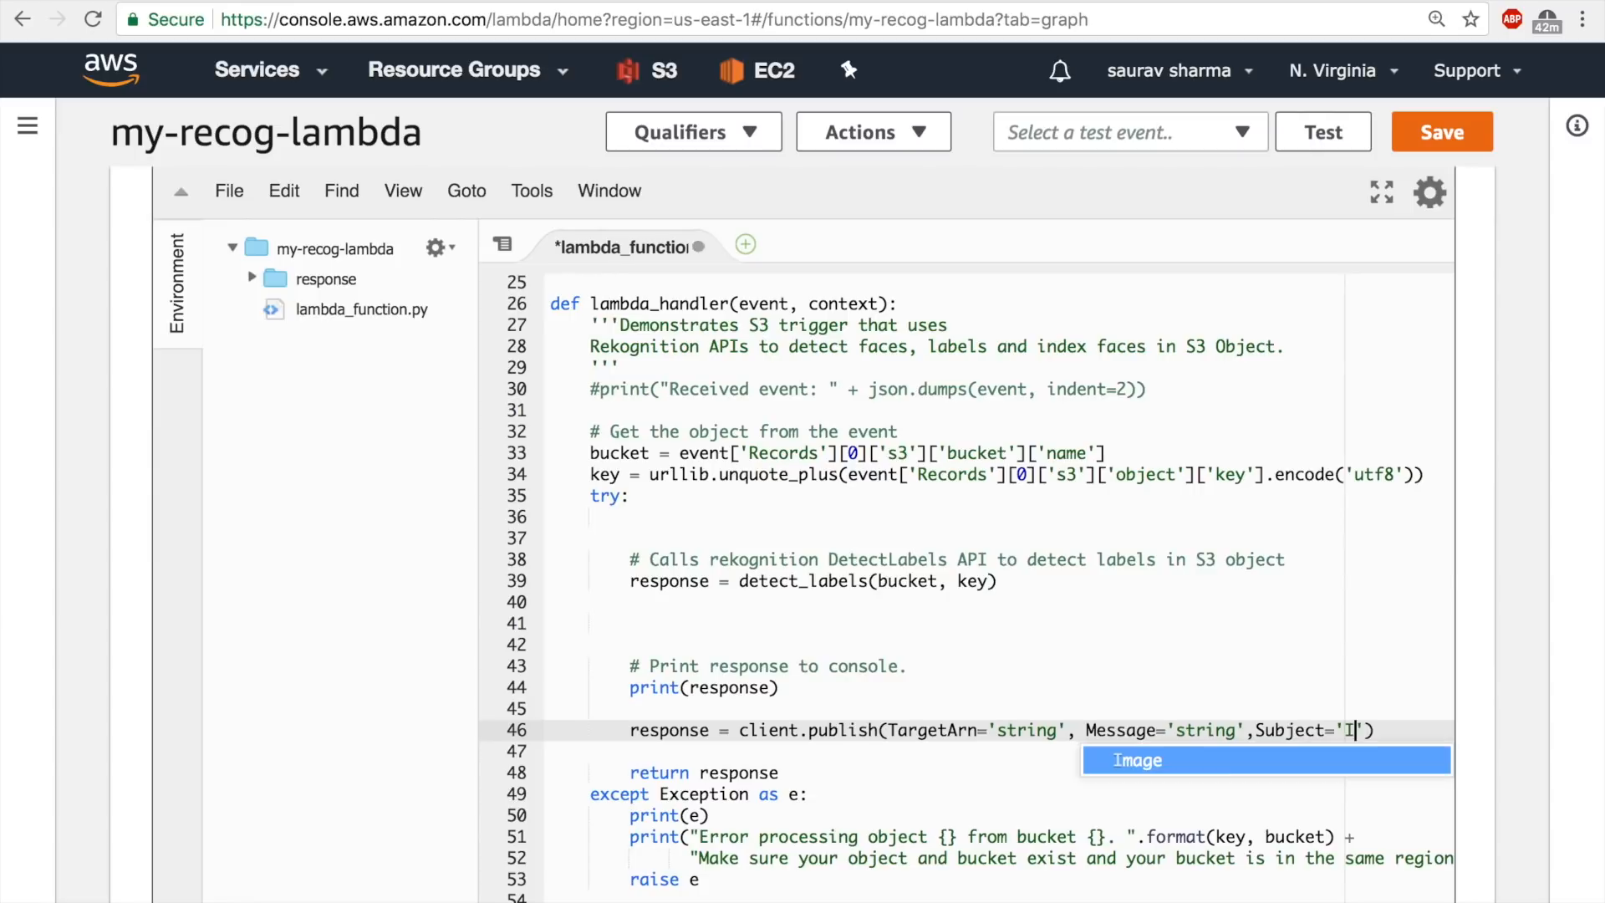
pyautogui.write('bels')
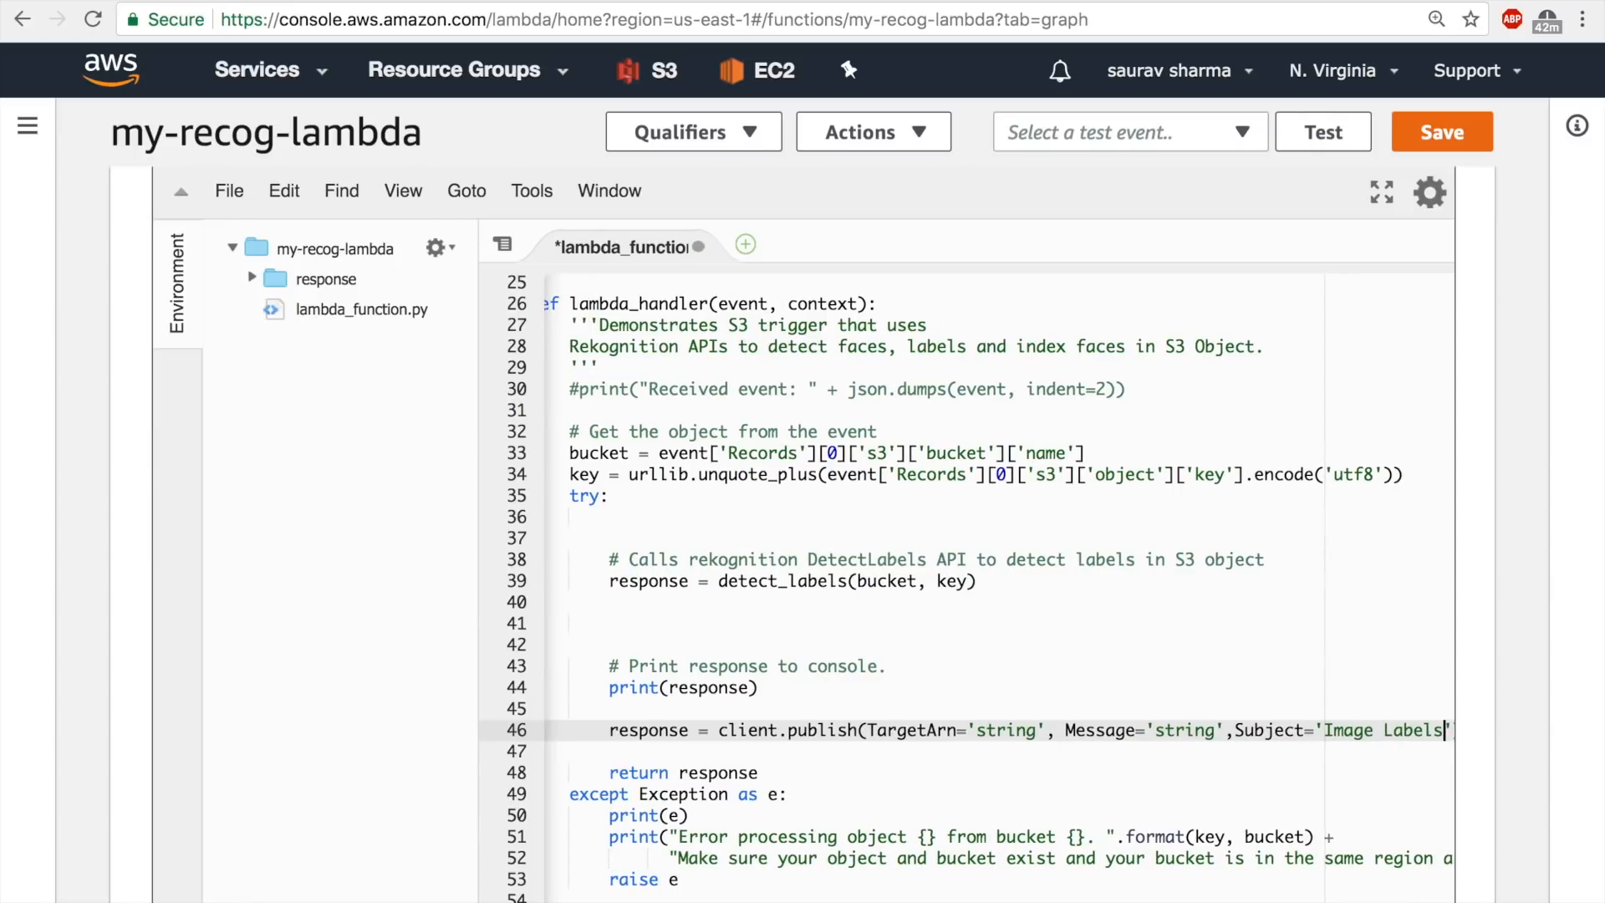
pyautogui.hotkey('ctrl', 's')
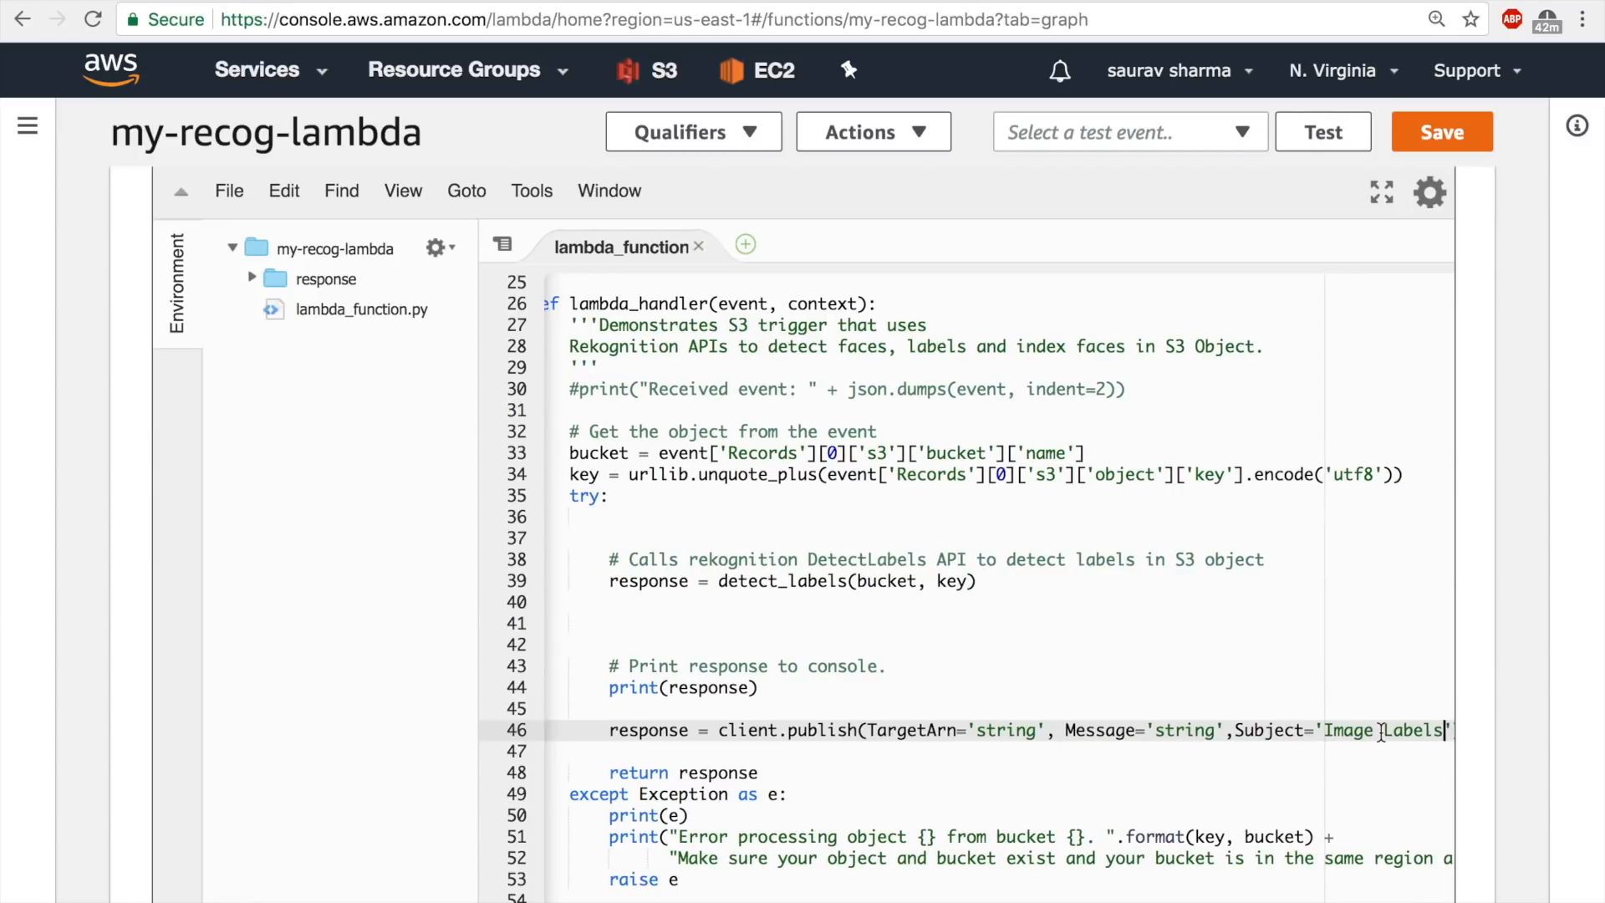
pyautogui.click(1325, 731)
pyautogui.write('Uploaded')
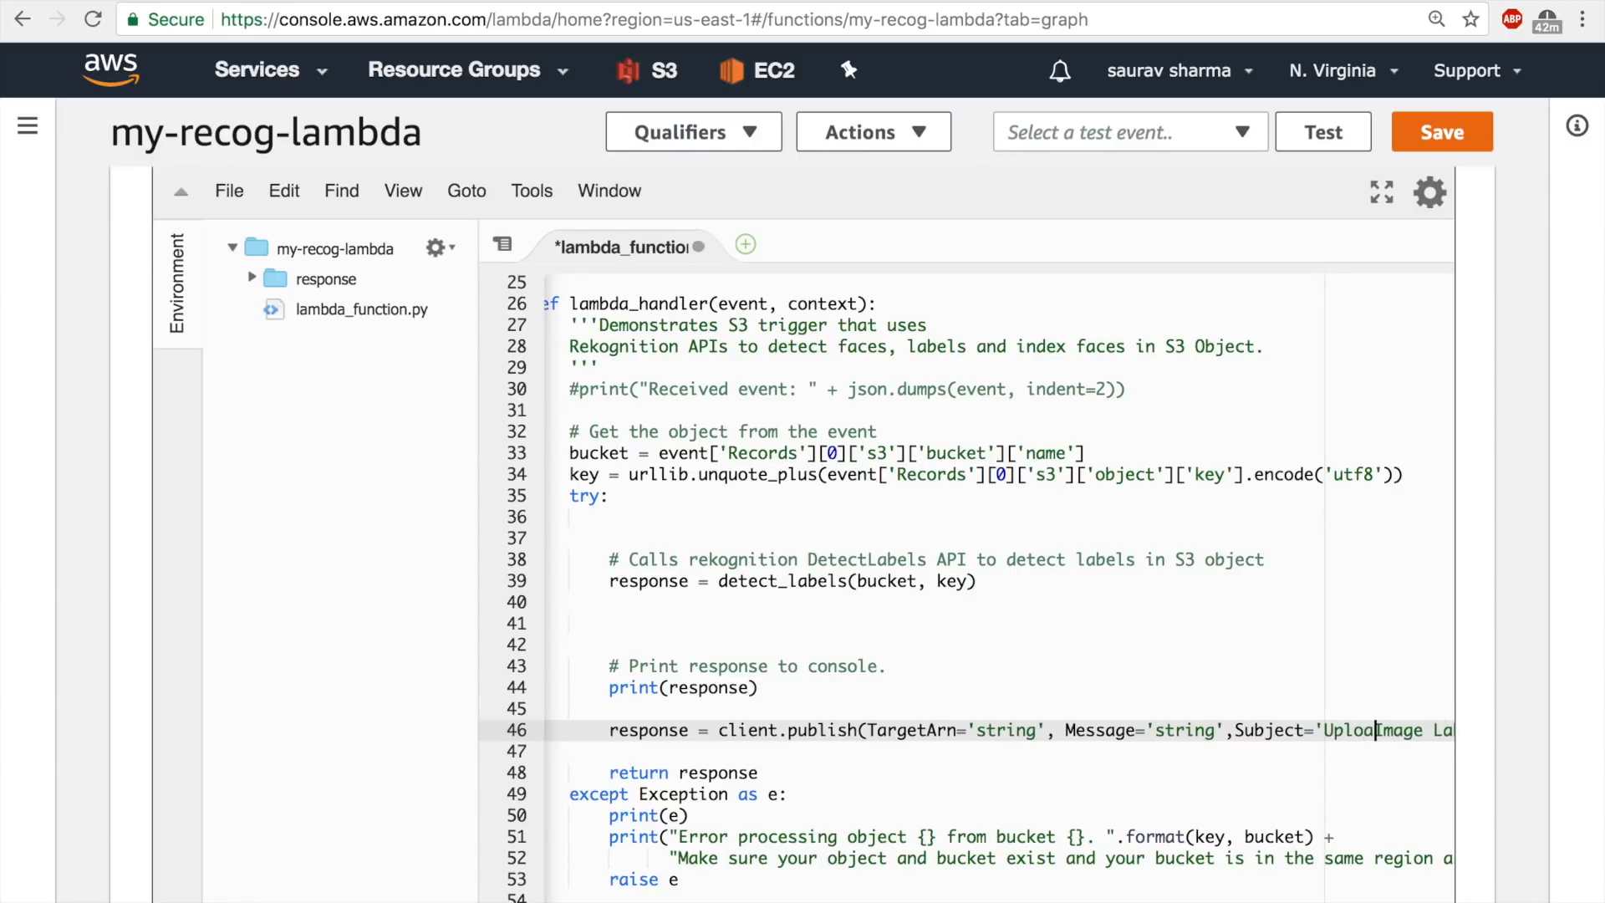
pyautogui.hotkey('ctrl', 's')
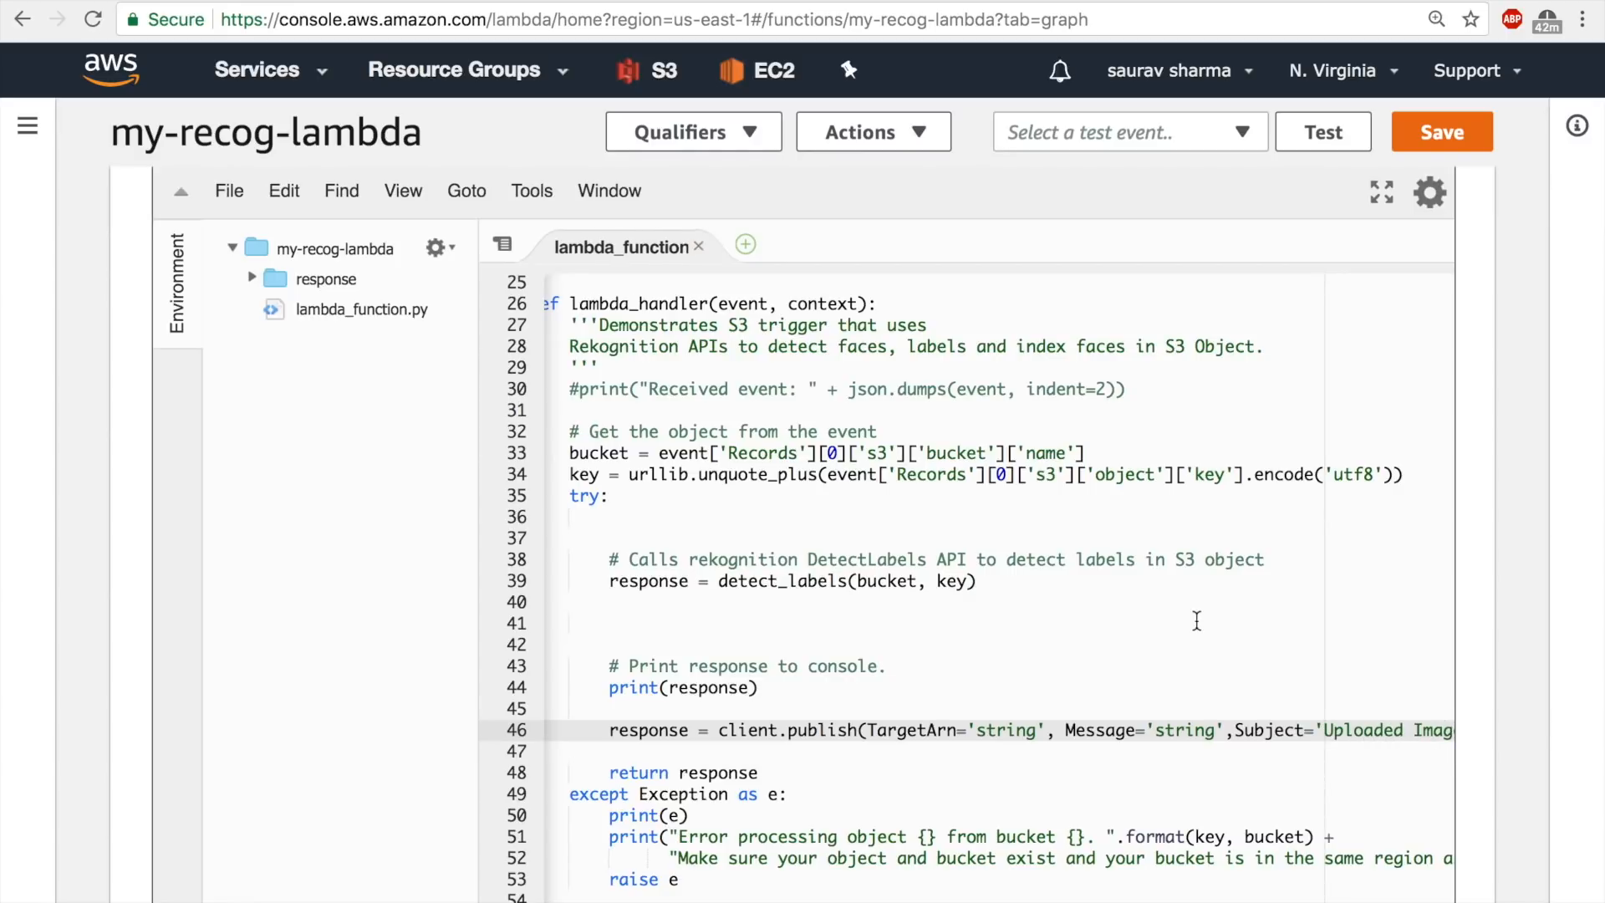
# Replace the TargetArn placeholder with the ARN of the Image-recognition-sns topic from the SNS console and save the function.
pyautogui.click(1041, 731)
pyautogui.press('BackSpace')
pyautogui.press('BackSpace')
pyautogui.press('BackSpace')
pyautogui.press('BackSpace')
pyautogui.press('BackSpace')
pyautogui.press('BackSpace')
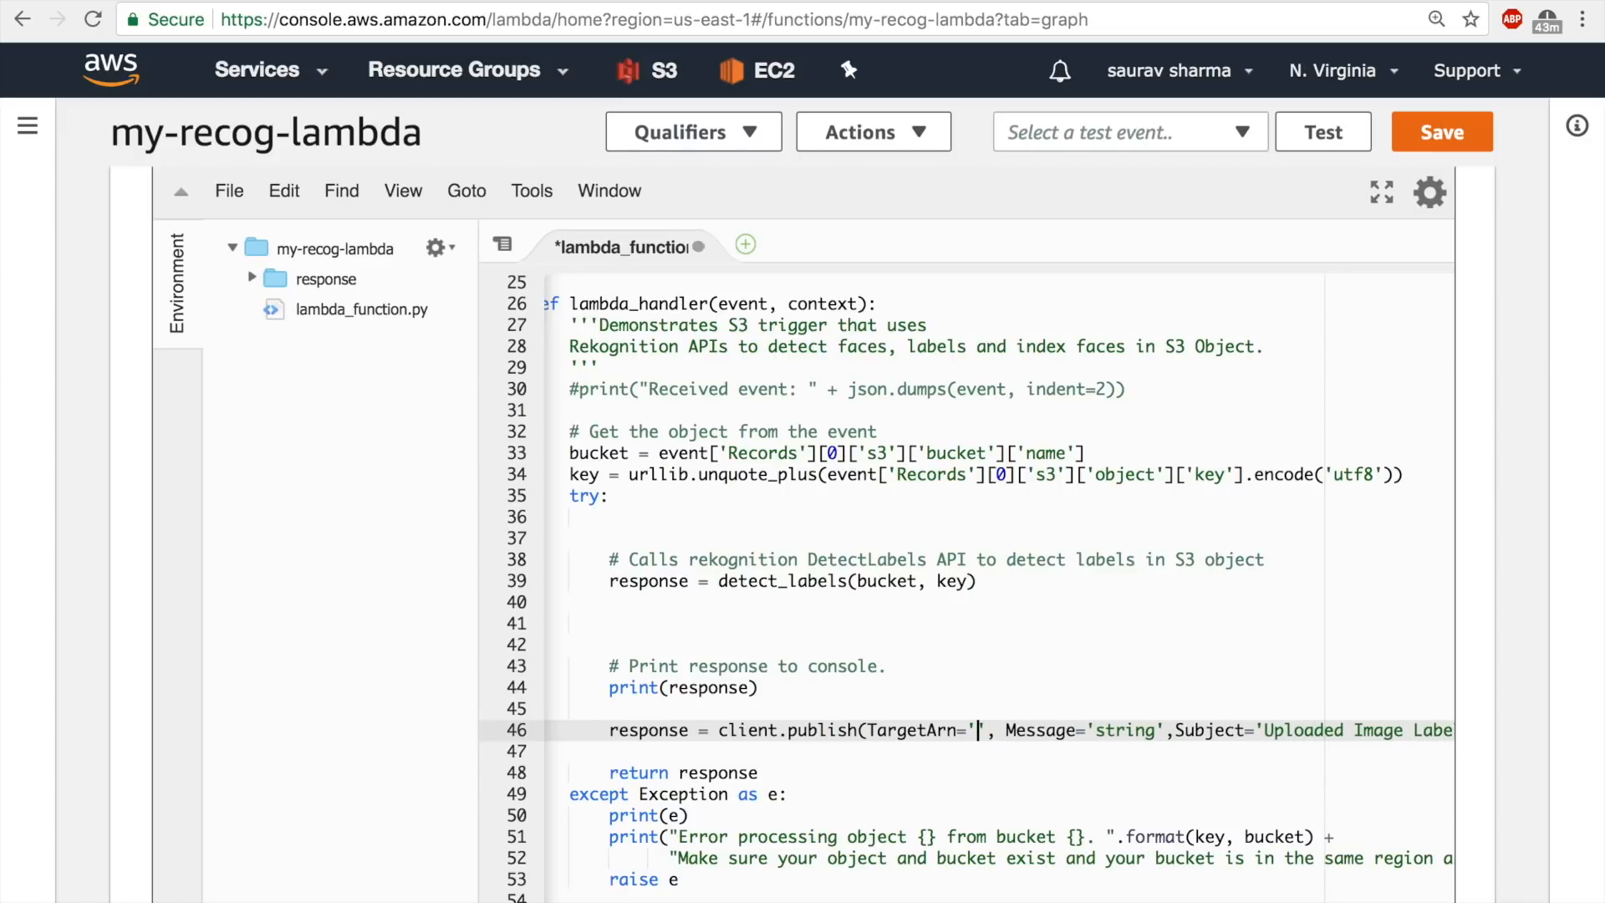
pyautogui.click(1171, 0)
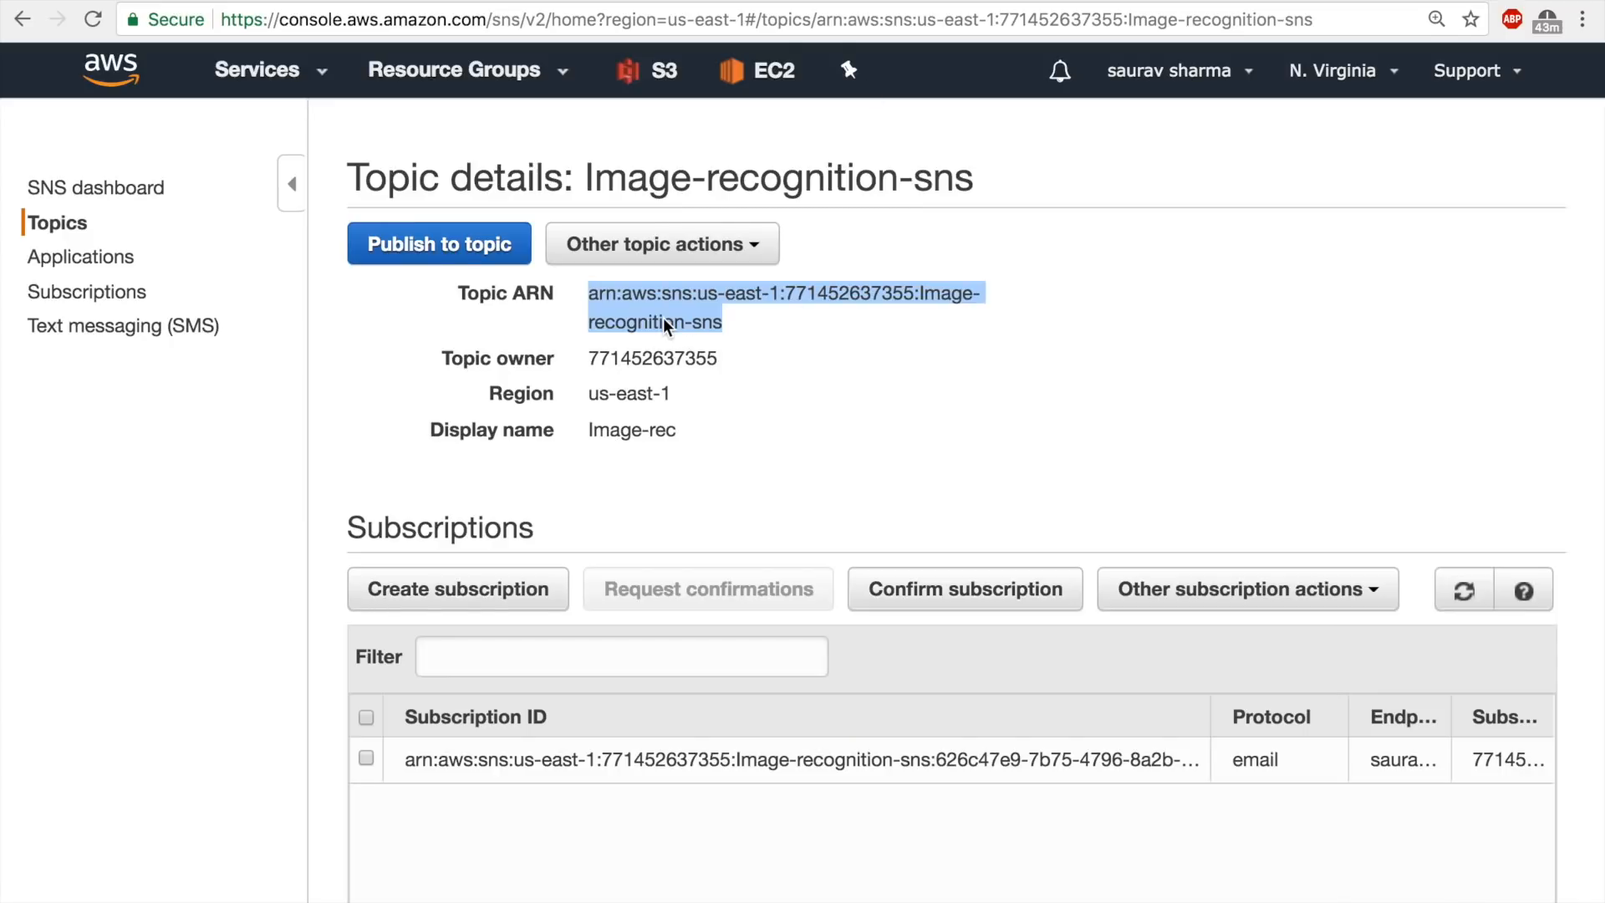
pyautogui.click(233, 0)
pyautogui.hotkey('ctrl', 'v')
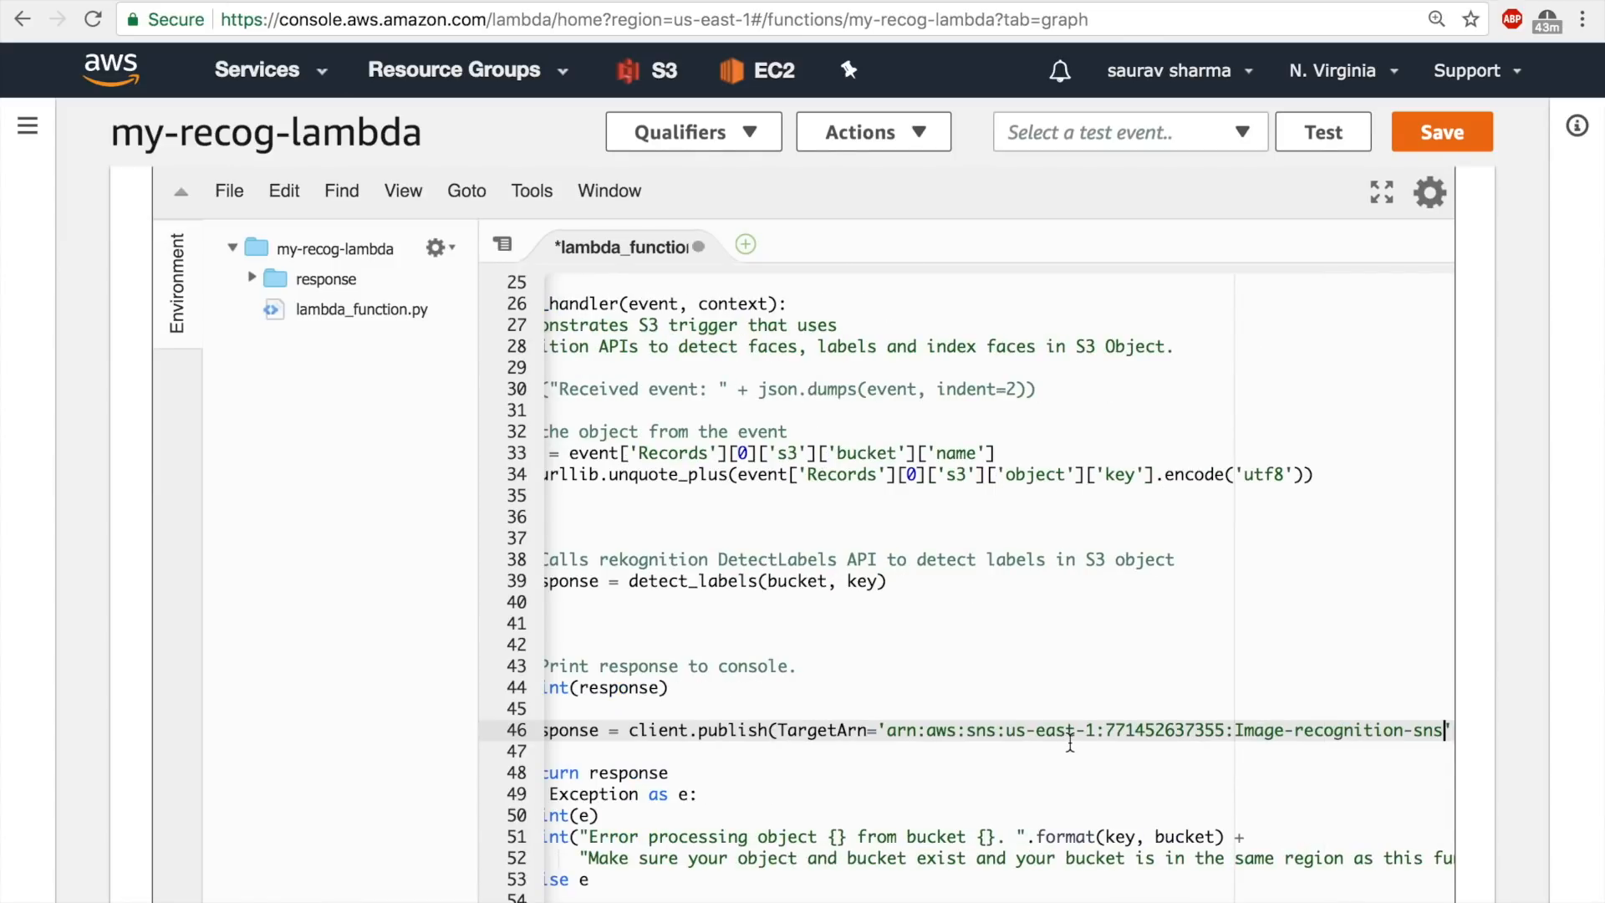
pyautogui.click(1421, 134)
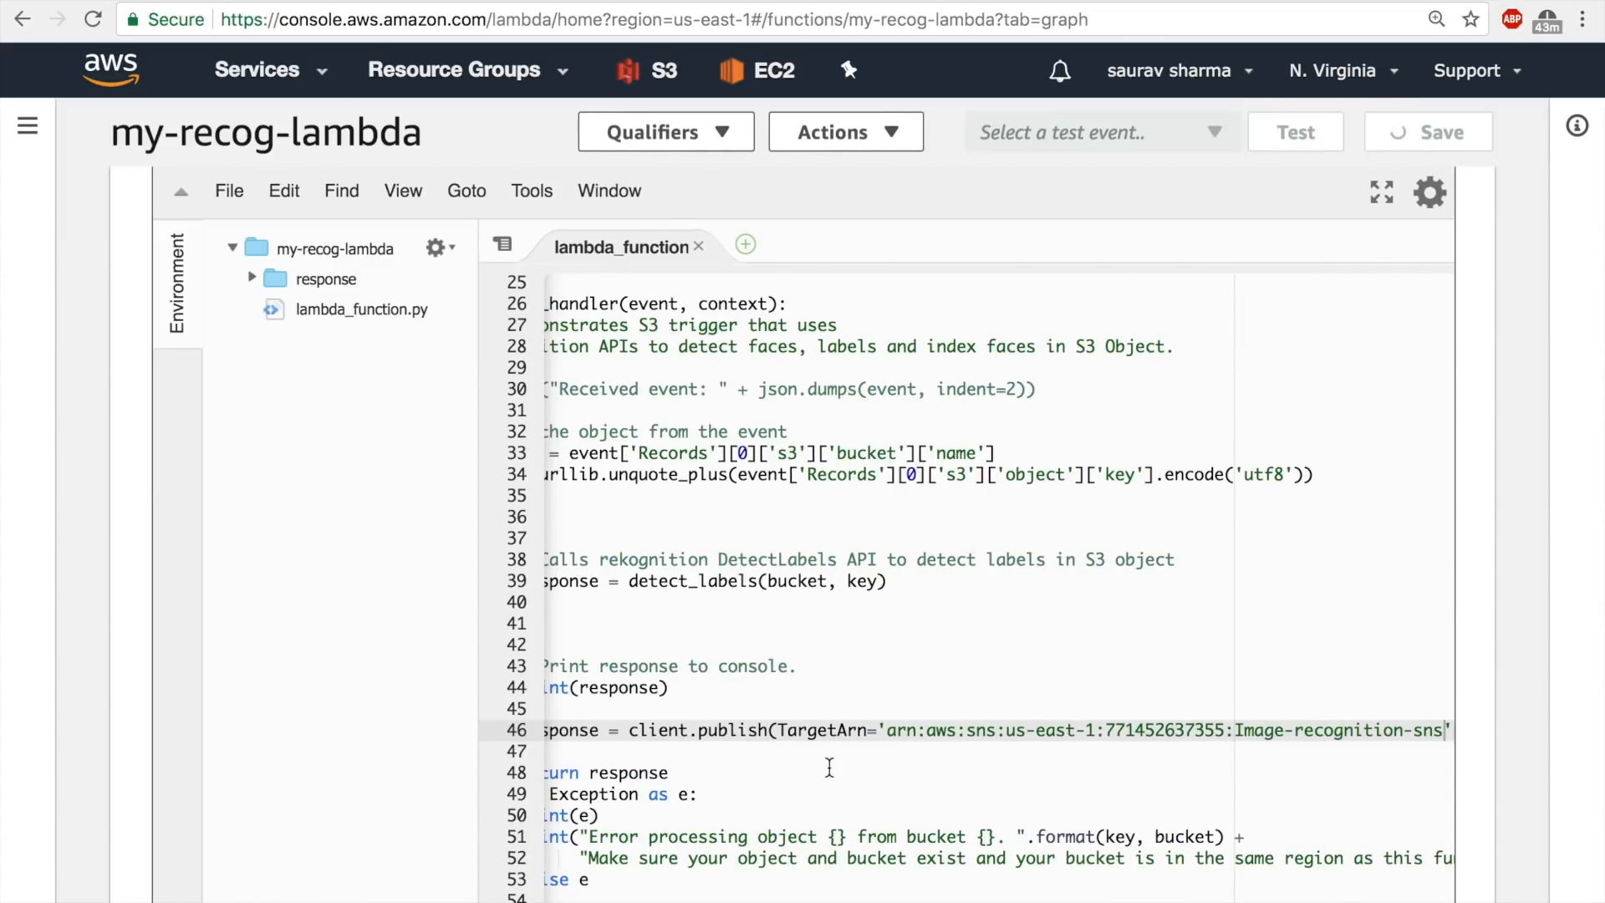
# Rename the variable that stores the client.publish result to message and save the file.
pyautogui.scroll(-3, 962, 585)
pyautogui.click(767, 625)
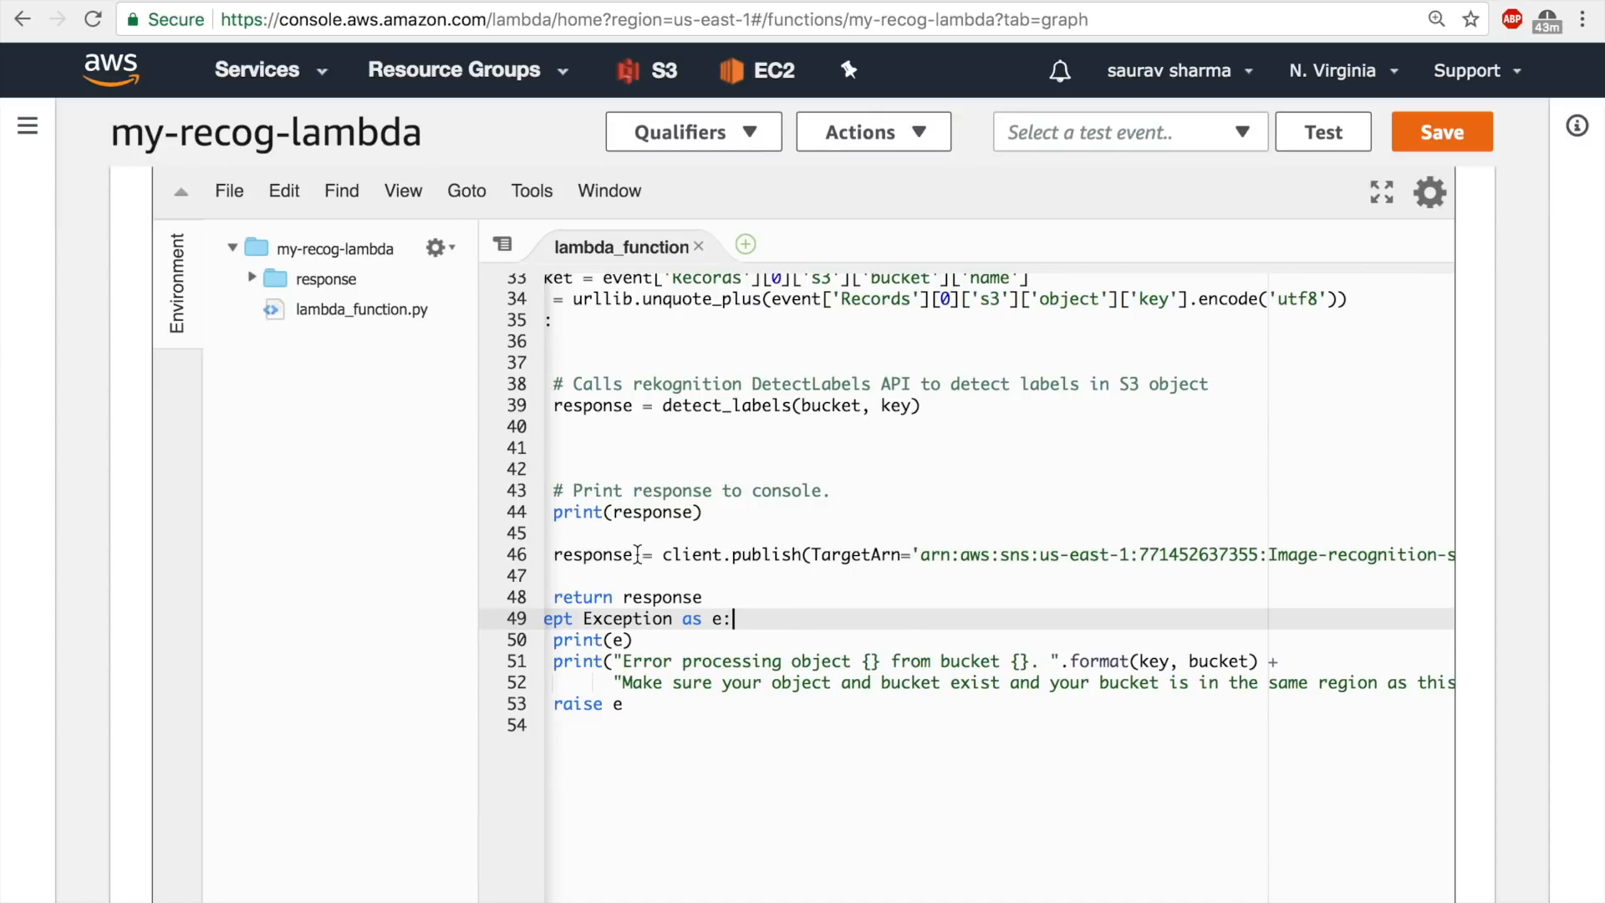
pyautogui.click(1212, 0)
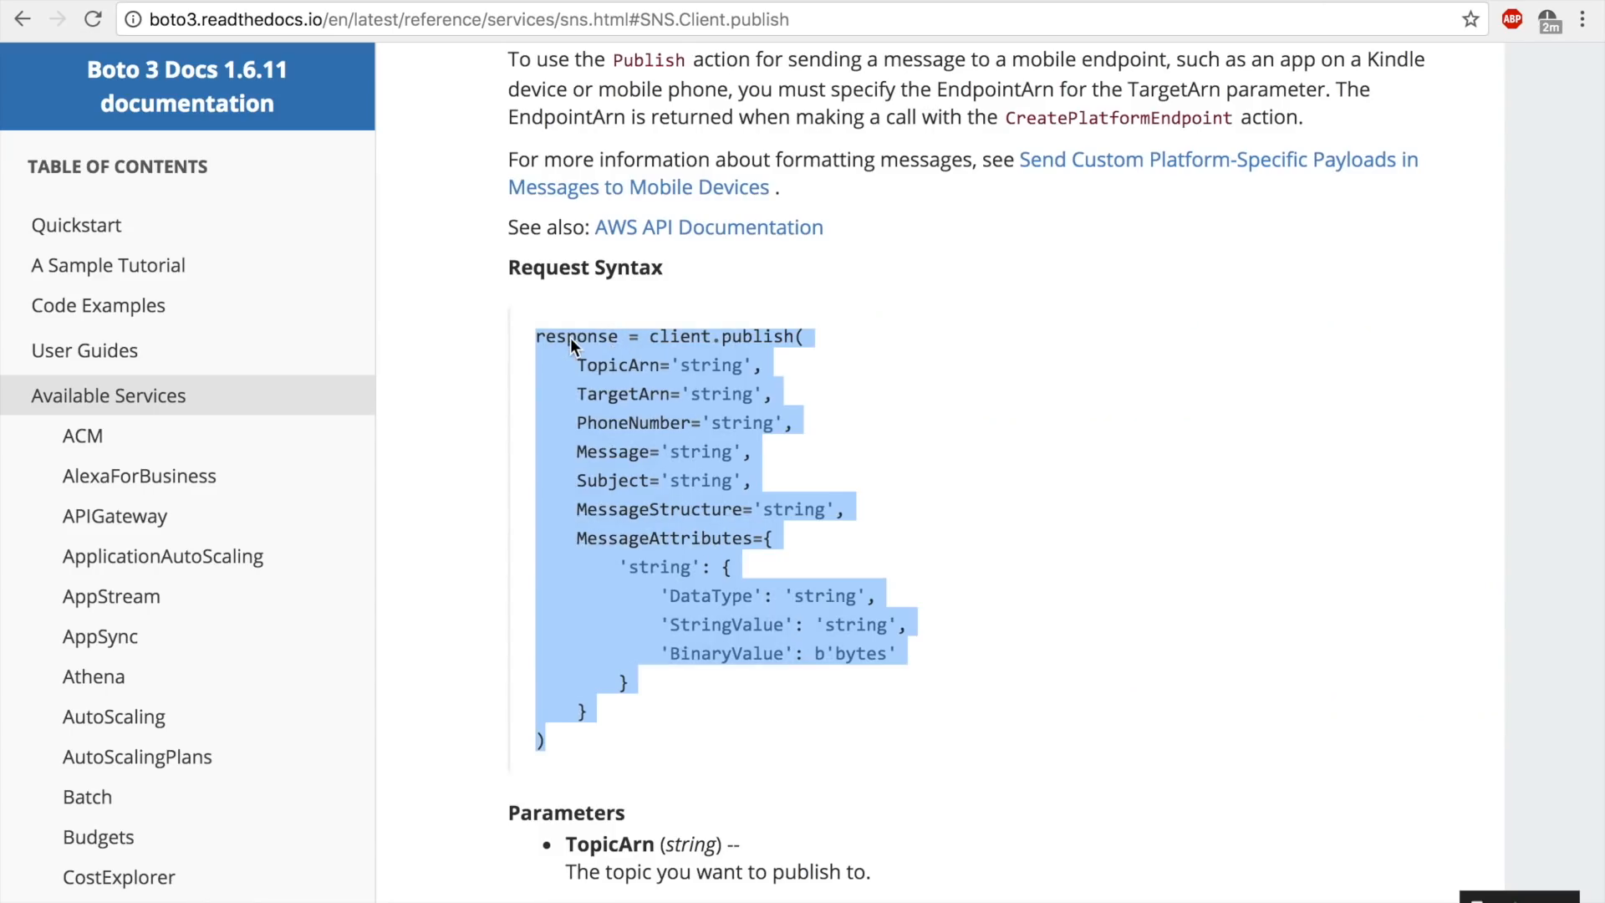
pyautogui.click(287, 0)
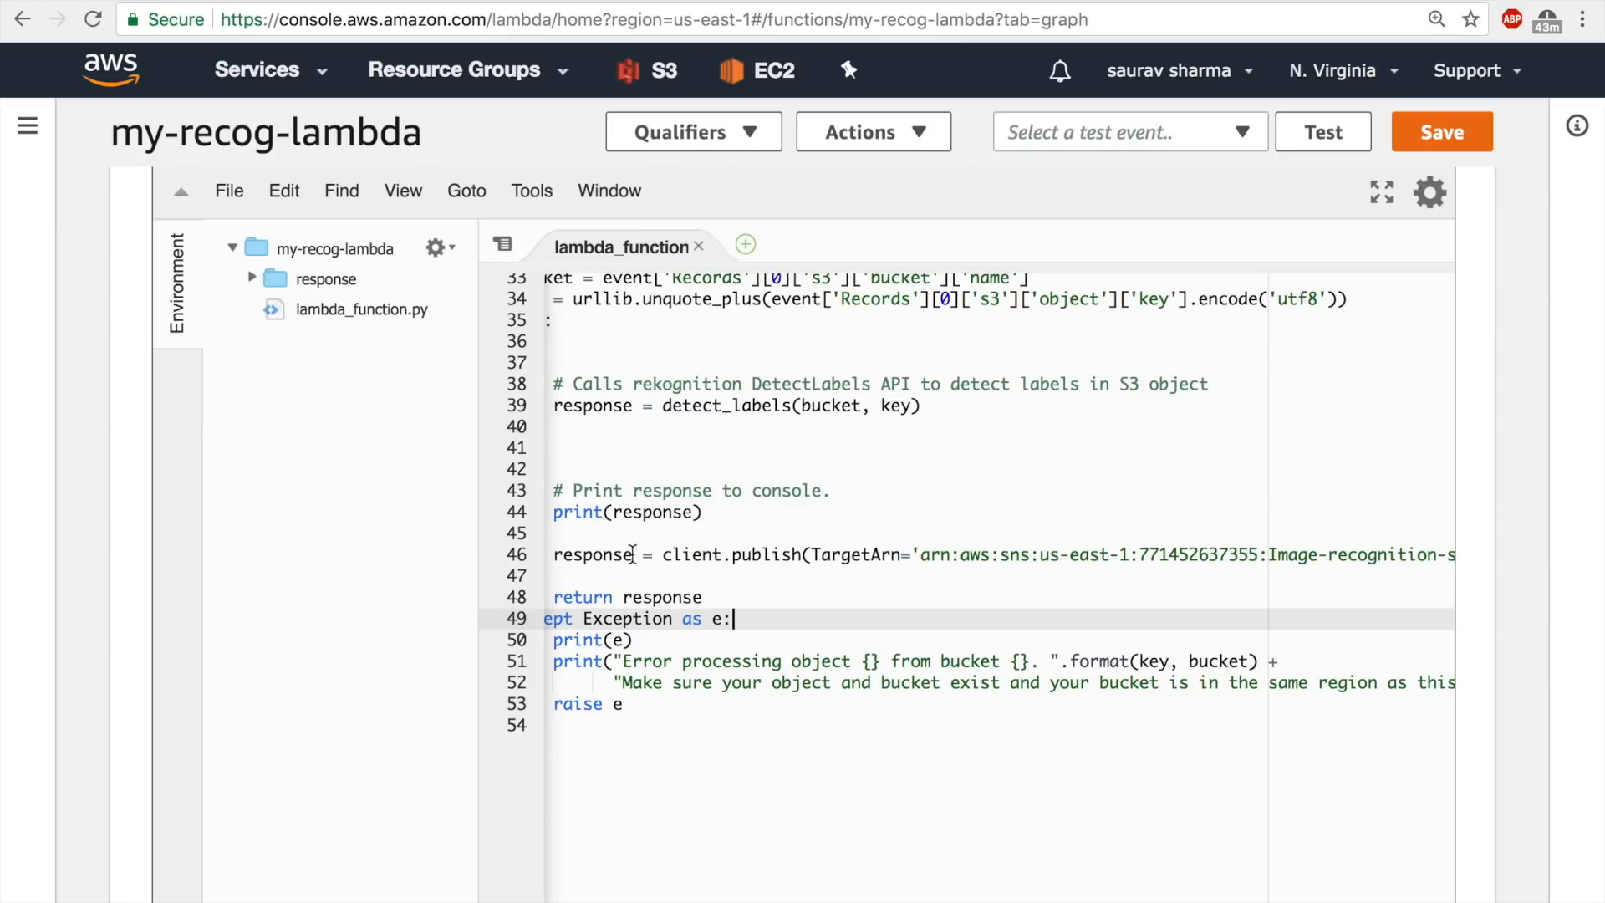
pyautogui.moveTo(633, 555); pyautogui.dragTo(551, 555)
pyautogui.write('messa')
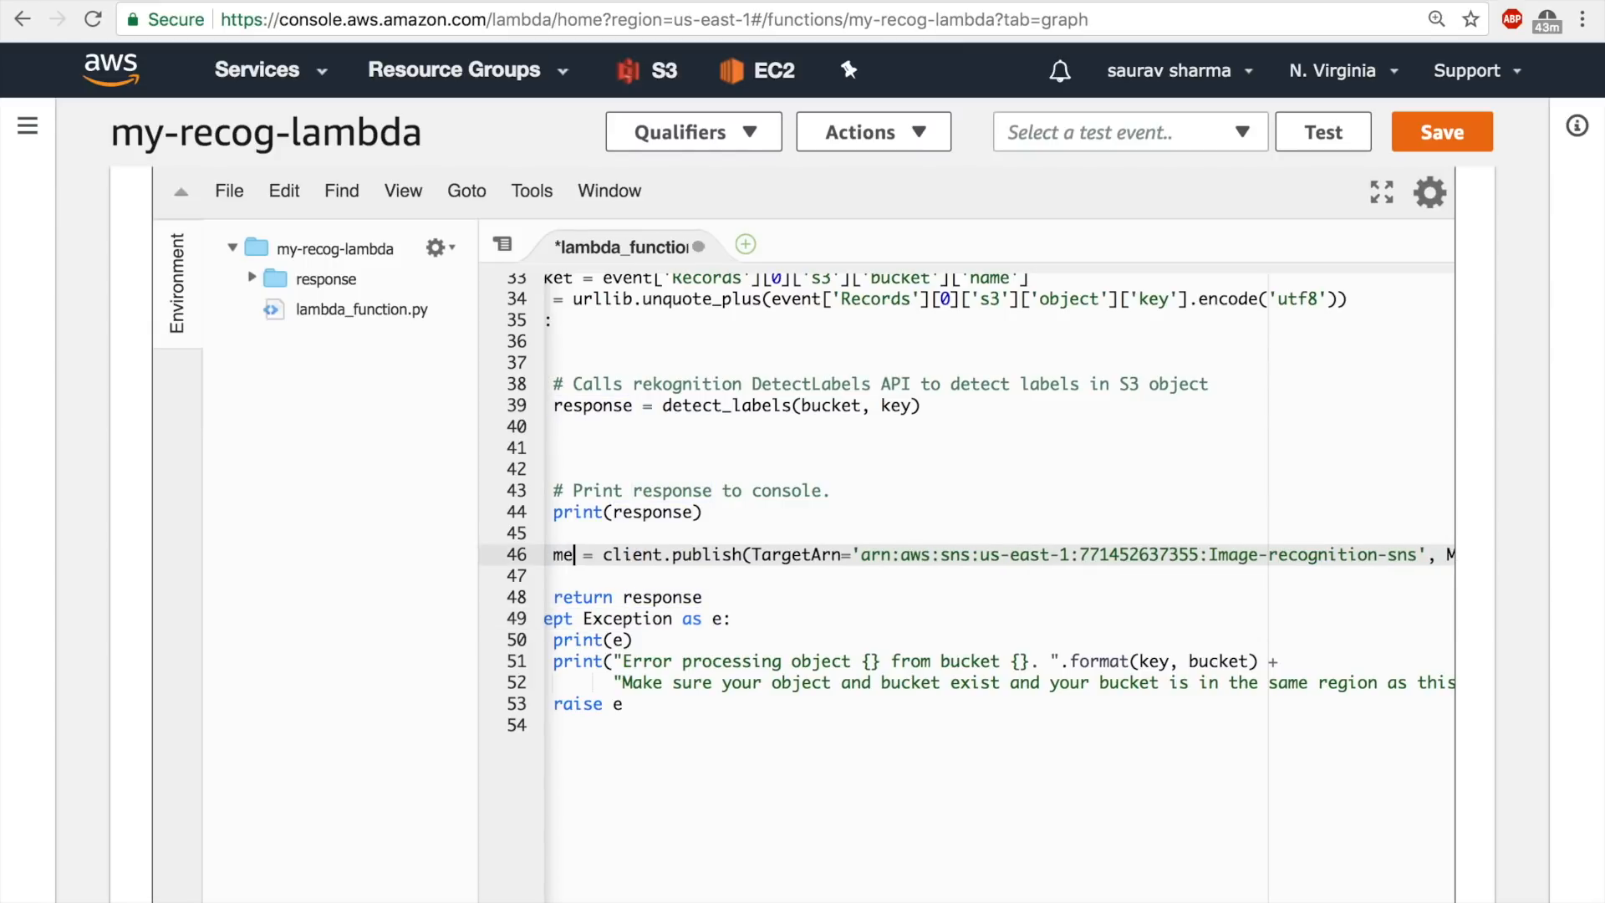
pyautogui.write('ge')
pyautogui.press('super+s')
pyautogui.hscroll(10, 995, 548)
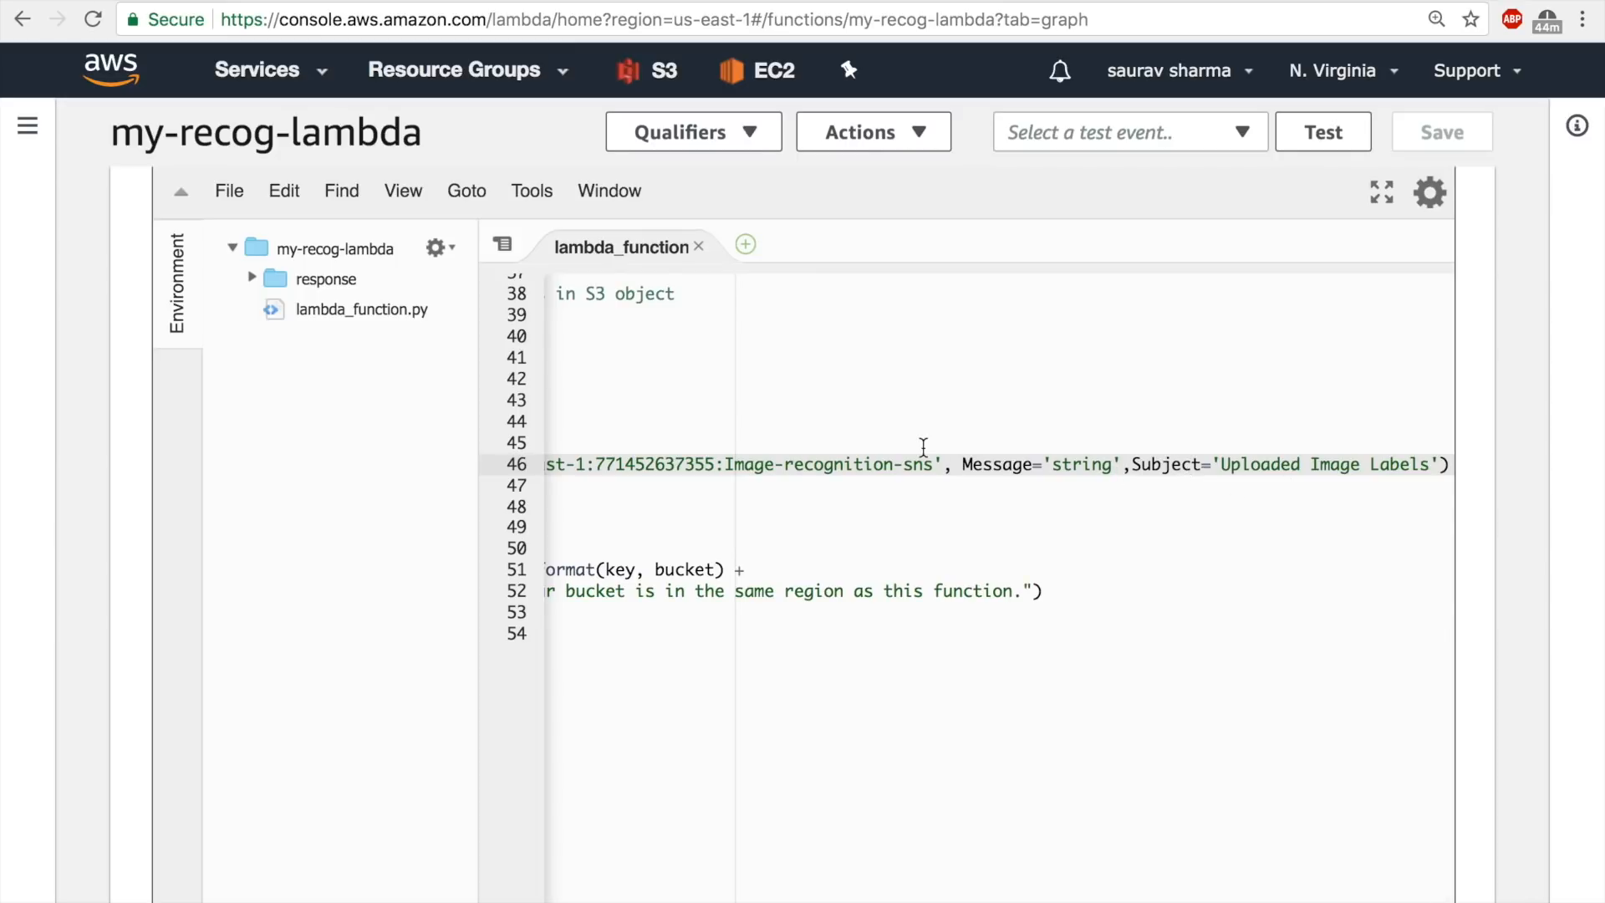
pyautogui.hscroll(-10, 923, 447)
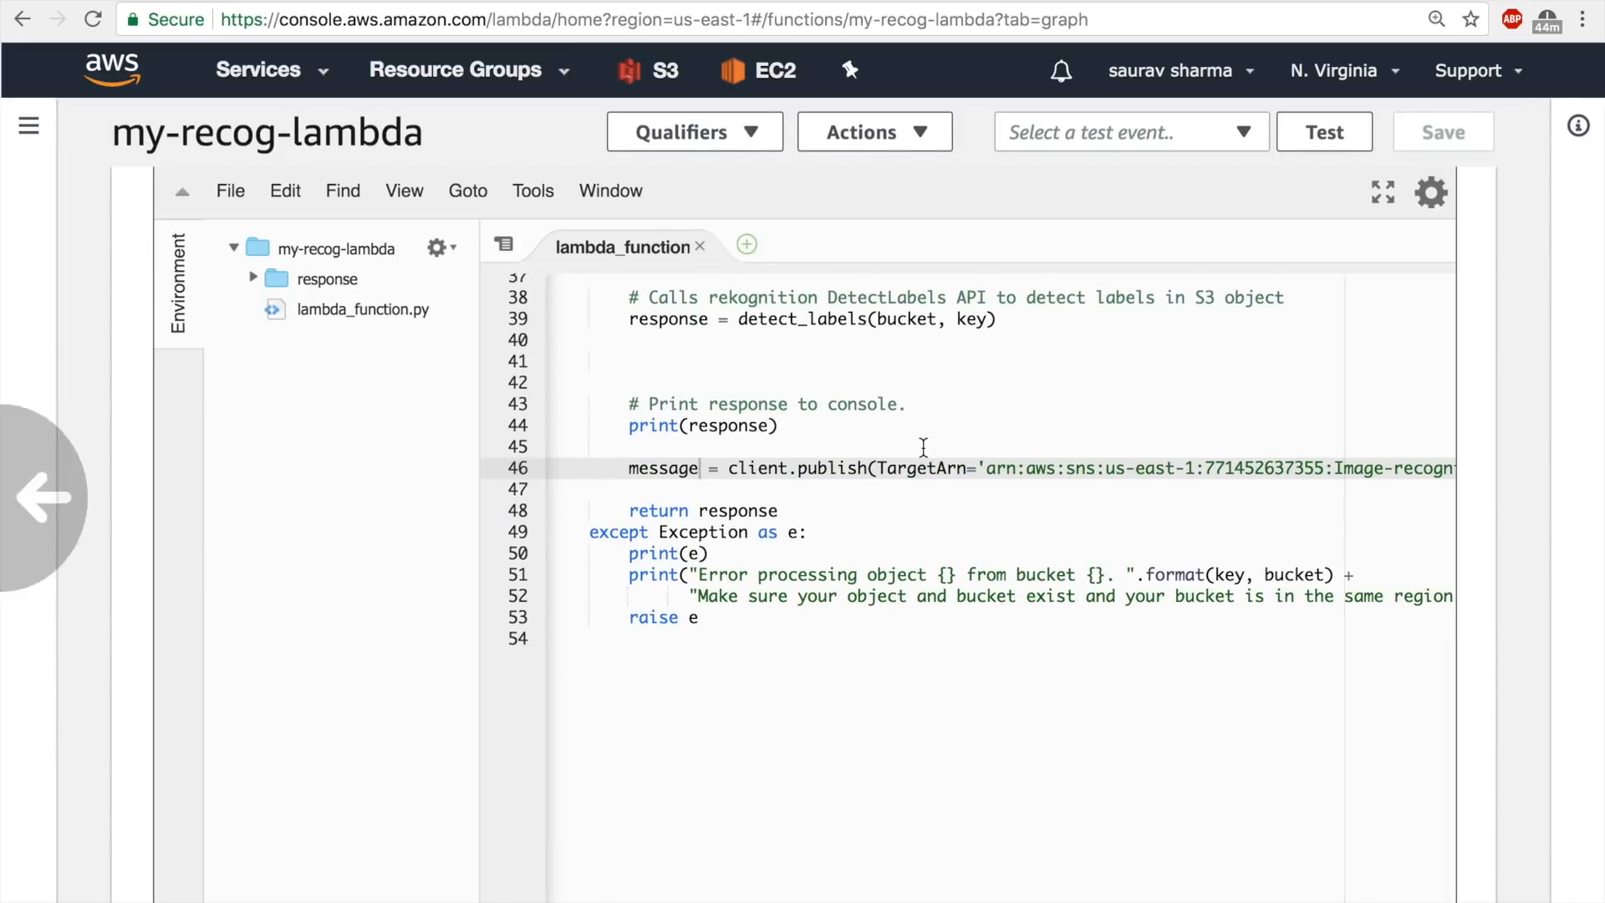
pyautogui.hscroll(3, 923, 448)
pyautogui.scroll(6, 923, 447)
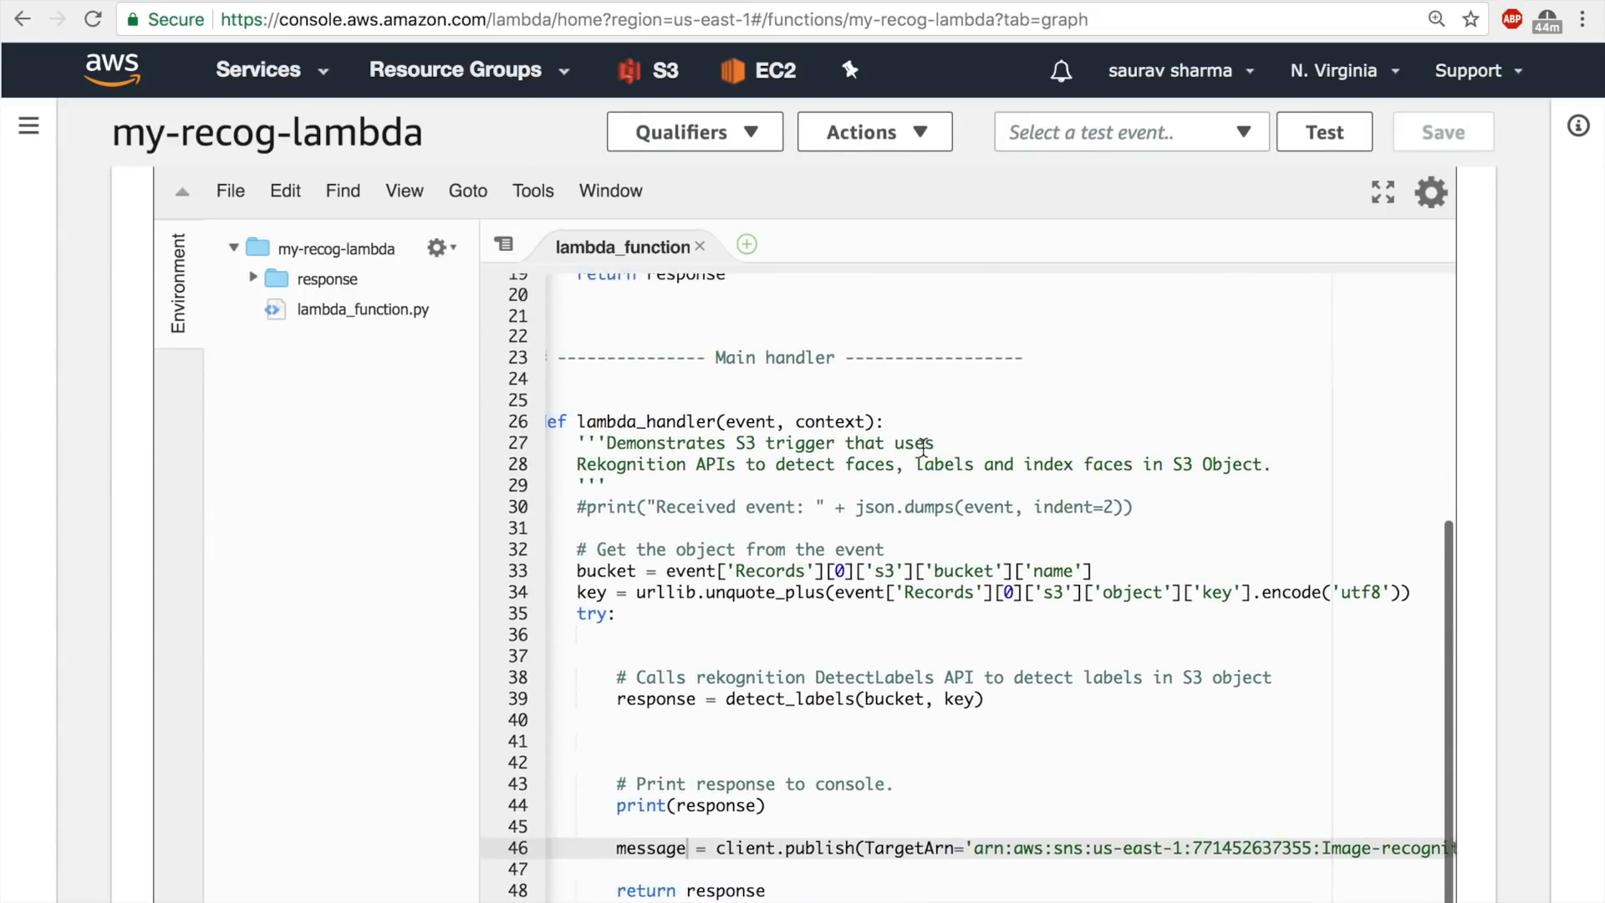
pyautogui.scroll(7, 922, 447)
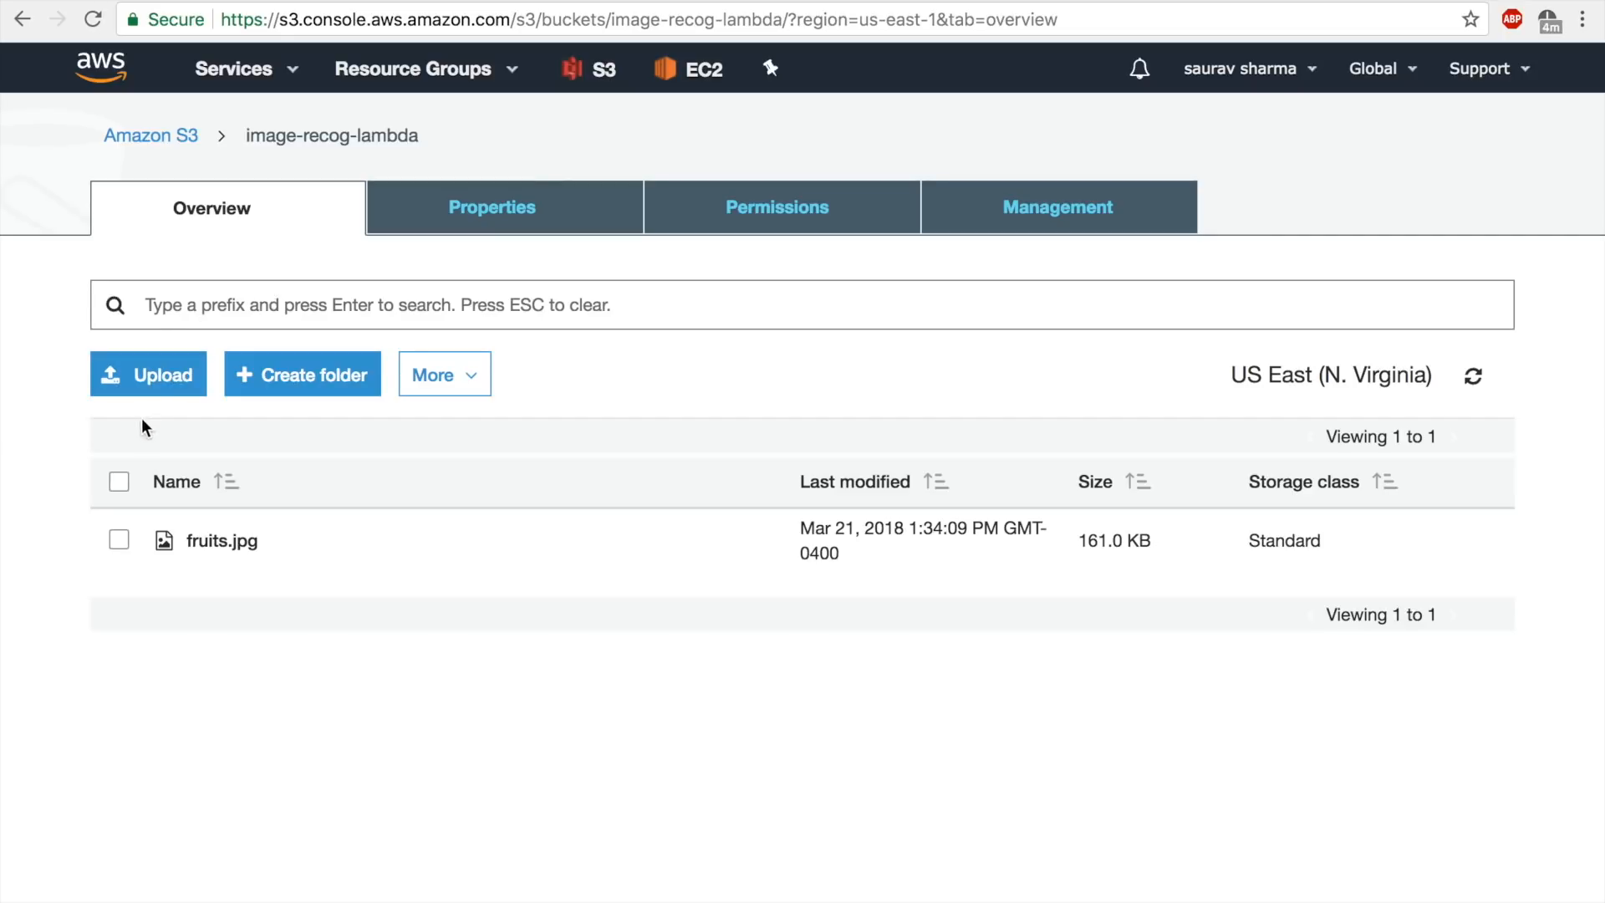
# Upload chicken.jpeg to the image-recog-lambda S3 bucket, keeping the default permissions and properties.
pyautogui.click(164, 377)
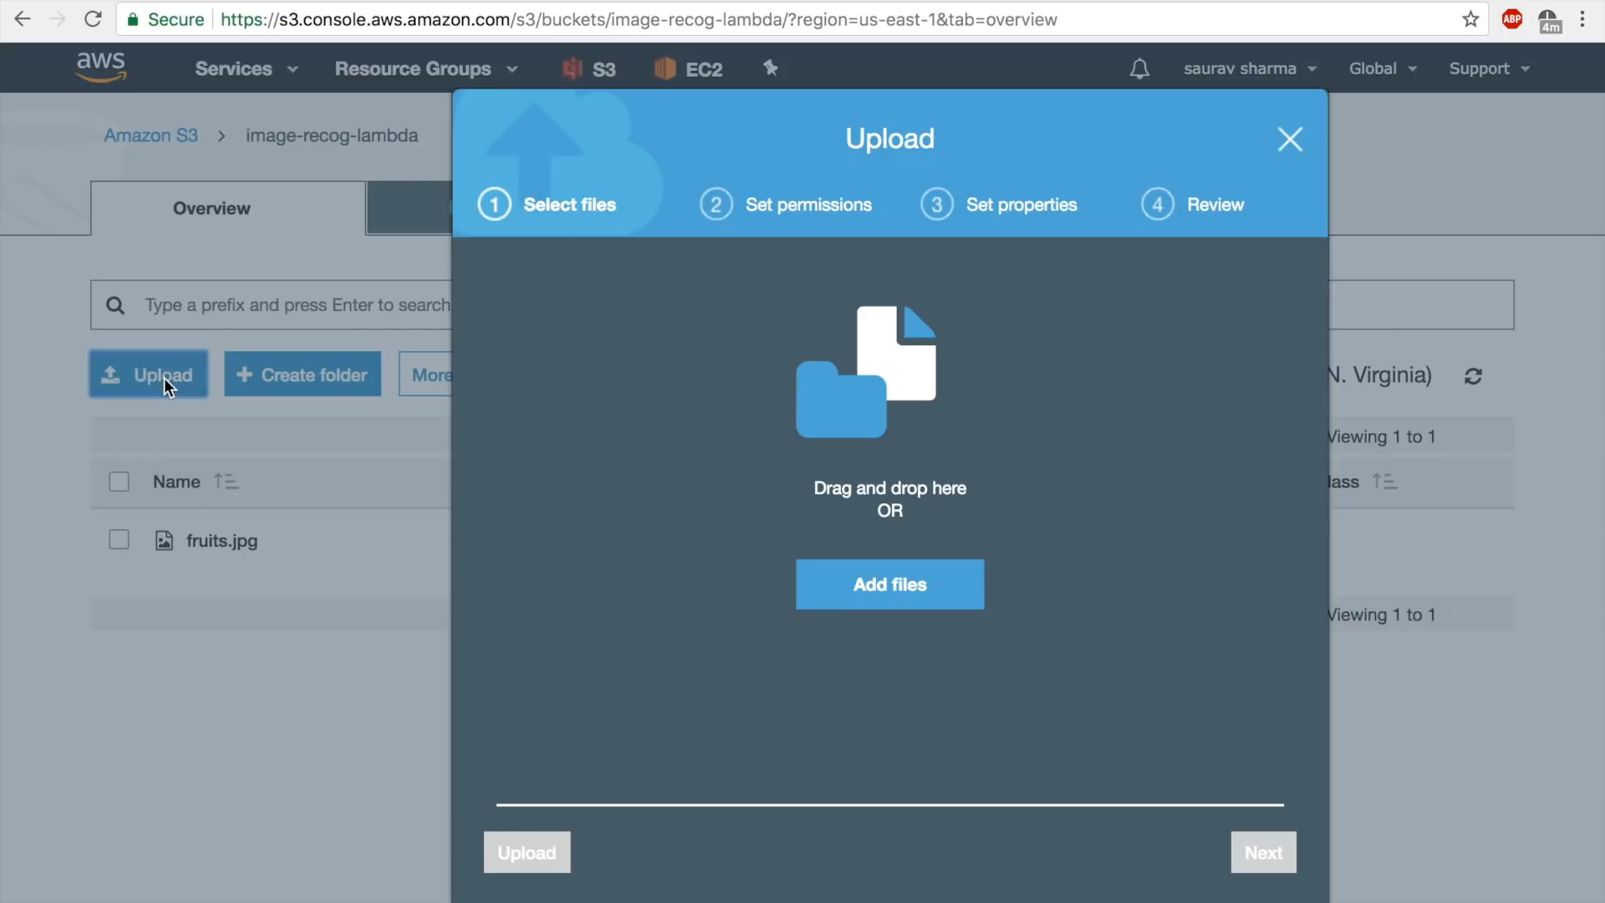
pyautogui.click(865, 577)
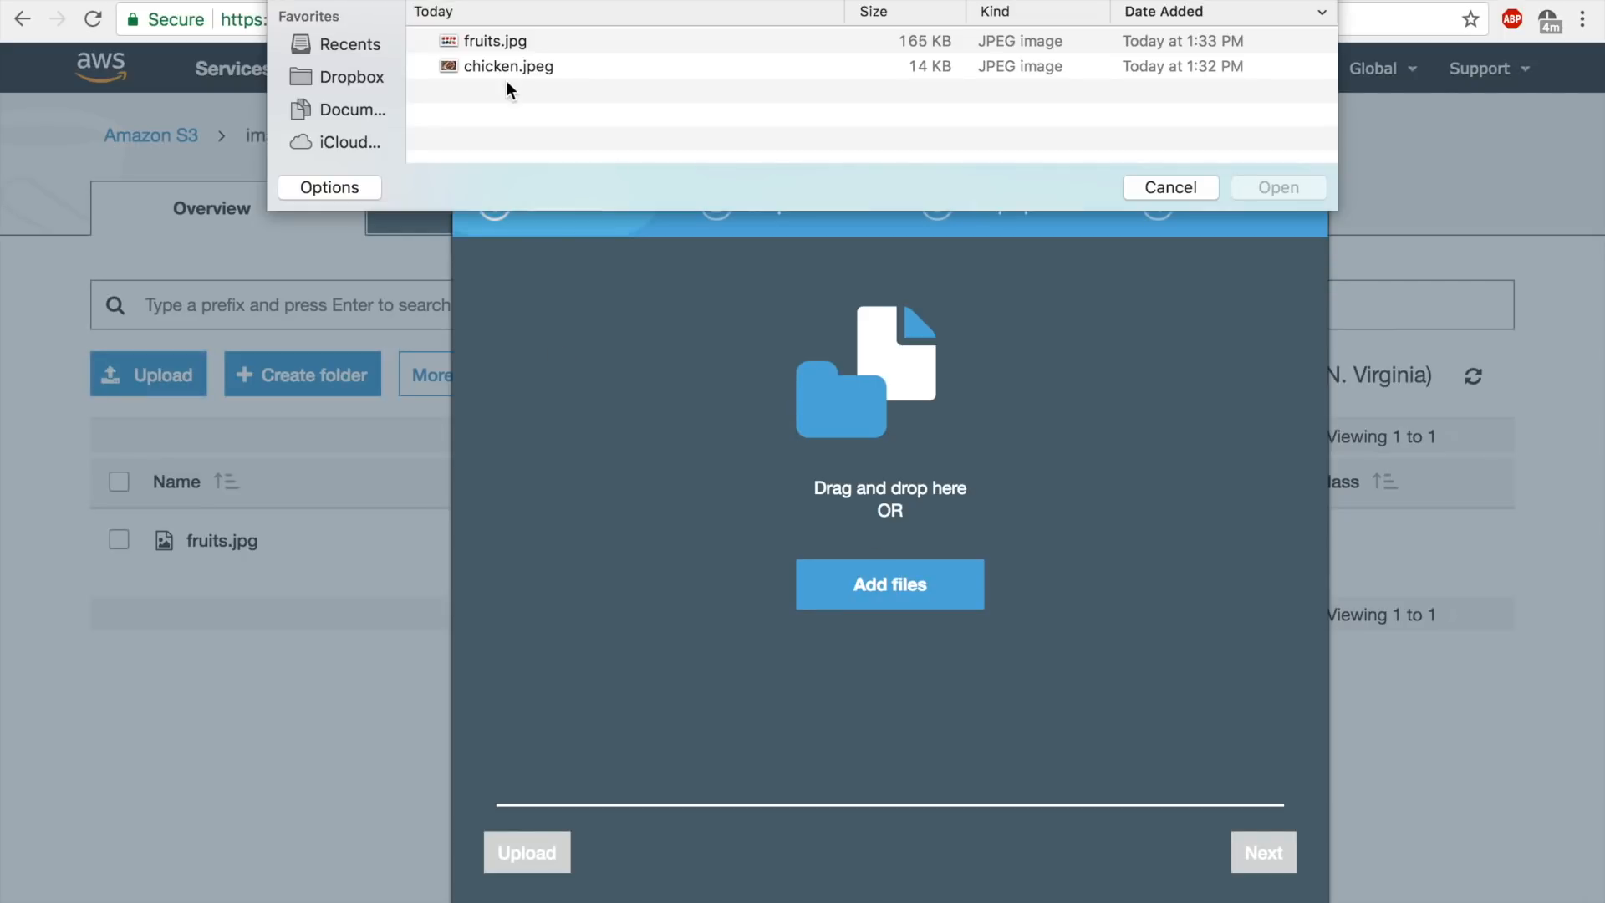
pyautogui.doubleClick(524, 68)
pyautogui.click(1262, 851)
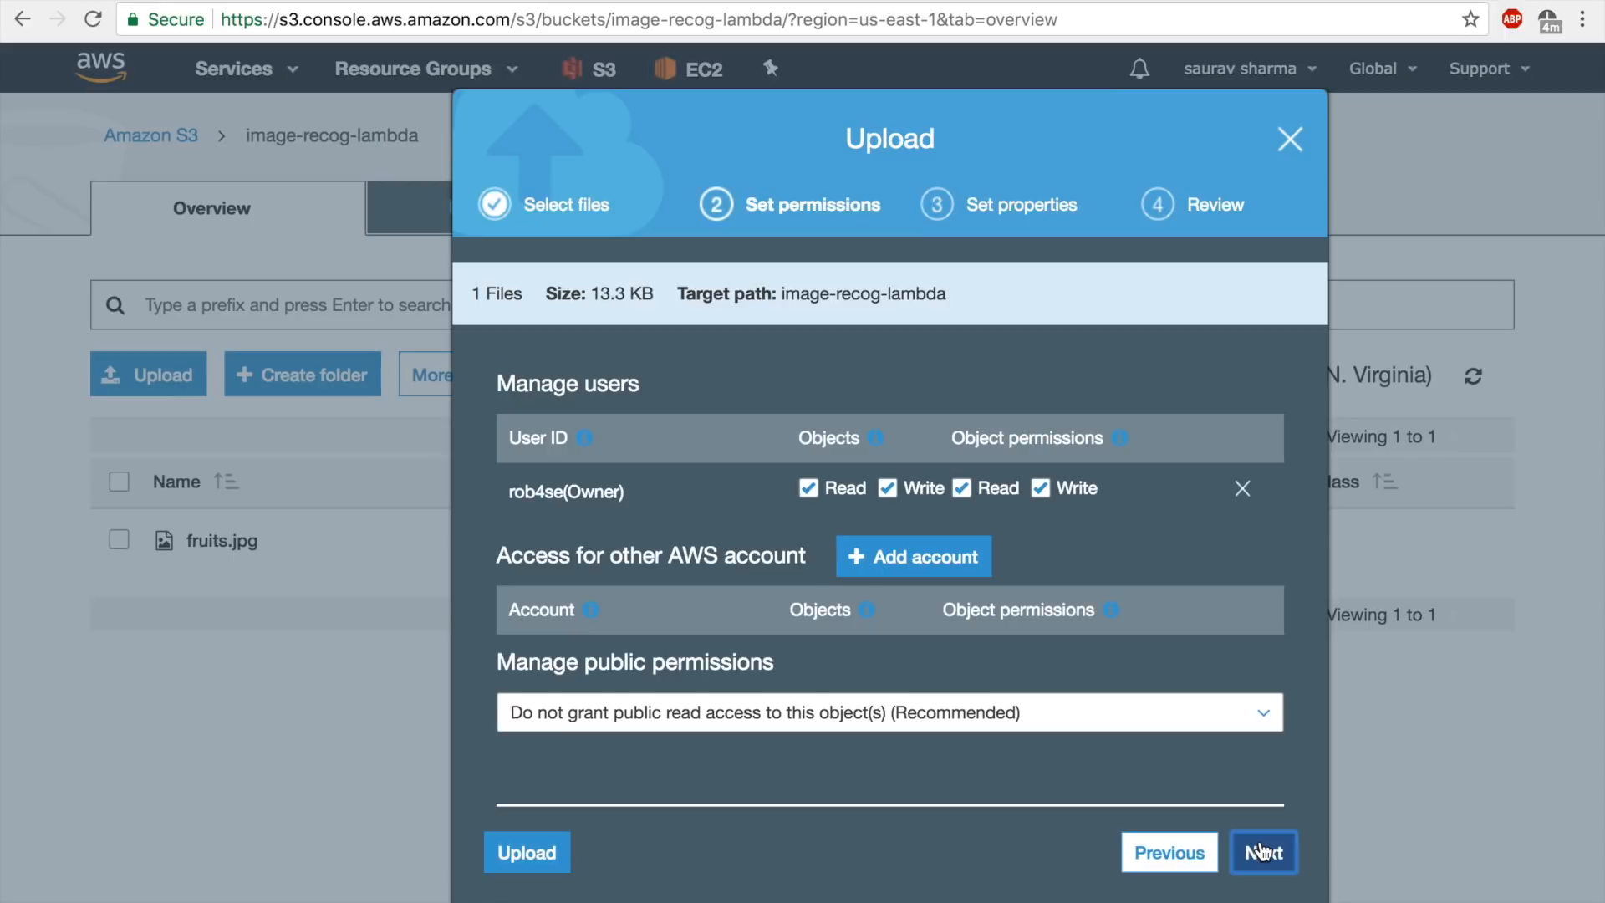
pyautogui.click(1263, 851)
pyautogui.click(1262, 851)
pyautogui.click(1262, 851)
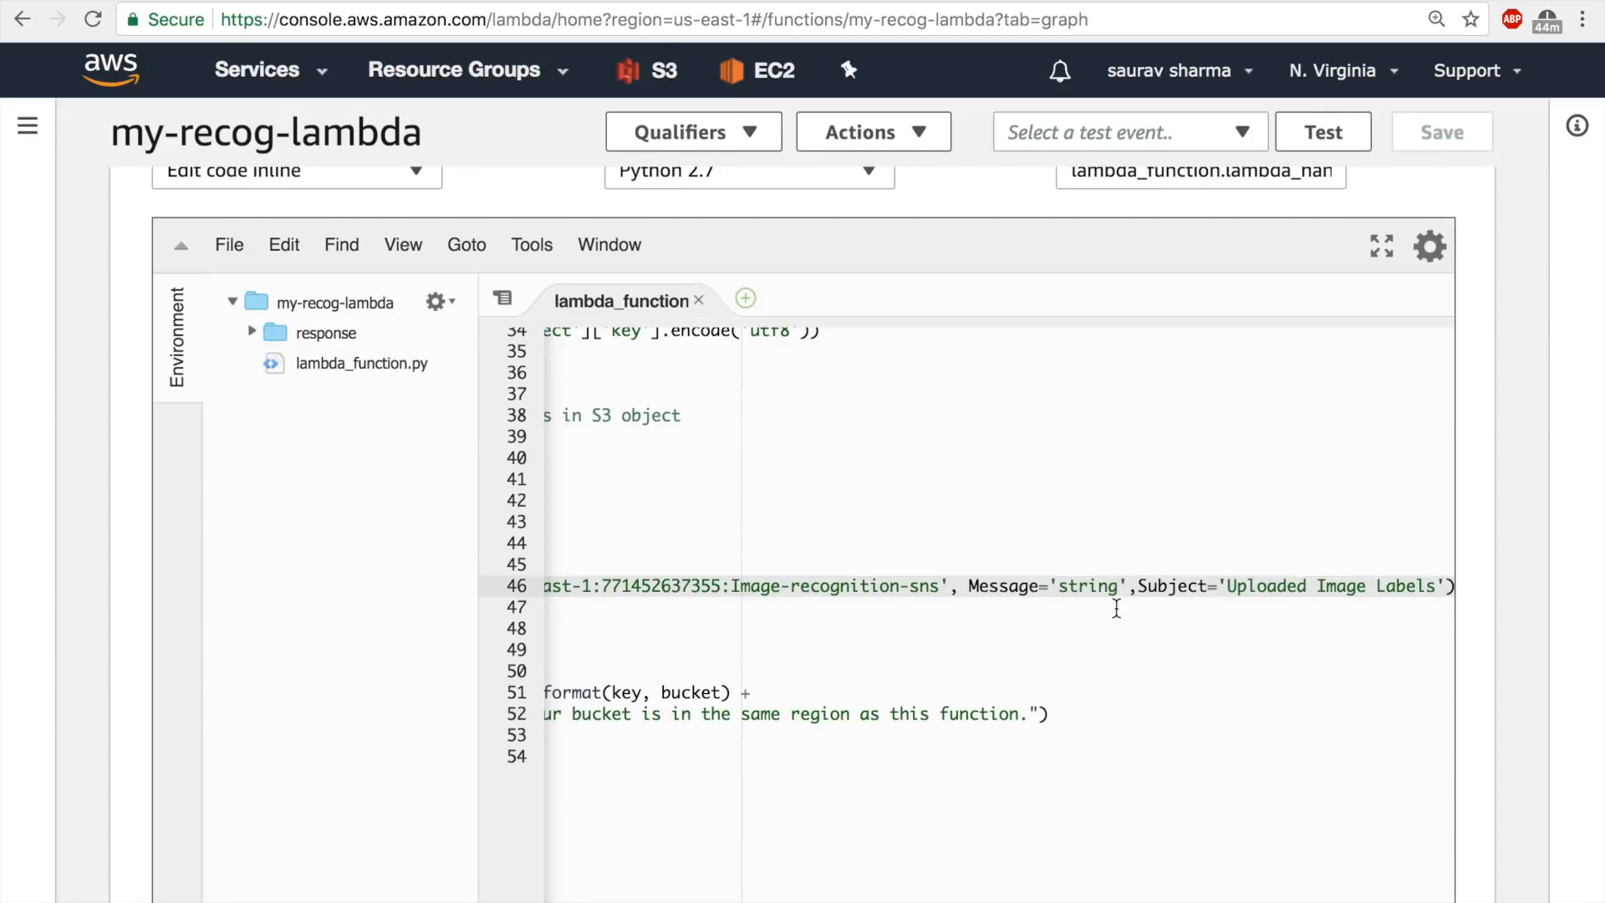
# Insert two blank lines below the detect_labels call in lambda_function.py.
pyautogui.hscroll(-10, 1068, 614)
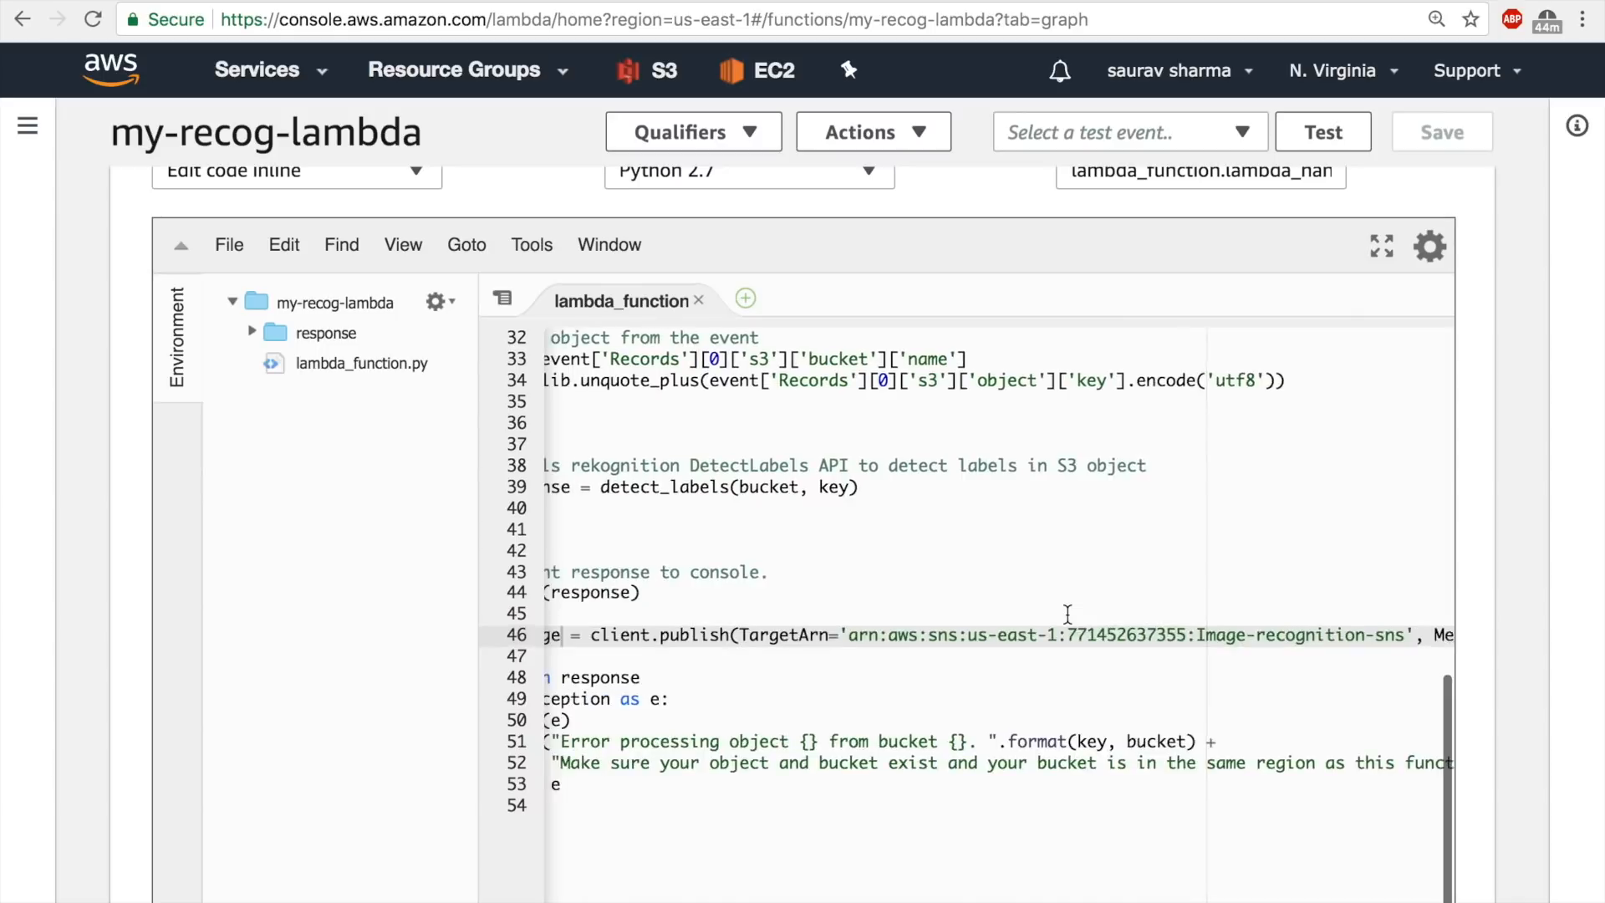
pyautogui.hscroll(-4, 1067, 614)
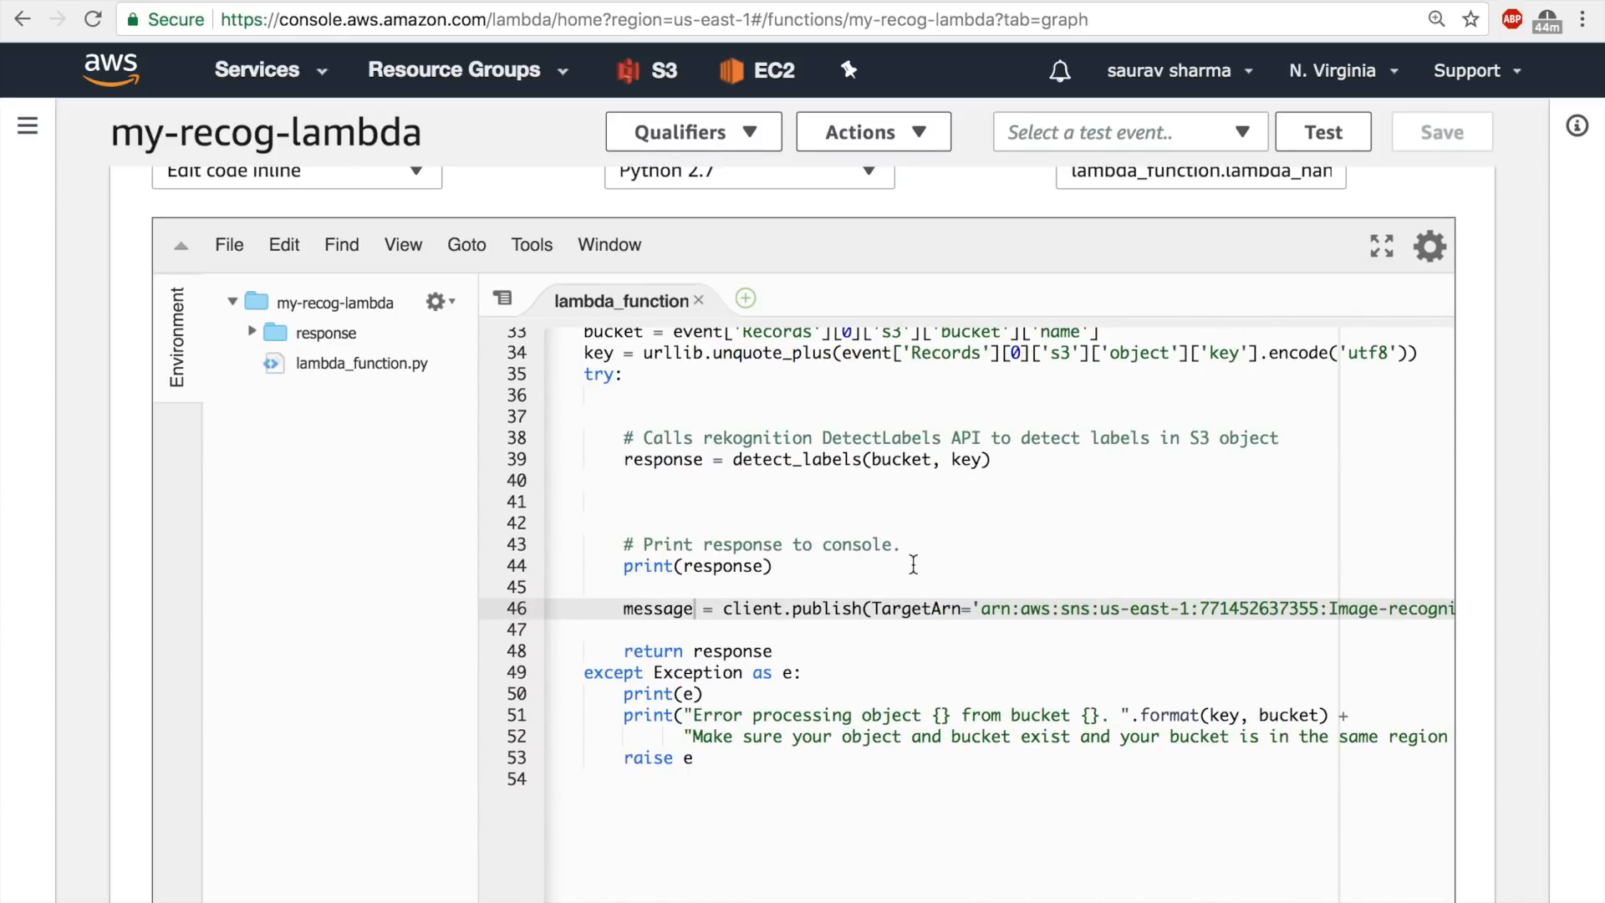
pyautogui.scroll(3, 914, 565)
pyautogui.hscroll(-1, 914, 564)
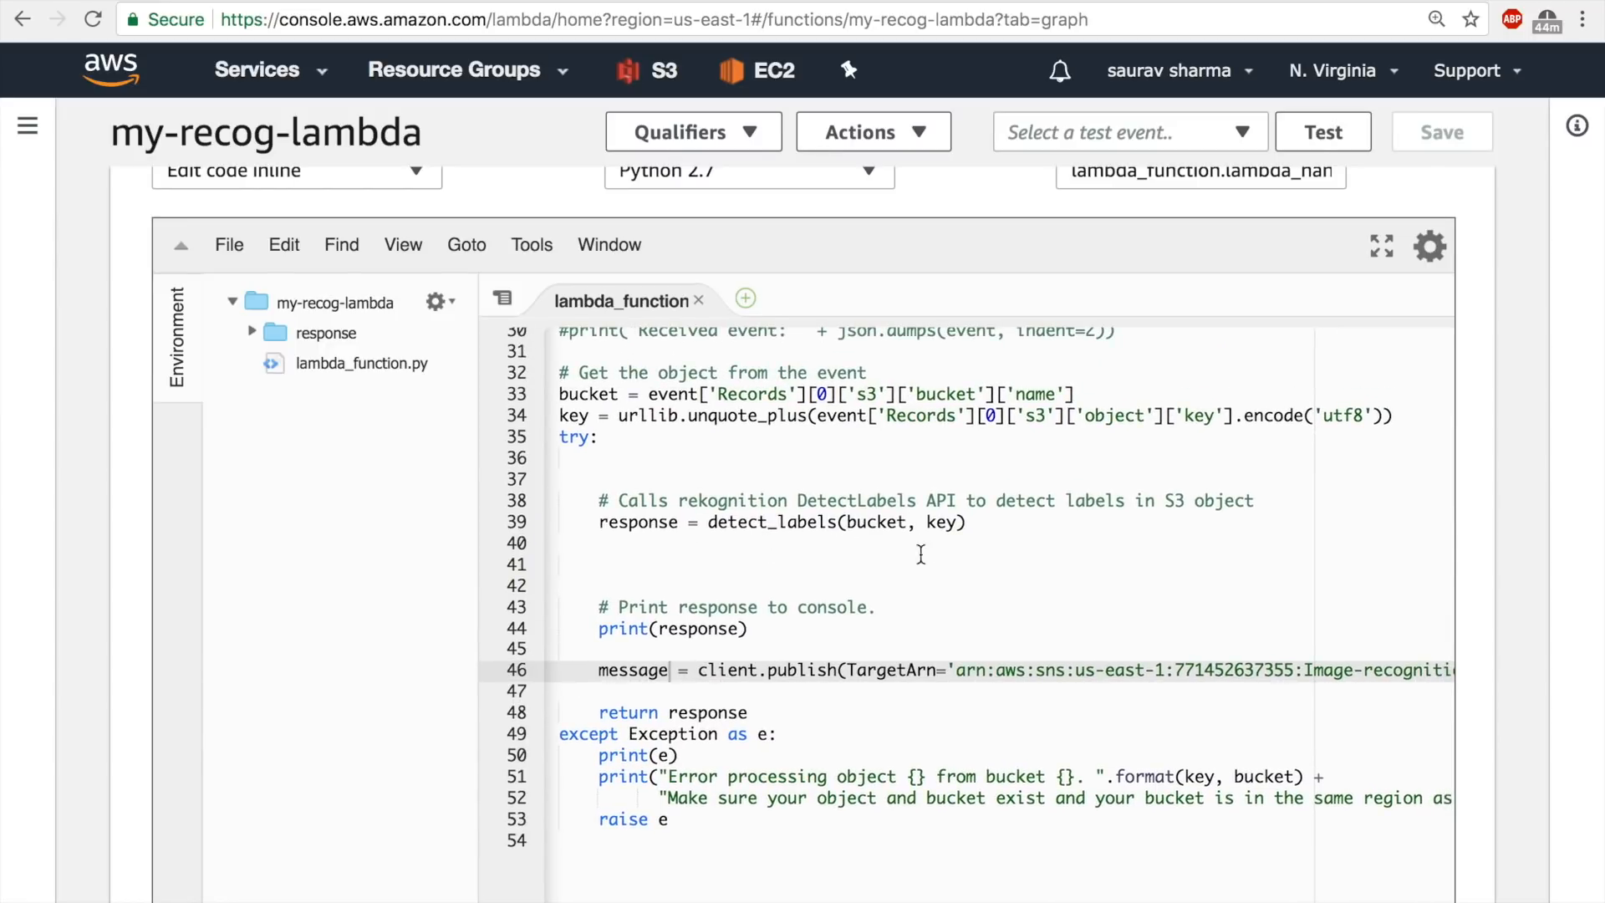
pyautogui.click(980, 522)
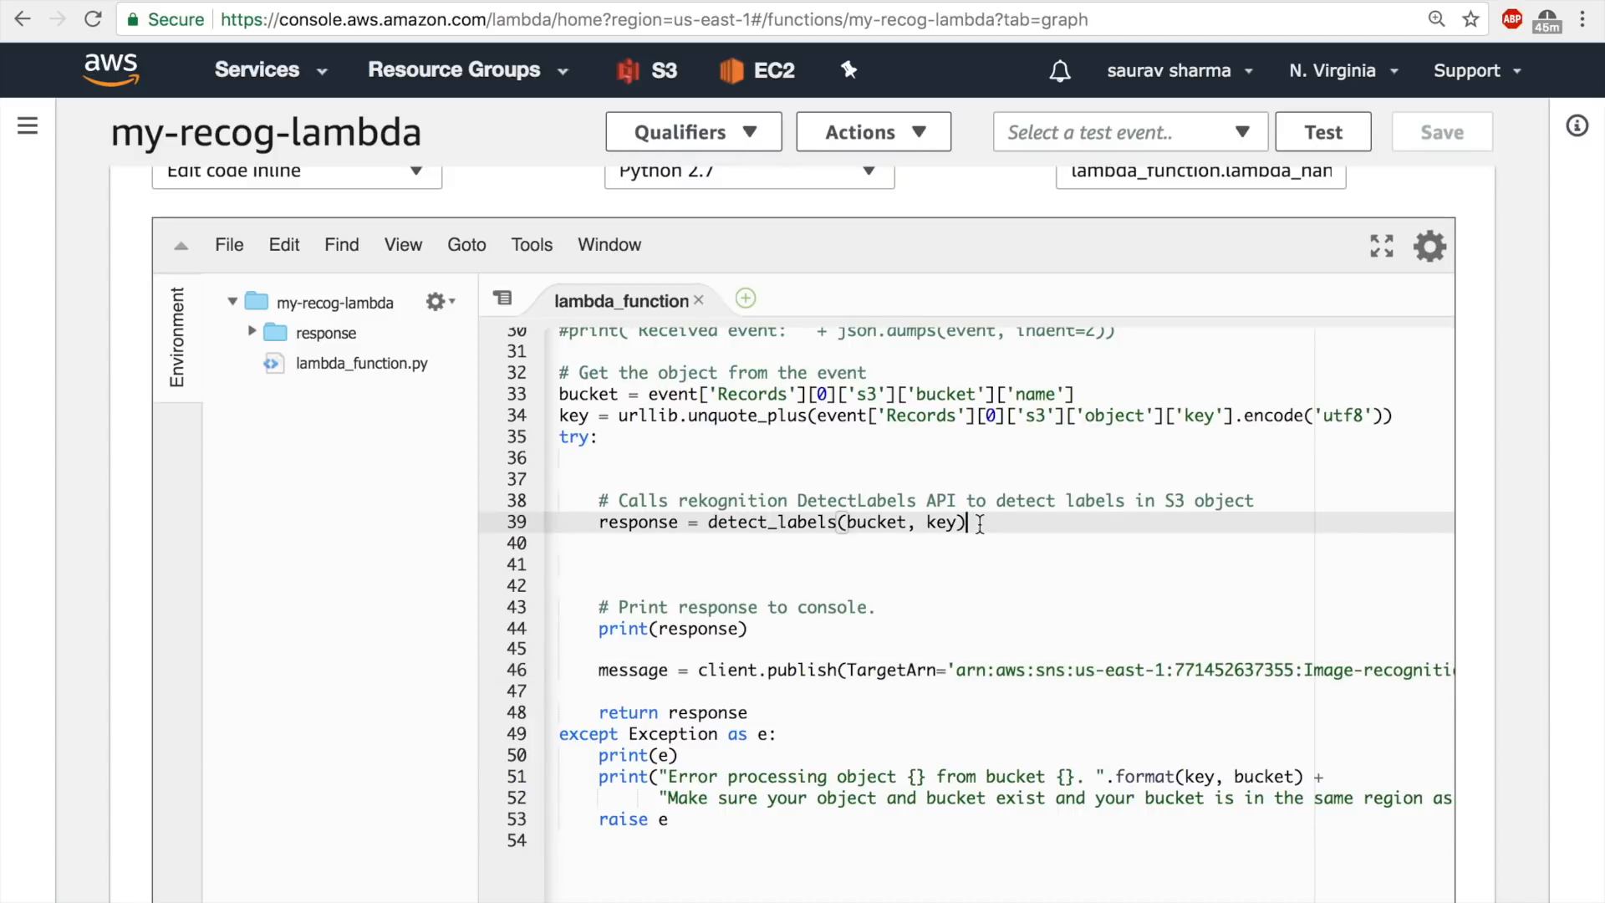
pyautogui.press('Return')
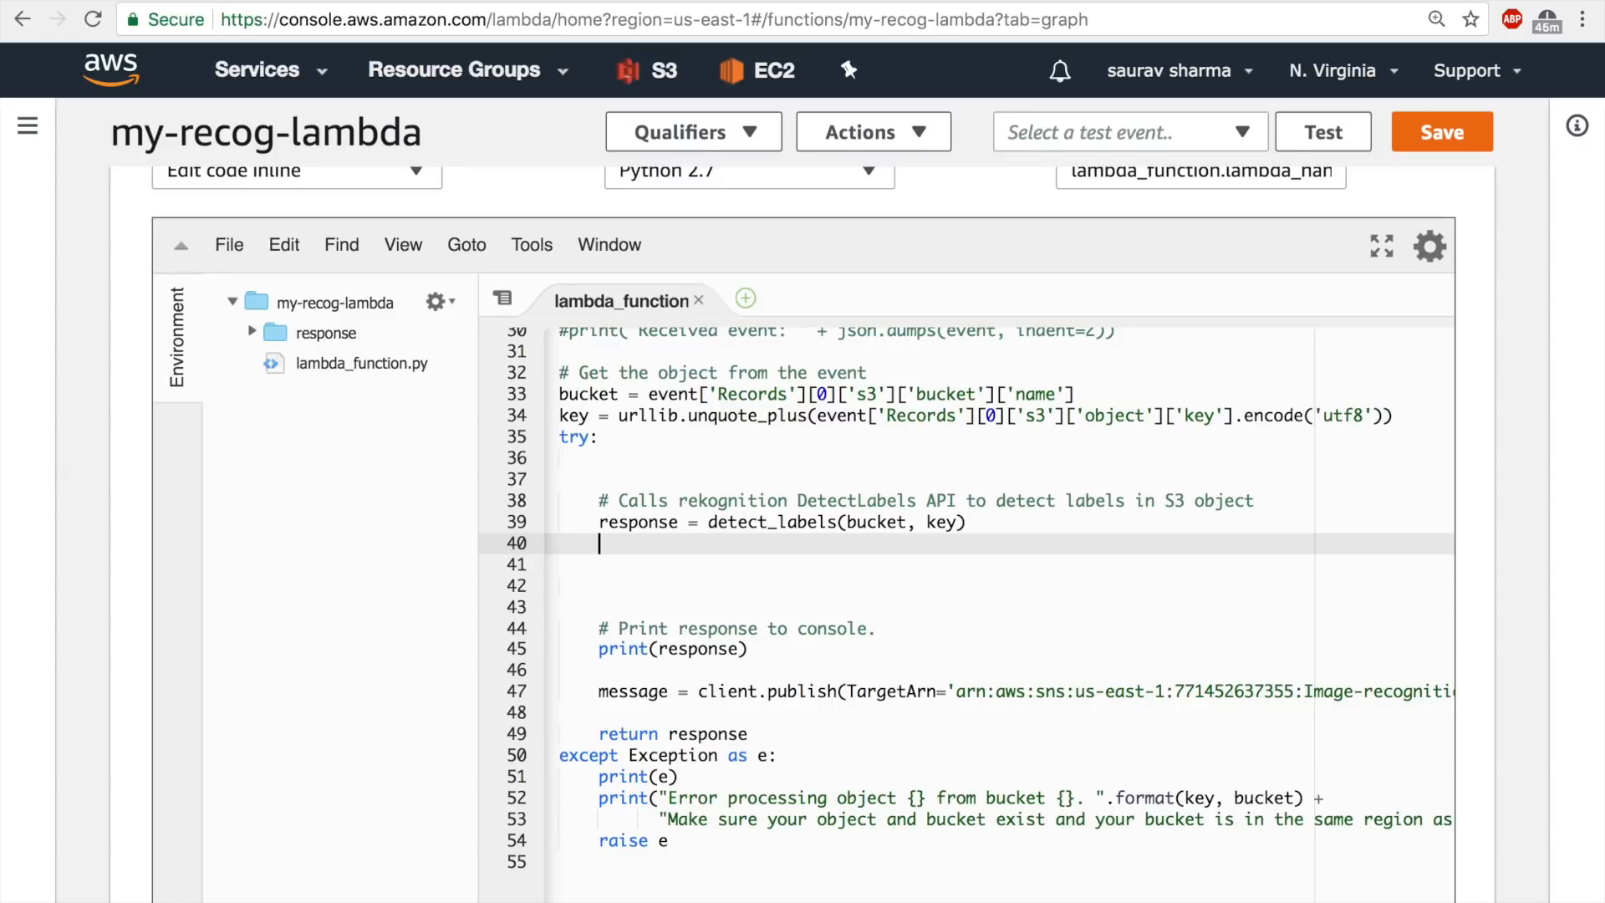
pyautogui.press('Return')
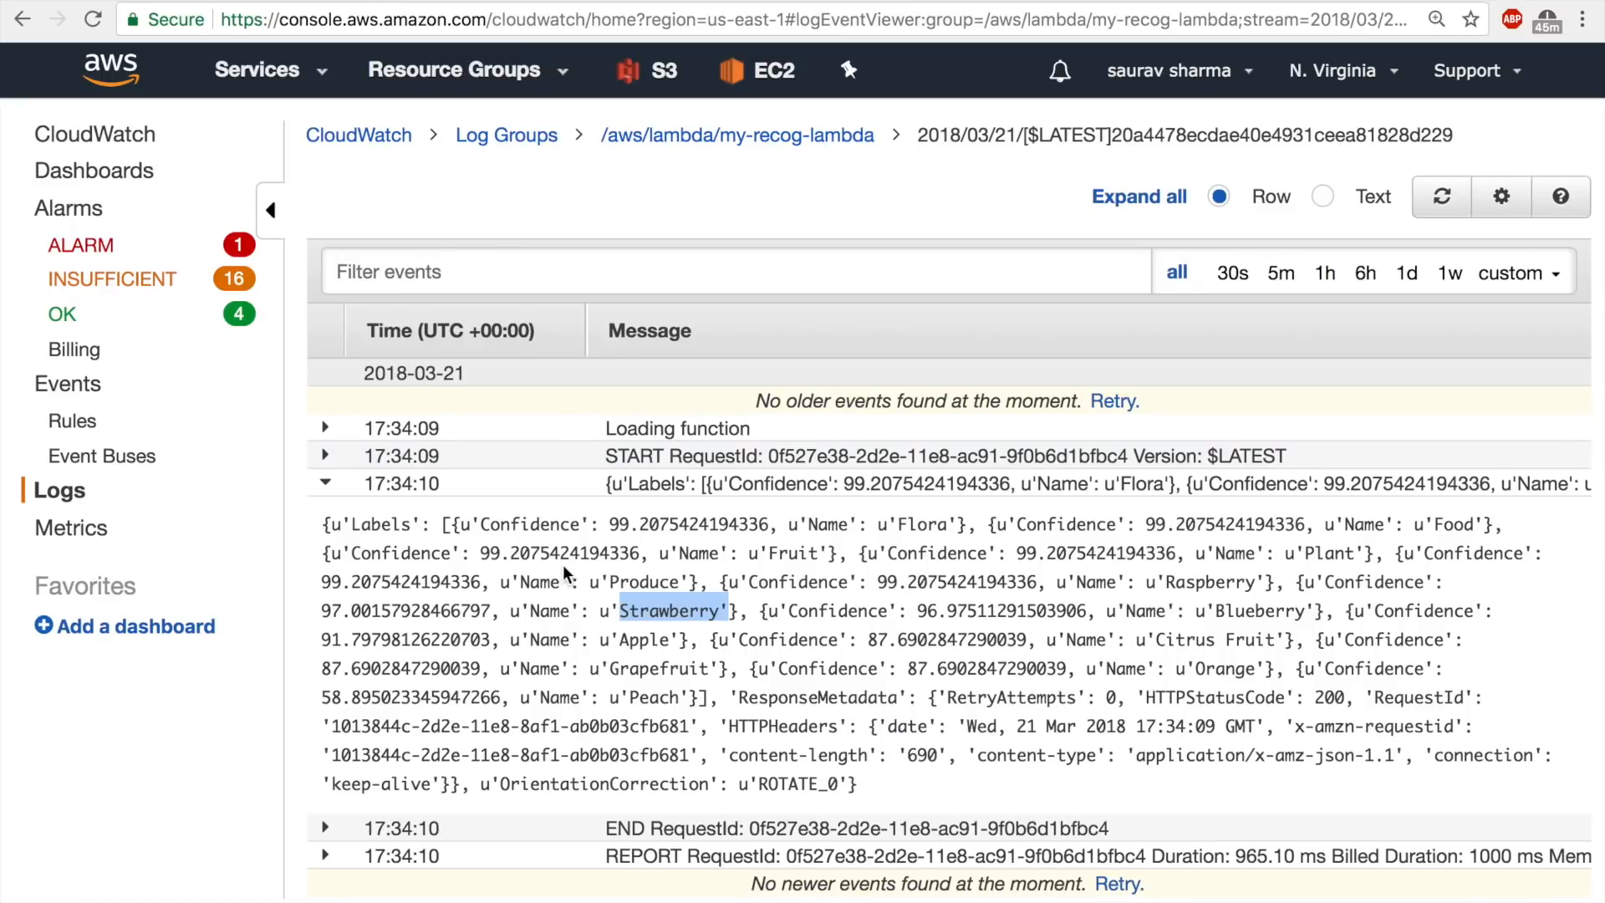
# Switch to the CloudWatch log stream and examine the Labels key and the Name and Confidence entries in the logged response.
pyautogui.click(347, 522)
pyautogui.doubleClick(379, 522)
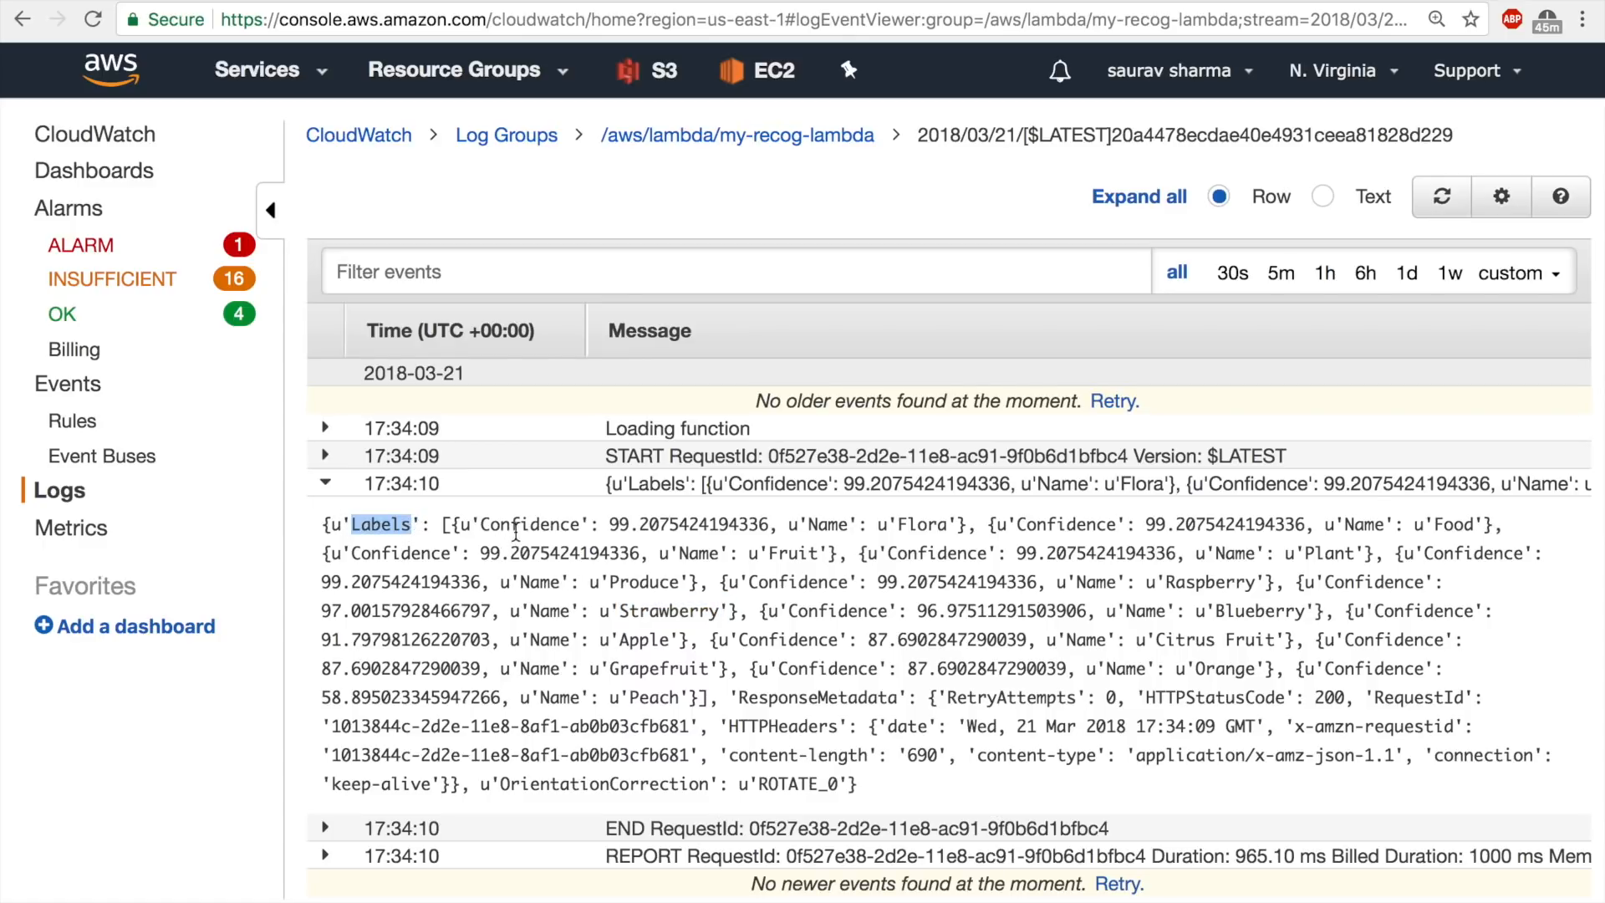
pyautogui.click(515, 527)
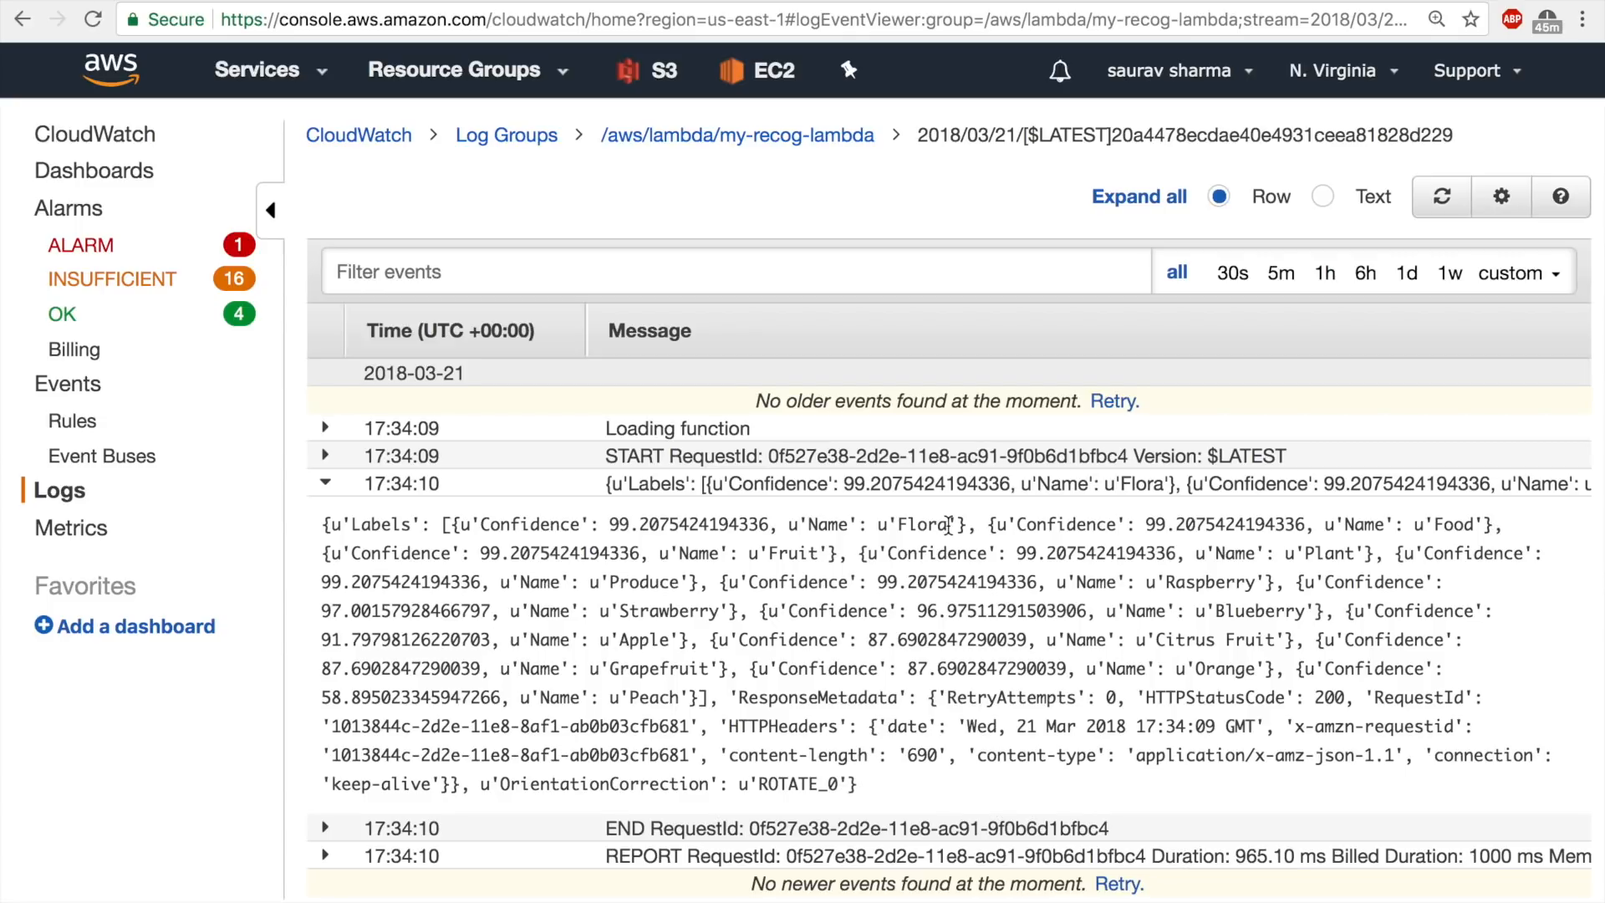
pyautogui.moveTo(948, 524); pyautogui.dragTo(902, 528)
pyautogui.click(400, 524)
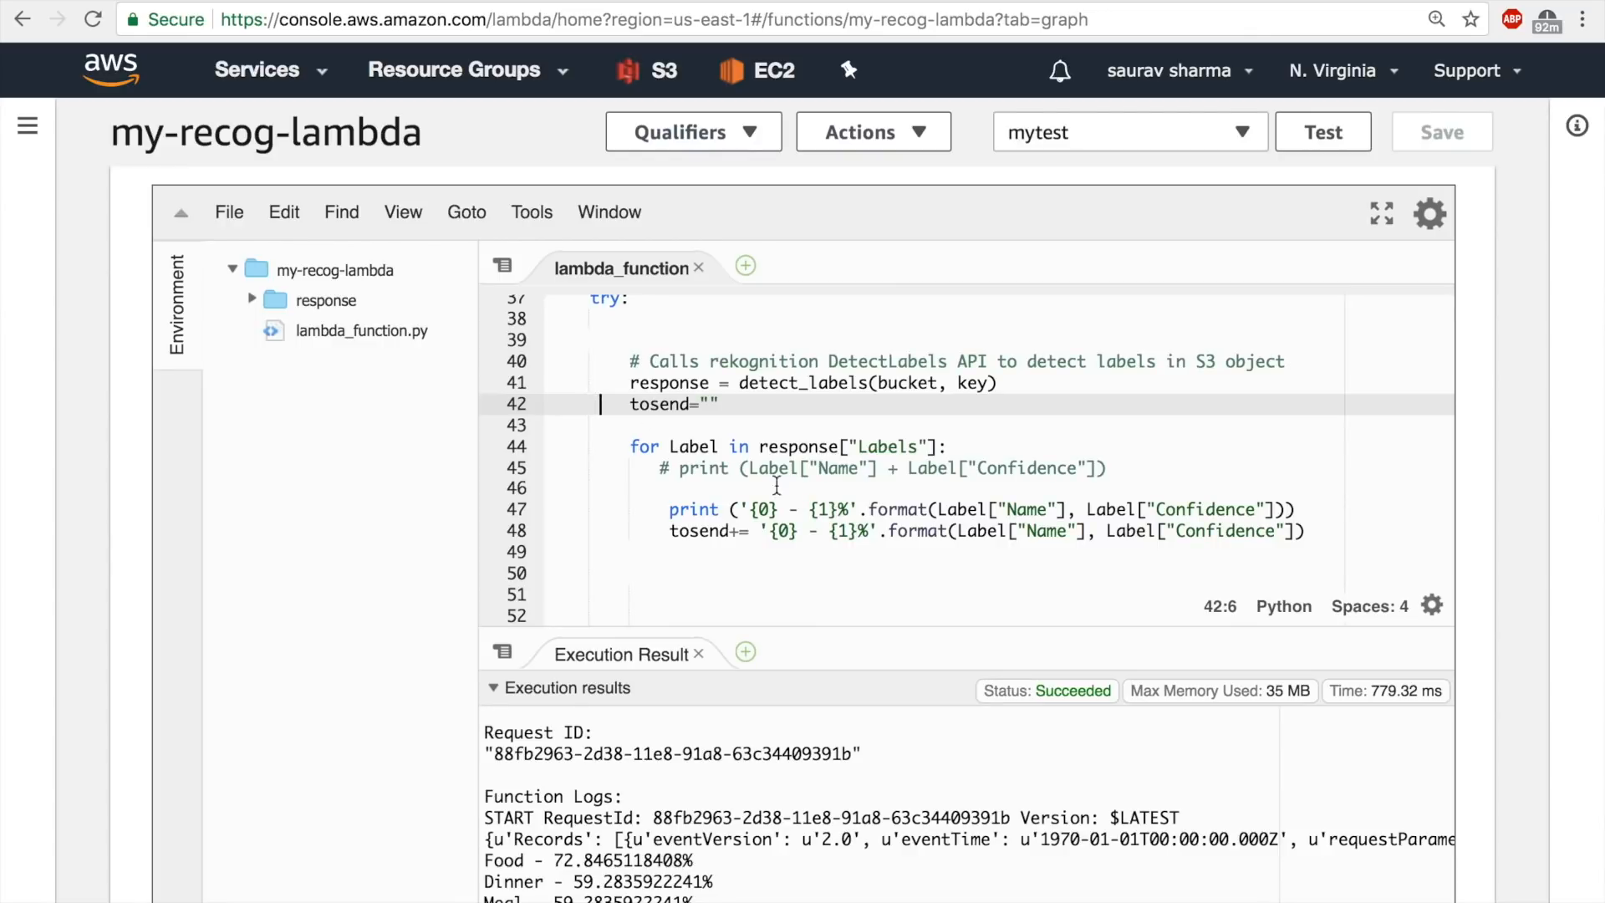
# Insert a blank line above the tosend="" line in the Lambda code and save the file.
pyautogui.moveTo(790, 495); pyautogui.dragTo(1347, 535)
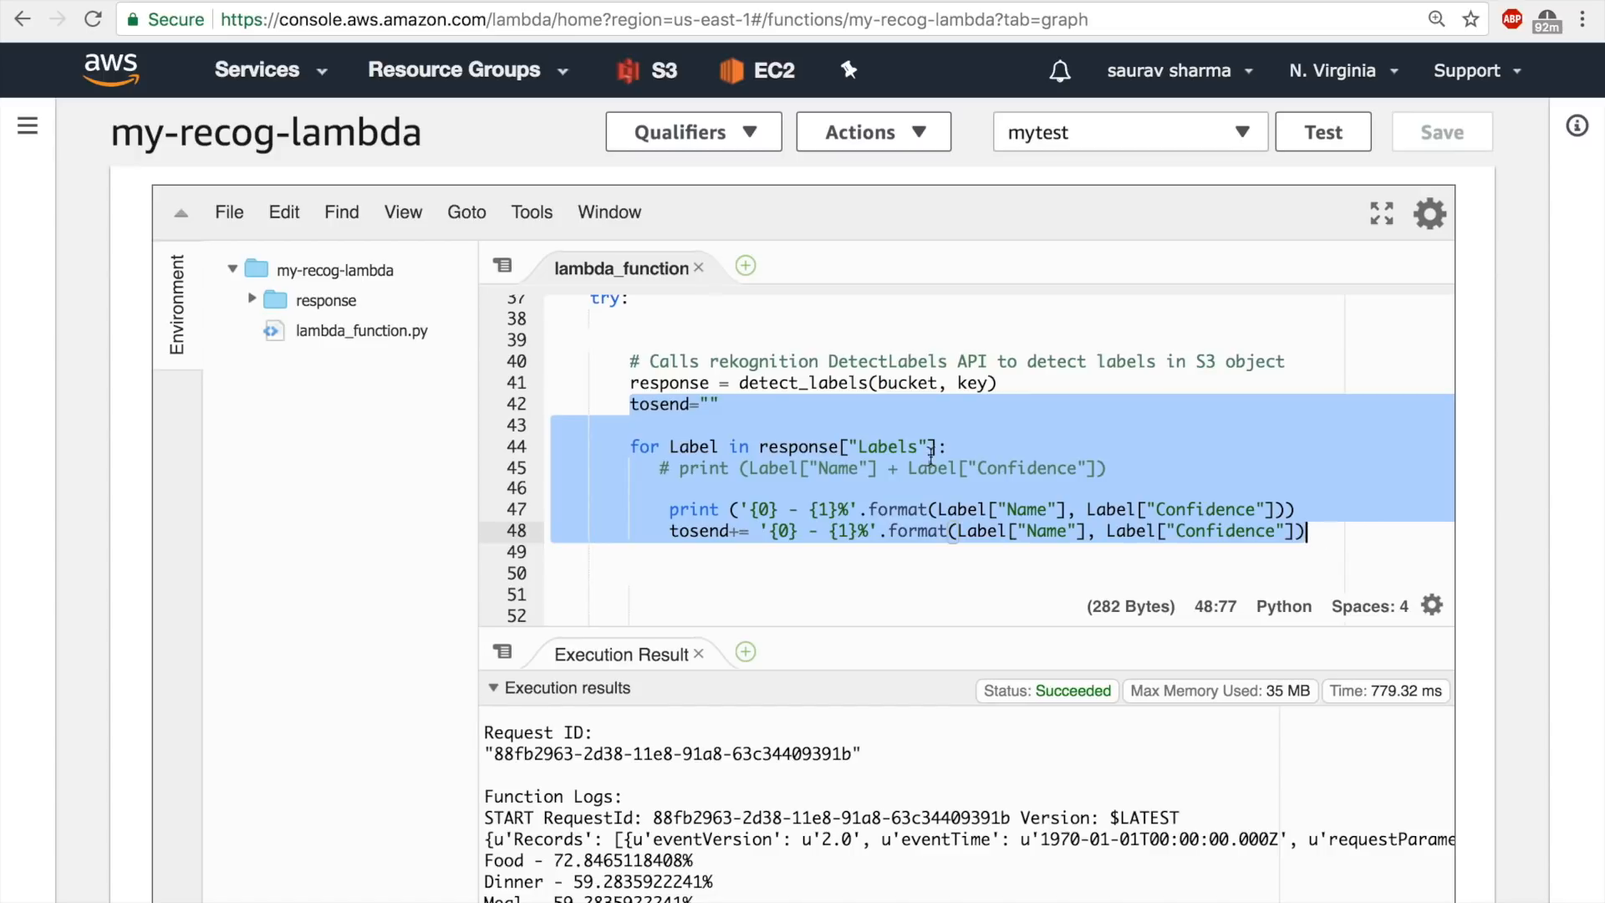
pyautogui.click(756, 423)
pyautogui.click(739, 407)
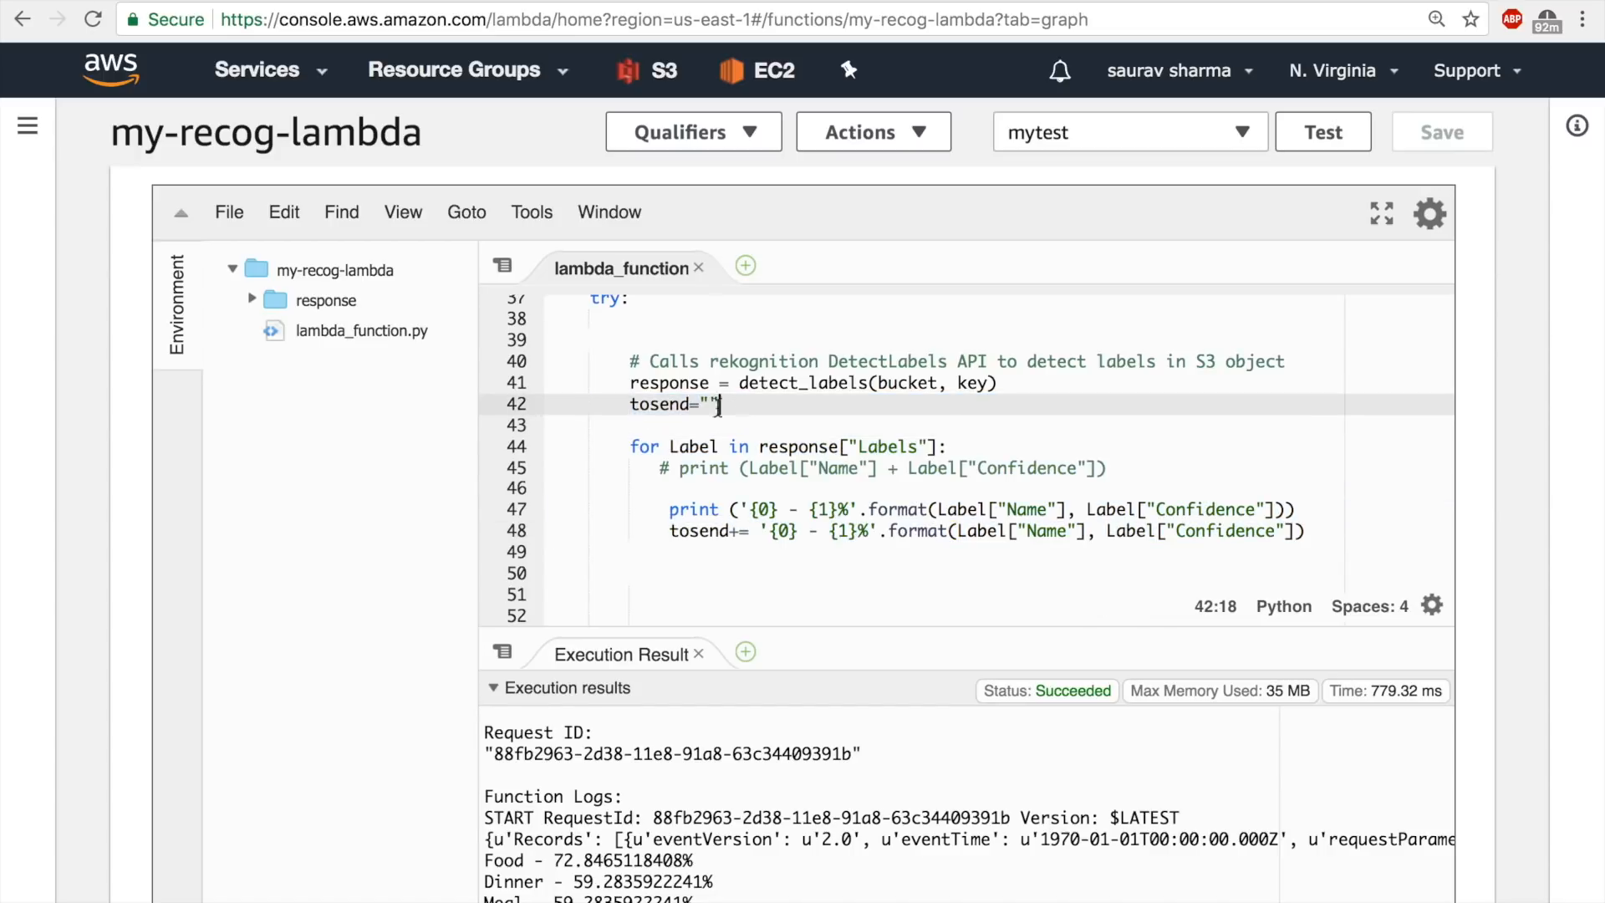
pyautogui.click(632, 405)
pyautogui.press('Return')
pyautogui.hotkey('ctrl', 's')
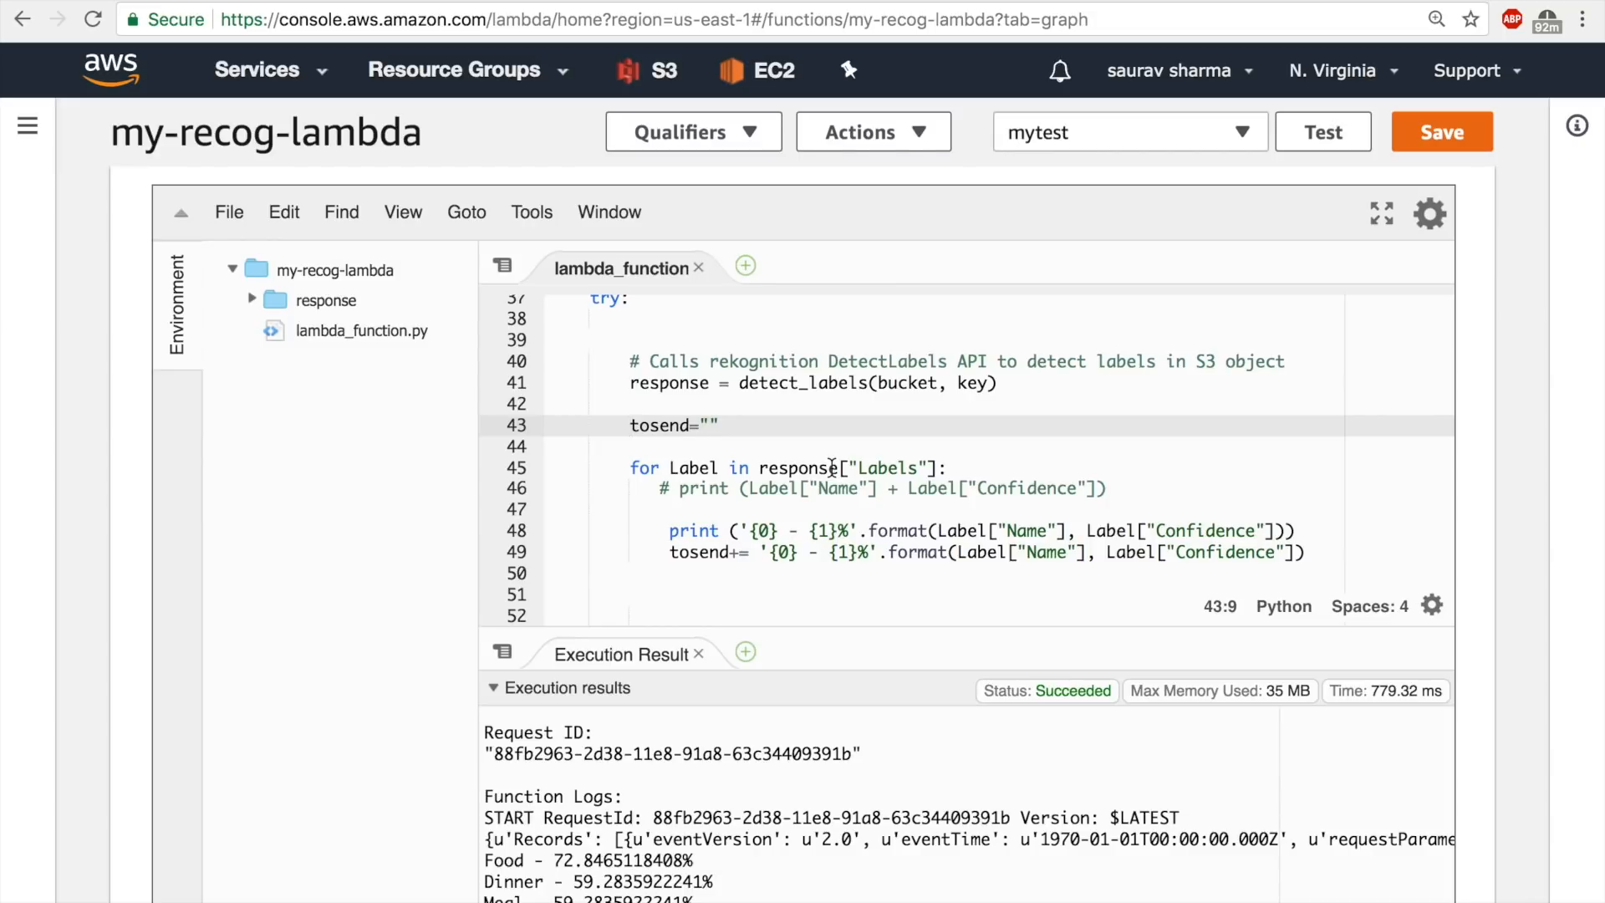
# Review the for loop that prints each label's name and confidence and appends them to tosend, and save the Lambda function.
pyautogui.scroll(-2, 832, 465)
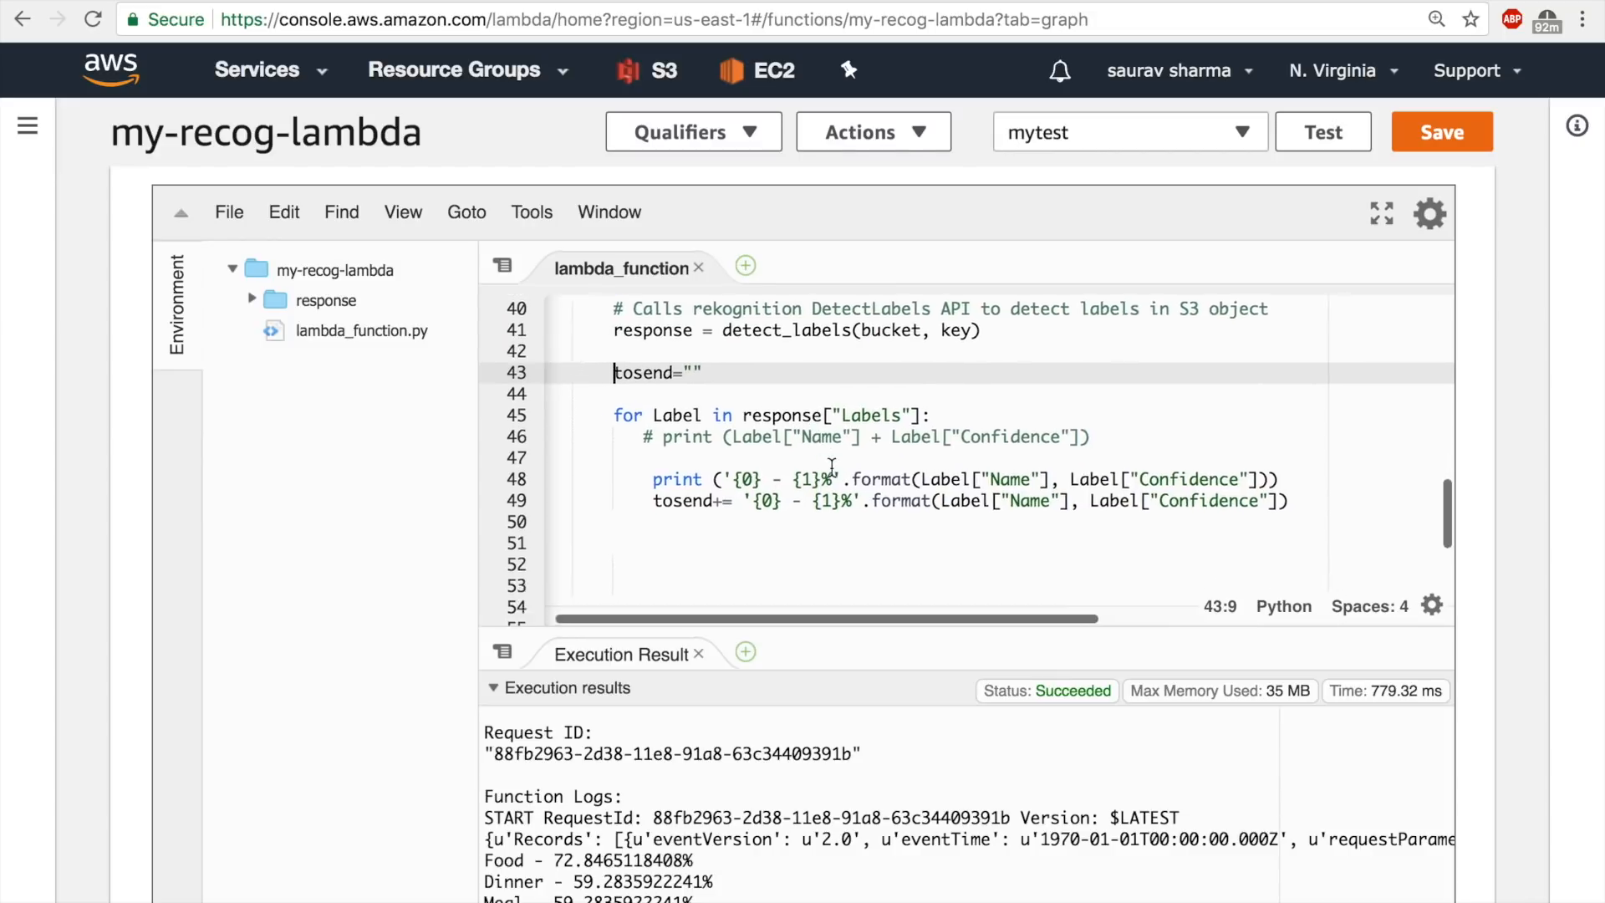
pyautogui.hscroll(1, 832, 466)
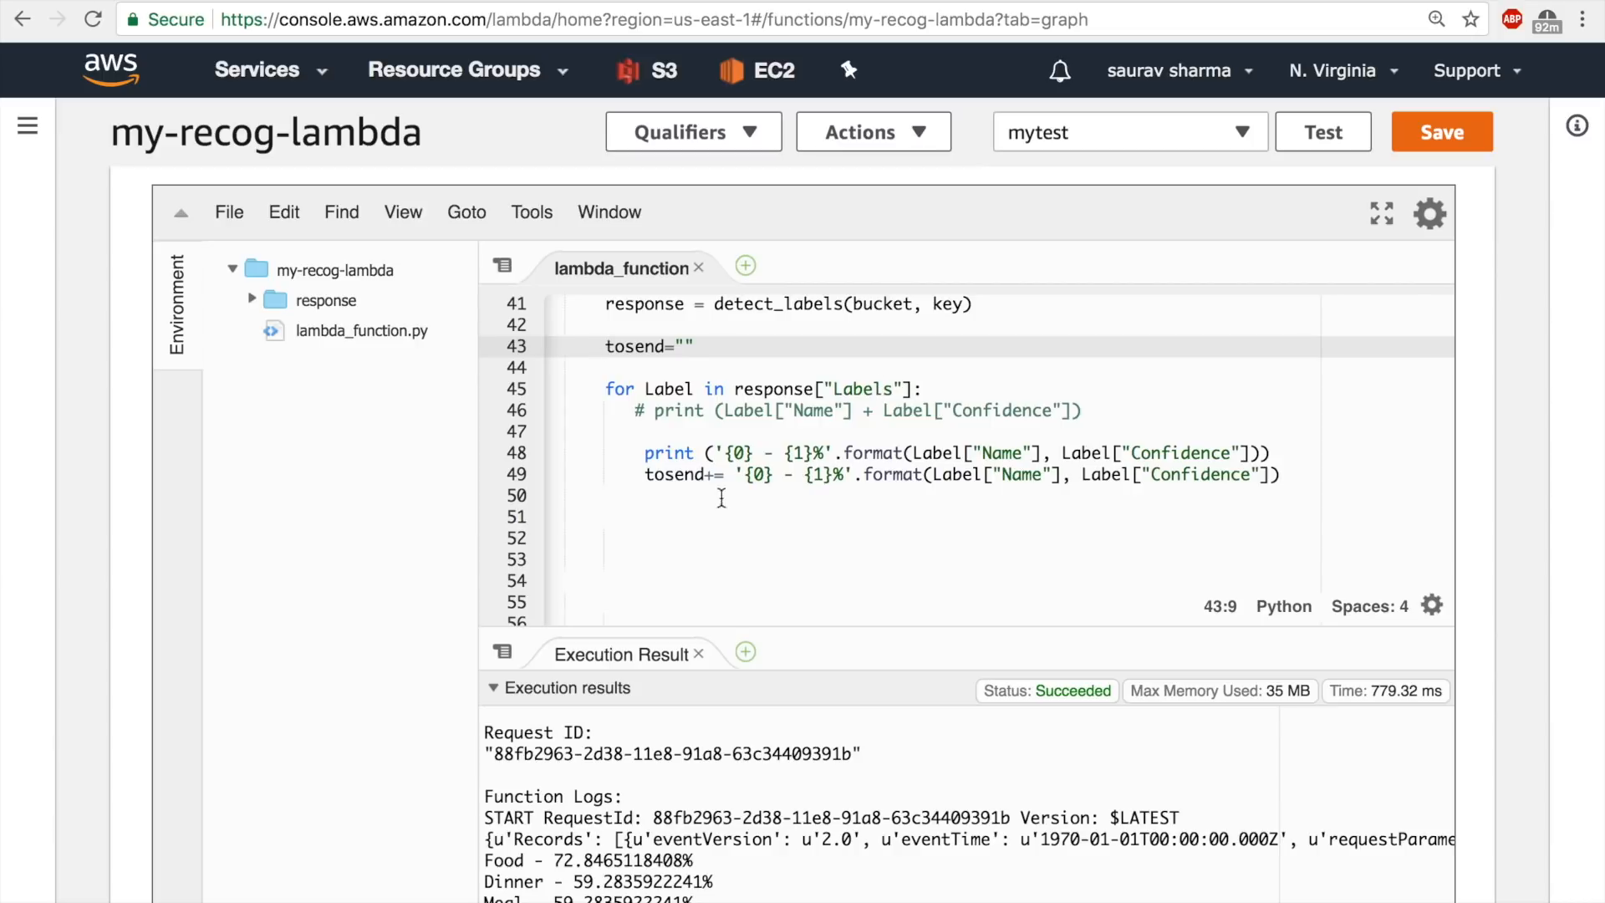
pyautogui.moveTo(644, 452); pyautogui.dragTo(1269, 452)
pyautogui.click(1100, 514)
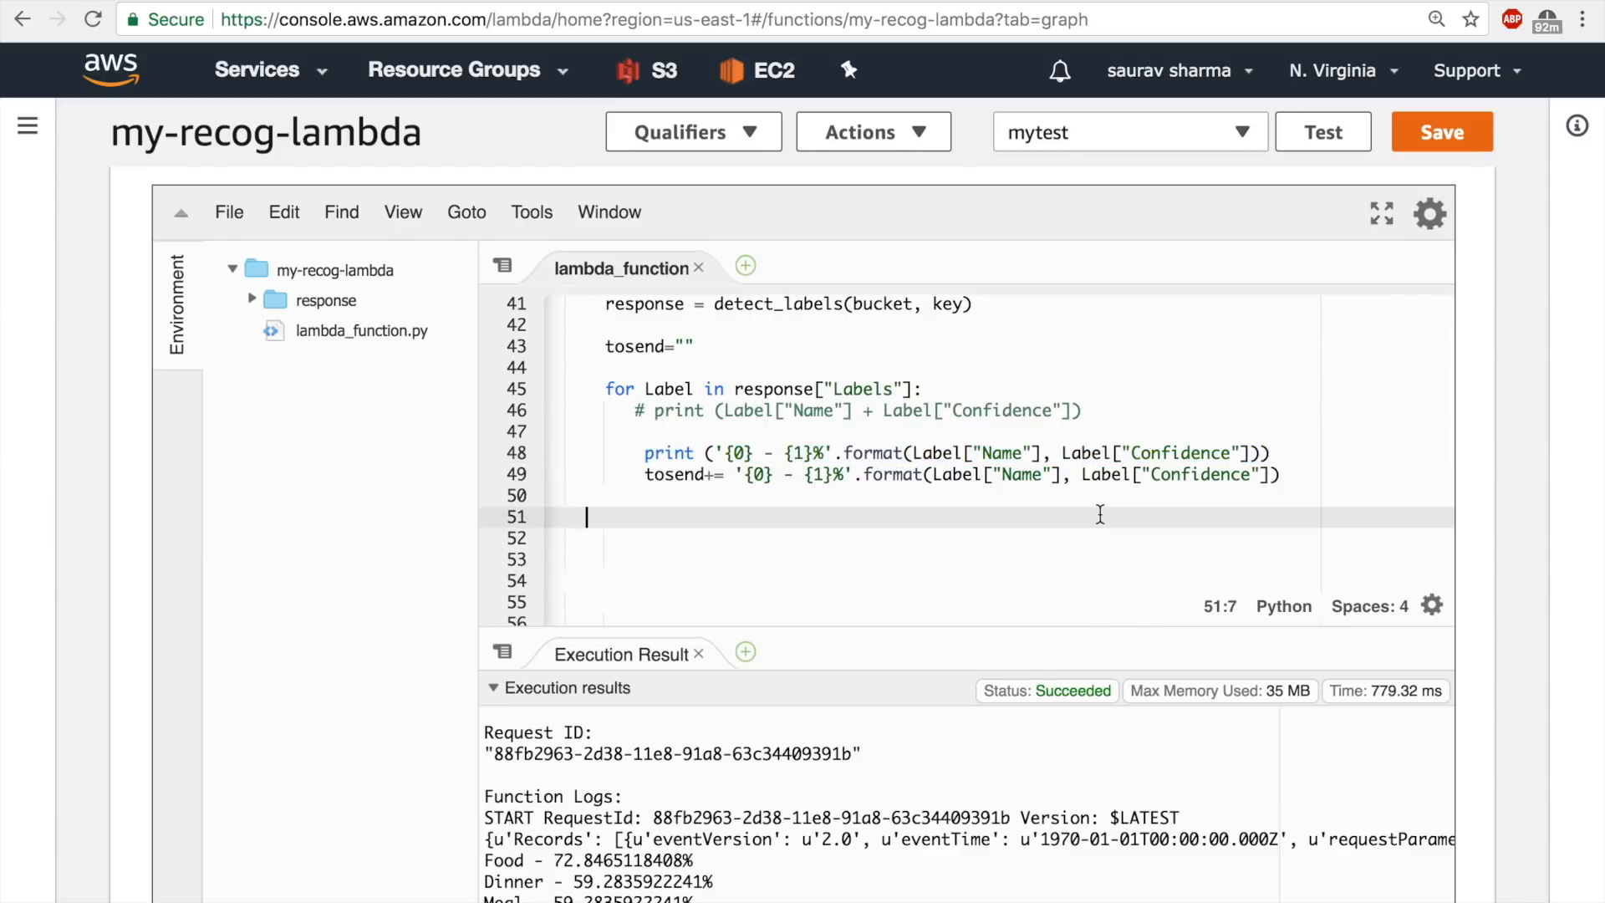
pyautogui.click(643, 474)
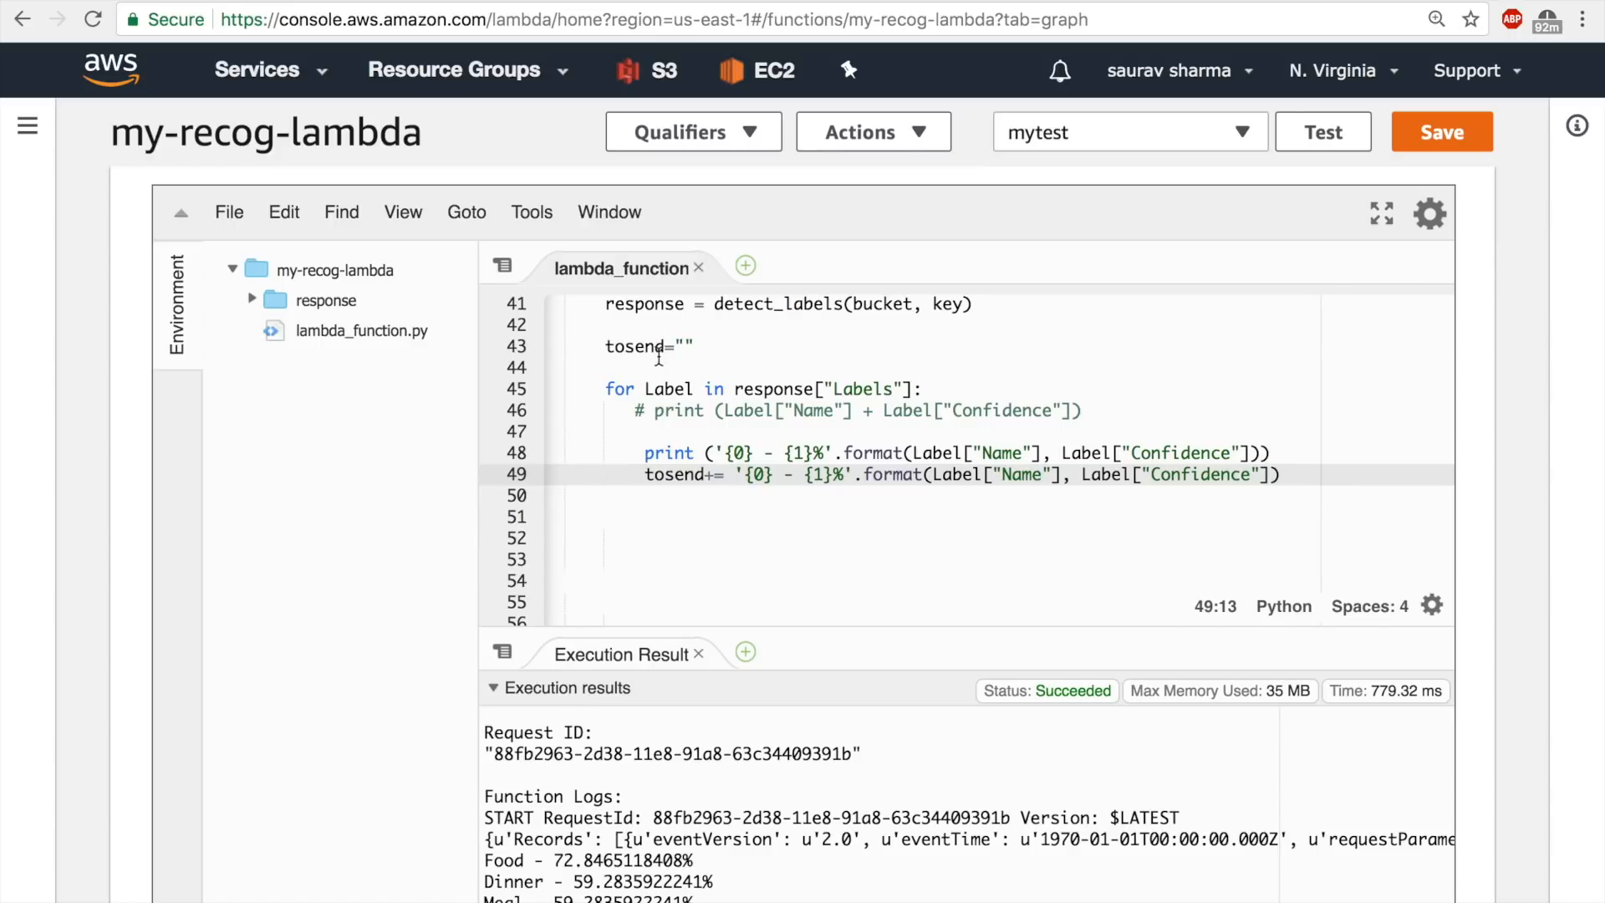
pyautogui.scroll(-1, 1070, 519)
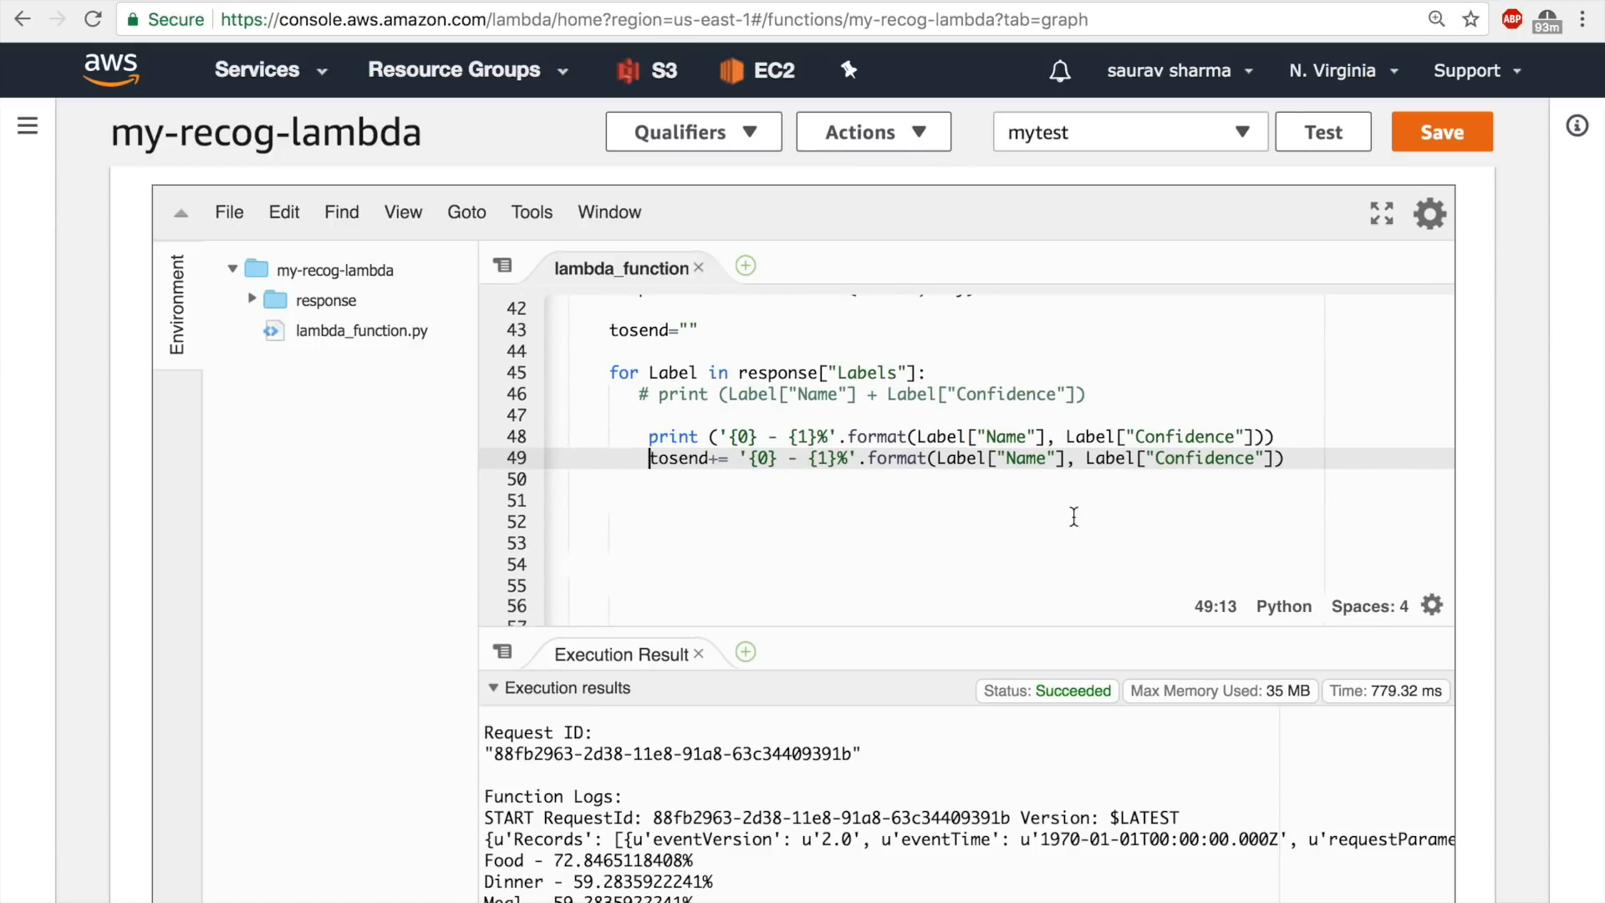
pyautogui.click(1425, 147)
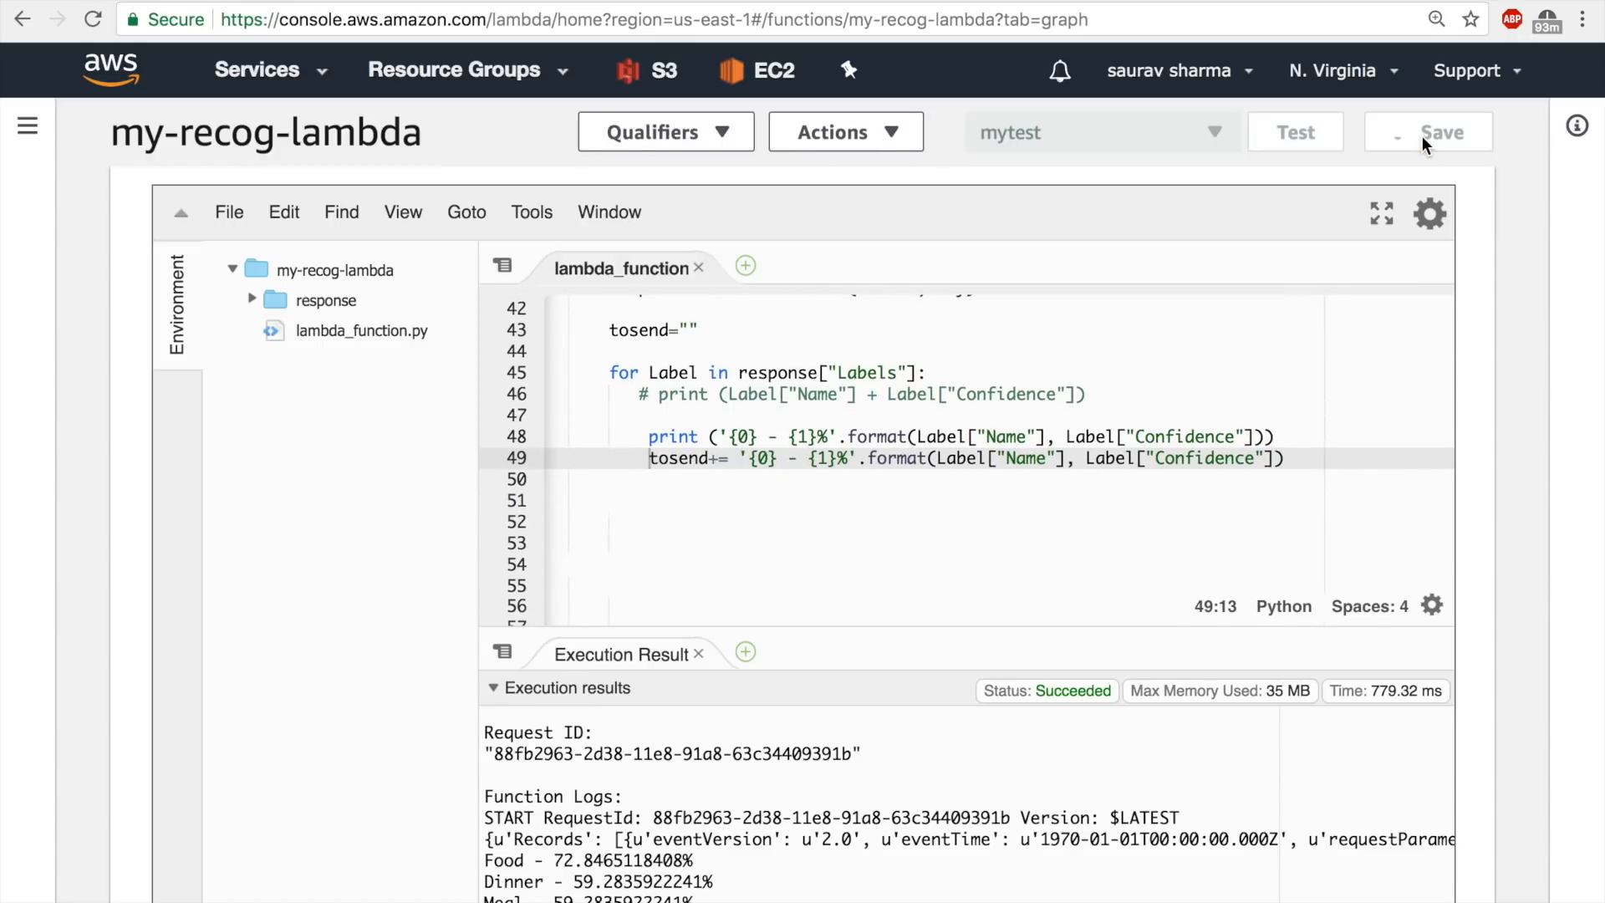
# Examine how the tosend string built in the label loop is passed as the Message argument of client.publish.
pyautogui.scroll(2, 1096, 446)
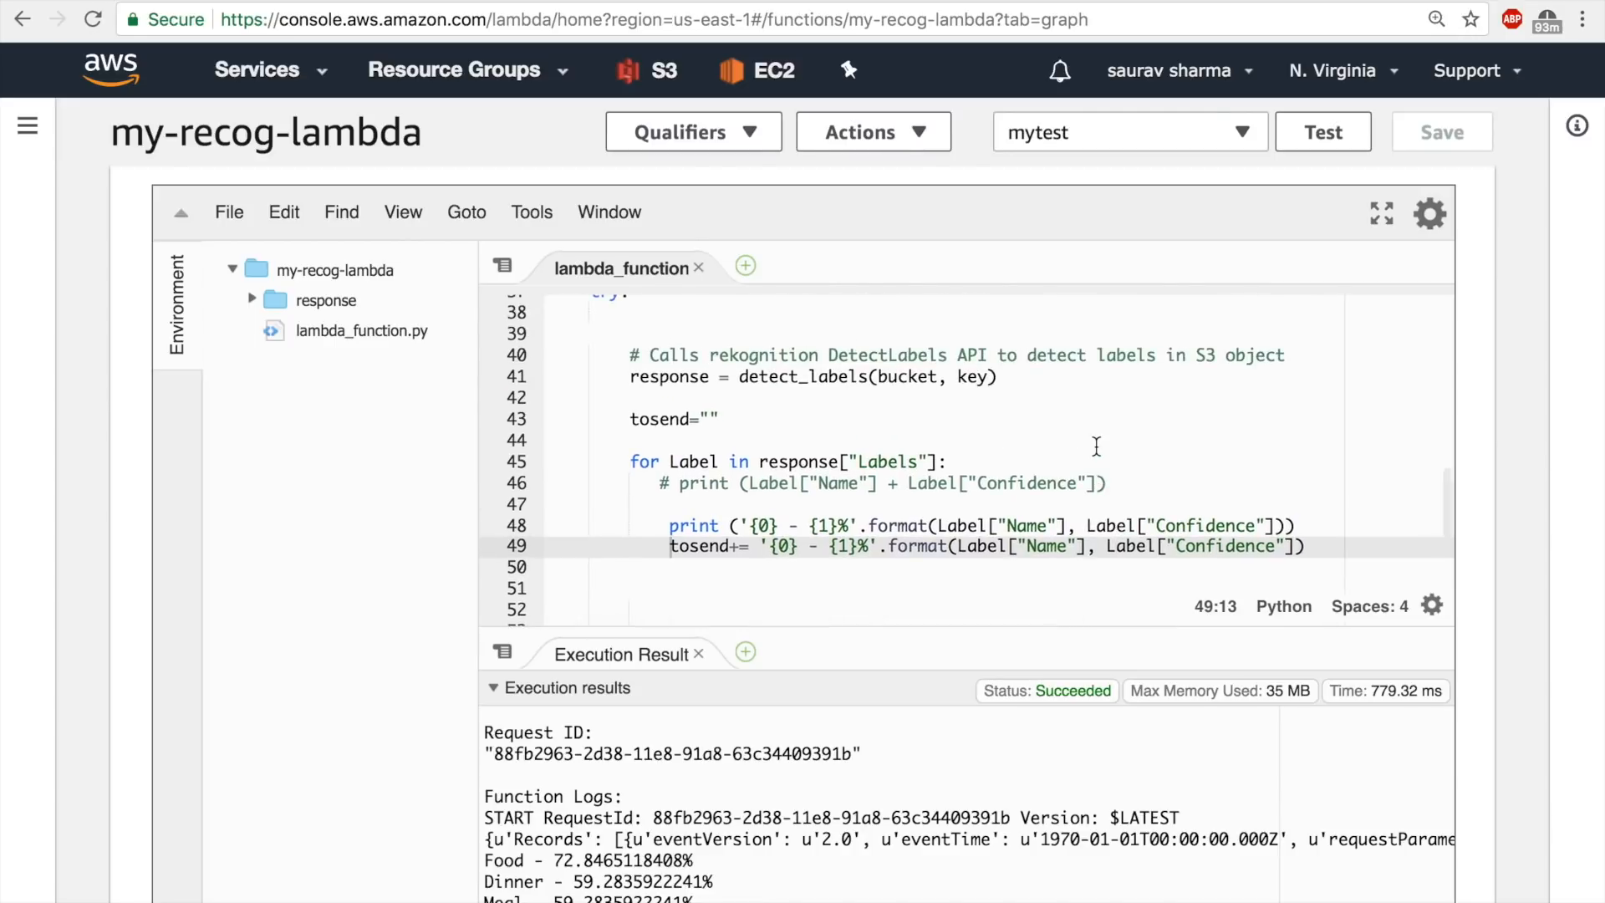
pyautogui.scroll(-1, 1096, 446)
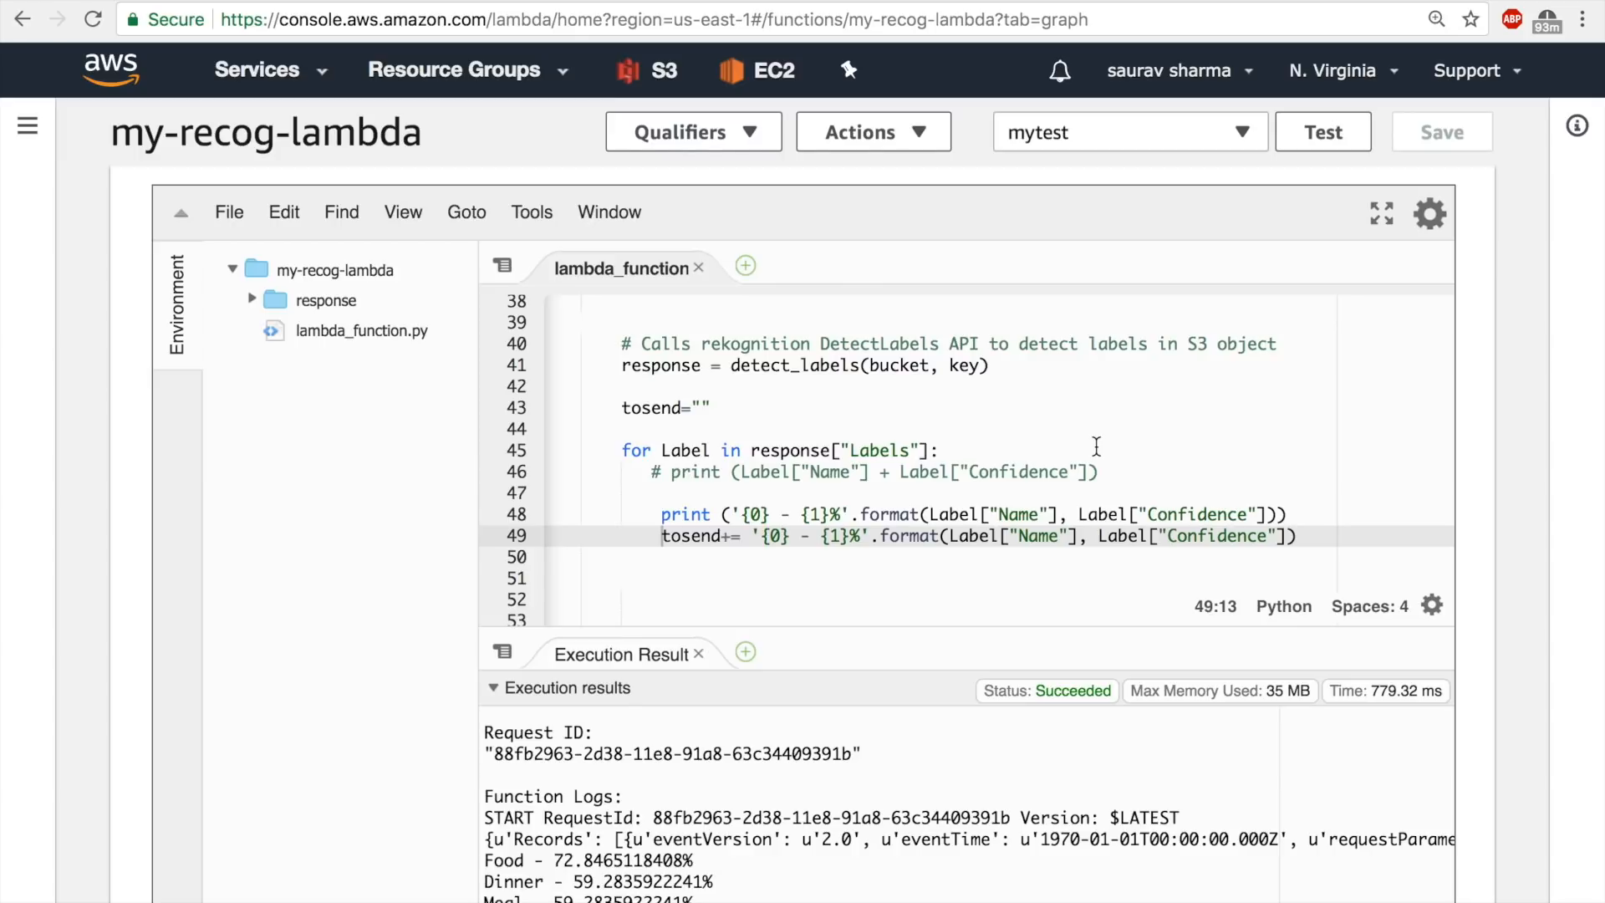
pyautogui.scroll(-5, 920, 476)
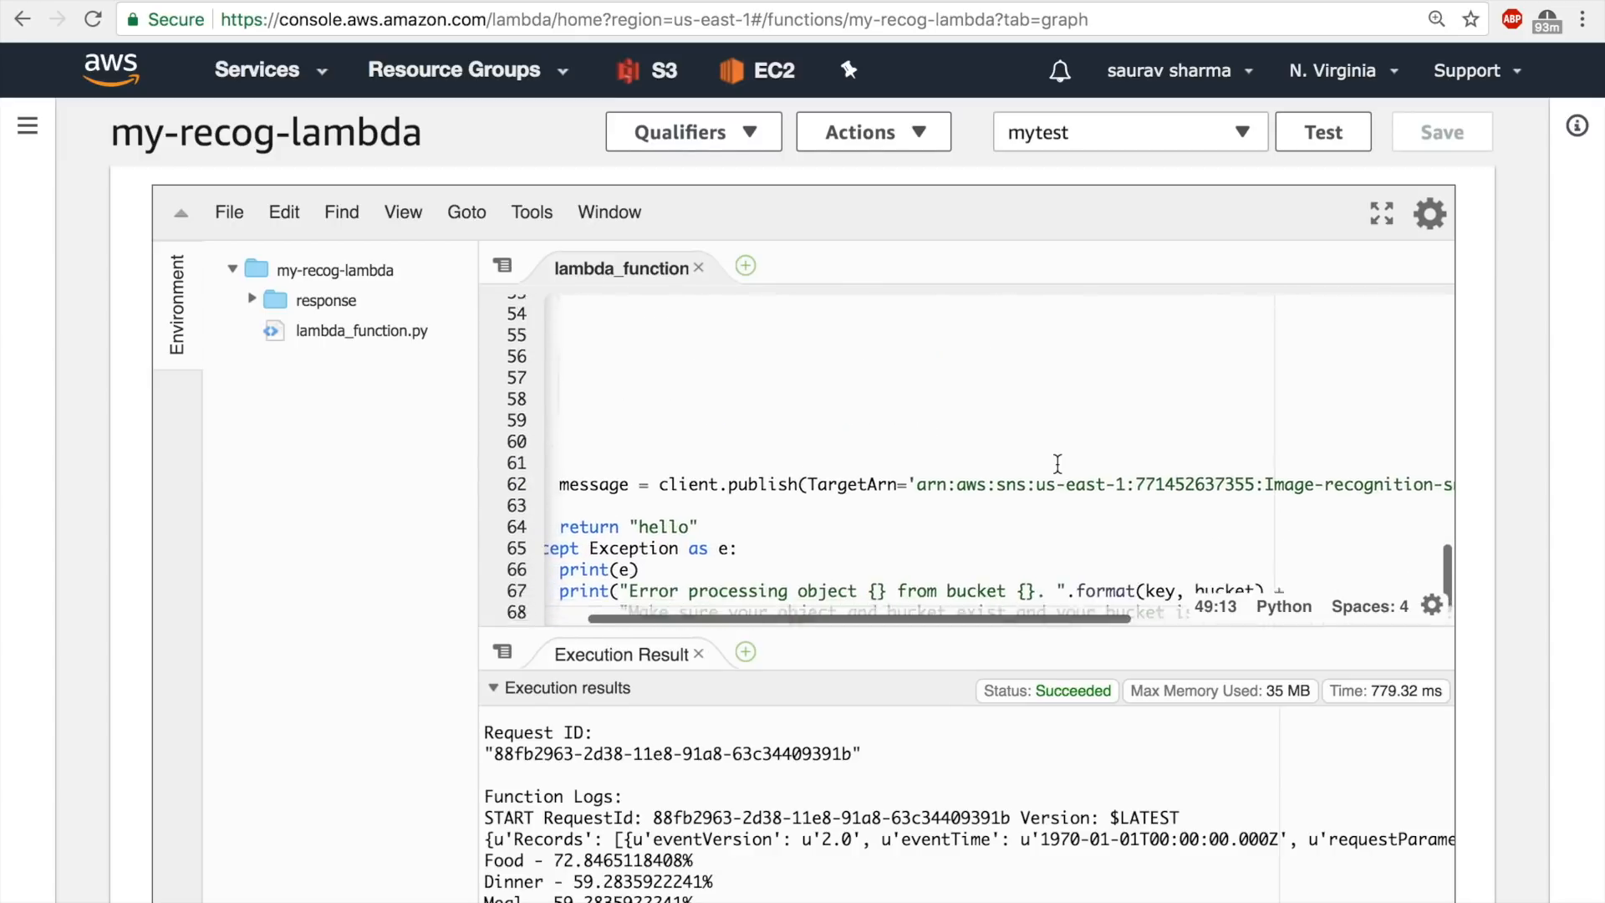
pyautogui.hscroll(3, 742, 510)
pyautogui.hscroll(5, 742, 510)
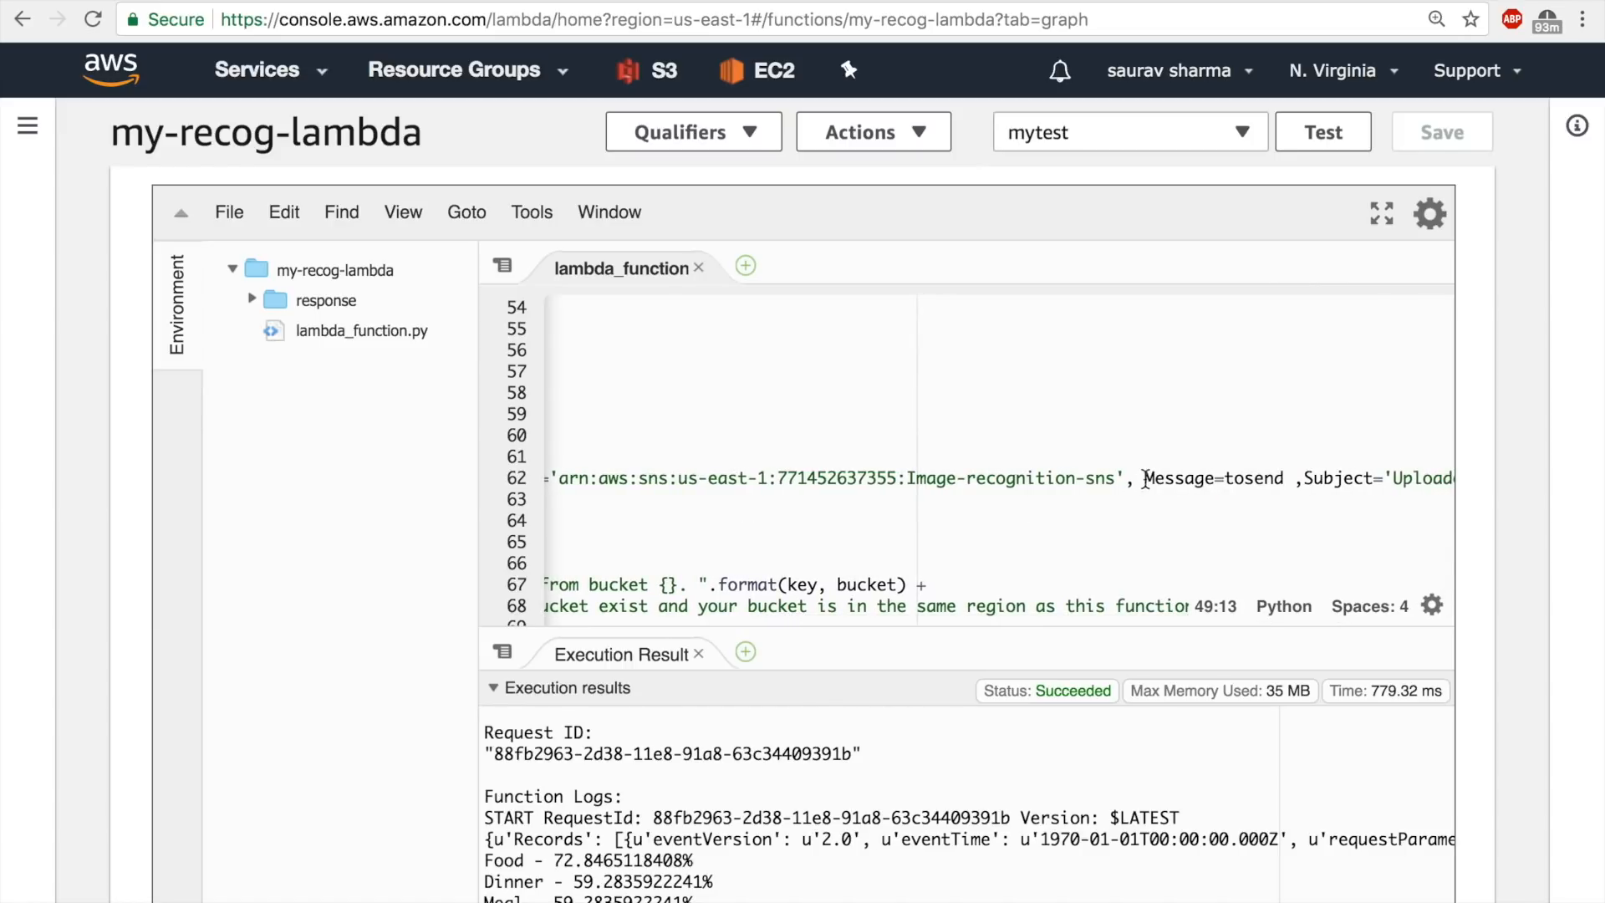
pyautogui.hscroll(-3, 1146, 476)
pyautogui.hscroll(-5, 1147, 476)
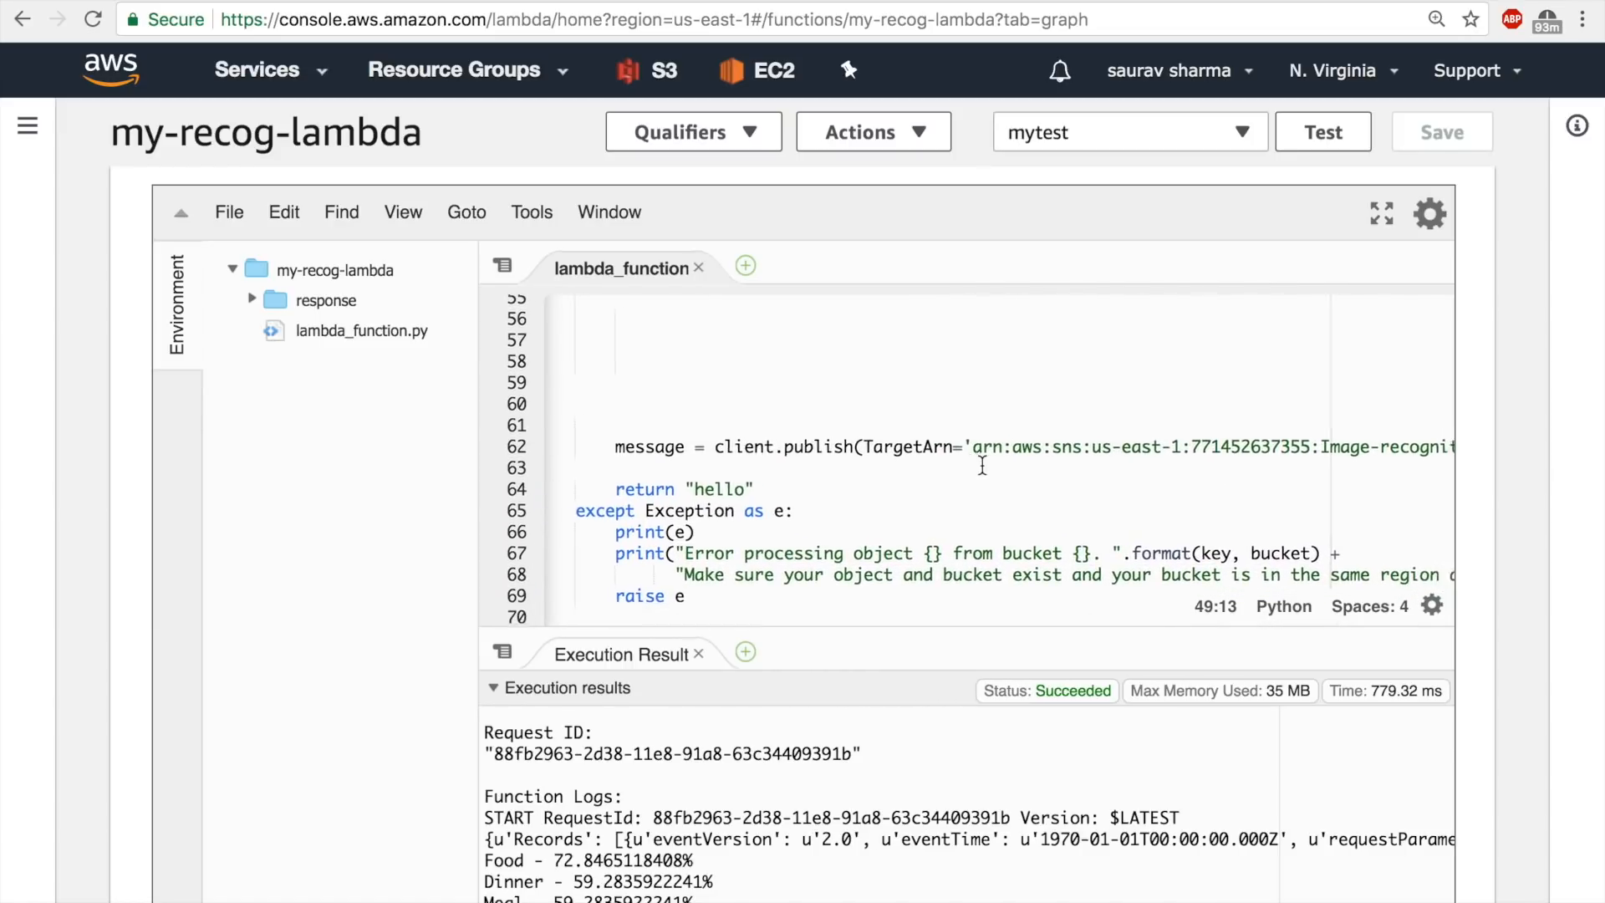
pyautogui.hscroll(5, 1003, 452)
pyautogui.click(1271, 429)
pyautogui.moveTo(1271, 429); pyautogui.dragTo(1206, 429)
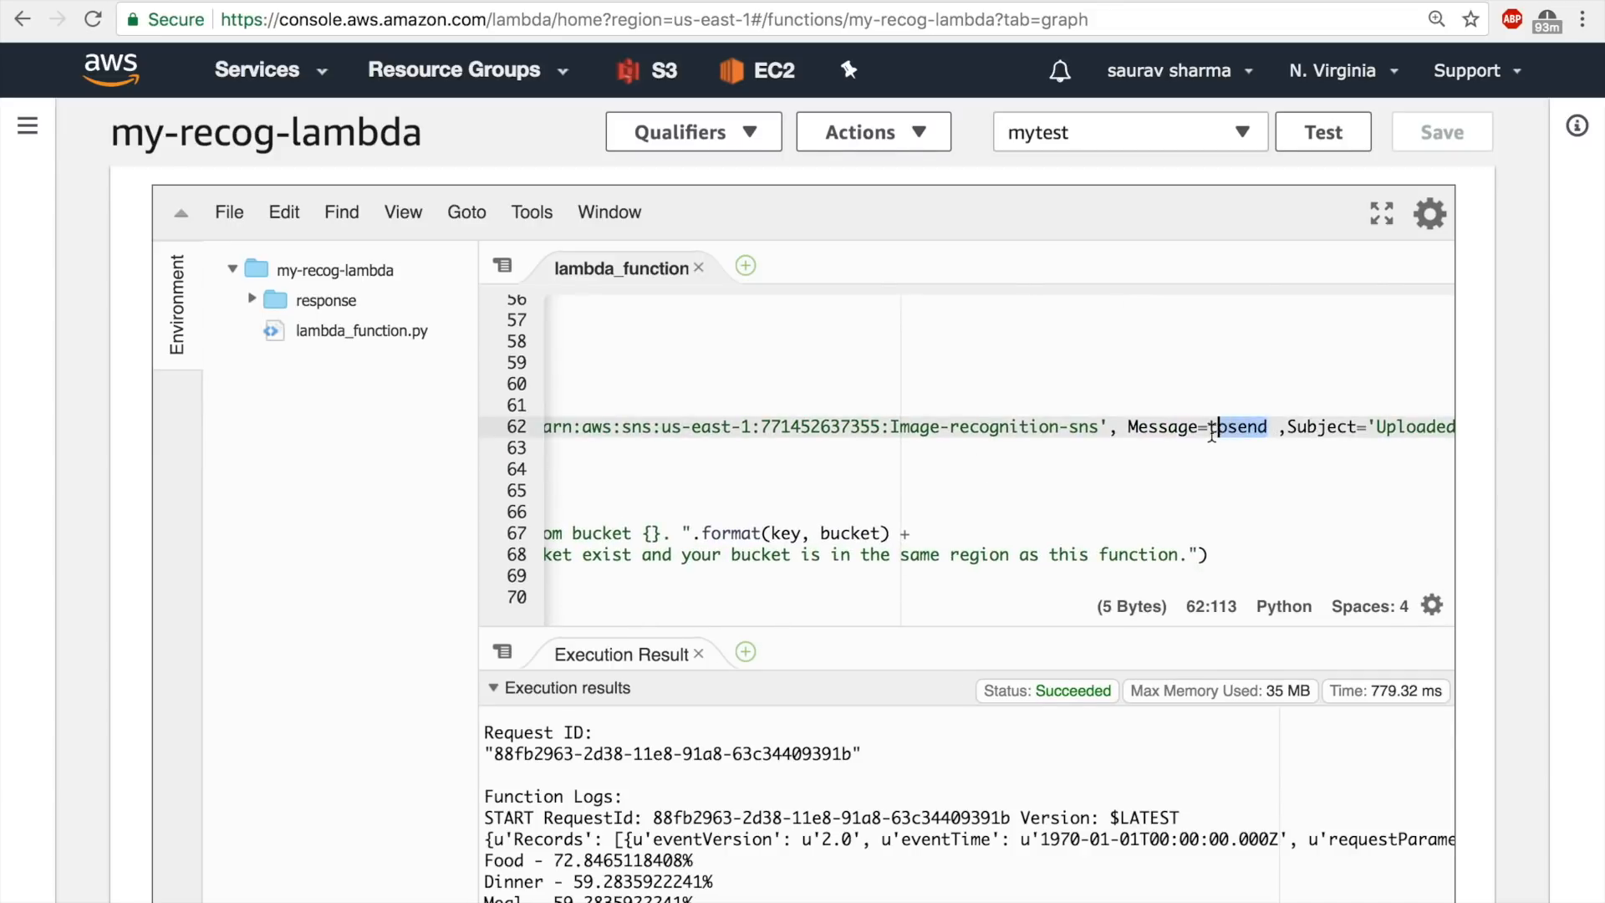
pyautogui.scroll(4, 1208, 431)
pyautogui.scroll(3, 1211, 432)
pyautogui.hscroll(-5, 1211, 432)
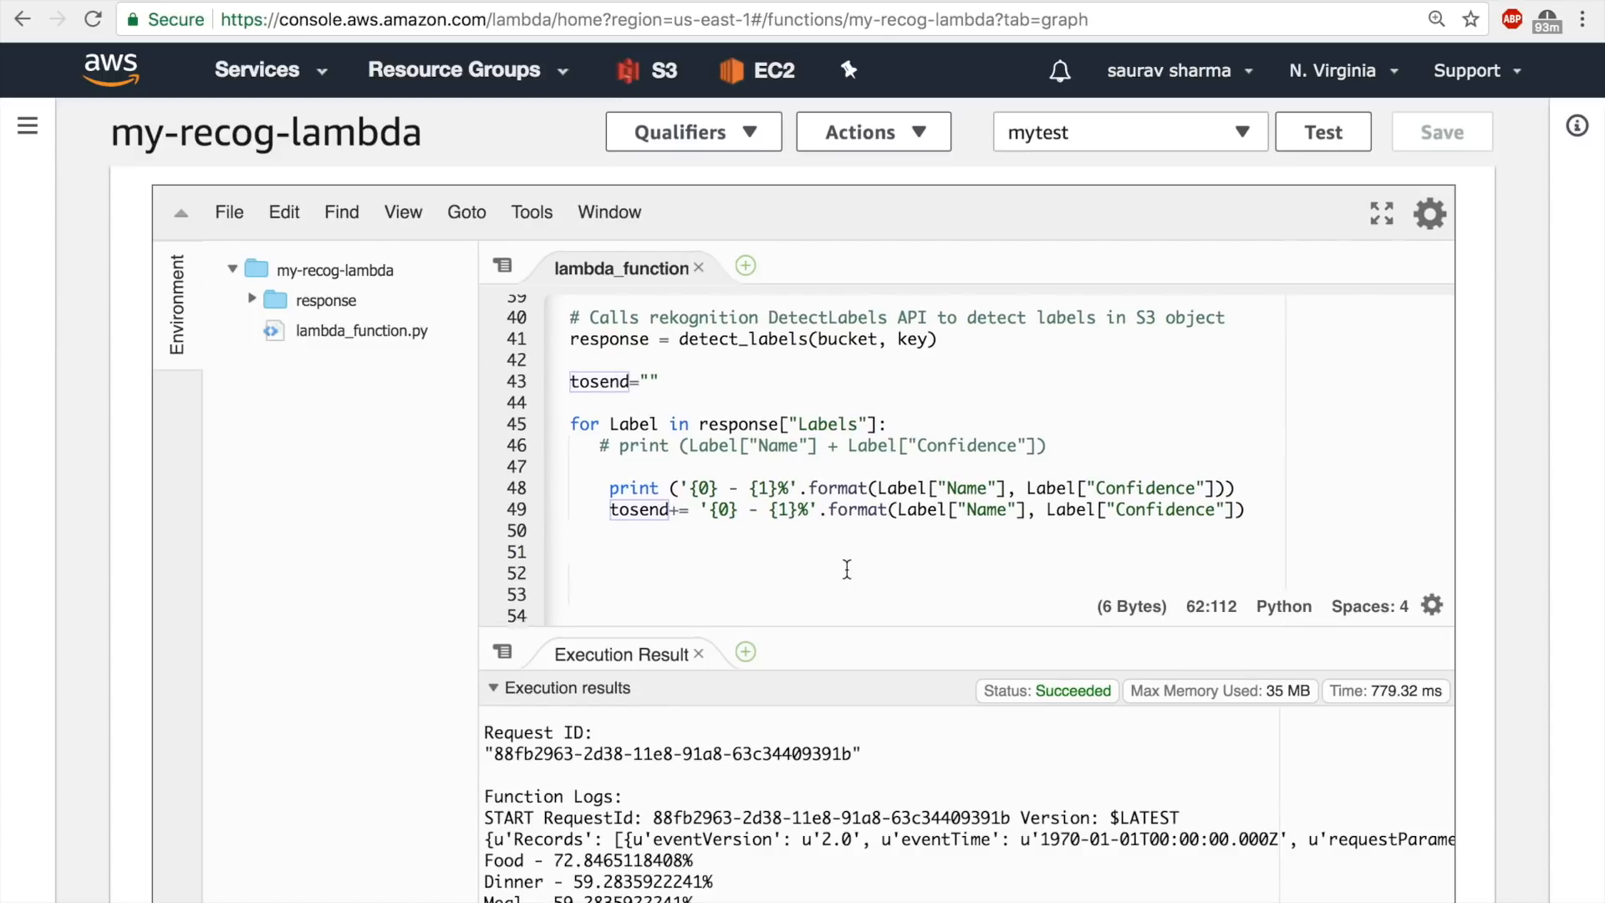
pyautogui.scroll(-7, 845, 567)
pyautogui.hscroll(5, 845, 567)
pyautogui.hscroll(-5, 847, 569)
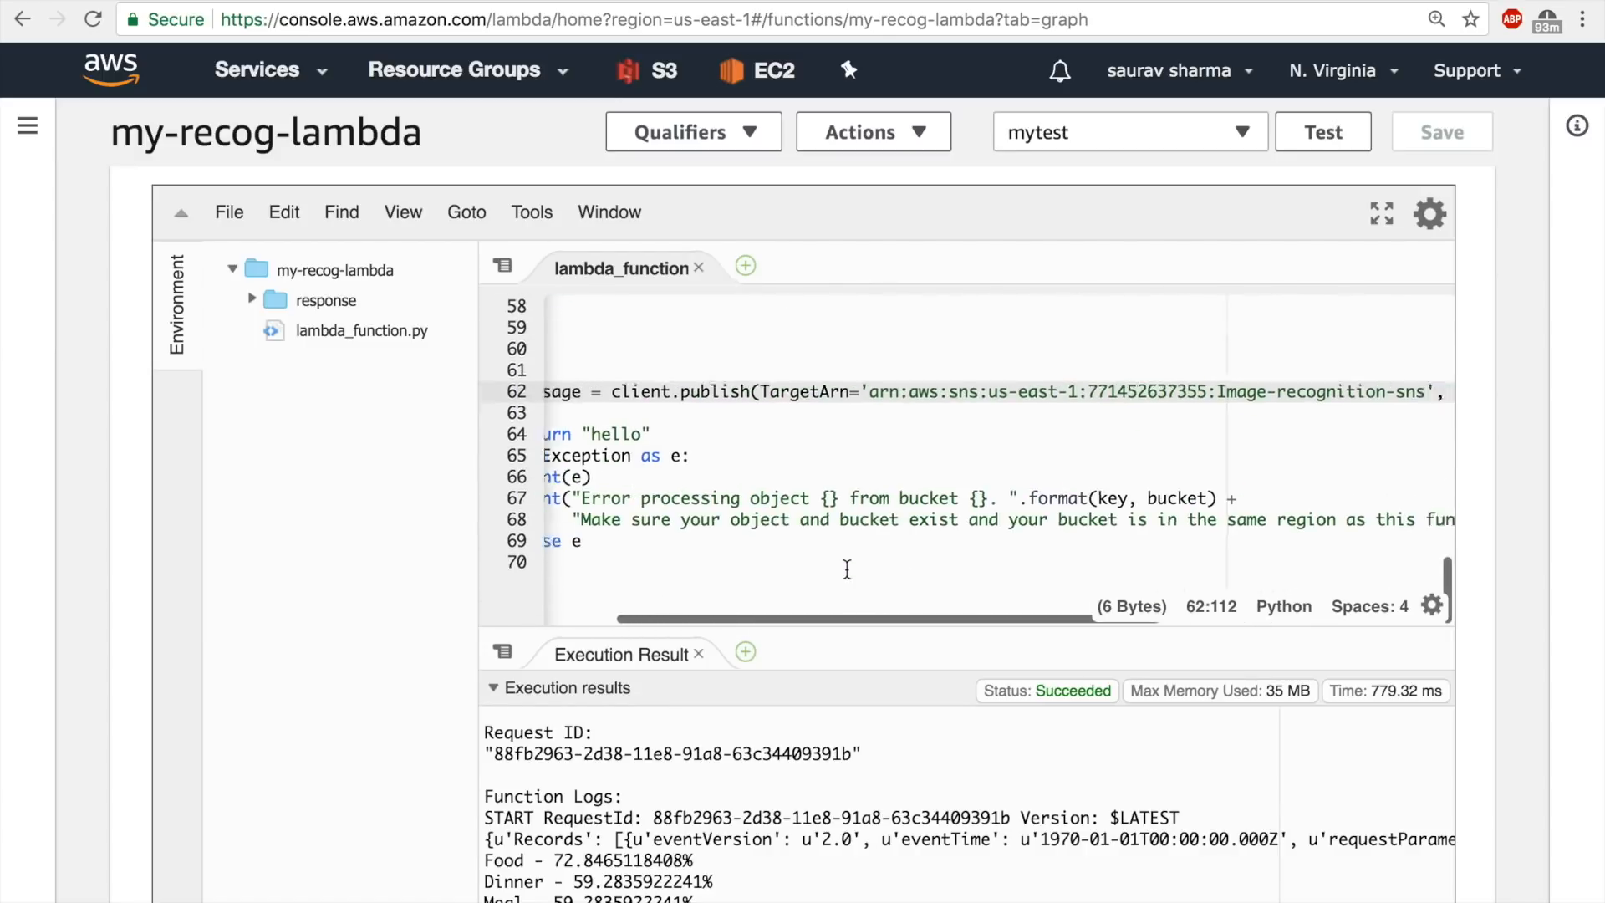
pyautogui.scroll(2, 847, 569)
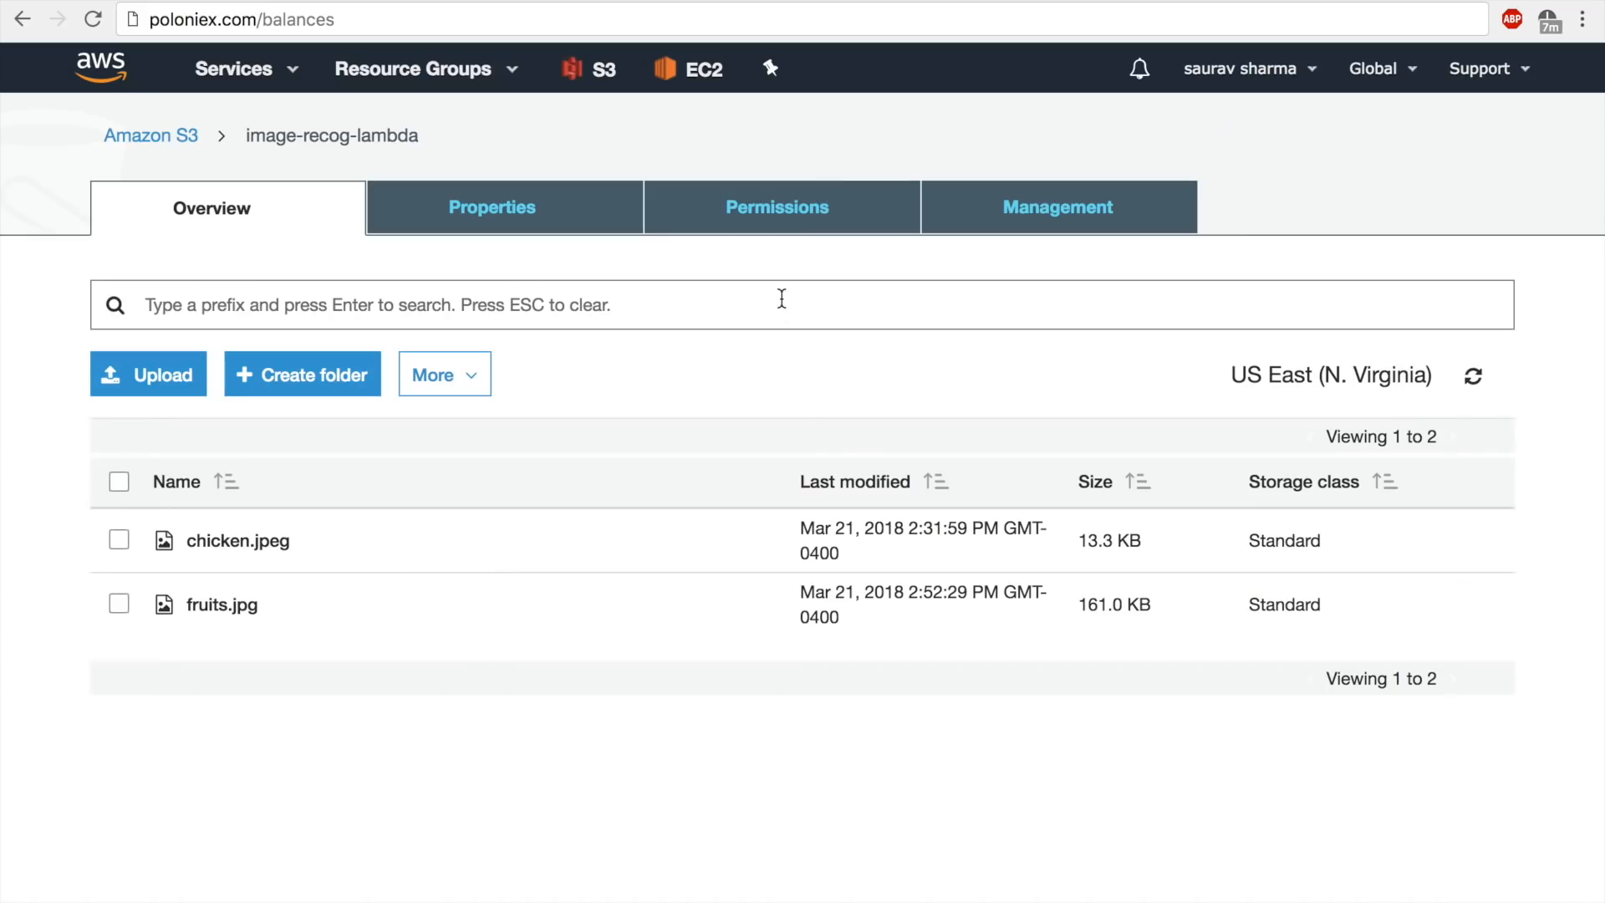
# Upload hotdog.png to the image-recog-lambda S3 bucket, keeping the default permissions and properties.
pyautogui.click(159, 375)
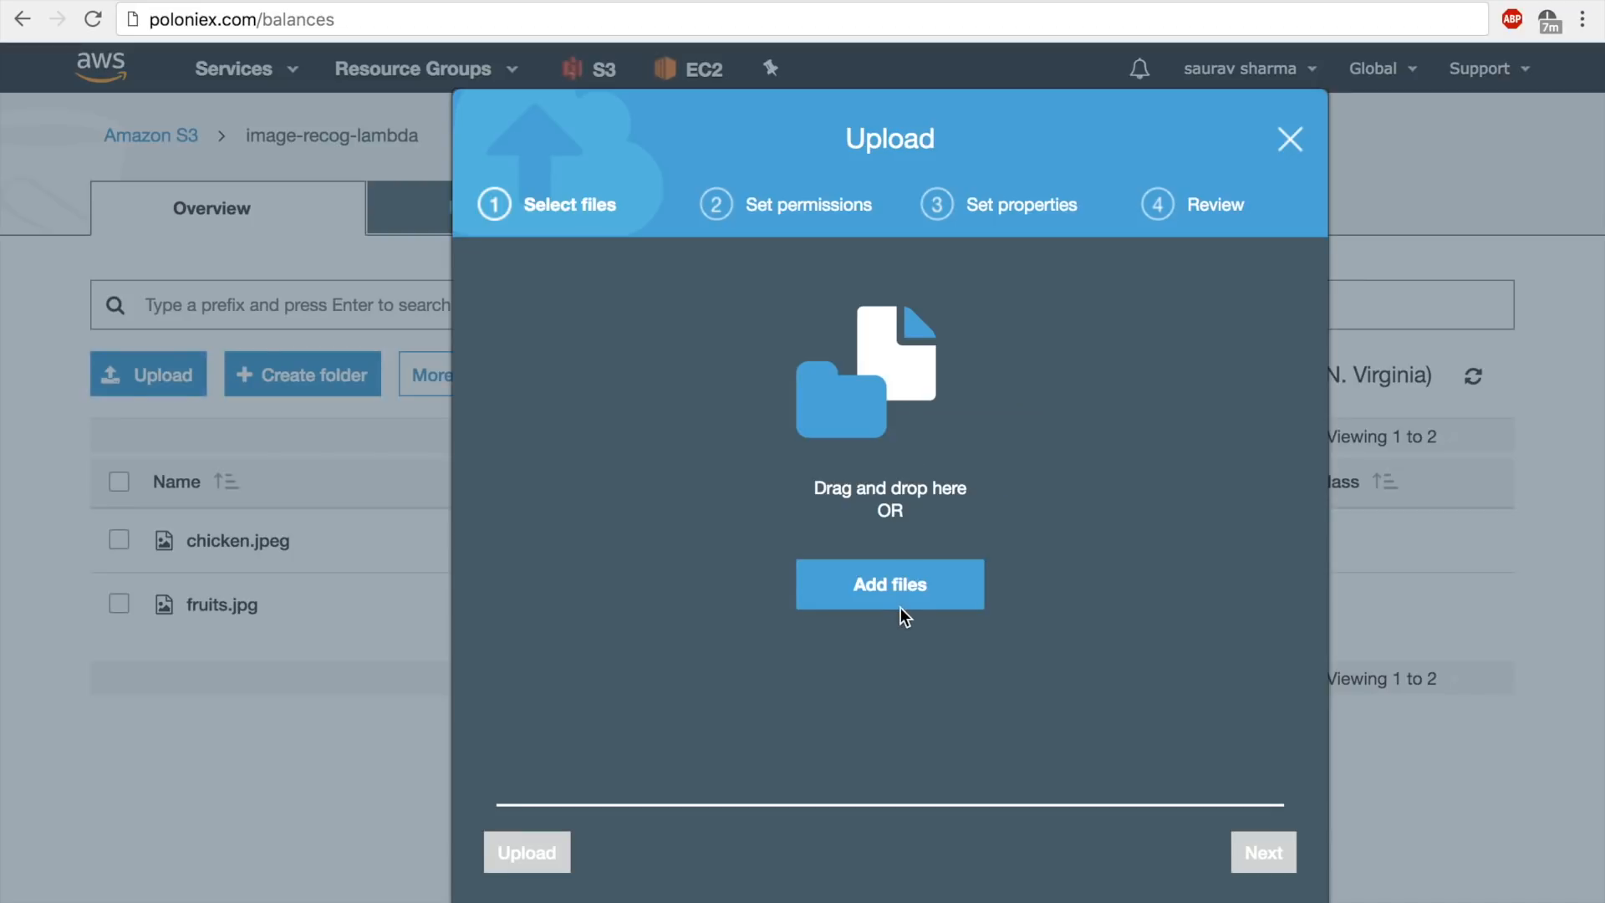
pyautogui.click(917, 580)
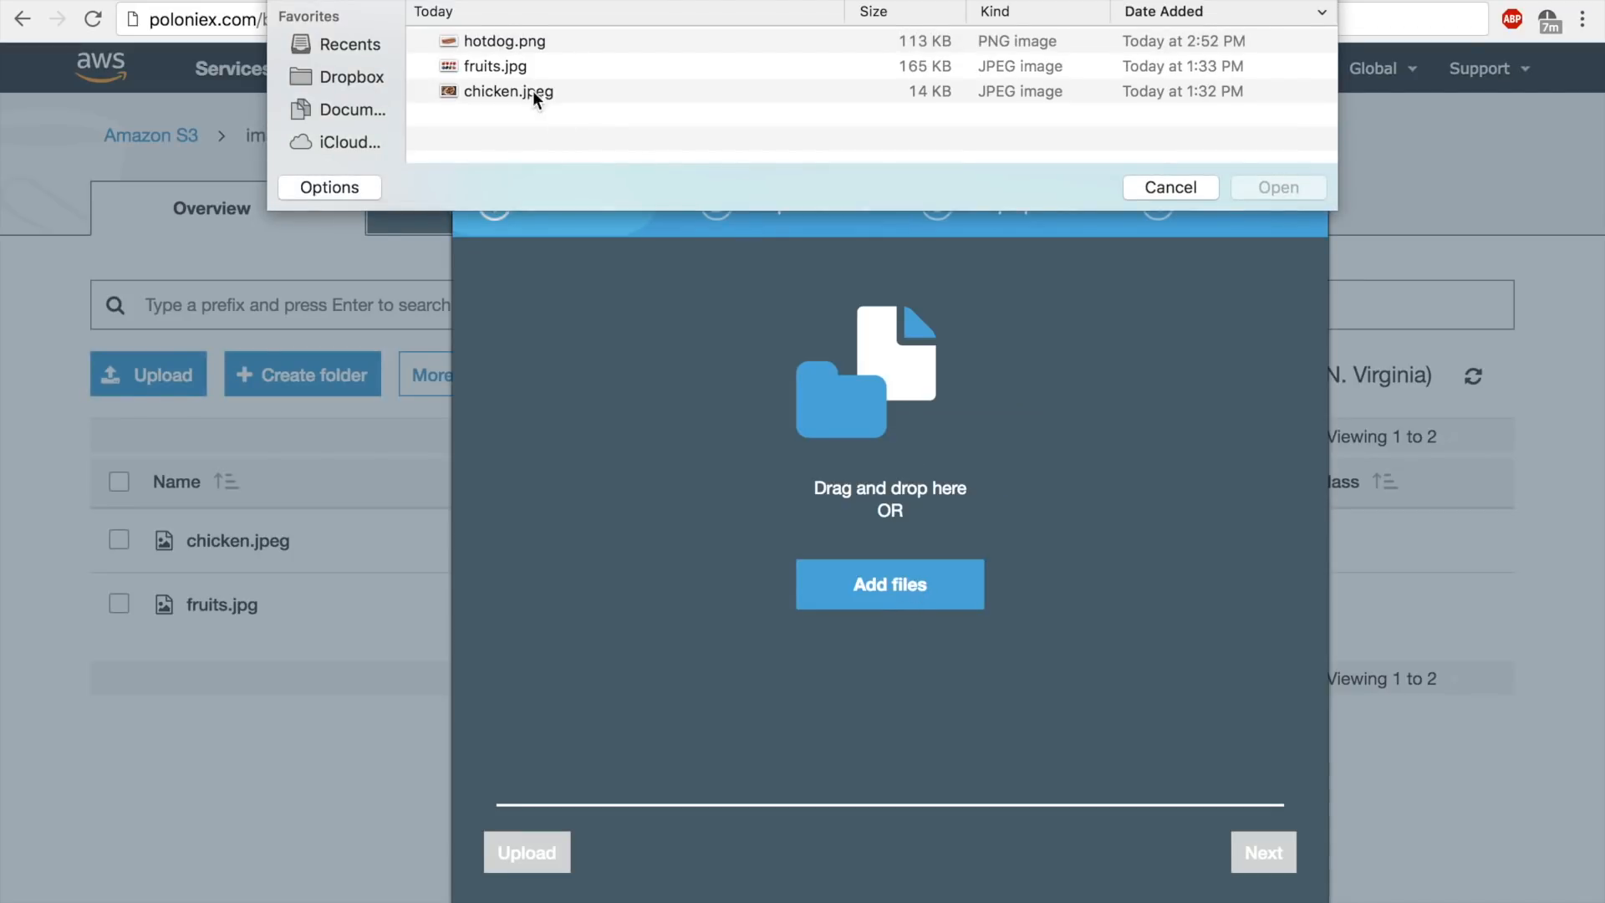
pyautogui.doubleClick(497, 43)
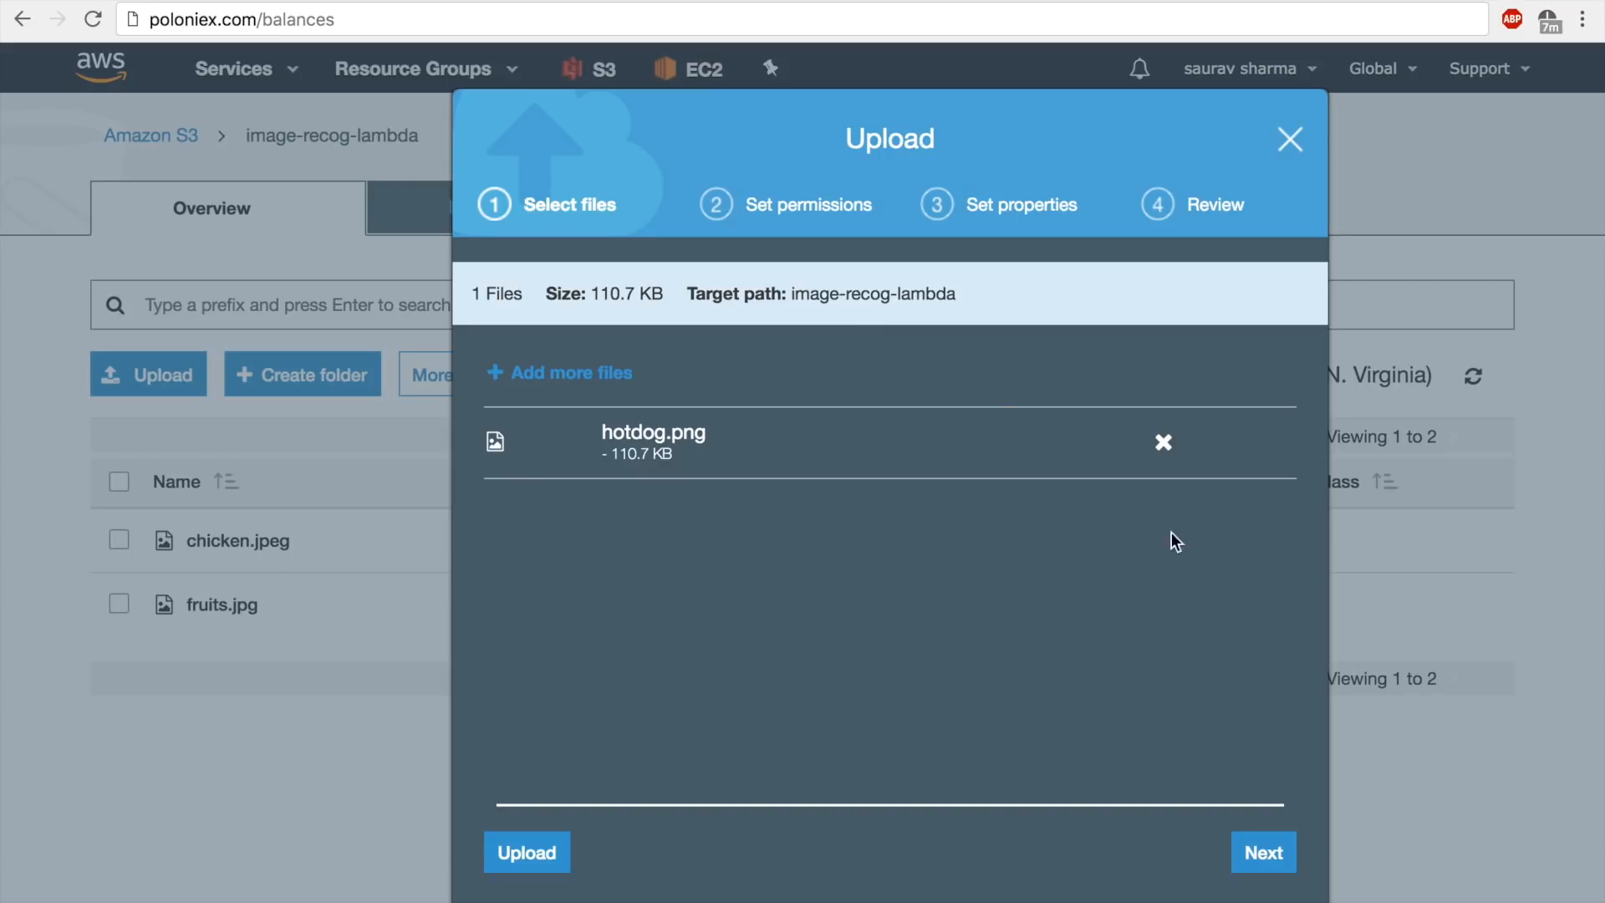
pyautogui.click(1272, 854)
pyautogui.click(1275, 862)
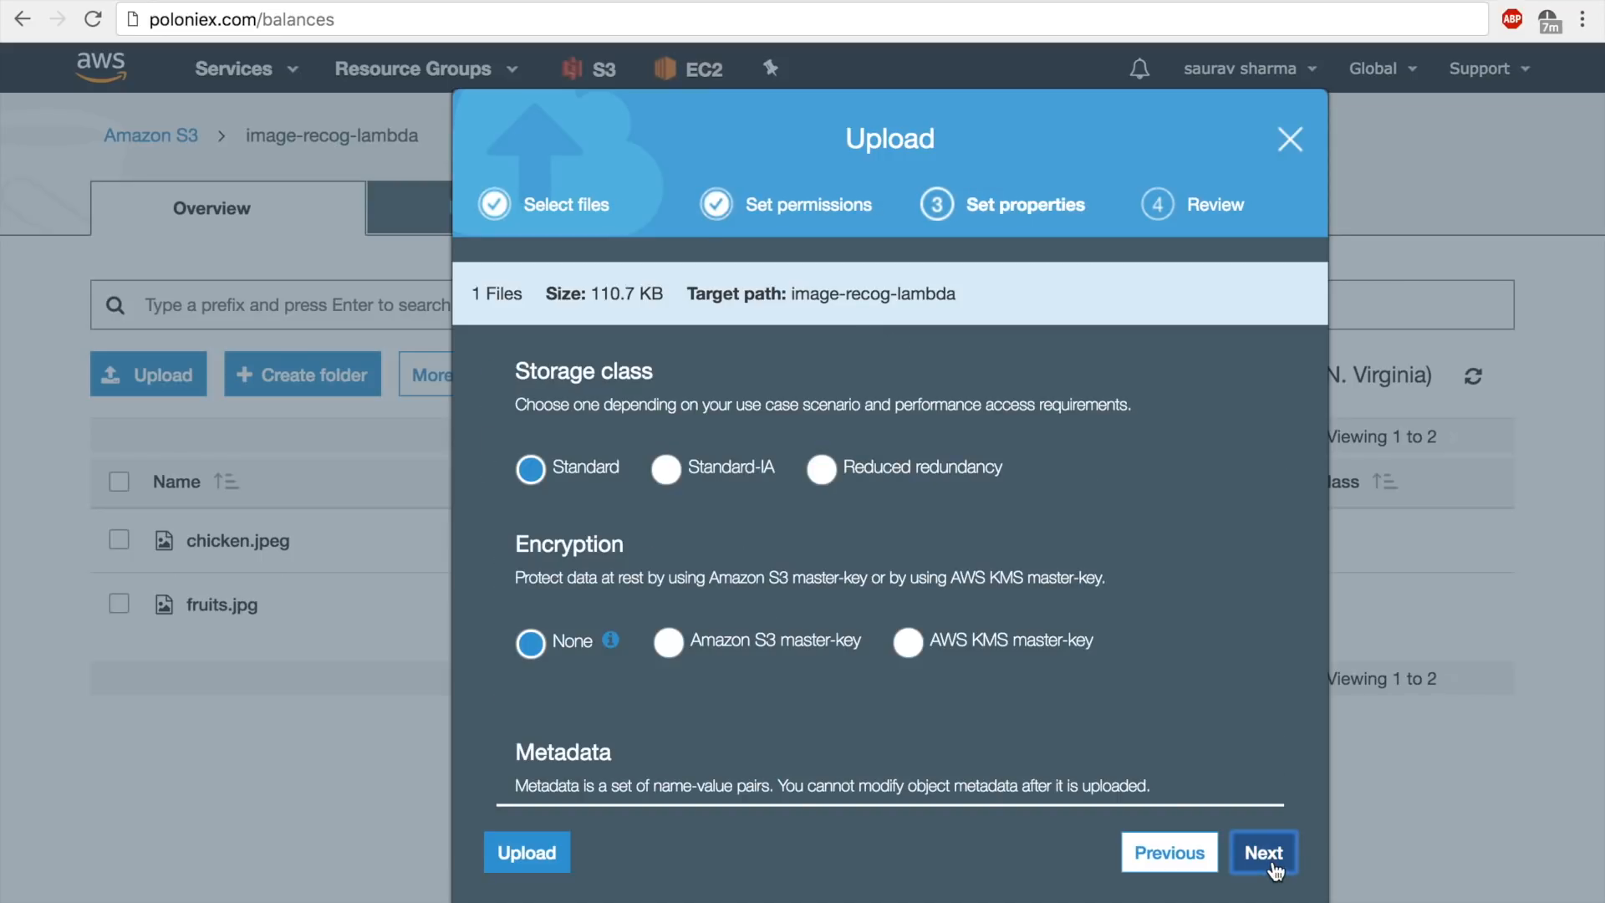
pyautogui.click(1264, 854)
pyautogui.click(1254, 855)
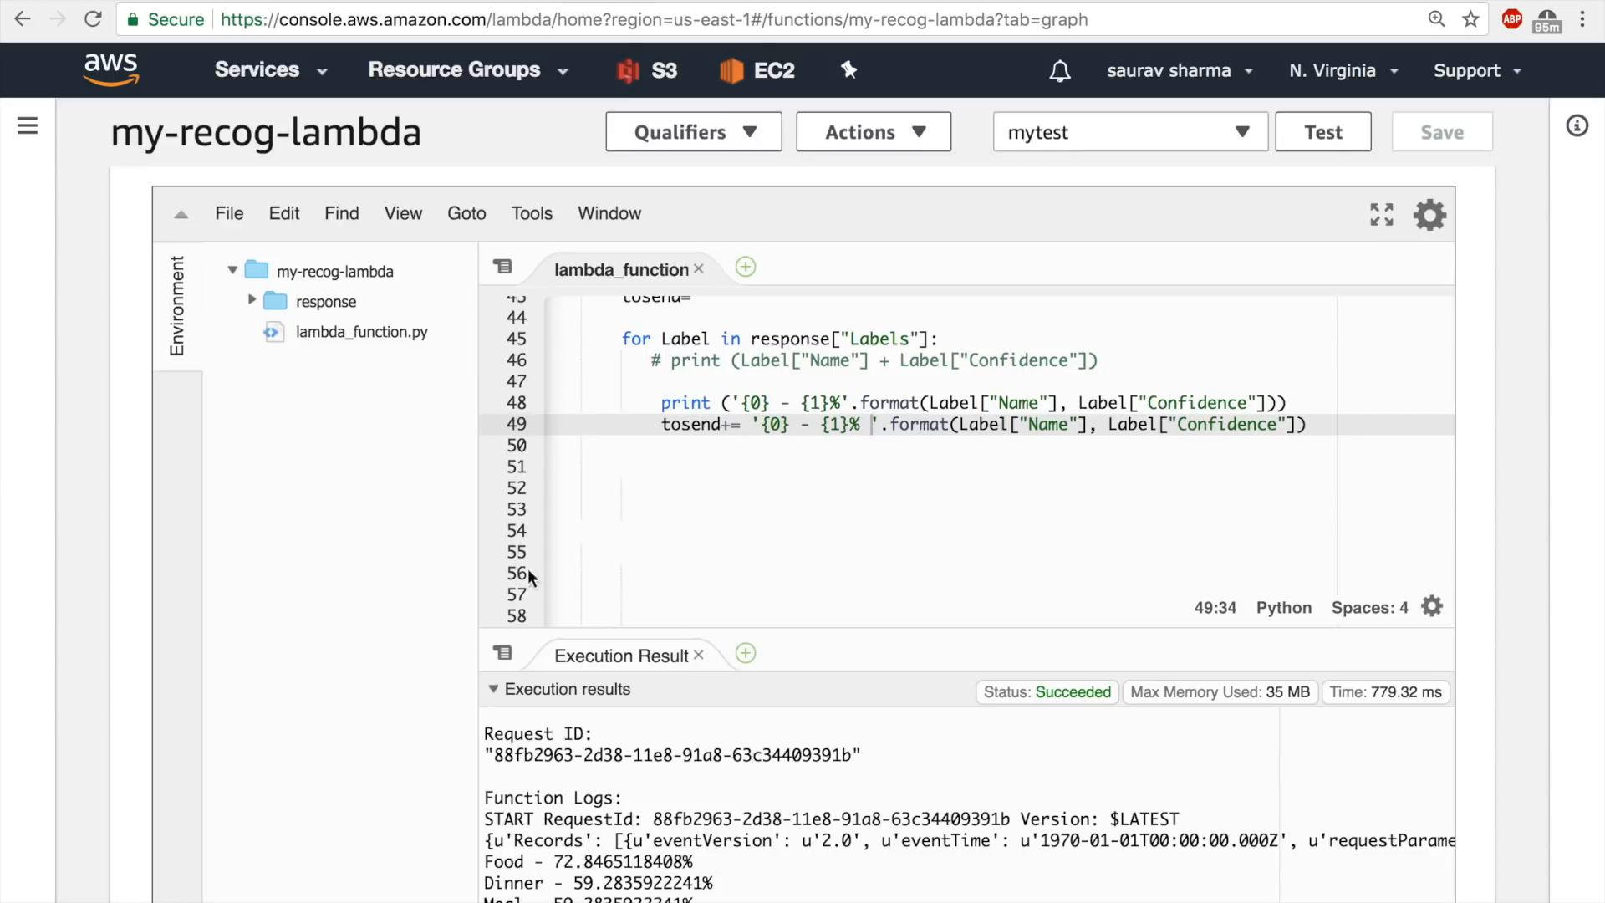
# Switch to the presentation and show the slide listing the workflow's steps.
pyautogui.hotkey('ctrl', 'Left')
pyautogui.press('Left')
pyautogui.press('Right')
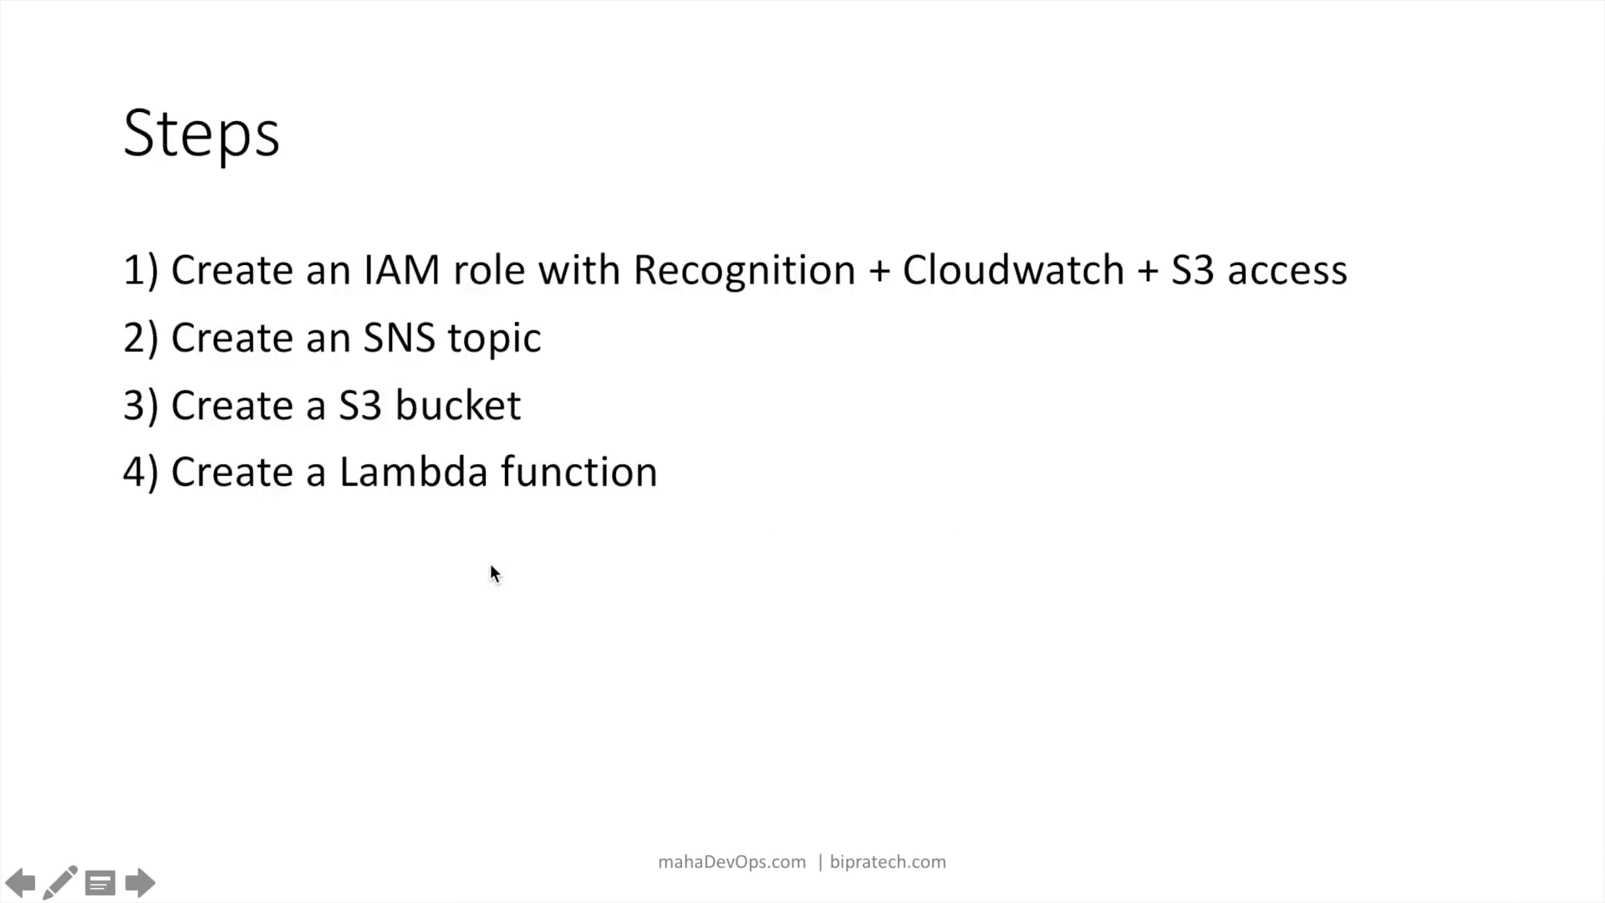